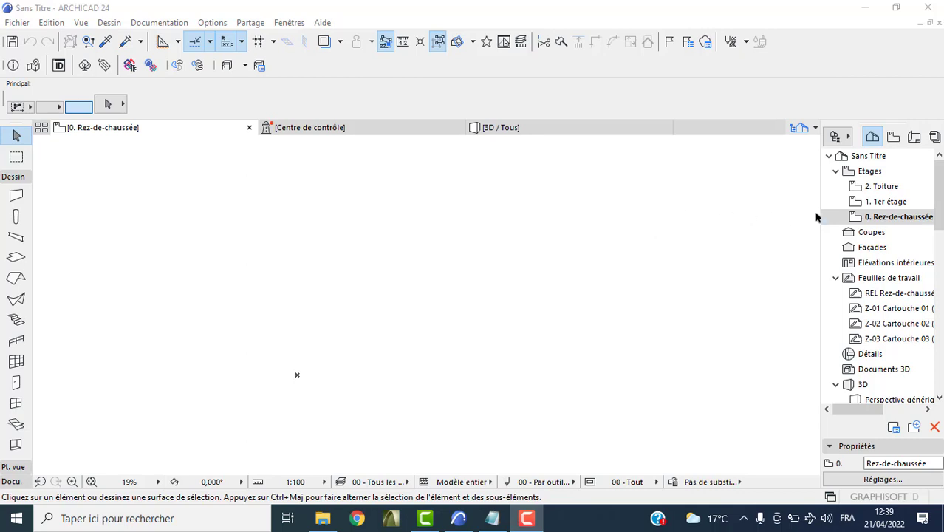
Open Options Etages through the 1er étage storey's Définir étage... command
{"action": "right_click", "coordinate": [850, 219]}
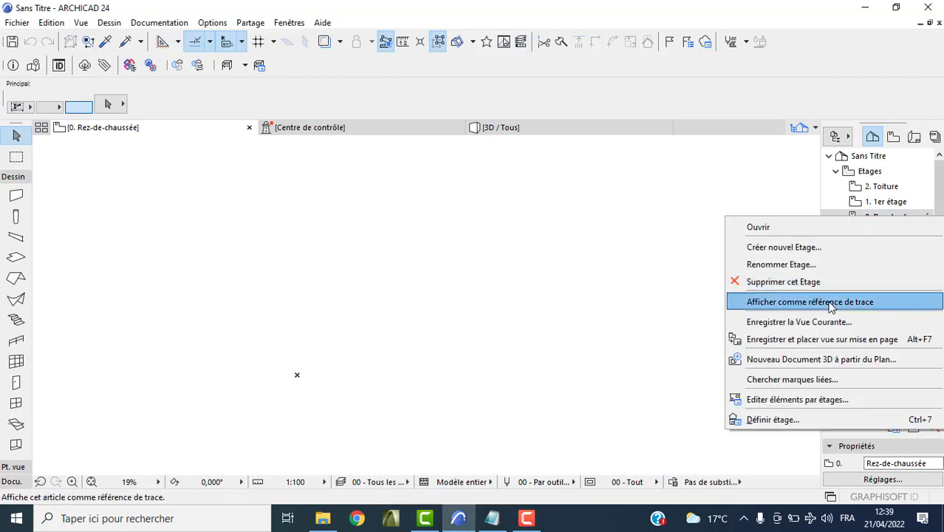
{"action": "left_click", "coordinate": [867, 207]}
{"action": "right_click", "coordinate": [866, 207]}
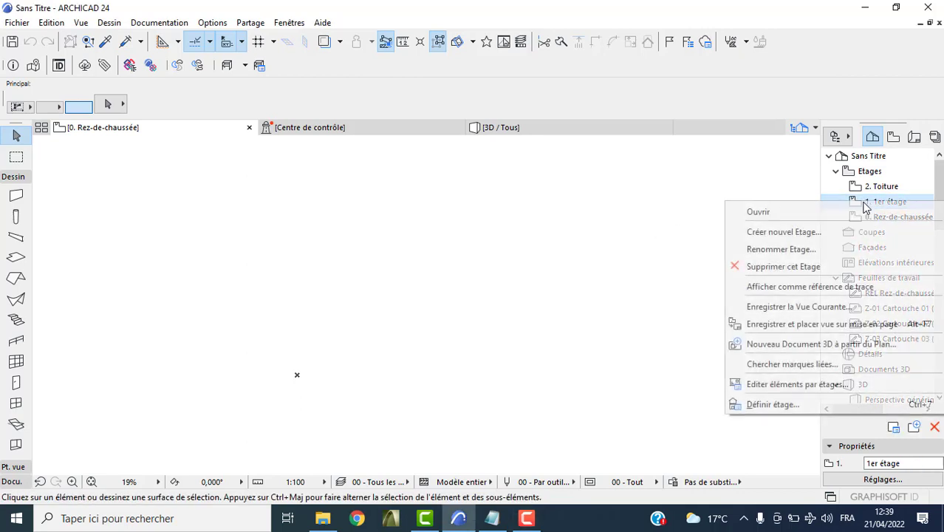
{"action": "left_click", "coordinate": [785, 407]}
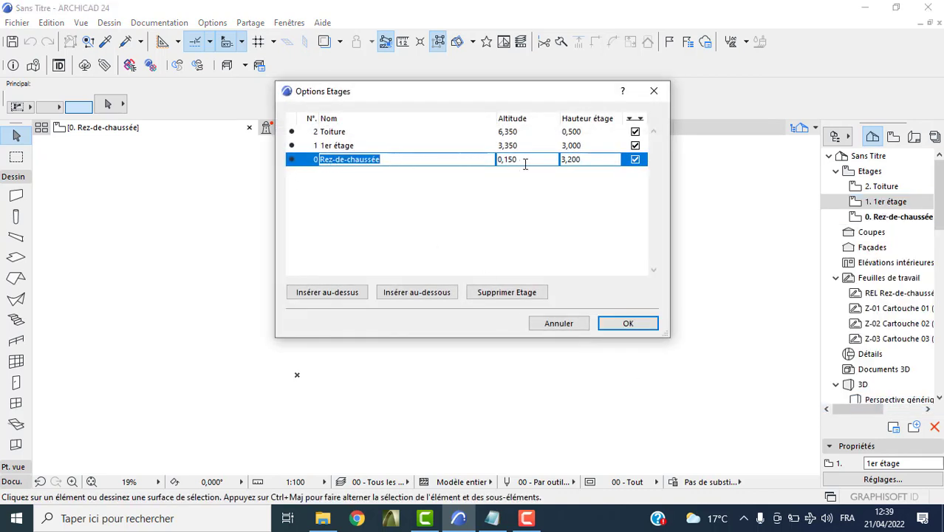
Check the altitudes and heights of Rez-de-chaussée, 1er étage and Toiture, then confirm with OK
{"action": "left_click_drag", "start_coordinate": [526, 158], "coordinate": [495, 160]}
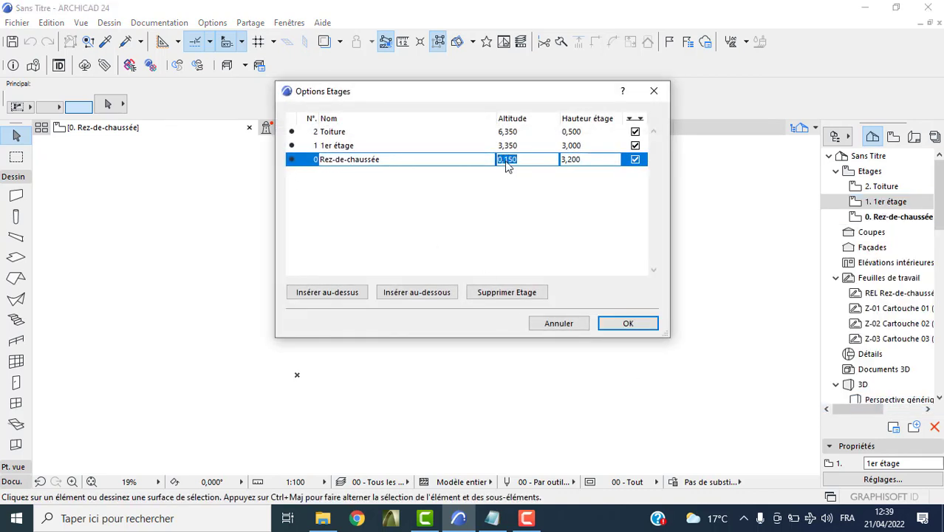
{"action": "left_click_drag", "start_coordinate": [583, 160], "coordinate": [559, 161]}
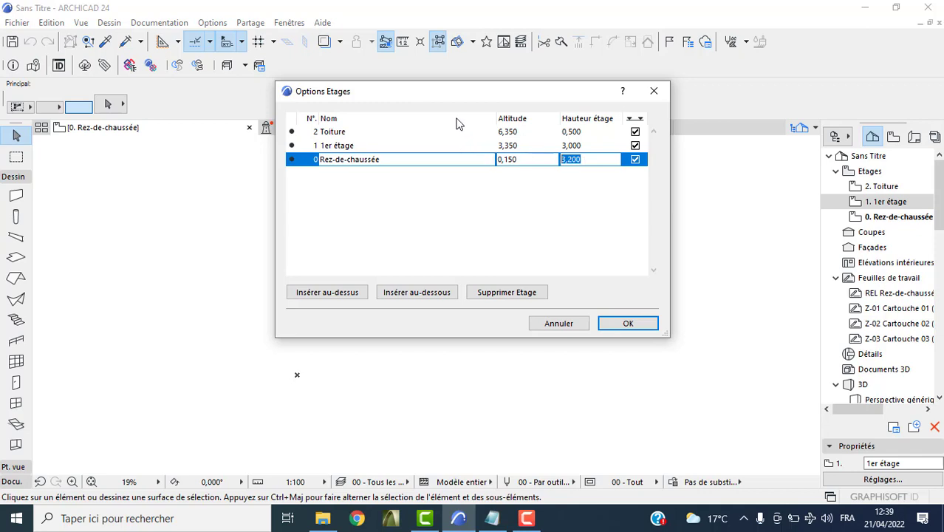
{"action": "left_click", "coordinate": [582, 147]}
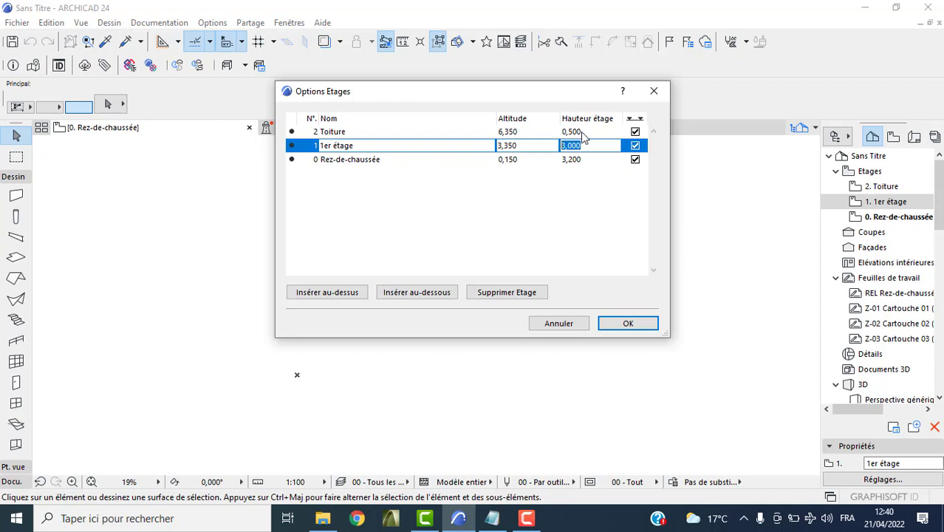
{"action": "left_click", "coordinate": [545, 132]}
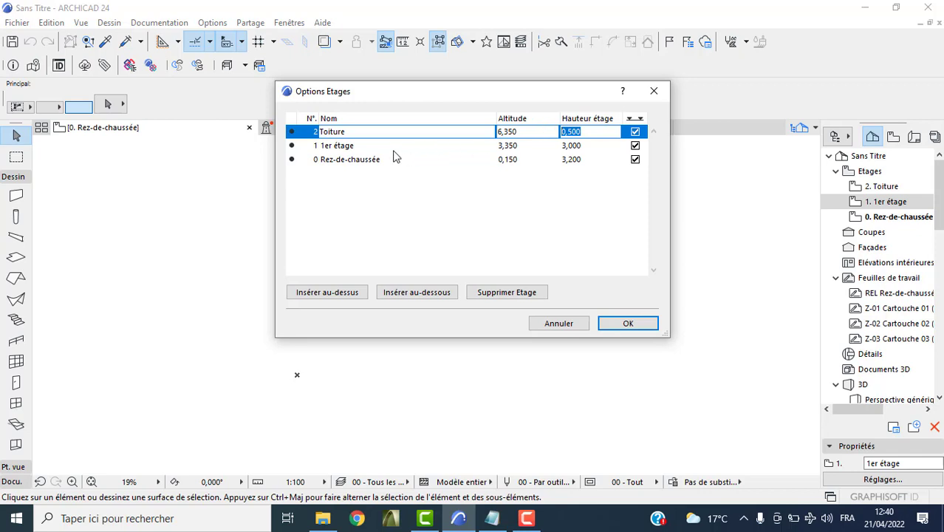
{"action": "left_click", "coordinate": [353, 161]}
{"action": "left_click", "coordinate": [627, 326]}
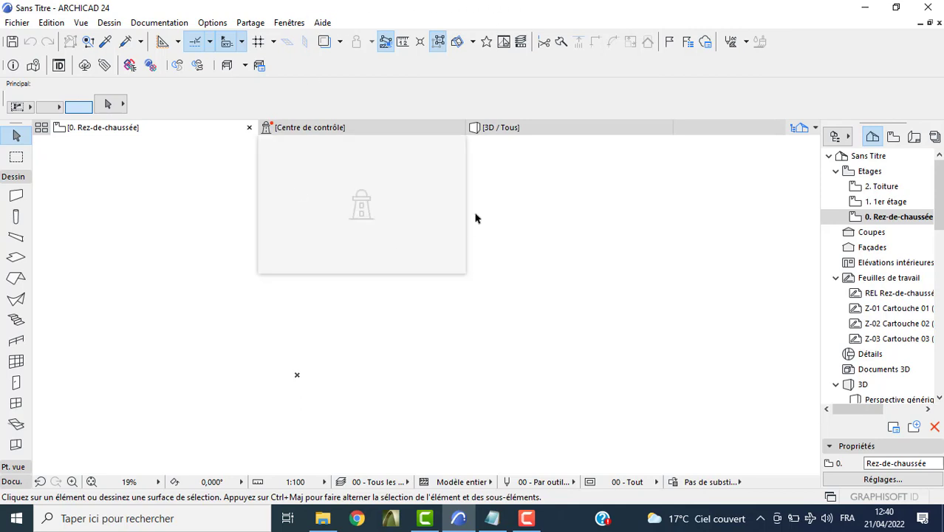
Set the Wall tool defaults to bottom offset 0, basic structure and 0,400 thickness
{"action": "left_click", "coordinate": [17, 195]}
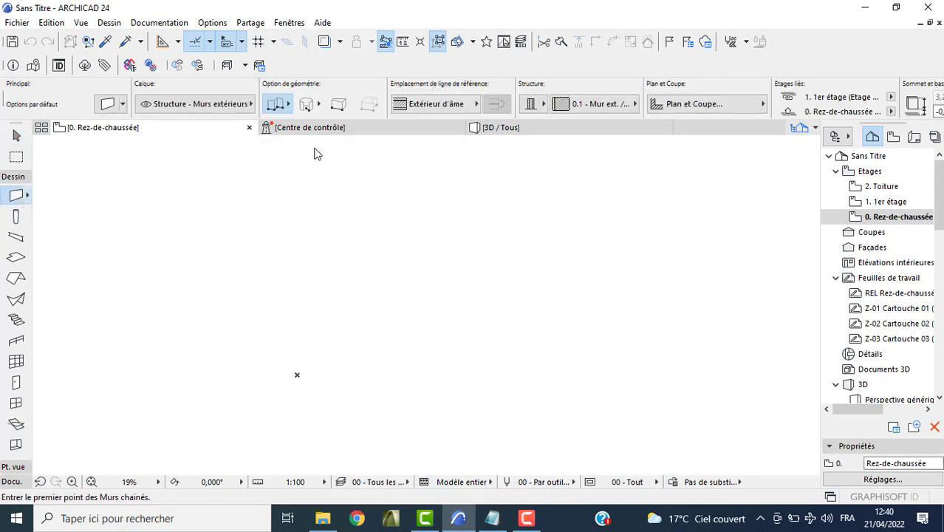
{"action": "key", "text": "ctrl+t"}
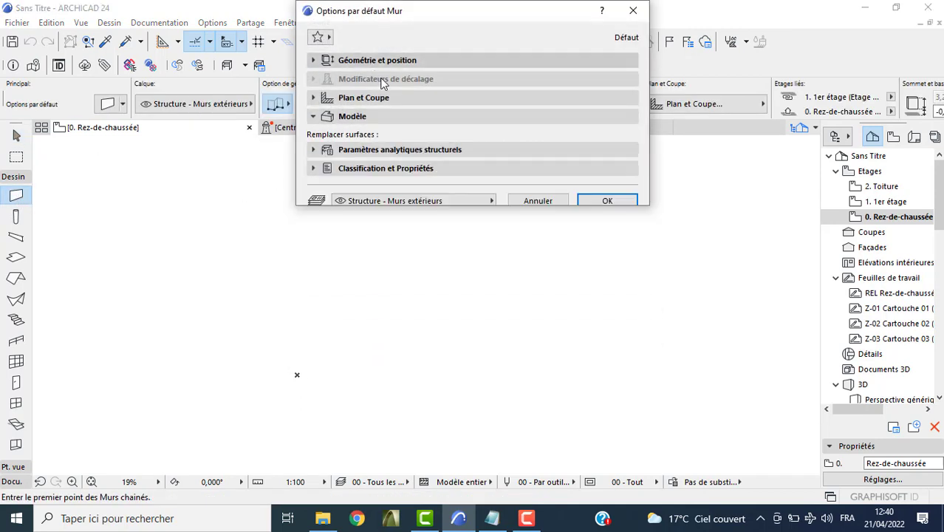
{"action": "left_click_drag", "start_coordinate": [410, 125], "coordinate": [401, 126]}
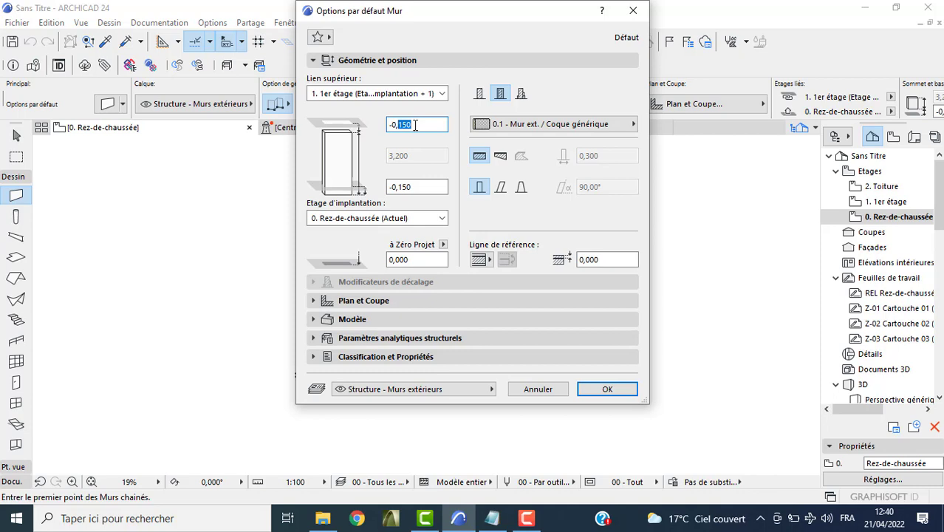
{"action": "left_click_drag", "start_coordinate": [422, 188], "coordinate": [357, 192]}
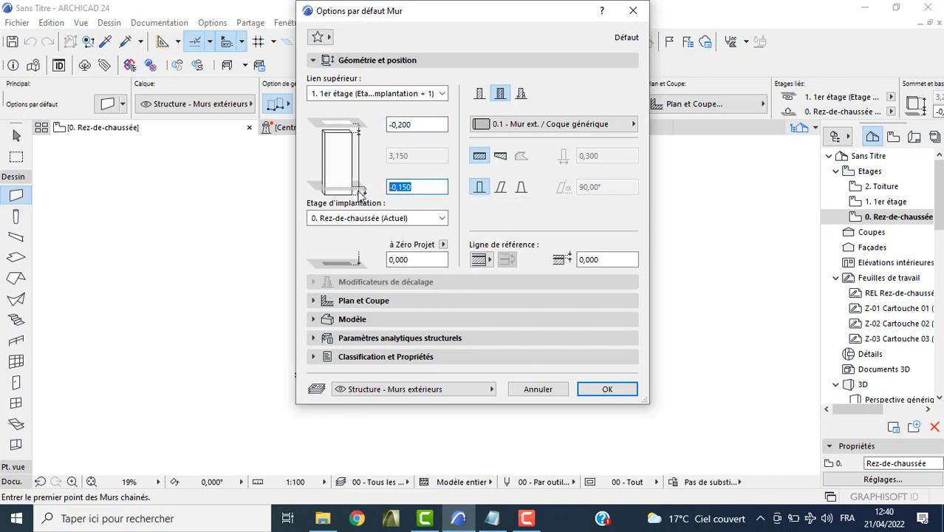
{"action": "type", "text": "0"}
{"action": "key", "text": "Return"}
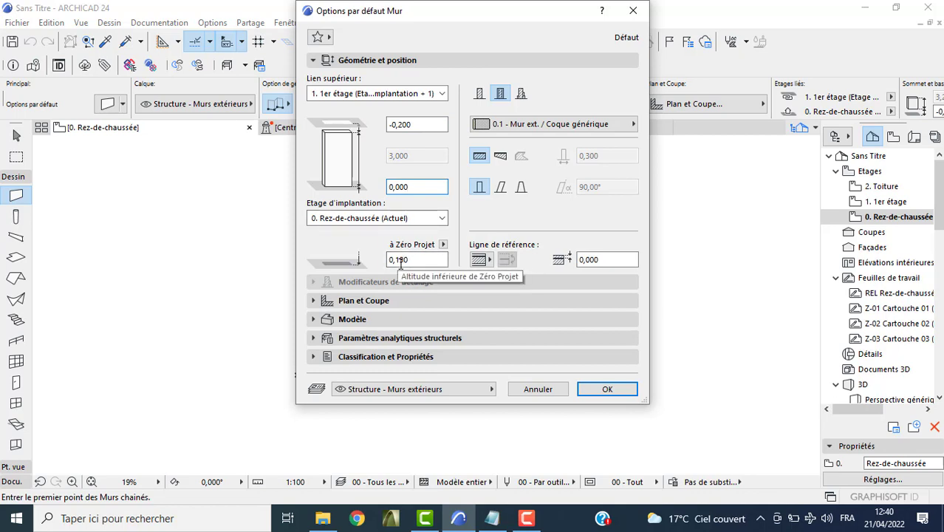
{"action": "left_click_drag", "start_coordinate": [413, 258], "coordinate": [365, 261]}
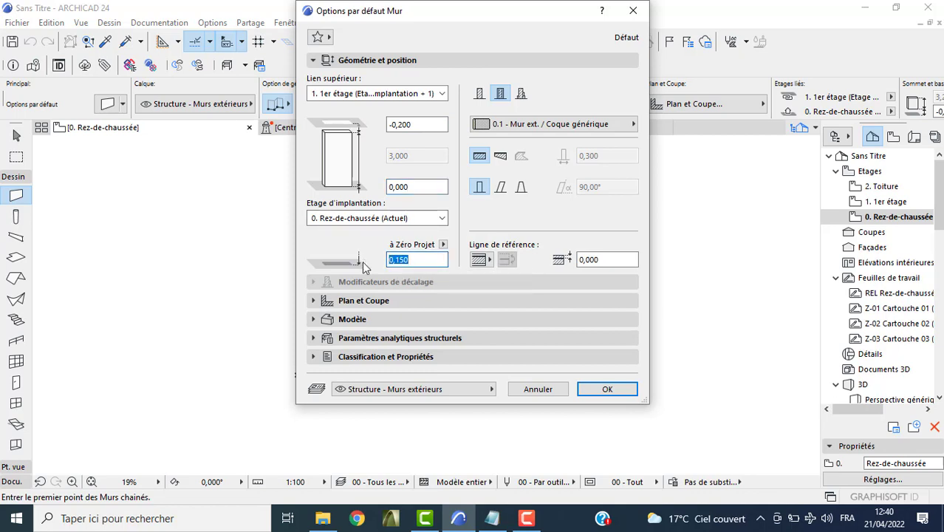
{"action": "left_click_drag", "start_coordinate": [420, 187], "coordinate": [368, 188]}
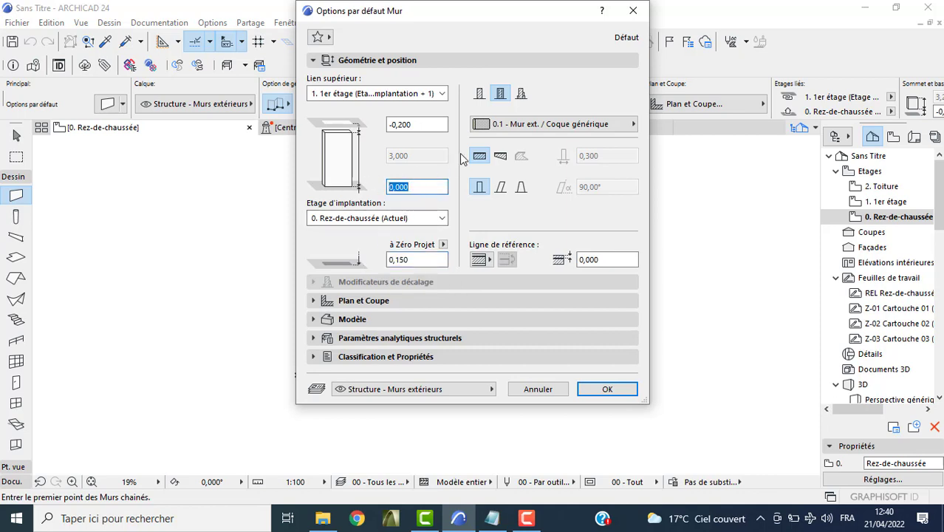
{"action": "left_click", "coordinate": [479, 93]}
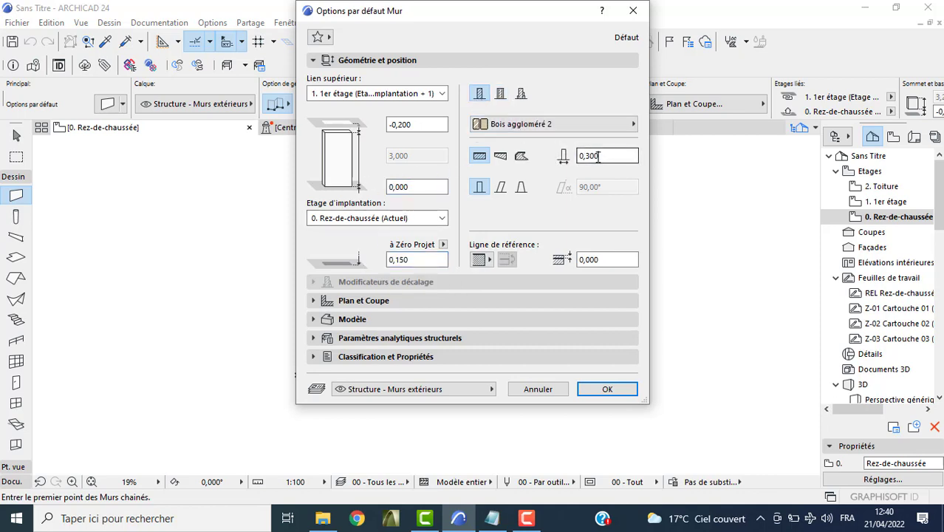
{"action": "left_click_drag", "start_coordinate": [598, 156], "coordinate": [588, 158]}
{"action": "type", "text": "4"}
Link all three wall surfaces to Enduit - Blanc nature and accept the defaults
{"action": "left_click", "coordinate": [328, 319]}
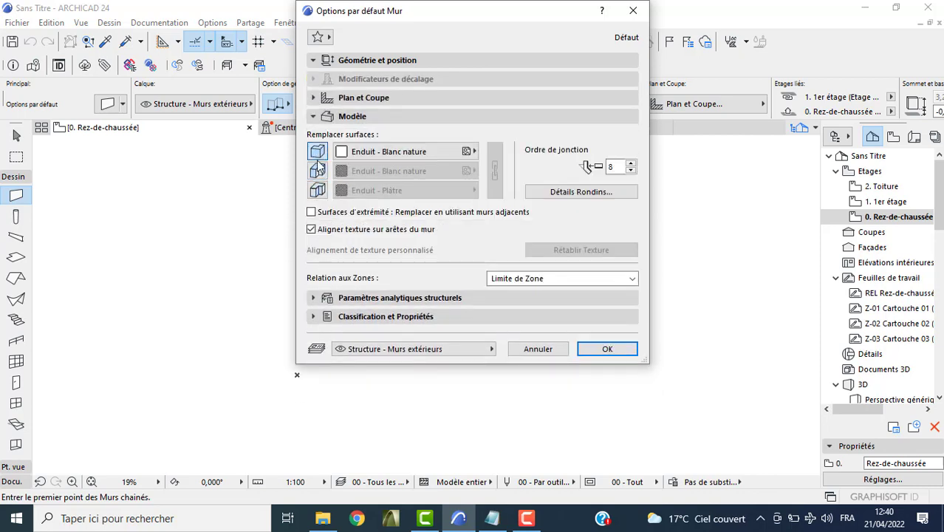
{"action": "left_click", "coordinate": [318, 171]}
{"action": "left_click", "coordinate": [317, 189]}
{"action": "left_click", "coordinate": [494, 171]}
{"action": "left_click", "coordinate": [493, 171]}
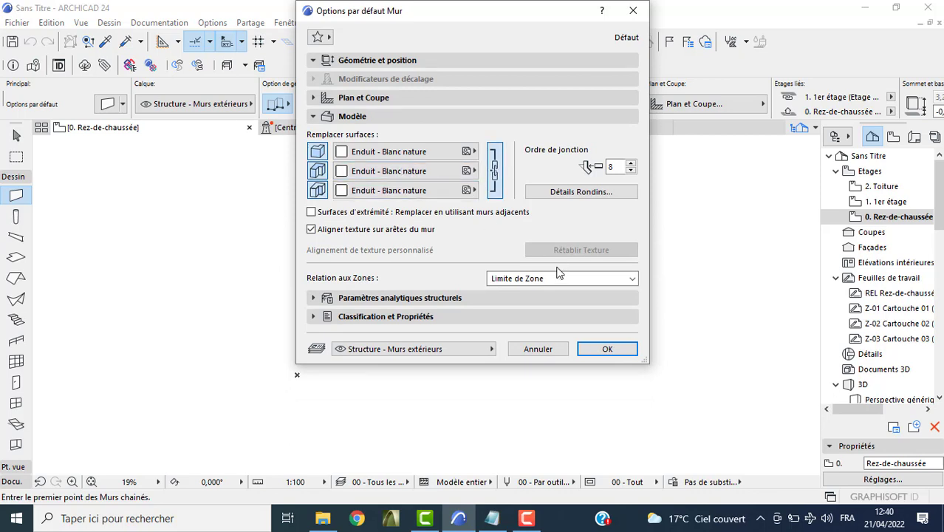
{"action": "left_click", "coordinate": [602, 349]}
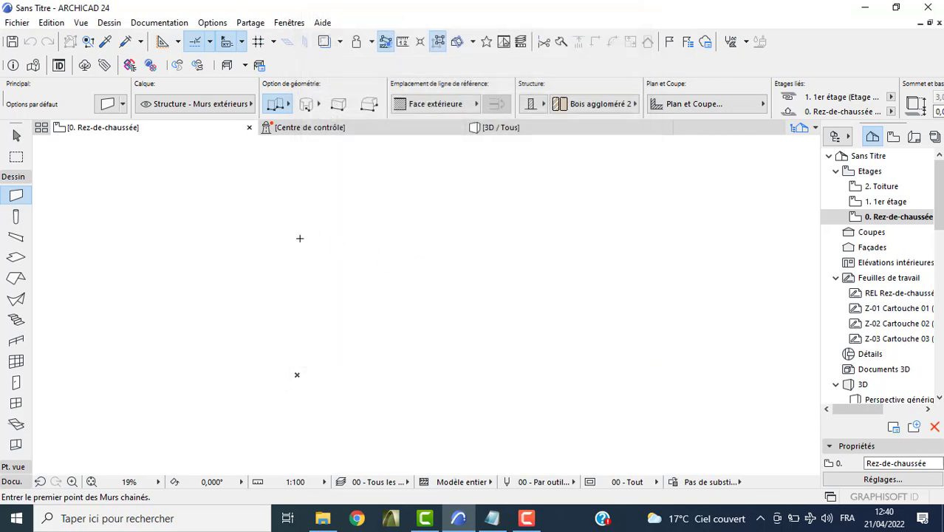
Start the exterior wall chain with segments of 8, 1, 4,9 and 7,95
{"action": "left_click", "coordinate": [257, 218]}
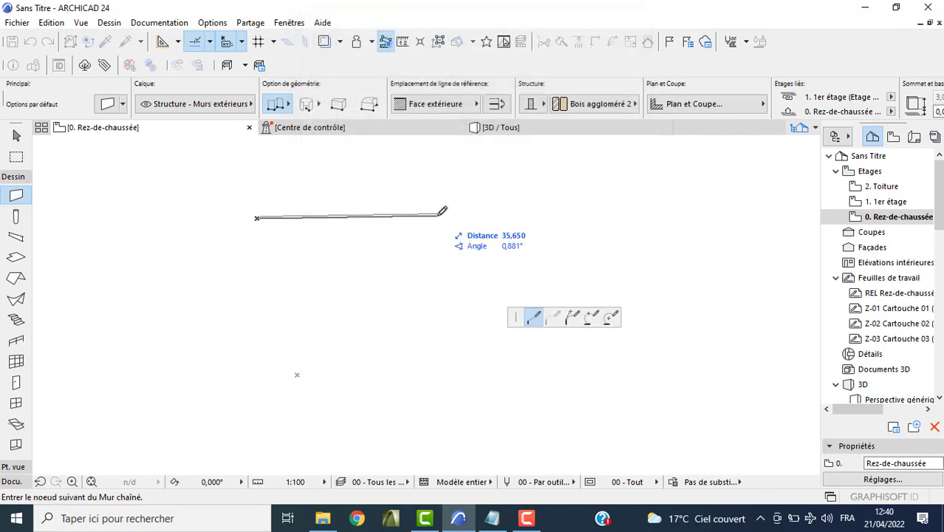
{"action": "scroll", "coordinate": [441, 215], "scroll_direction": "up", "scroll_amount": 2}
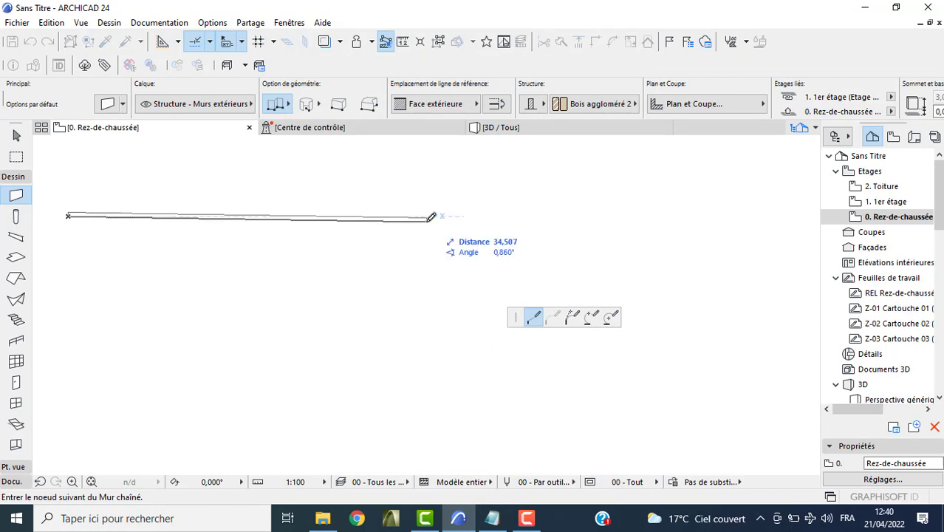
{"action": "key", "text": "Tab"}
{"action": "key", "text": "Tab"}
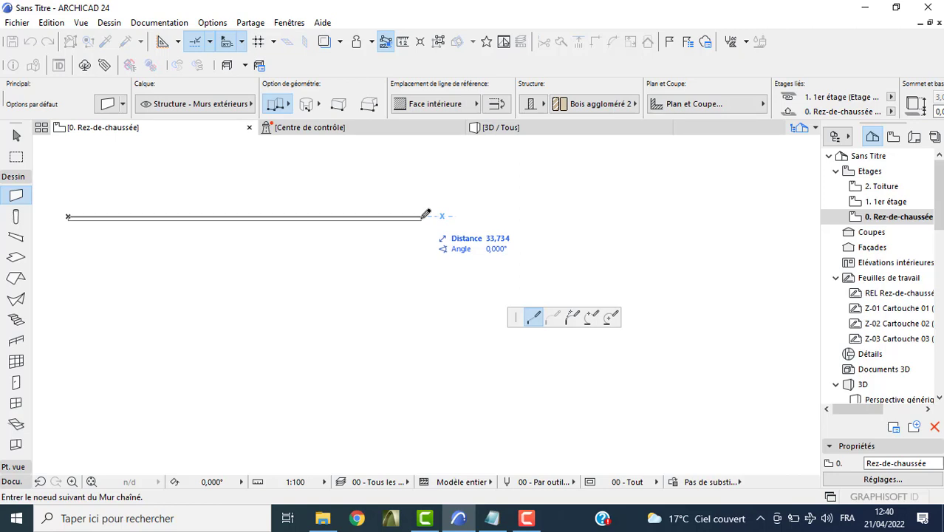
{"action": "type", "text": "8,6"}
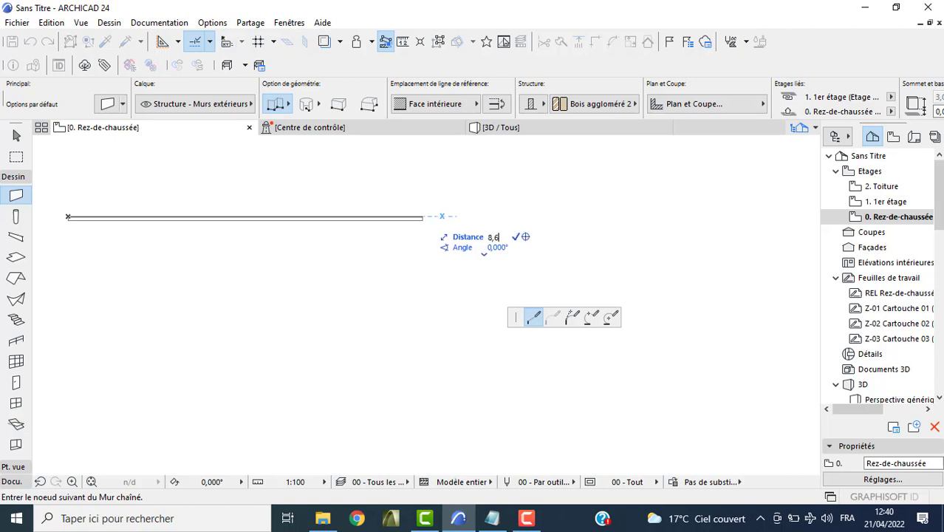
{"action": "key", "text": "Return"}
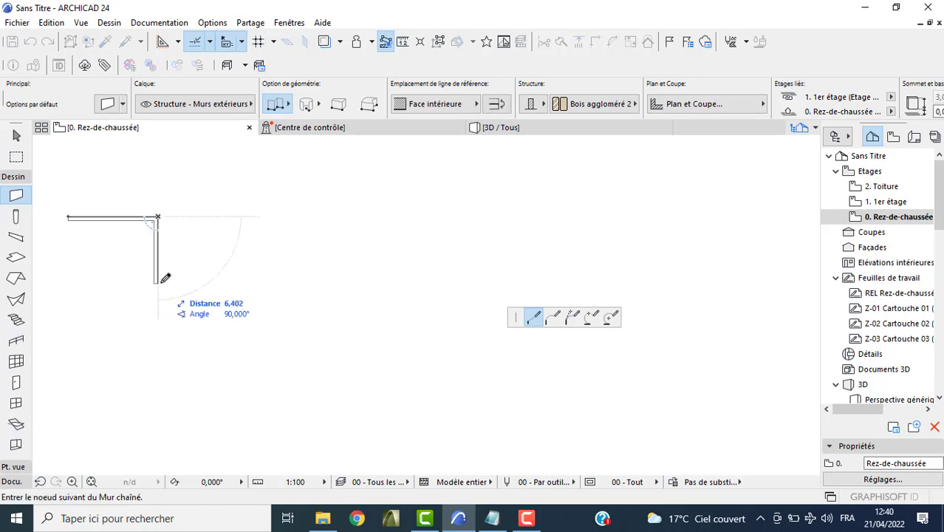
{"action": "type", "text": "1,04"}
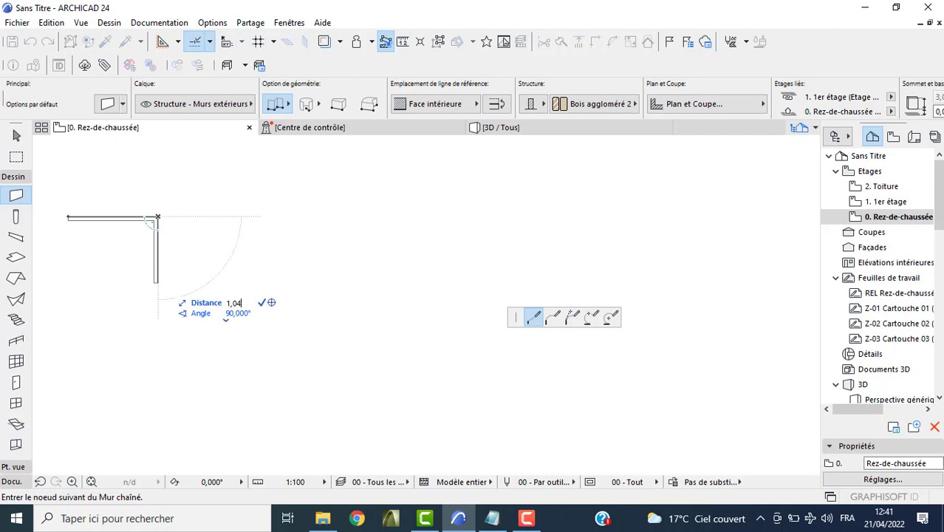
{"action": "key", "text": "Return"}
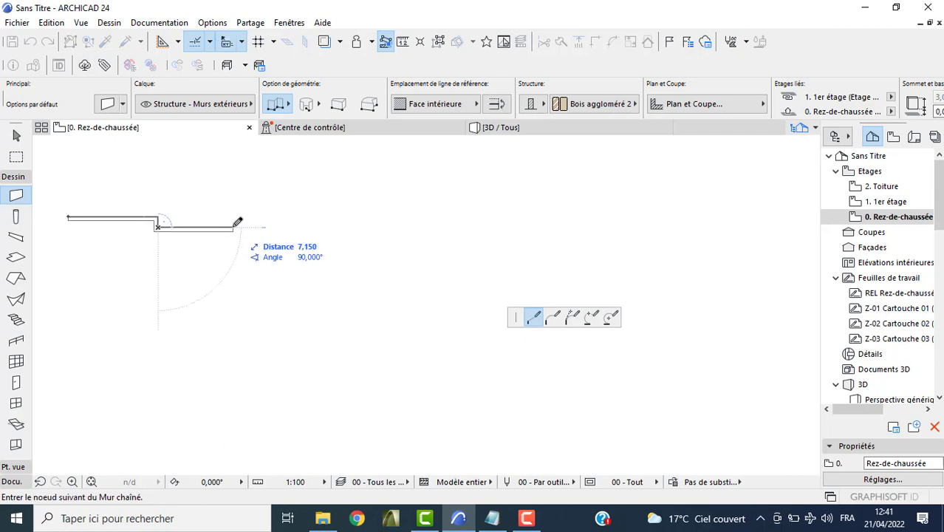
{"action": "type", "text": "4,9"}
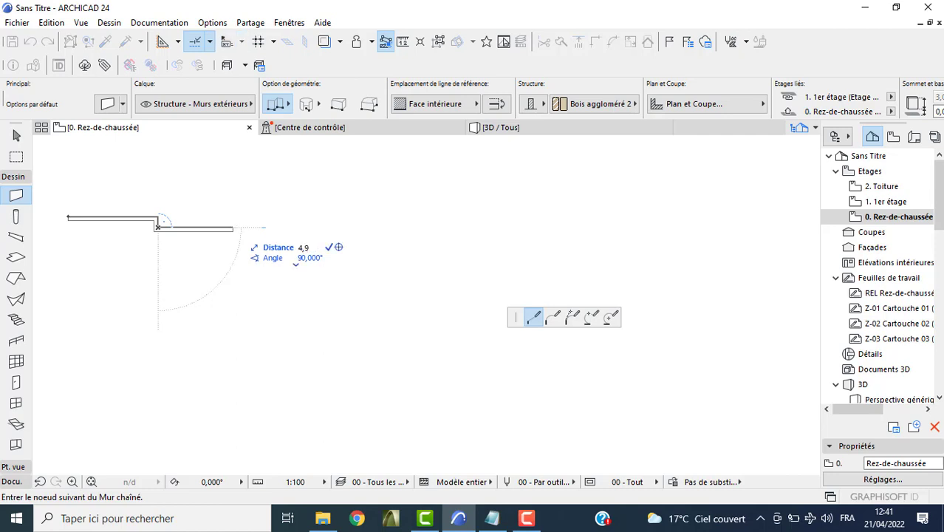
{"action": "key", "text": "Return"}
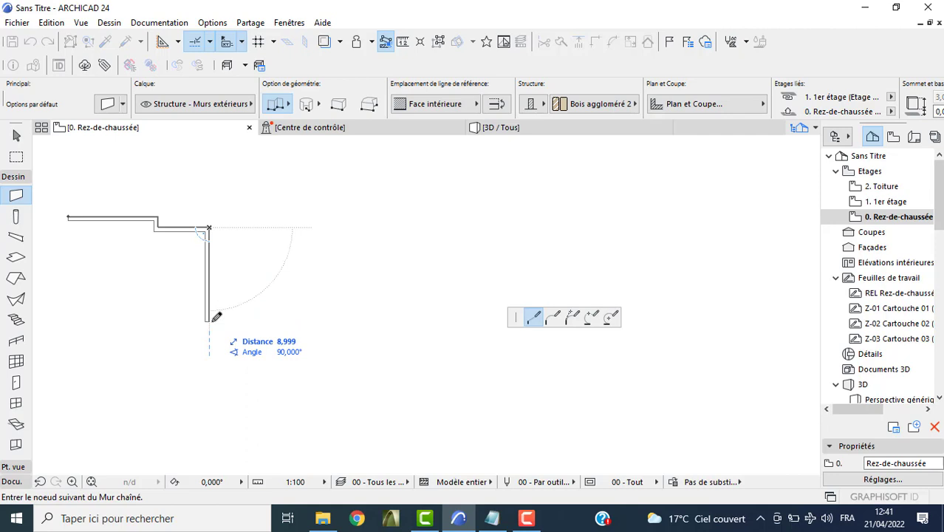
{"action": "type", "text": "7,95"}
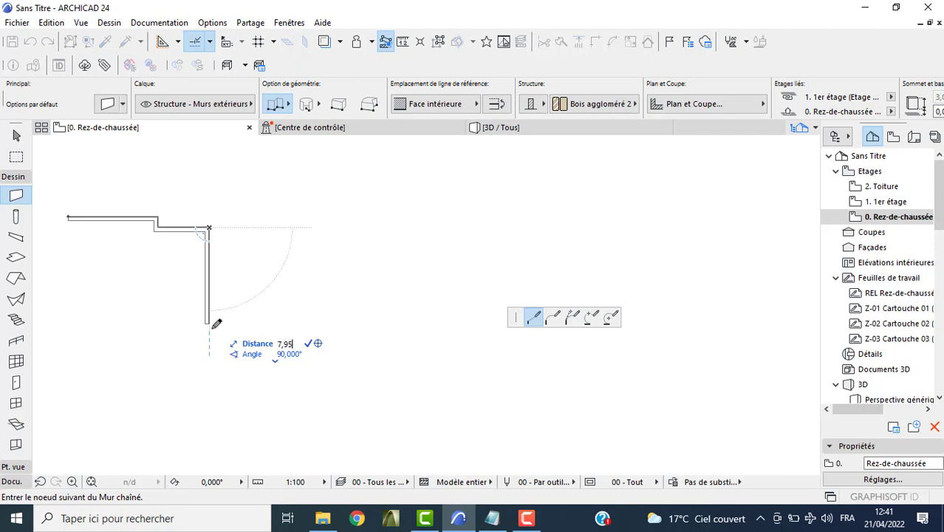
{"action": "key", "text": "Return"}
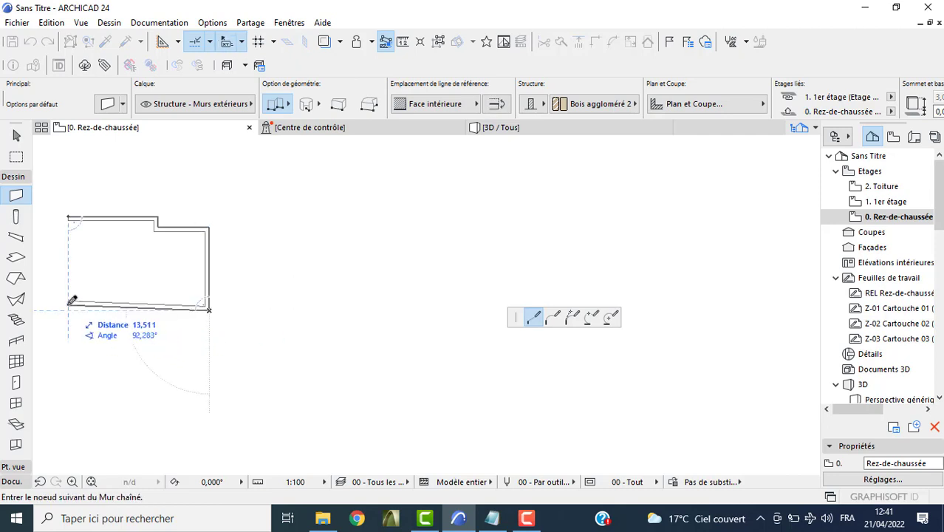
Add the 11,5 bottom wall and 6,59 left wall, then close the chain at its start
{"action": "middle_click_drag", "start_coordinate": [71, 300], "coordinate": [135, 312]}
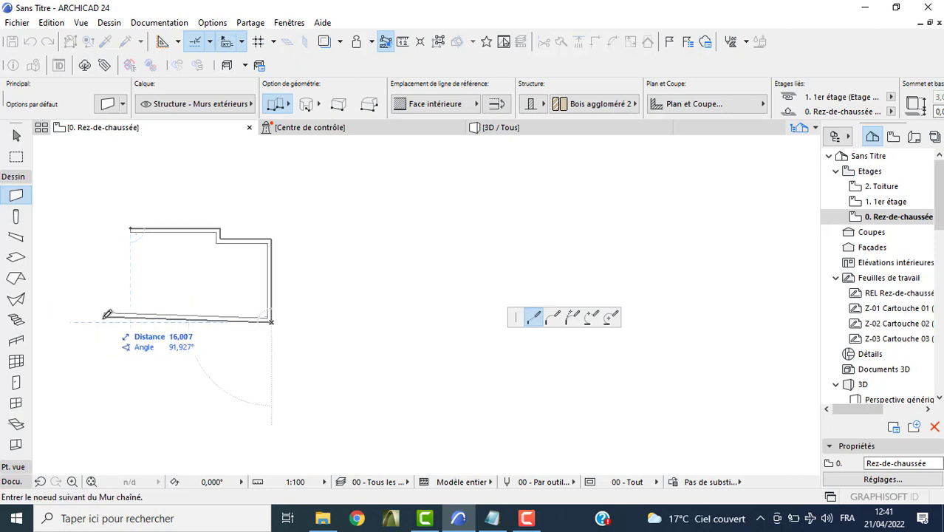
{"action": "key", "text": "Tab"}
{"action": "type", "text": "11"}
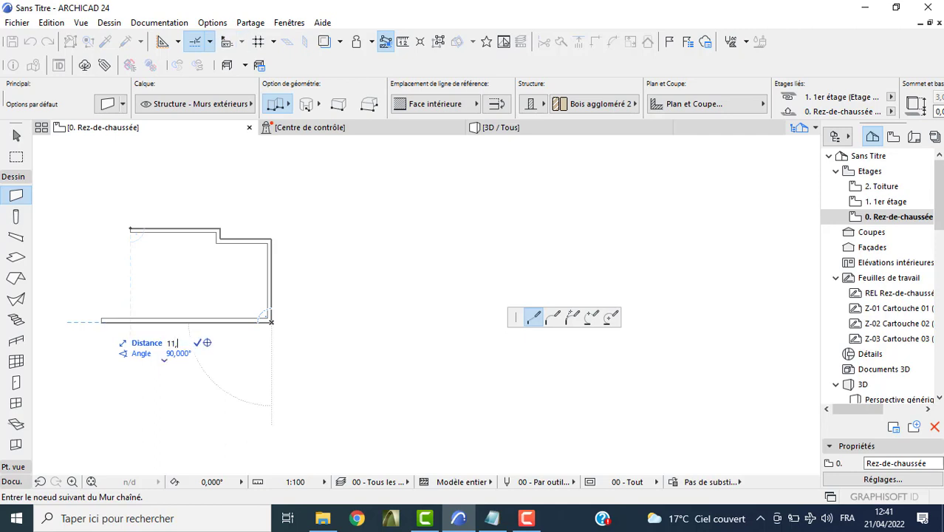
{"action": "key", "text": "Return"}
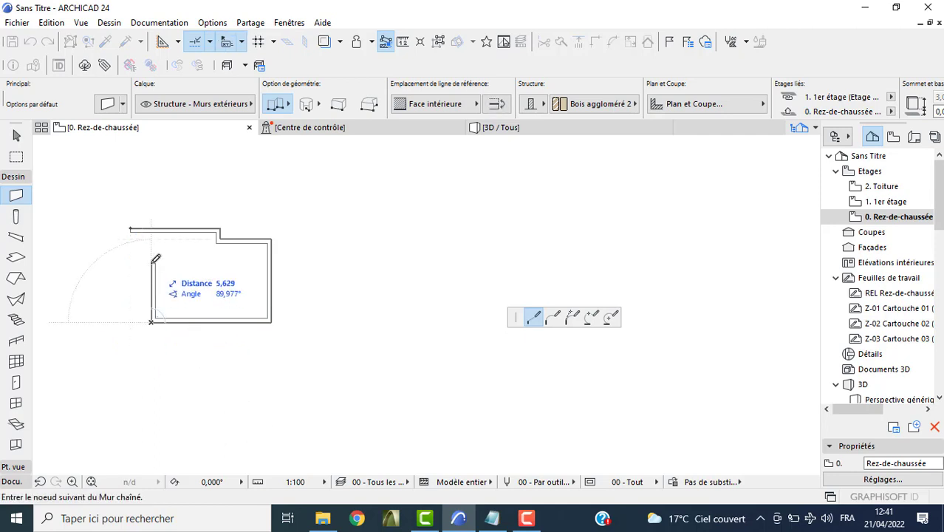
{"action": "key", "text": "Tab"}
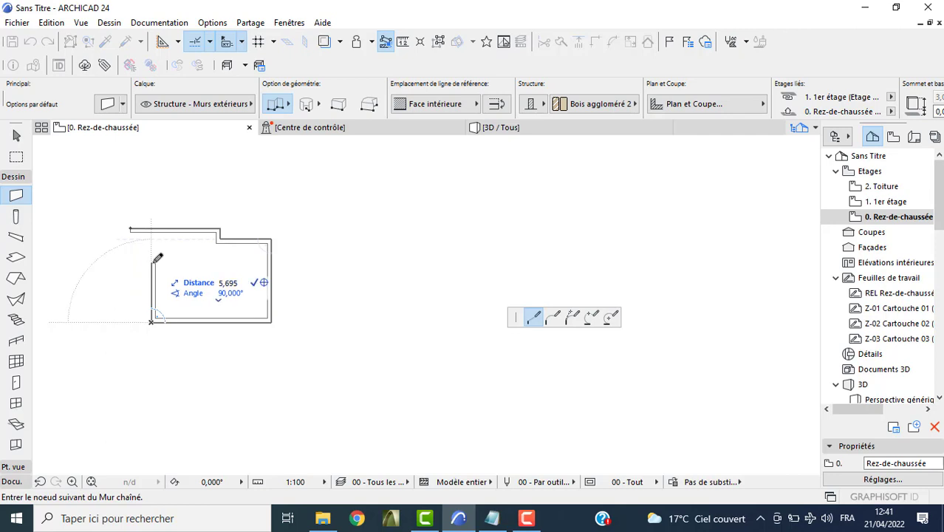
{"action": "type", "text": "6,59"}
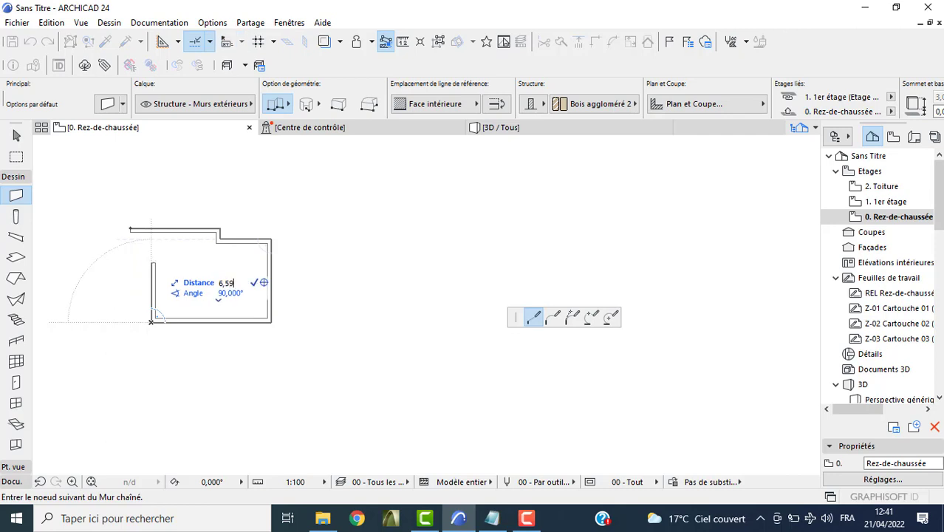
{"action": "key", "text": "Return"}
{"action": "scroll", "coordinate": [130, 246], "scroll_direction": "up", "scroll_amount": 3}
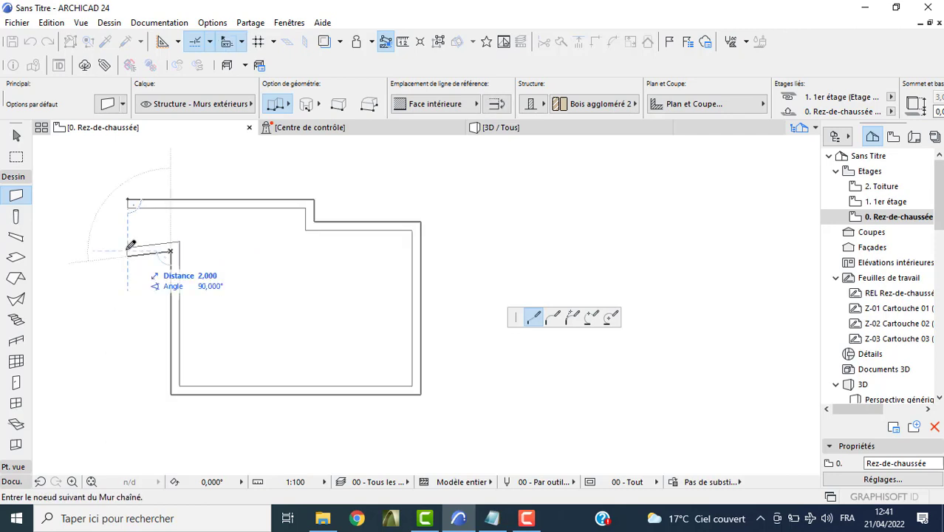
{"action": "left_click", "coordinate": [128, 251]}
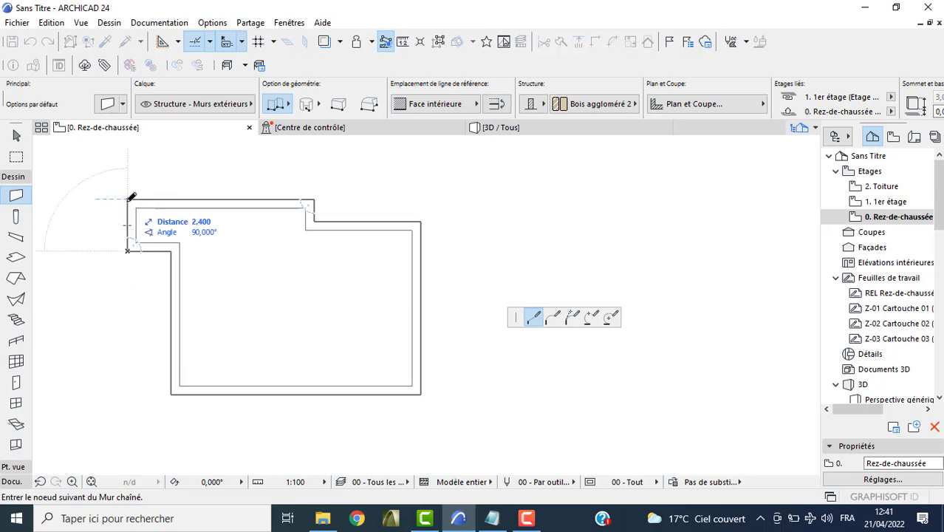
{"action": "left_click", "coordinate": [131, 197]}
Change the left exterior wall and adjoining short wall from 0,400 to 0,2 thick
{"action": "scroll", "coordinate": [128, 214], "scroll_direction": "up", "scroll_amount": 2}
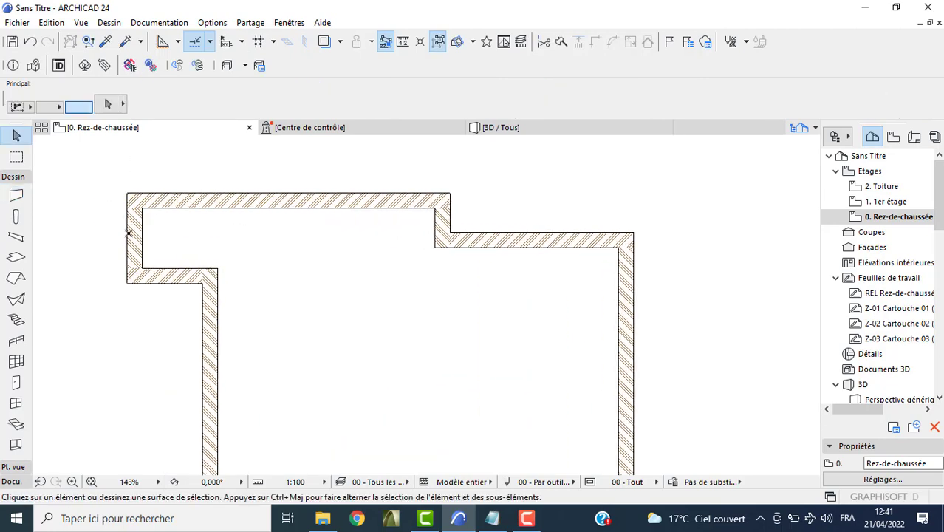
{"action": "left_click", "coordinate": [135, 236]}
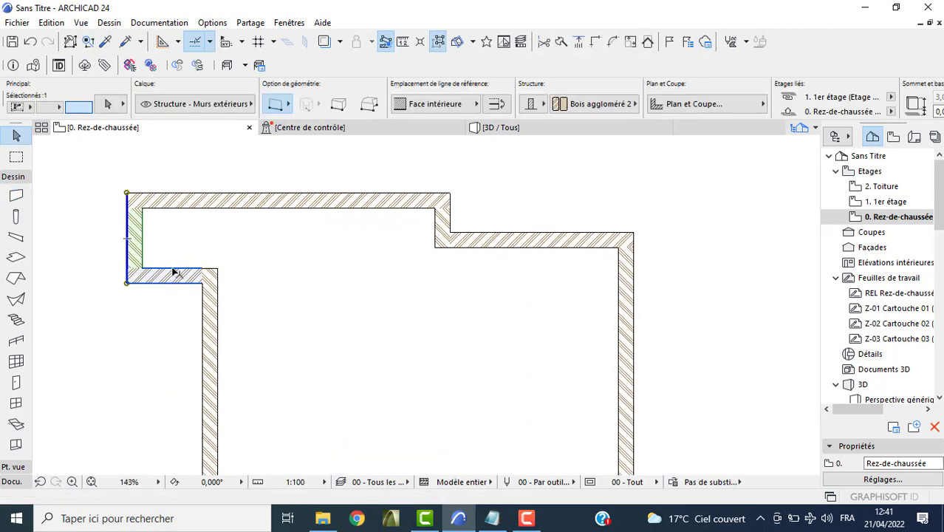
{"action": "left_click", "coordinate": [174, 273], "text": "shift"}
{"action": "scroll", "coordinate": [665, 103], "scroll_direction": "down", "scroll_amount": 3}
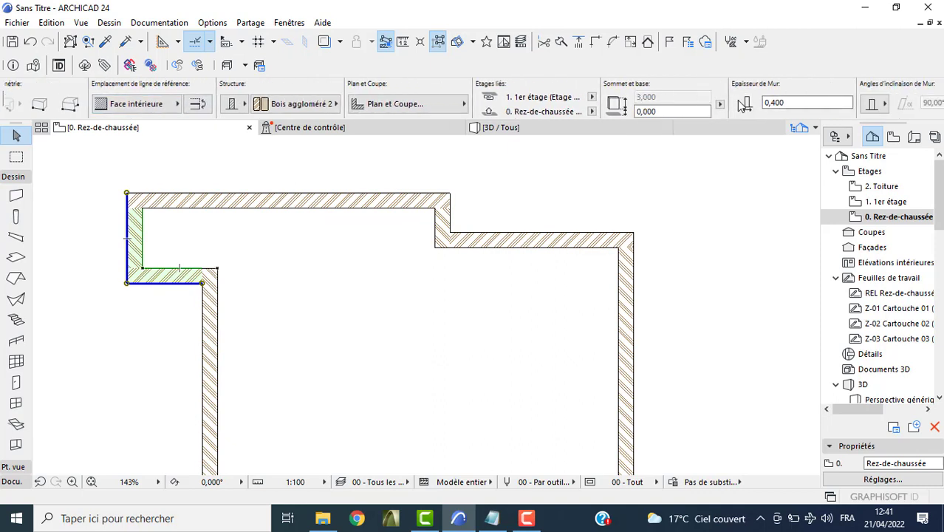
{"action": "left_click", "coordinate": [773, 103]}
{"action": "left_click_drag", "start_coordinate": [785, 103], "coordinate": [776, 115]}
{"action": "left_click", "coordinate": [780, 103]}
{"action": "type", "text": "2"}
{"action": "key", "text": "Return"}
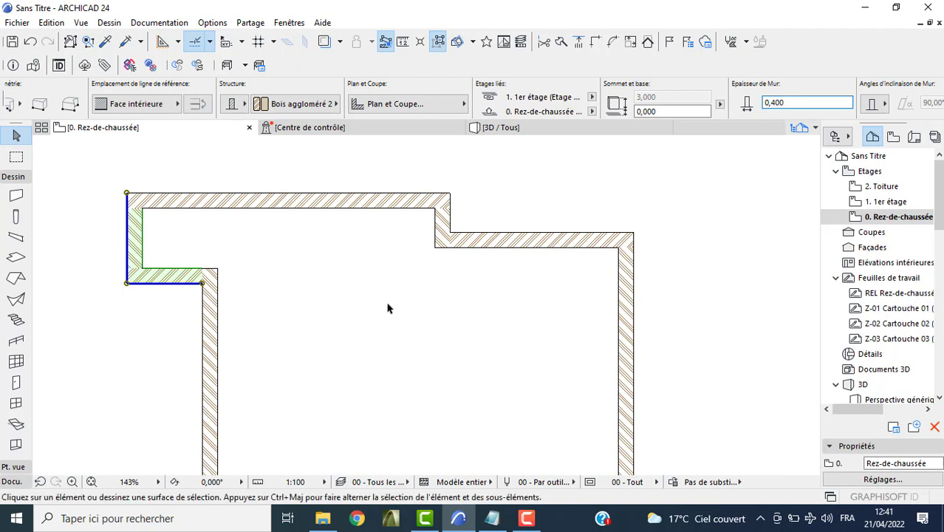
{"action": "left_click", "coordinate": [384, 308]}
{"action": "middle_click_drag", "start_coordinate": [281, 319], "coordinate": [293, 301]}
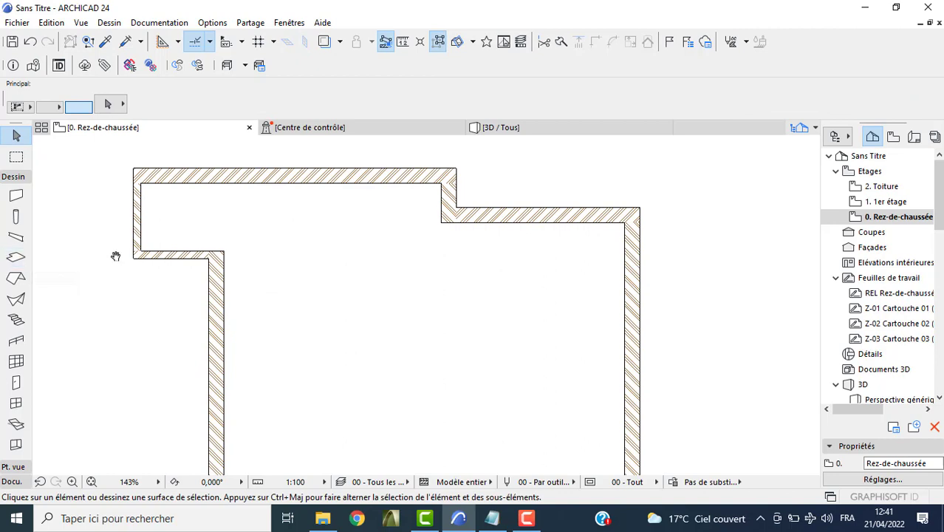
{"action": "middle_click_drag", "start_coordinate": [115, 255], "coordinate": [114, 245]}
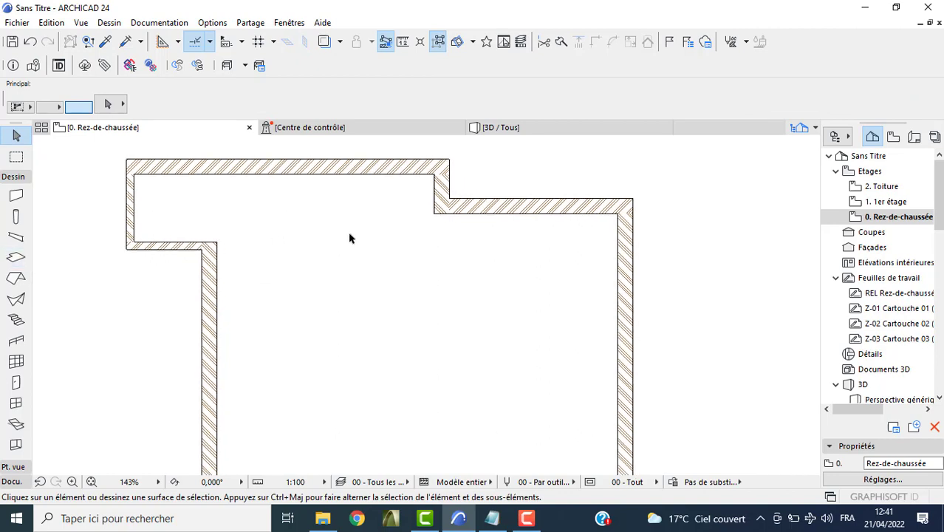
Change the Wall tool's default thickness to 0,1 under Géométrie et position
{"action": "left_click", "coordinate": [16, 196]}
{"action": "double_click", "coordinate": [16, 197]}
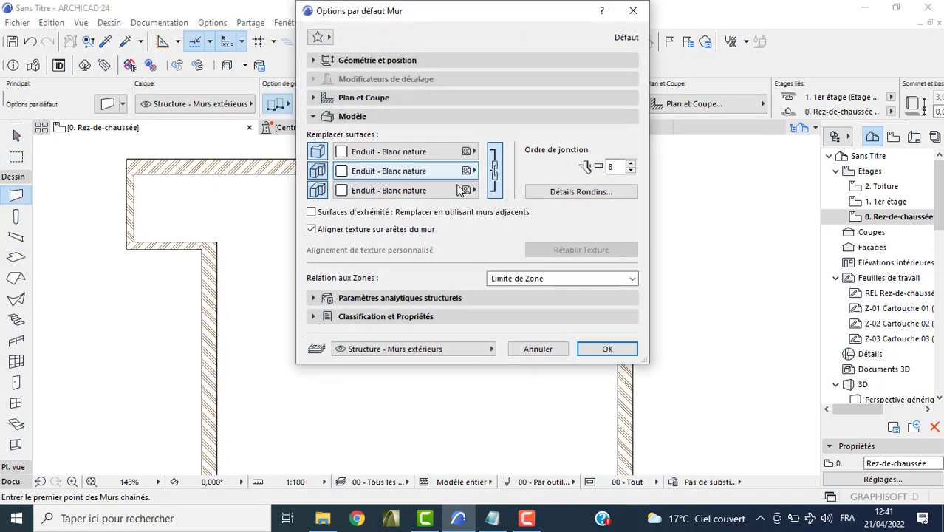
{"action": "left_click", "coordinate": [423, 62]}
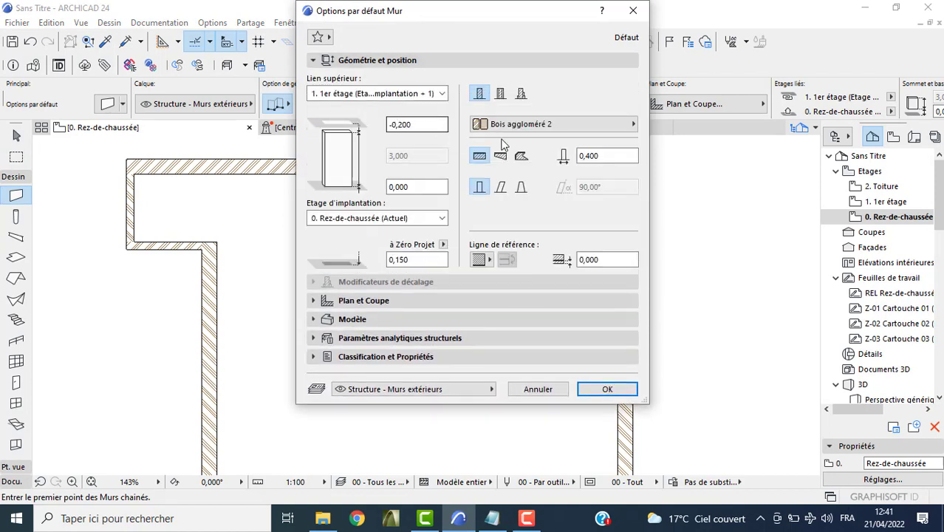
{"action": "left_click", "coordinate": [595, 156]}
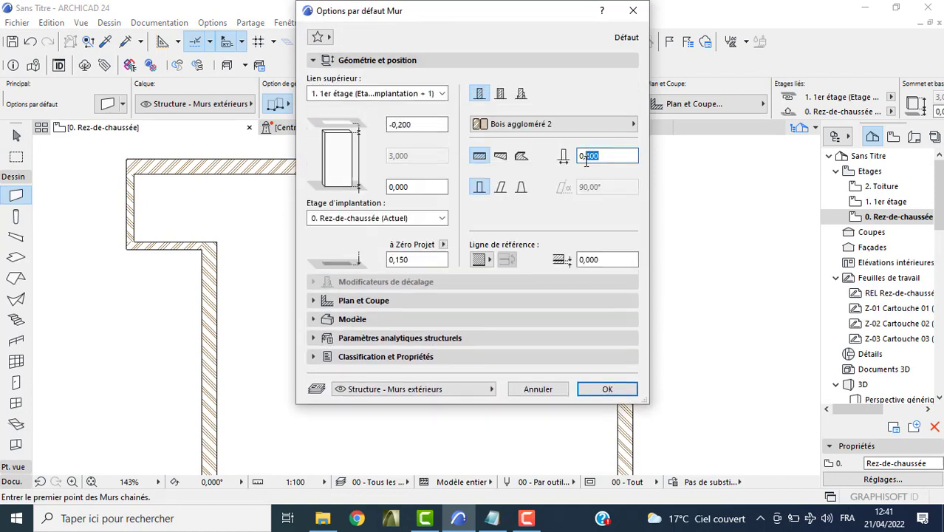
{"action": "type", "text": "1"}
{"action": "left_click", "coordinate": [602, 388]}
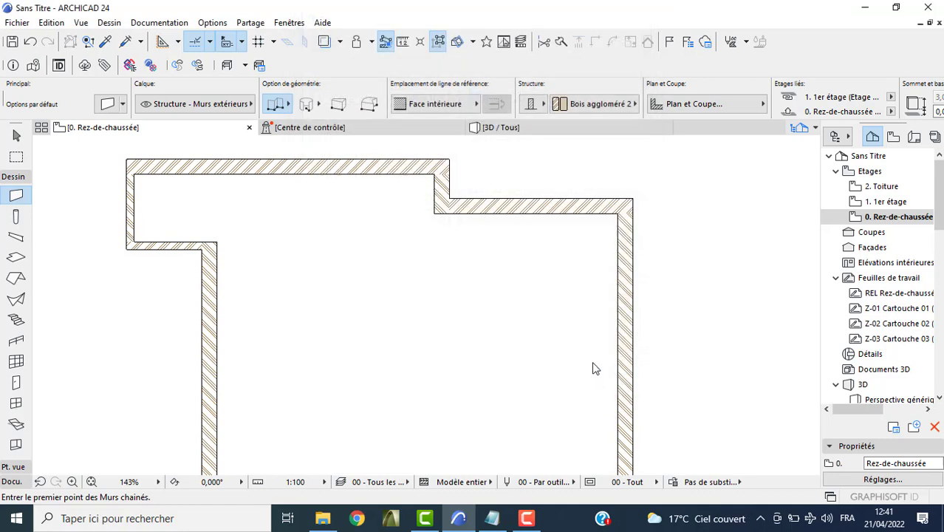
Draw a single straight partition across the right room and move it down 3,5
{"action": "left_click", "coordinate": [282, 103]}
{"action": "left_click", "coordinate": [286, 95]}
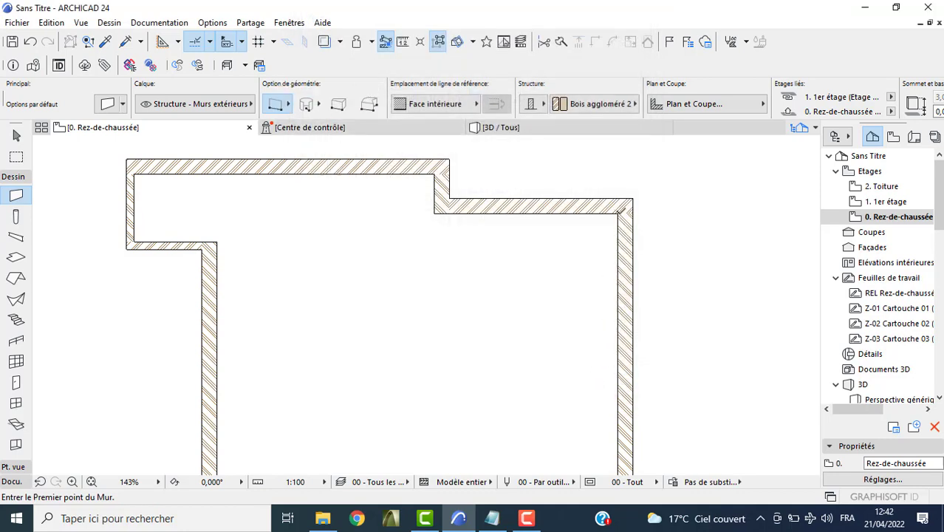
{"action": "left_click", "coordinate": [618, 214]}
{"action": "scroll", "coordinate": [474, 214], "scroll_direction": "up", "scroll_amount": 1}
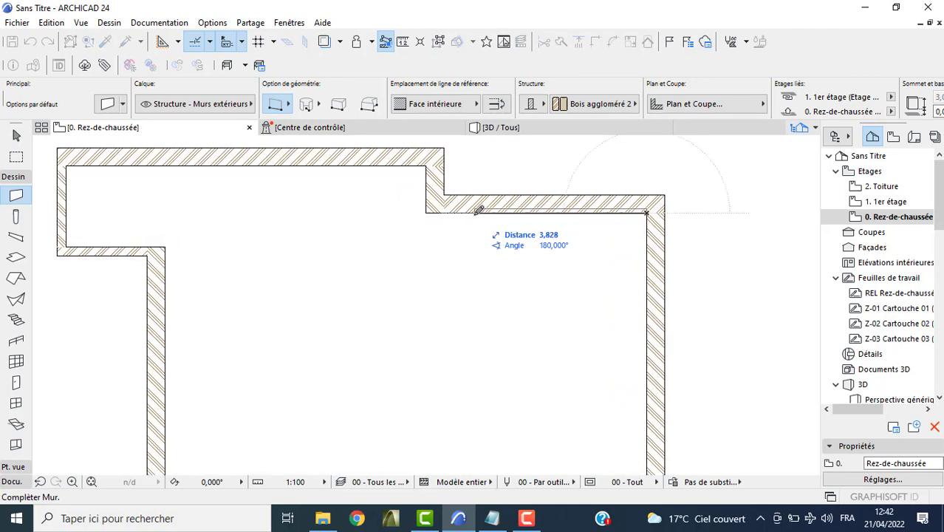
{"action": "left_click", "coordinate": [428, 213]}
{"action": "key", "text": "Escape"}
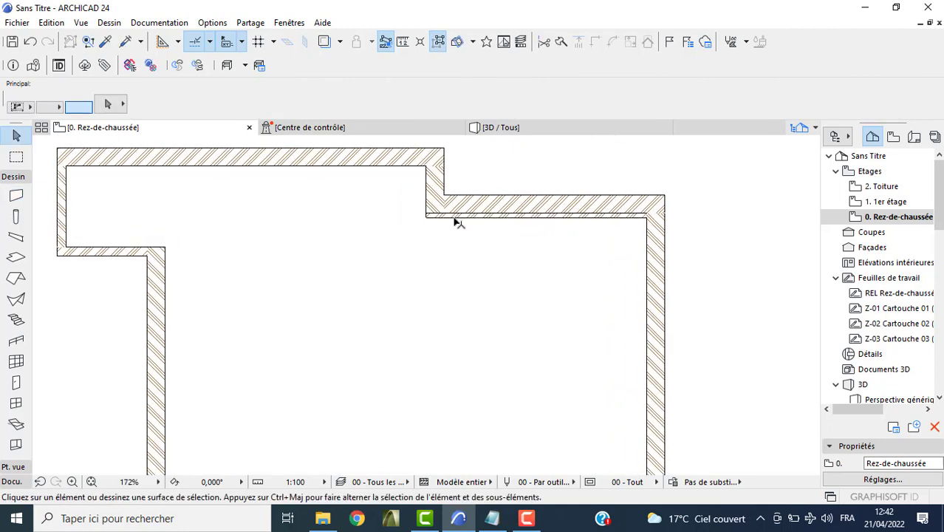
{"action": "left_click", "coordinate": [456, 214]}
{"action": "left_click_drag", "start_coordinate": [455, 215], "coordinate": [458, 296]}
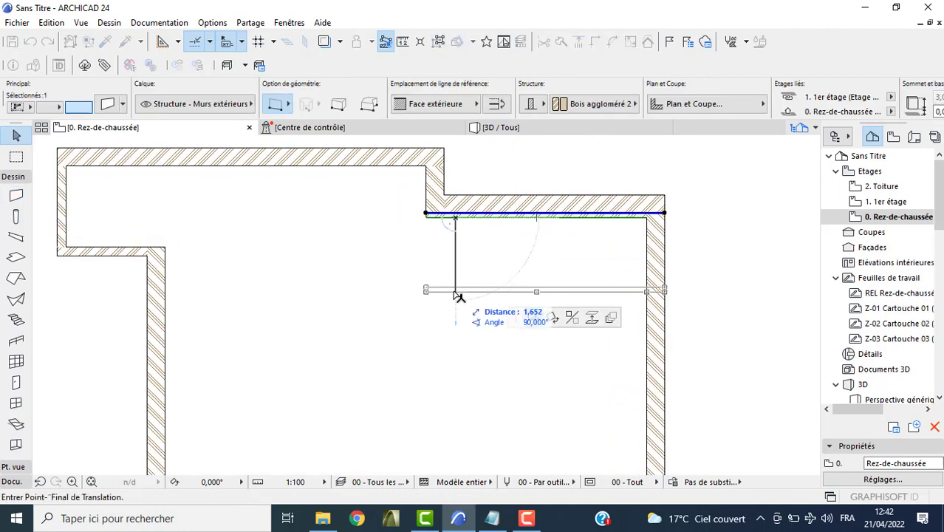
{"action": "type", "text": "3"}
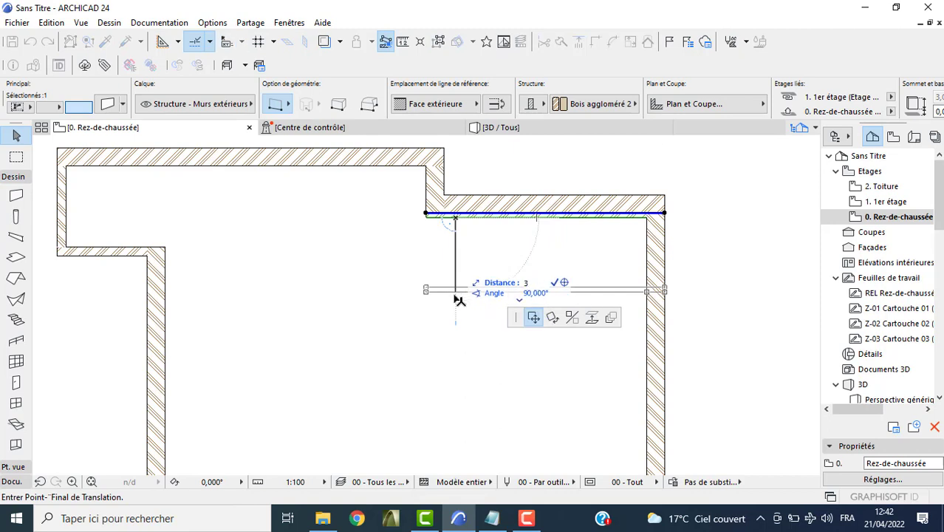
{"action": "type", "text": ",5"}
{"action": "key", "text": "Return"}
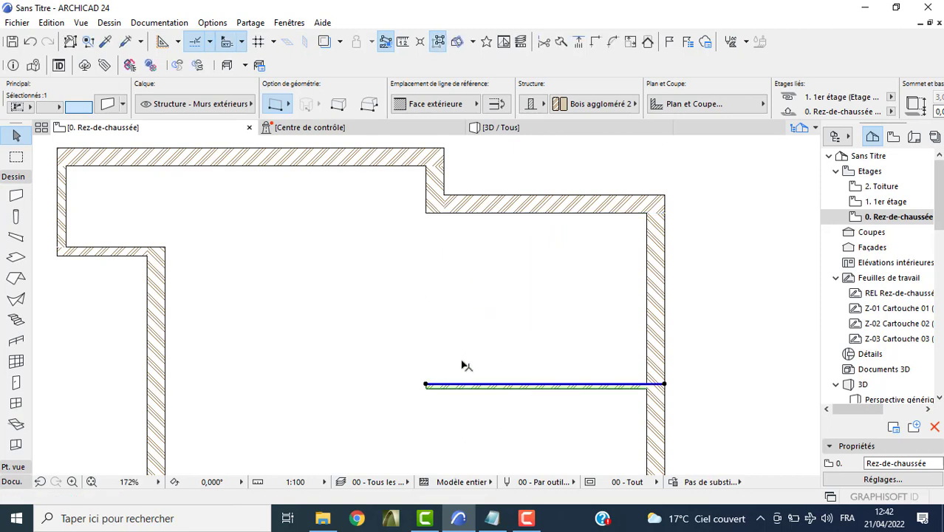
{"action": "left_click", "coordinate": [452, 311]}
Draw a vertical partition, copy it 2,2 left and extend the copy to the top exterior wall
{"action": "left_click", "coordinate": [16, 195]}
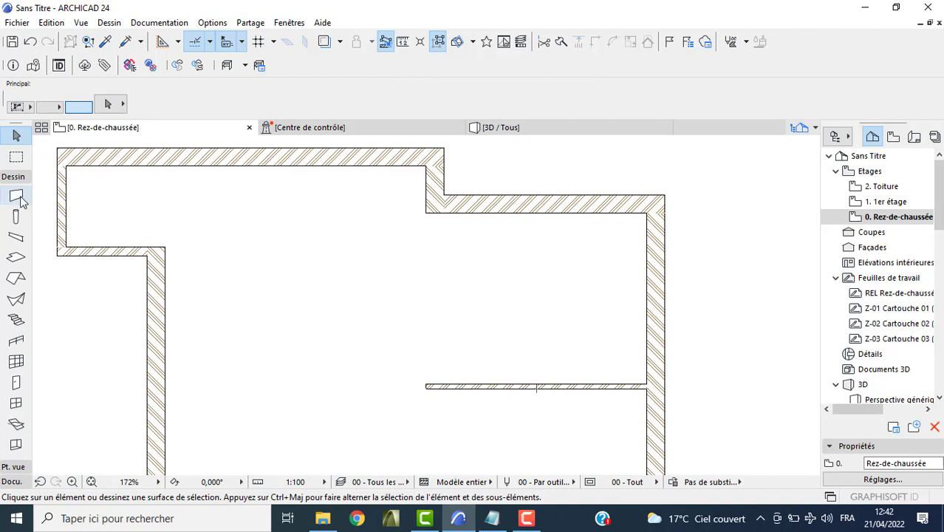
{"action": "left_click", "coordinate": [426, 213]}
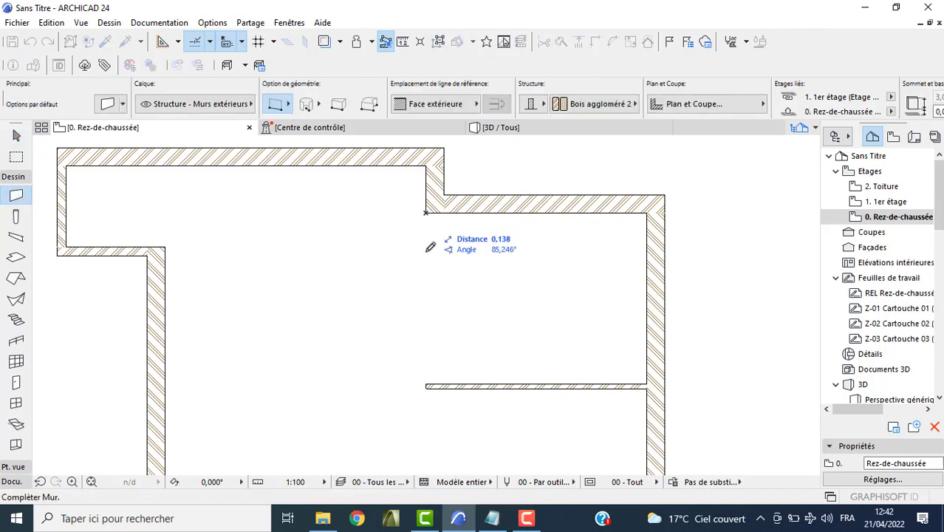
{"action": "left_click", "coordinate": [427, 385]}
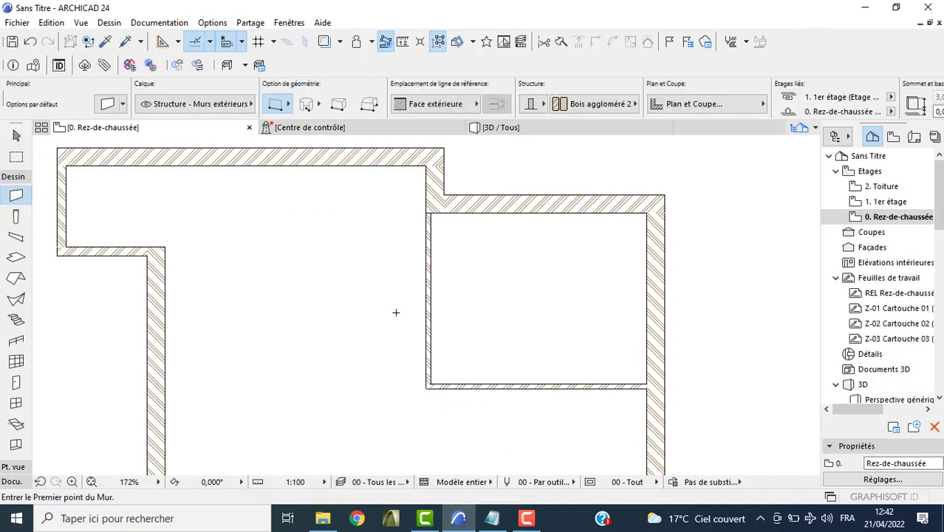
{"action": "key", "text": "Escape"}
{"action": "left_click", "coordinate": [427, 244]}
{"action": "left_click", "coordinate": [426, 240]}
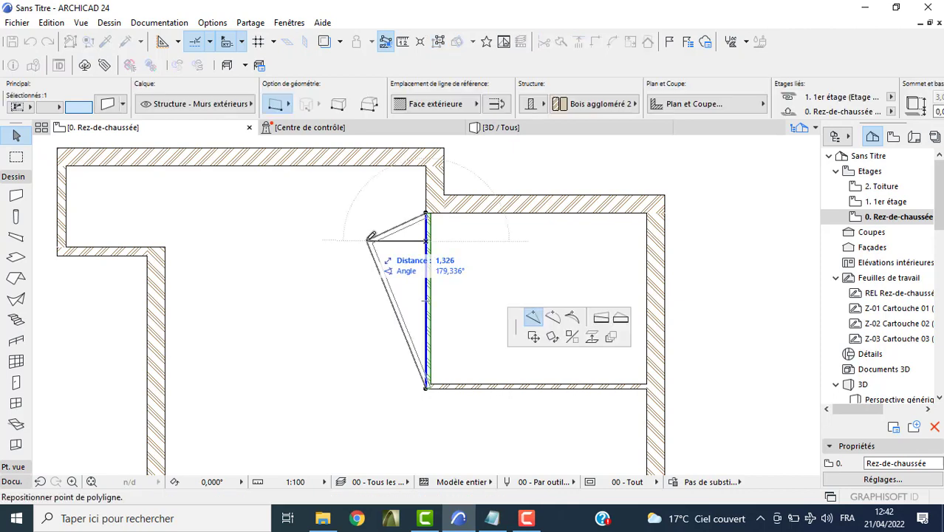
{"action": "left_click", "coordinate": [534, 336]}
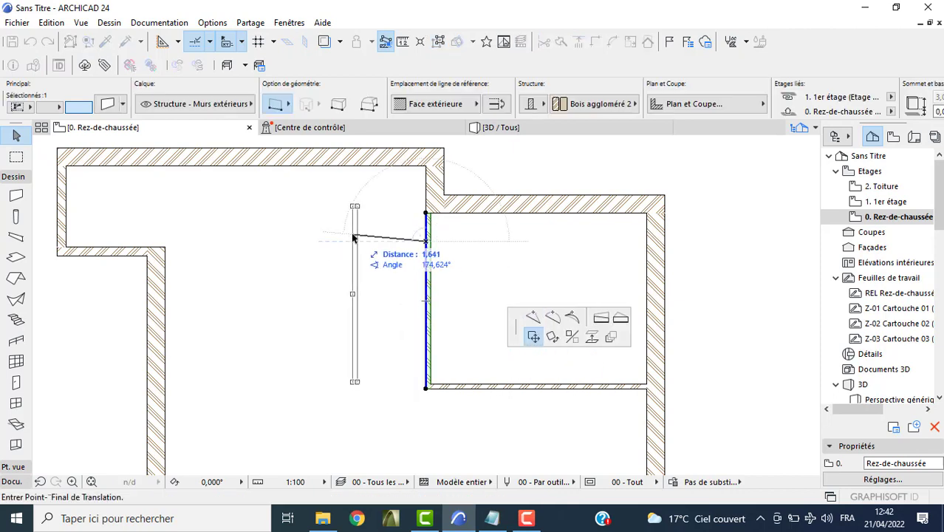
{"action": "key", "text": "ctrl"}
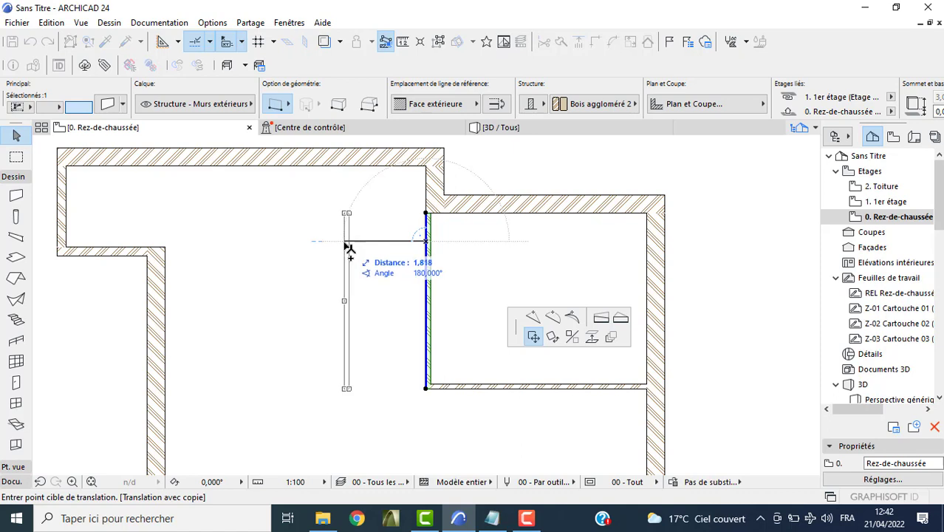
{"action": "type", "text": "2,2"}
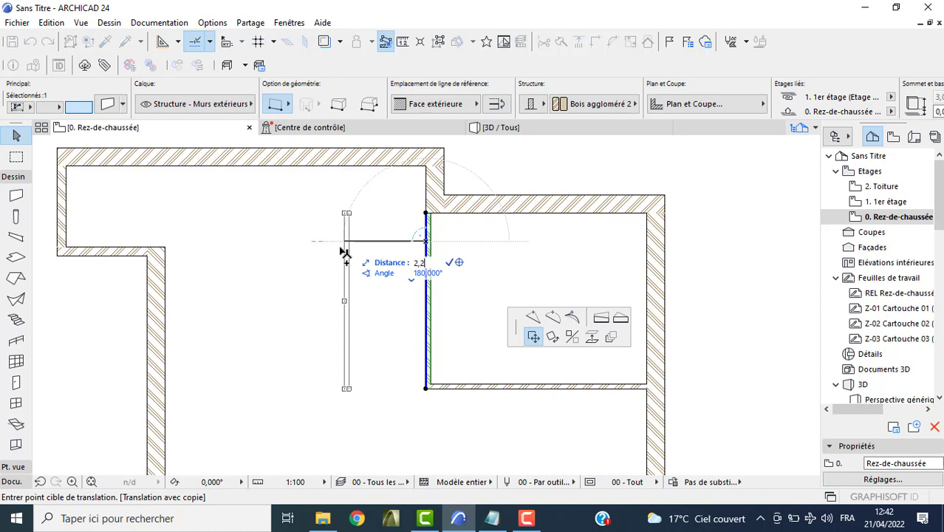
{"action": "key", "text": "Return"}
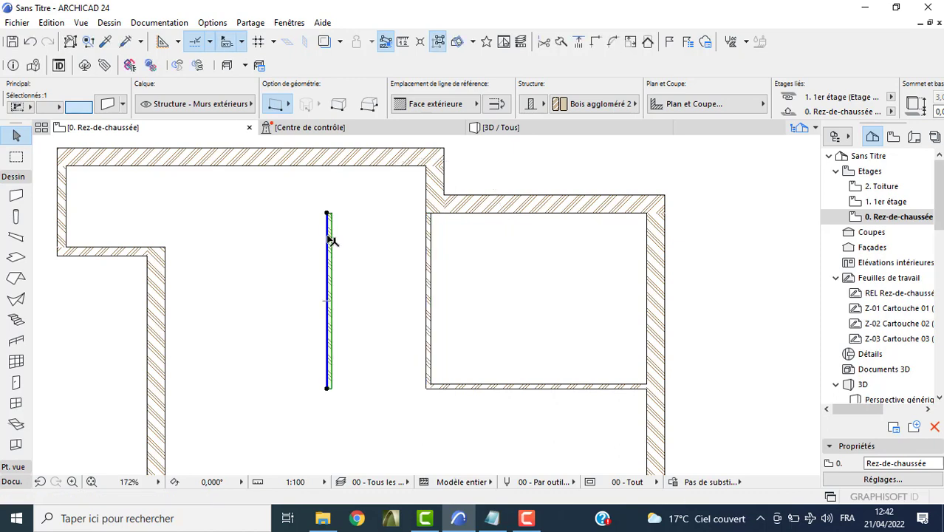
{"action": "left_click", "coordinate": [328, 213]}
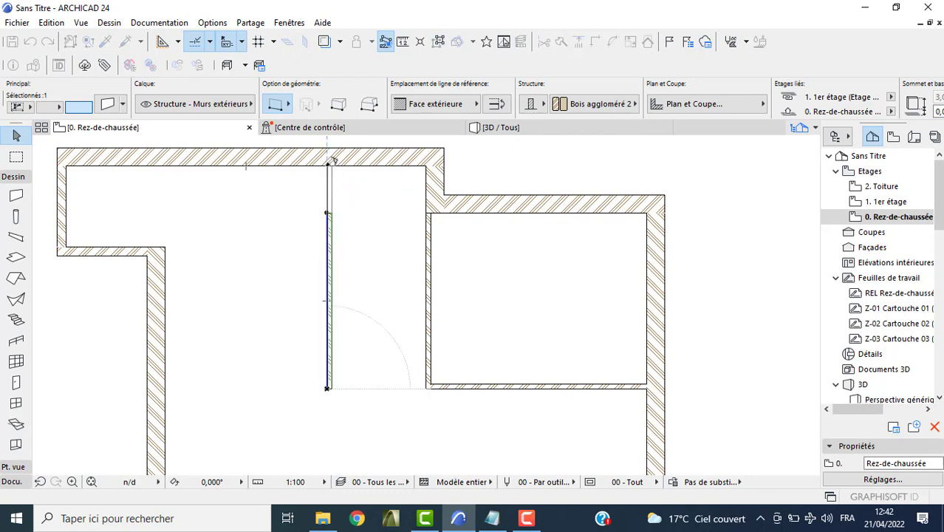
{"action": "left_click", "coordinate": [326, 149]}
{"action": "left_click", "coordinate": [128, 220]}
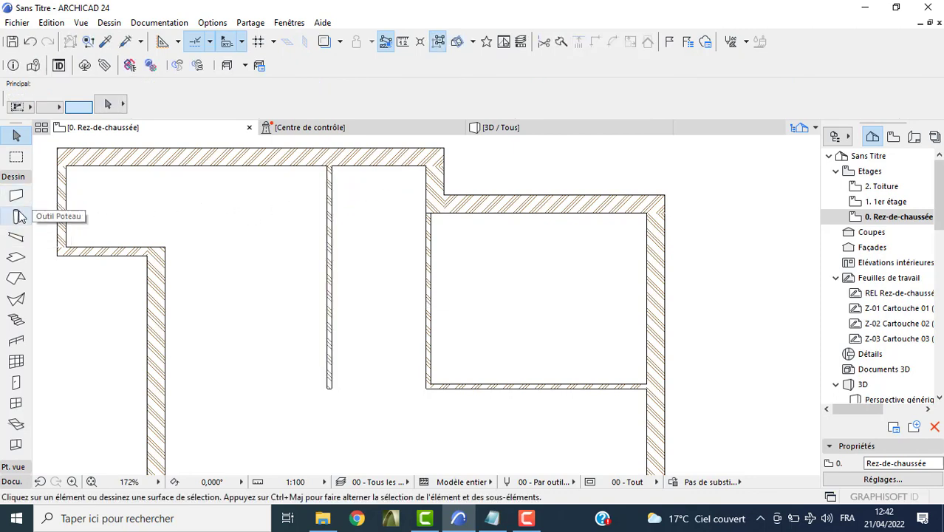
{"action": "left_click", "coordinate": [16, 195]}
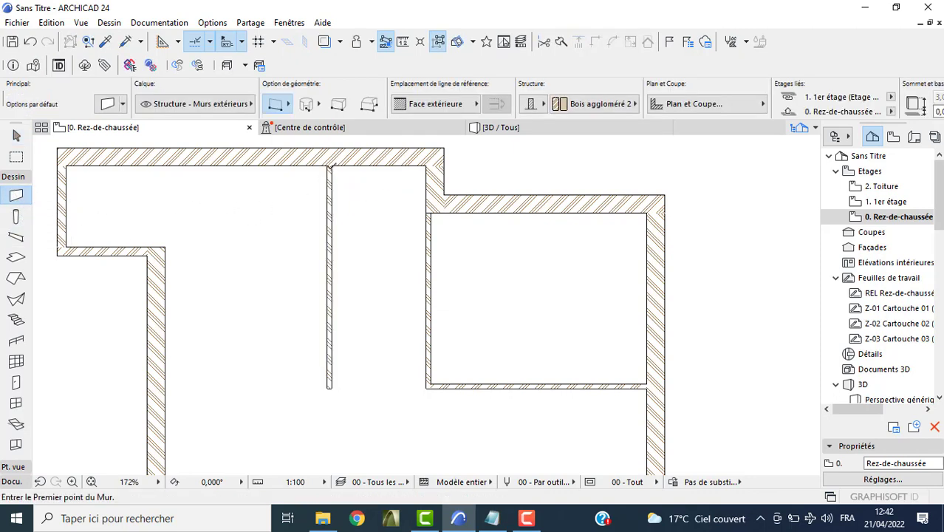
Draw a thin horizontal wall along the top wall and move it down
{"action": "left_click", "coordinate": [330, 167]}
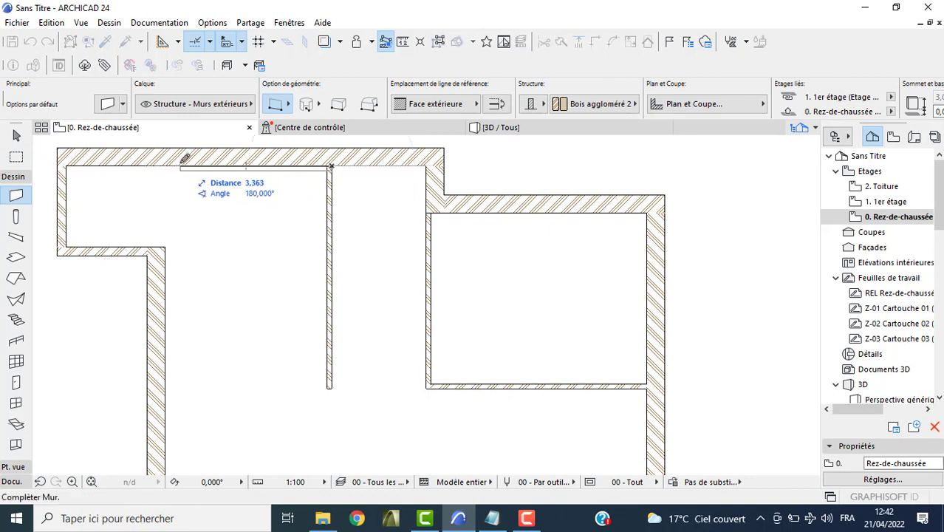
{"action": "left_click", "coordinate": [167, 238]}
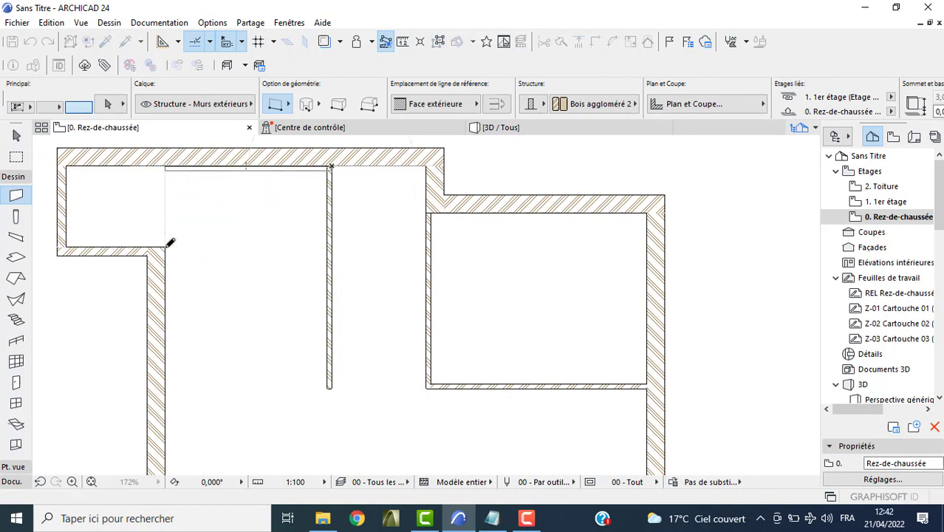
{"action": "key", "text": "Escape"}
{"action": "left_click", "coordinate": [200, 169]}
{"action": "left_click", "coordinate": [199, 169]}
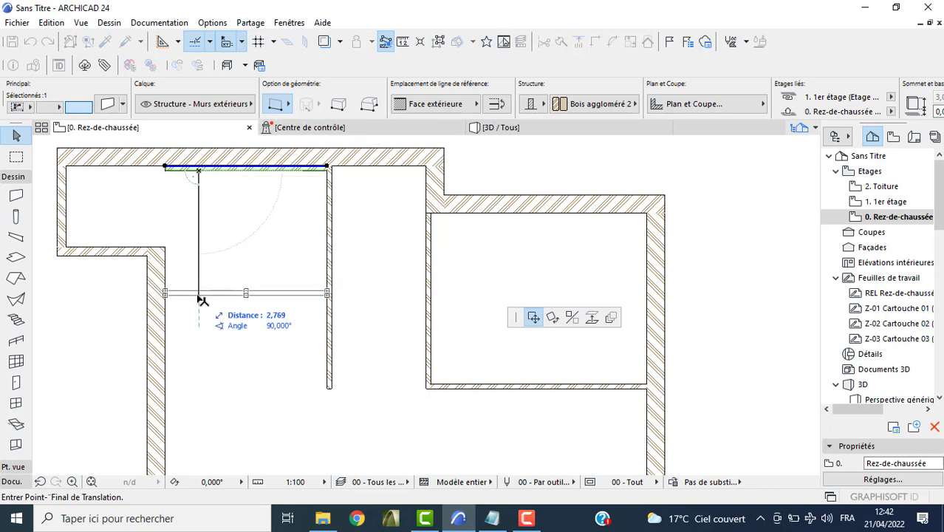
{"action": "type", "text": "2,040"}
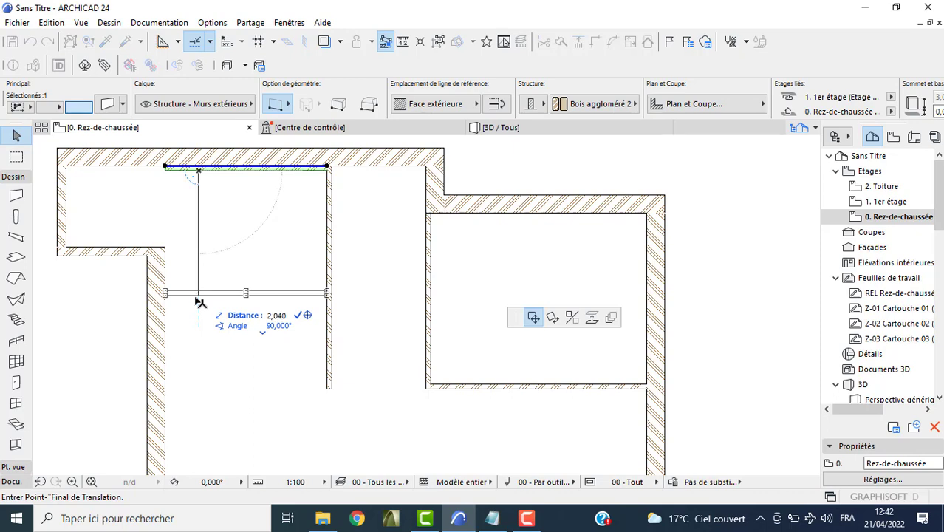
{"action": "left_click", "coordinate": [191, 256]}
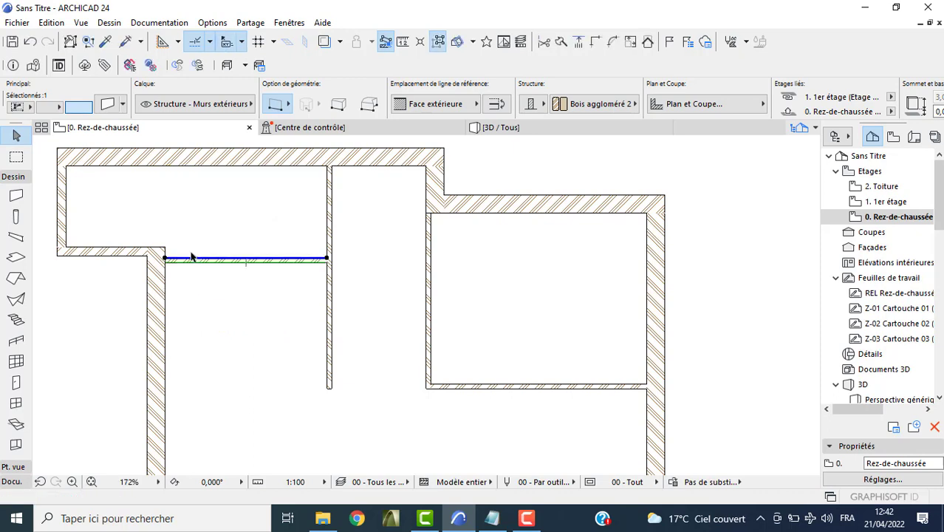
{"action": "key", "text": "Escape"}
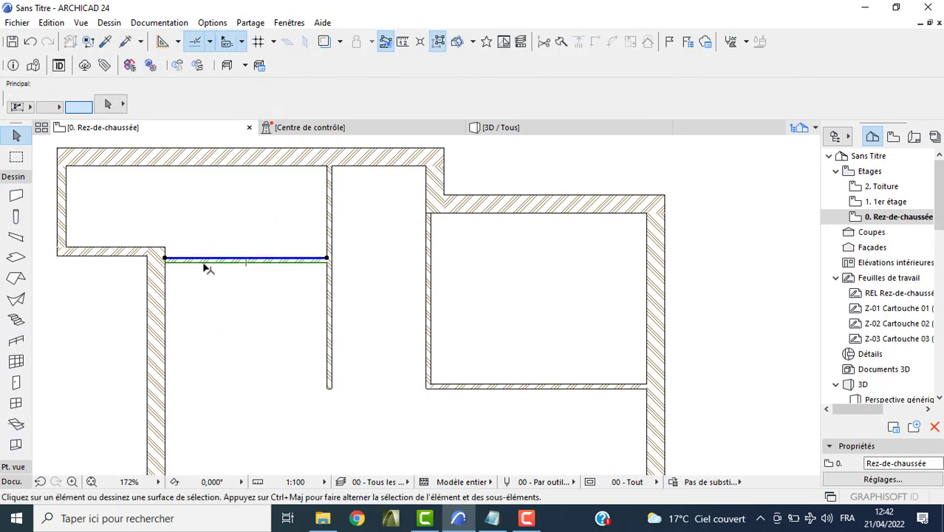
Copy the horizontal partition 1,3 m lower
{"action": "left_click", "coordinate": [204, 260]}
{"action": "left_click", "coordinate": [205, 260]}
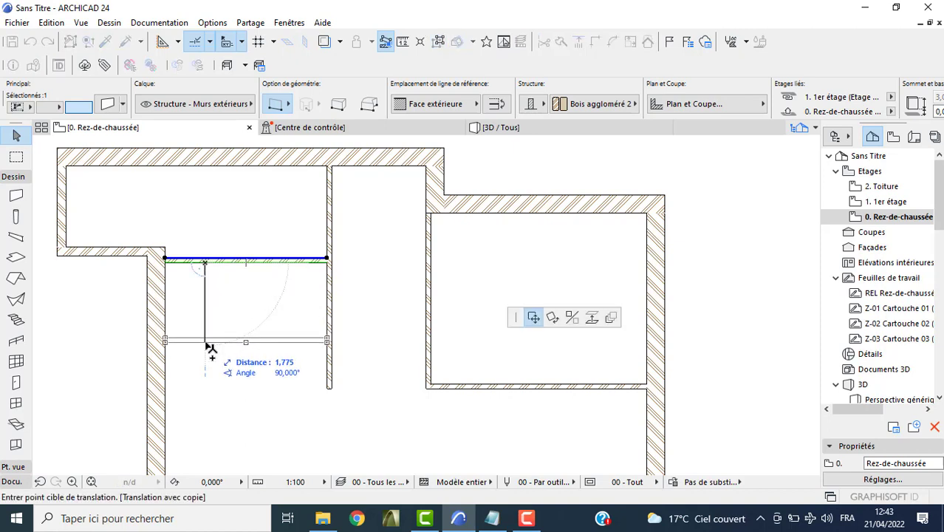
{"action": "type", "text": "1,3"}
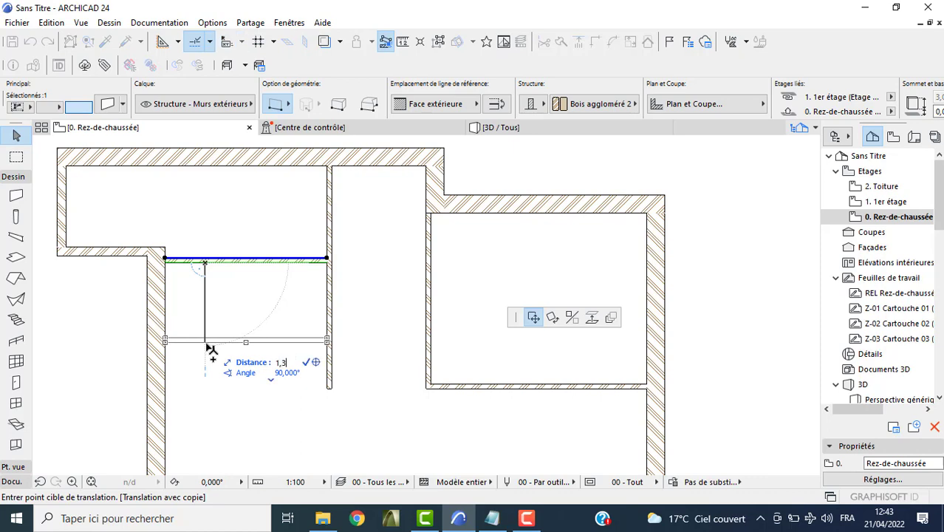
{"action": "key", "text": "Return"}
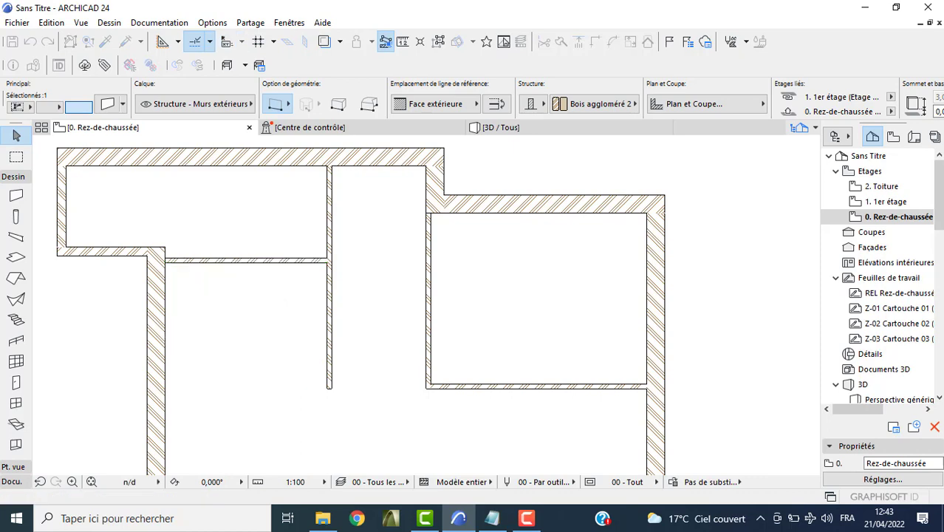
{"action": "left_click", "coordinate": [173, 277]}
{"action": "left_click", "coordinate": [16, 195]}
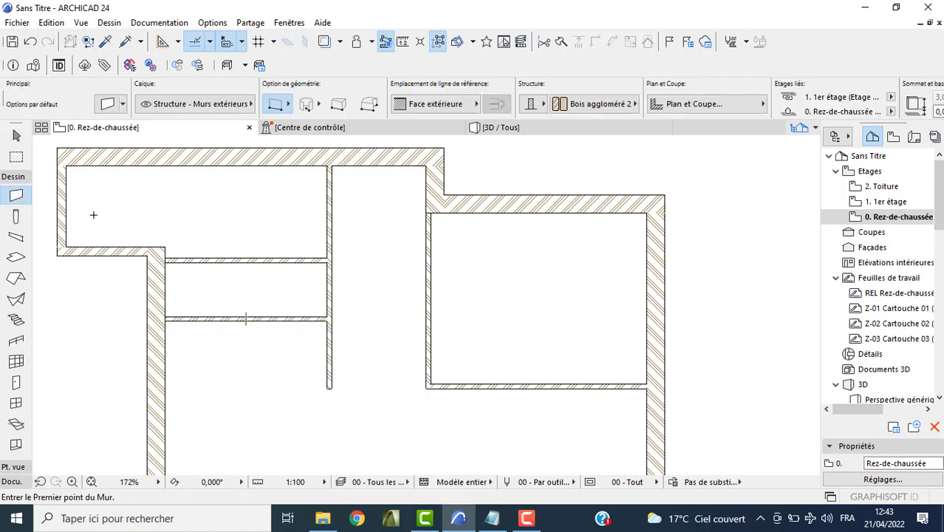
Draw a short vertical wall between the partitions and move it 1 m right
{"action": "scroll", "coordinate": [147, 245], "scroll_direction": "up", "scroll_amount": 2}
{"action": "left_click", "coordinate": [175, 266]}
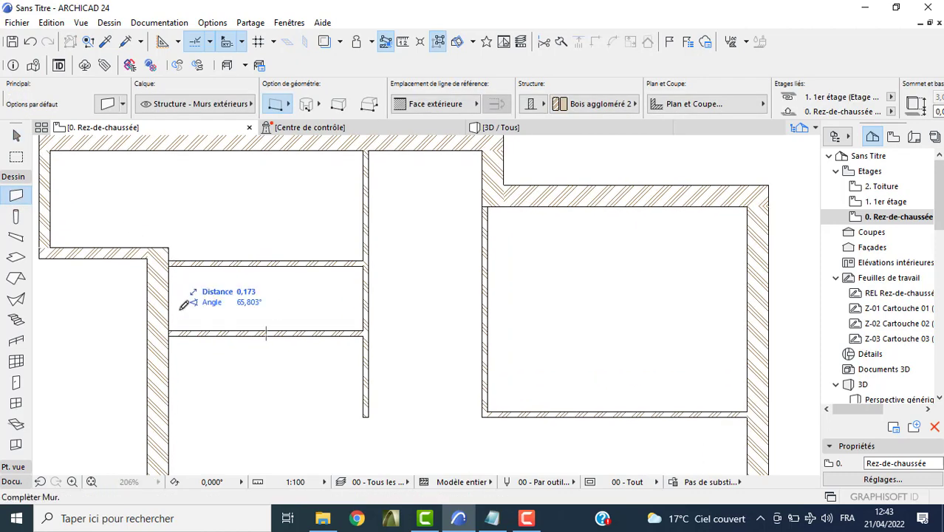
{"action": "left_click", "coordinate": [175, 330]}
{"action": "left_click", "coordinate": [175, 310]}
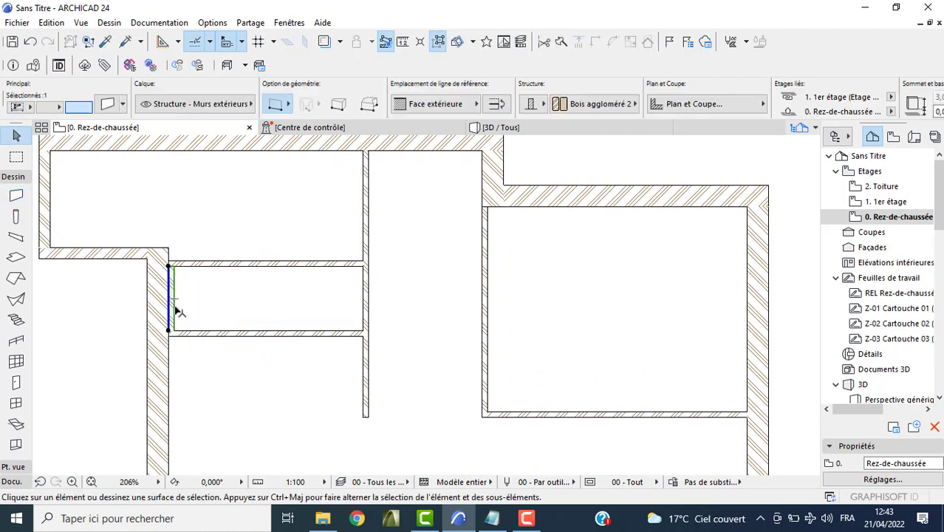
{"action": "left_click", "coordinate": [175, 311]}
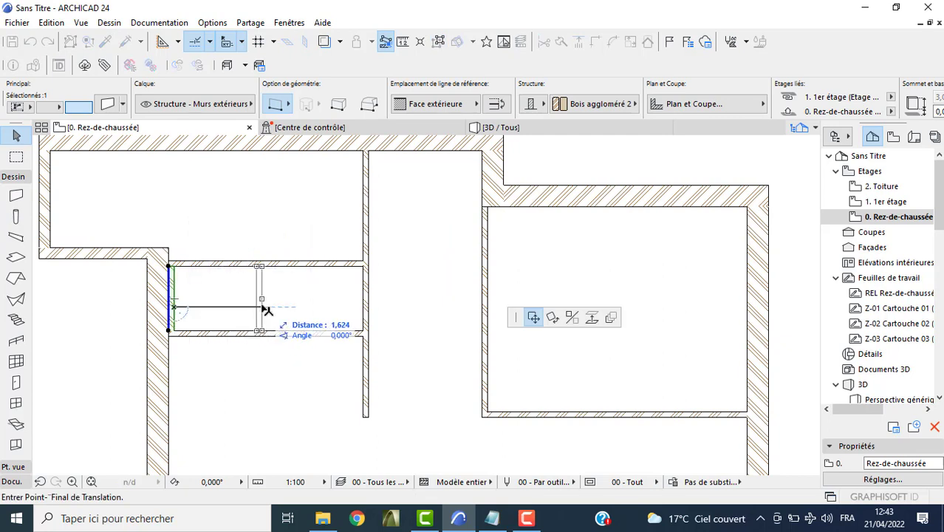
{"action": "type", "text": "1,89"}
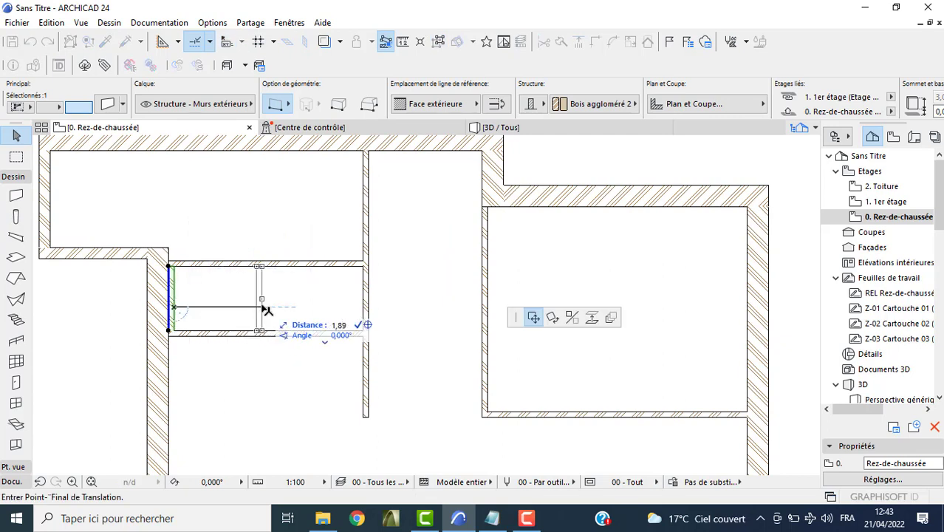
{"action": "key", "text": "Return"}
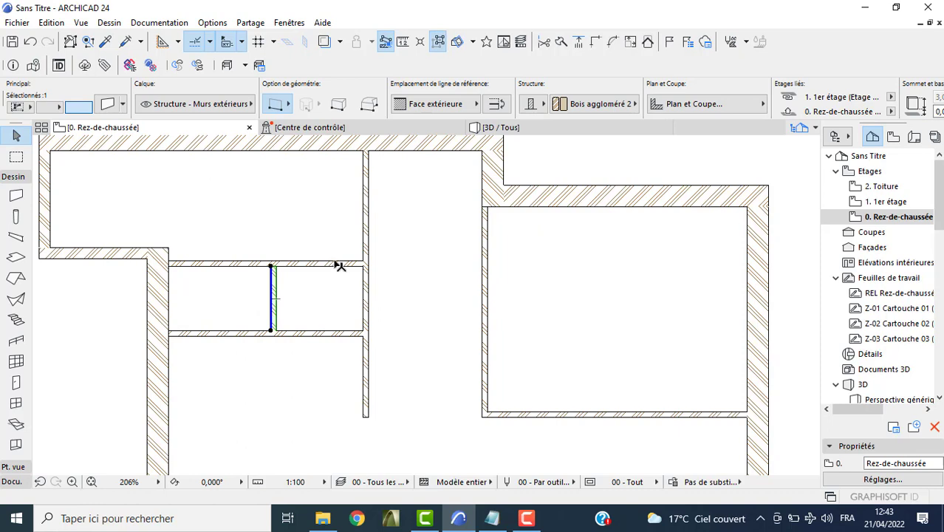
{"action": "left_click", "coordinate": [329, 304]}
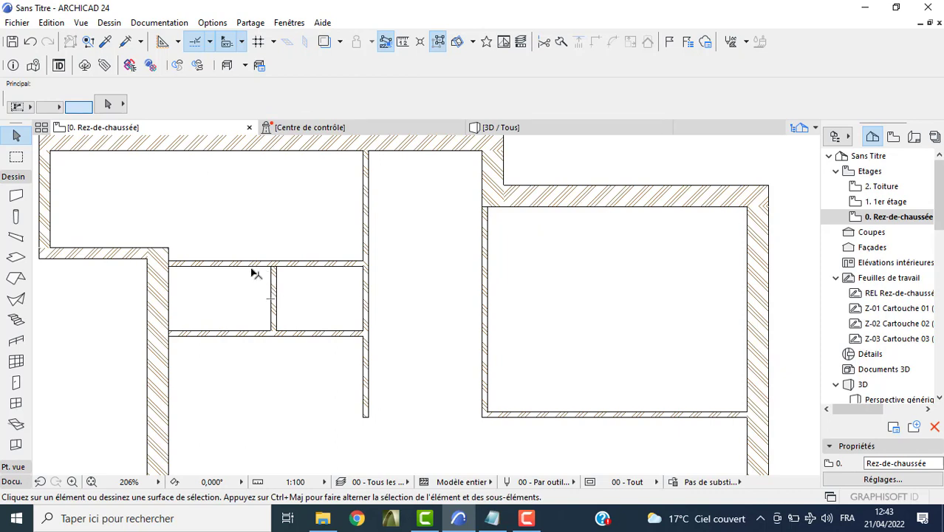
Try moving the lower partition and short wall together, then cancel the move
{"action": "left_click_drag", "start_coordinate": [279, 296], "coordinate": [262, 346]}
{"action": "left_click", "coordinate": [272, 332]}
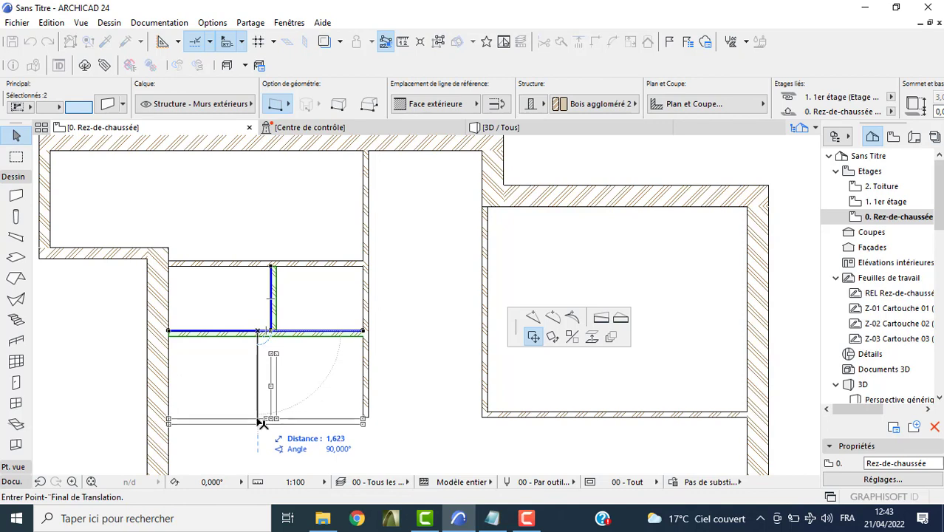
{"action": "type", "text": "0"}
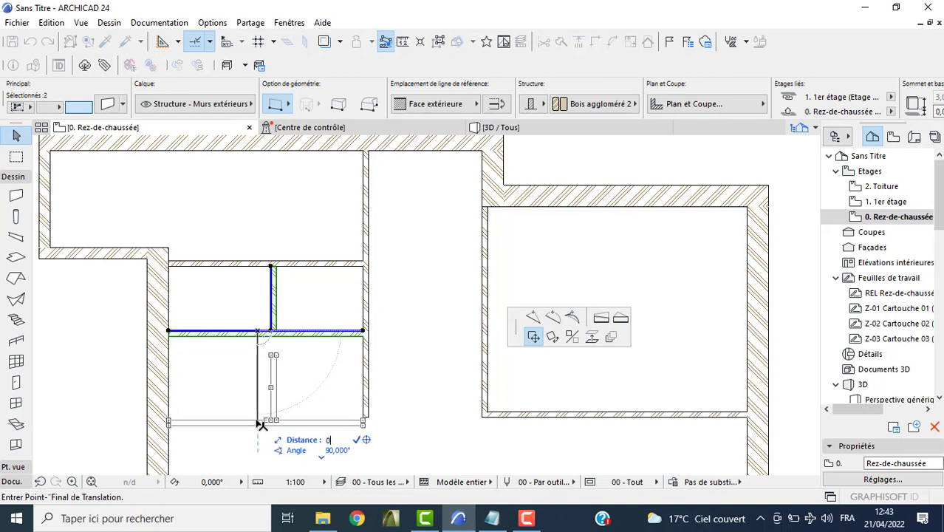
{"action": "type", "text": "98"}
{"action": "key", "text": "Return"}
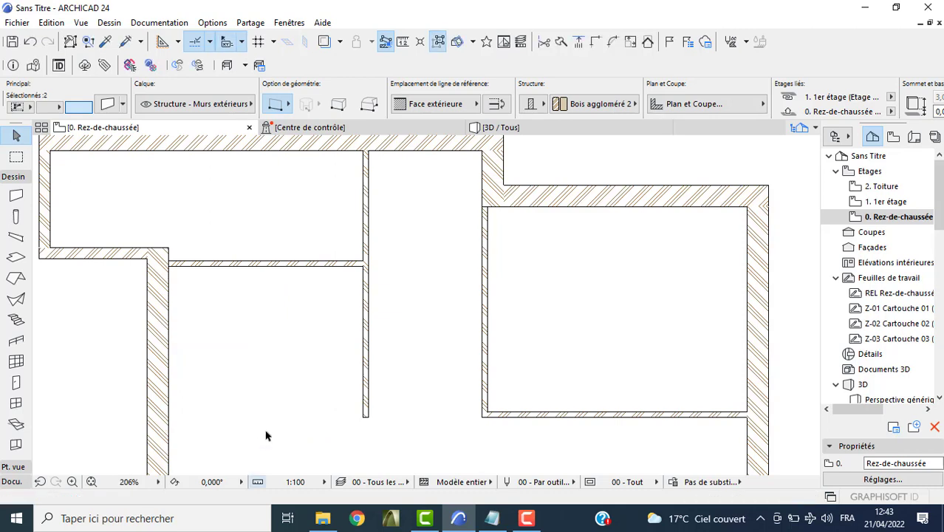
Move the two lower walls down 0,98 and copy the upper partition lower
{"action": "key", "text": "ctrl+z"}
{"action": "left_click", "coordinate": [246, 333]}
{"action": "type", "text": "0,98"}
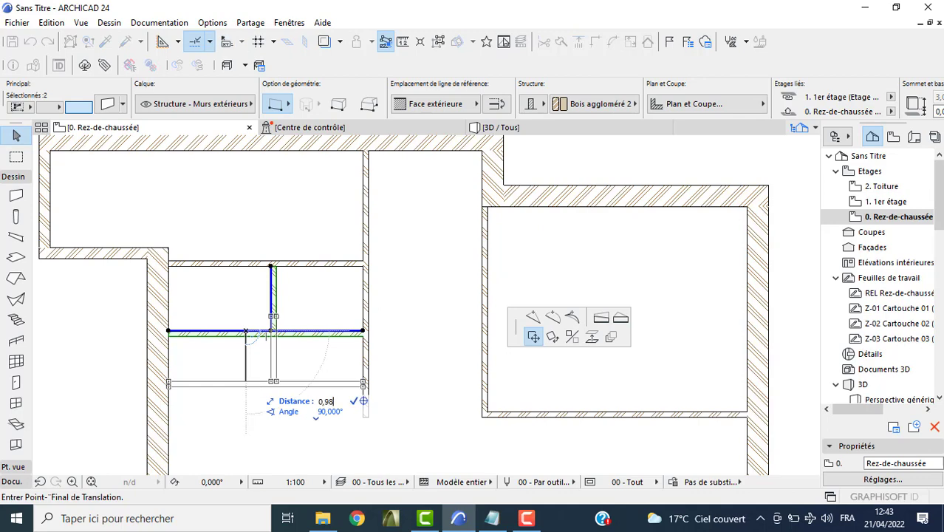
{"action": "key", "text": "Return"}
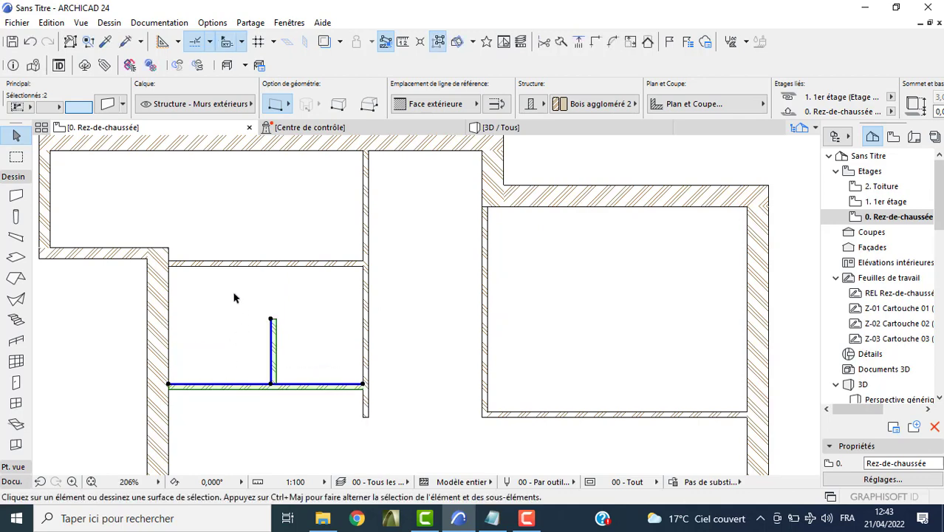
{"action": "left_click", "coordinate": [221, 263]}
{"action": "left_click", "coordinate": [222, 266]}
{"action": "key", "text": "ctrl"}
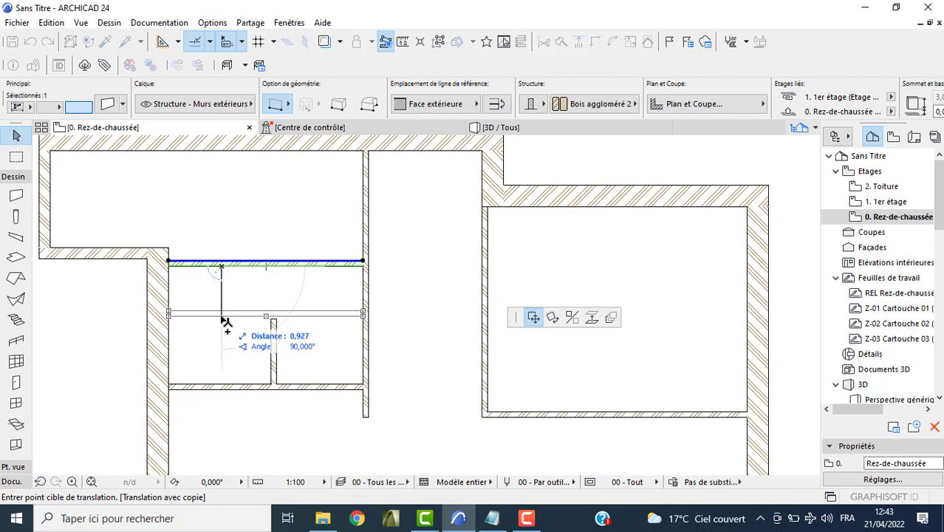
{"action": "type", "text": "1,08"}
{"action": "key", "text": "Return"}
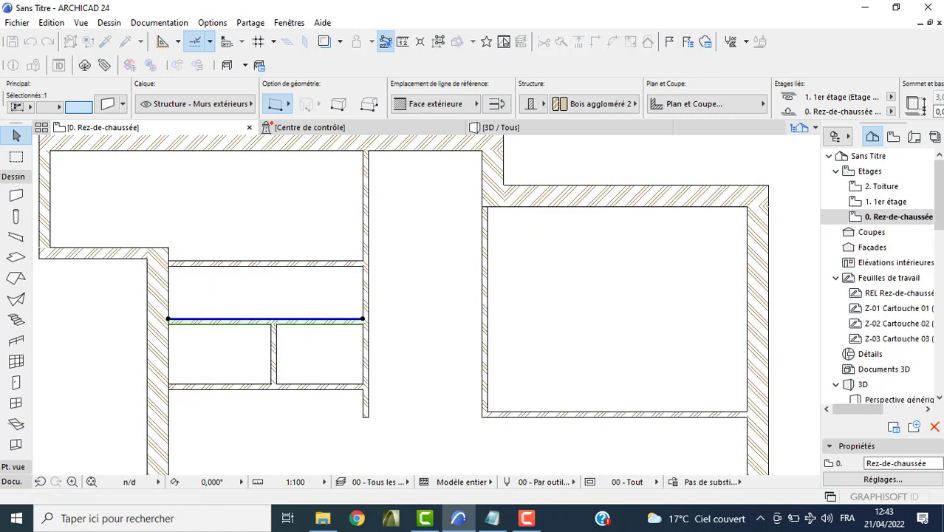
{"action": "key", "text": "Escape"}
Trim the surplus wall pieces, including the central partition's lower stub
{"action": "scroll", "coordinate": [322, 302], "scroll_direction": "down", "scroll_amount": 1}
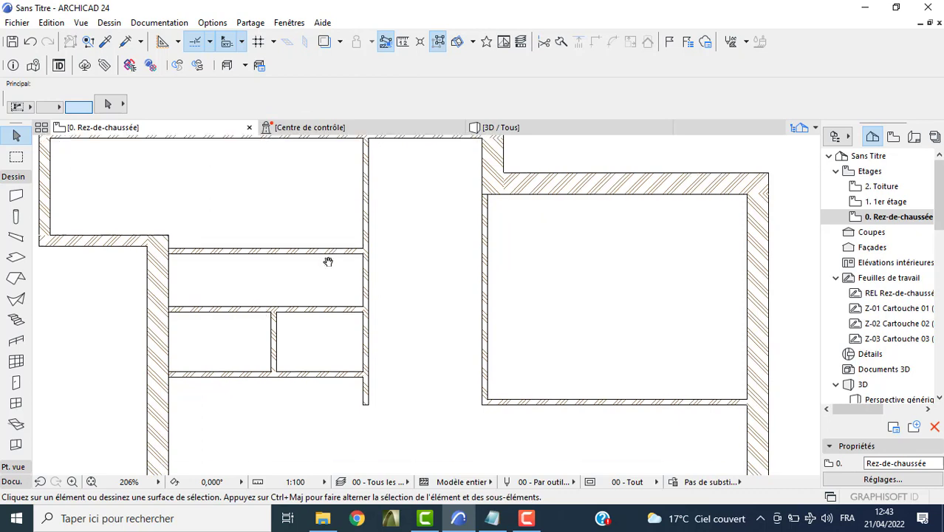
{"action": "left_click", "coordinate": [328, 310], "text": "ctrl"}
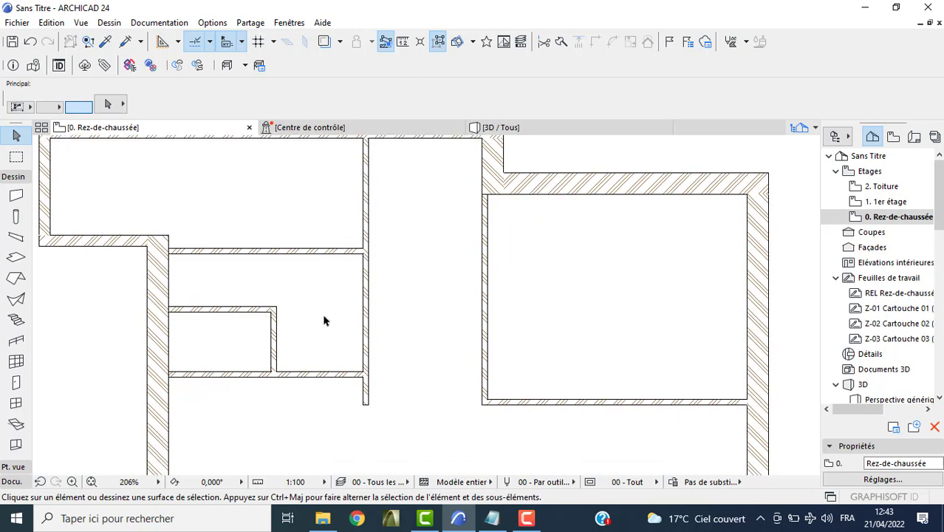
{"action": "left_click", "coordinate": [367, 401], "text": "ctrl"}
{"action": "left_click", "coordinate": [369, 352], "text": "ctrl"}
Draw a wall down the left side from the partition corner and move it 3,49 right
{"action": "middle_click_drag", "start_coordinate": [320, 305], "coordinate": [349, 261]}
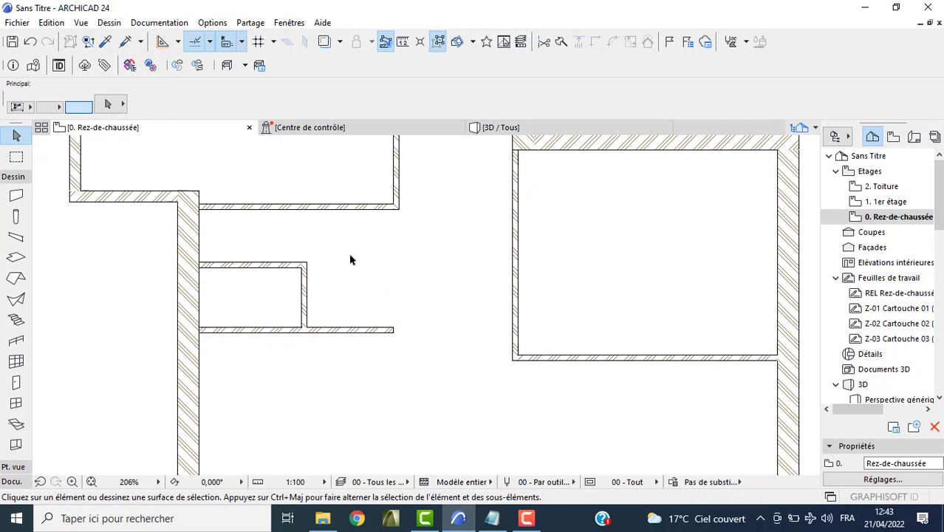
{"action": "left_click", "coordinate": [16, 195]}
{"action": "middle_click_drag", "start_coordinate": [157, 323], "coordinate": [198, 244]}
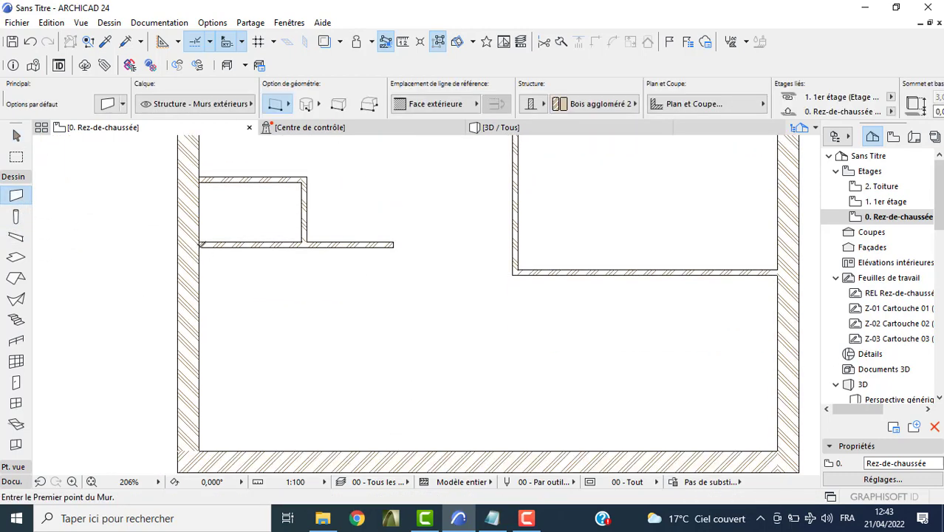
{"action": "left_click", "coordinate": [198, 246]}
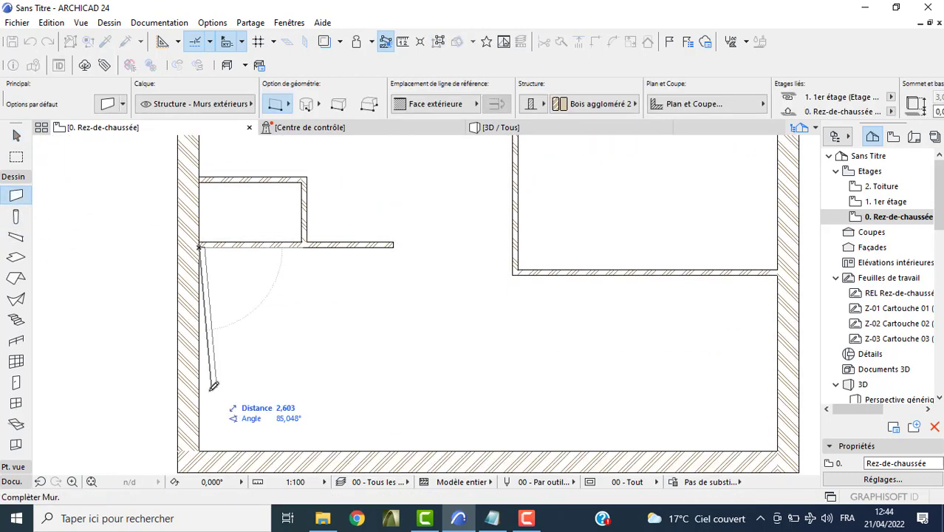
{"action": "left_click", "coordinate": [204, 448]}
{"action": "left_click", "coordinate": [203, 433], "text": "shift"}
{"action": "left_click", "coordinate": [204, 427]}
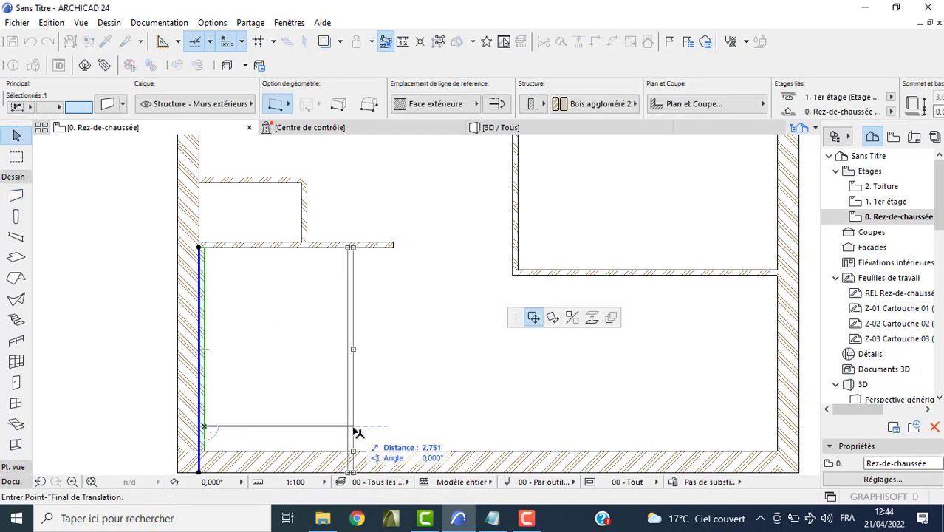
{"action": "type", "text": "3,49"}
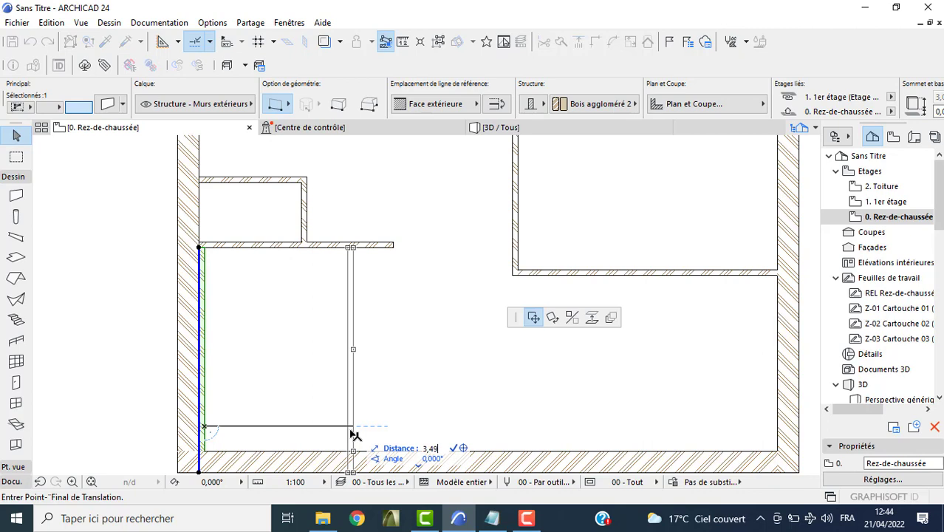
{"action": "key", "text": "Return"}
{"action": "left_click", "coordinate": [363, 279]}
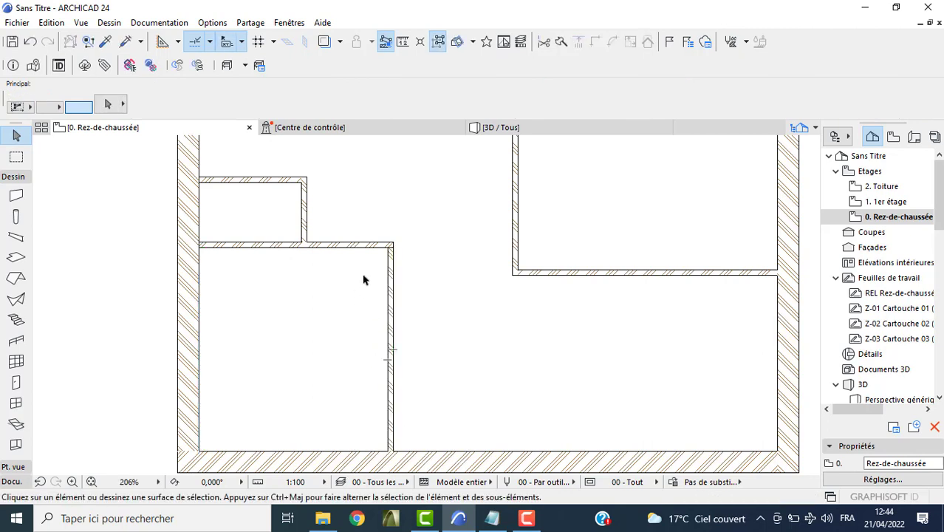
Join the two partition walls at their corner with Intersect
{"action": "left_click", "coordinate": [396, 236]}
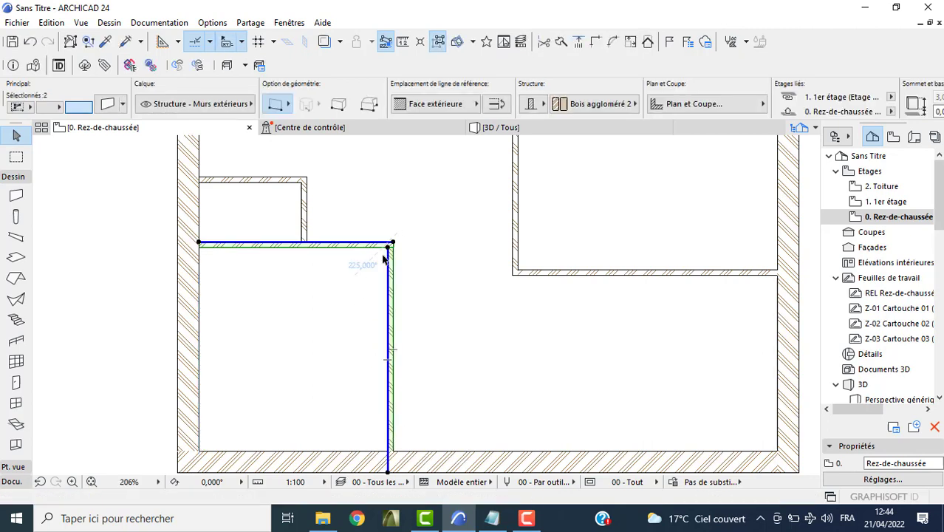
{"action": "left_click", "coordinate": [598, 42]}
{"action": "left_click", "coordinate": [415, 355]}
Move the vertical partition 1,6 m to the right
{"action": "left_click", "coordinate": [392, 382]}
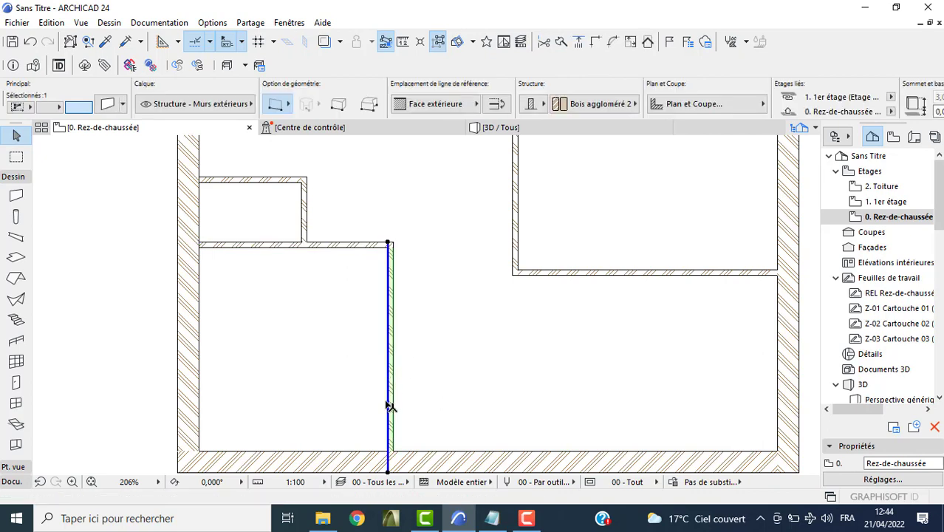
{"action": "left_click", "coordinate": [388, 401]}
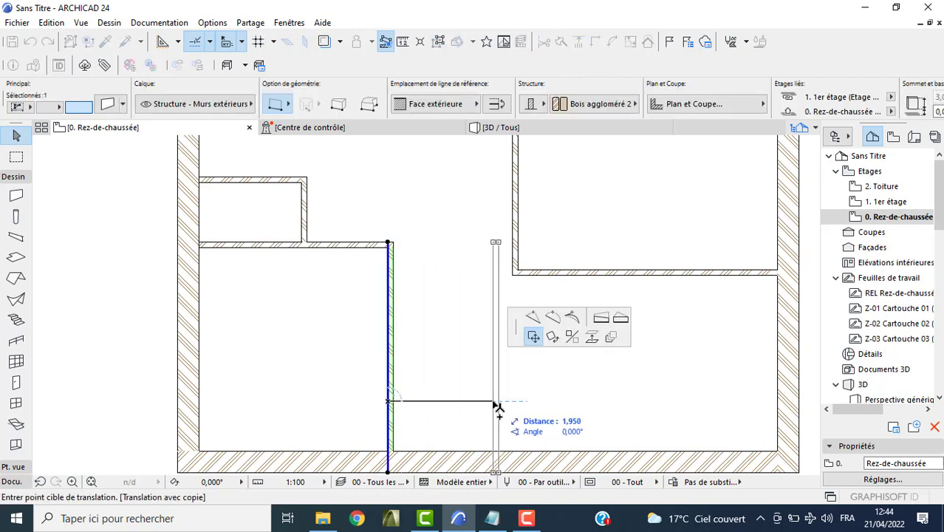
{"action": "type", "text": "1,6"}
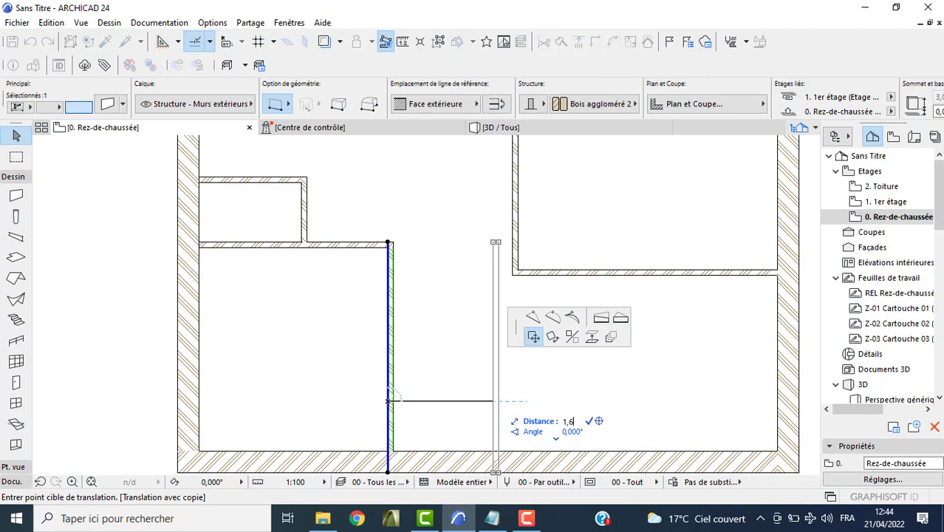
{"action": "key", "text": "Return"}
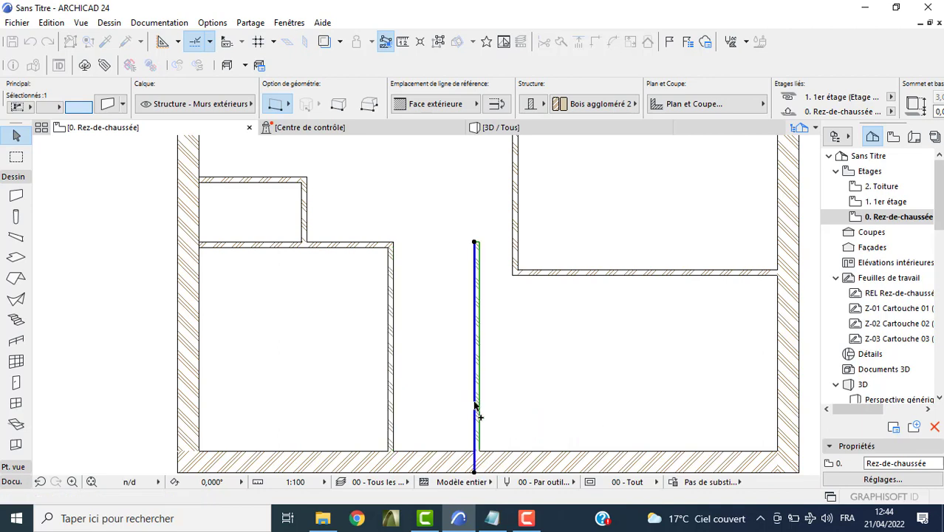
Place a copy of the partition 1,9 m further right and trim the stub above the horizontal wall
{"action": "left_click", "coordinate": [475, 408]}
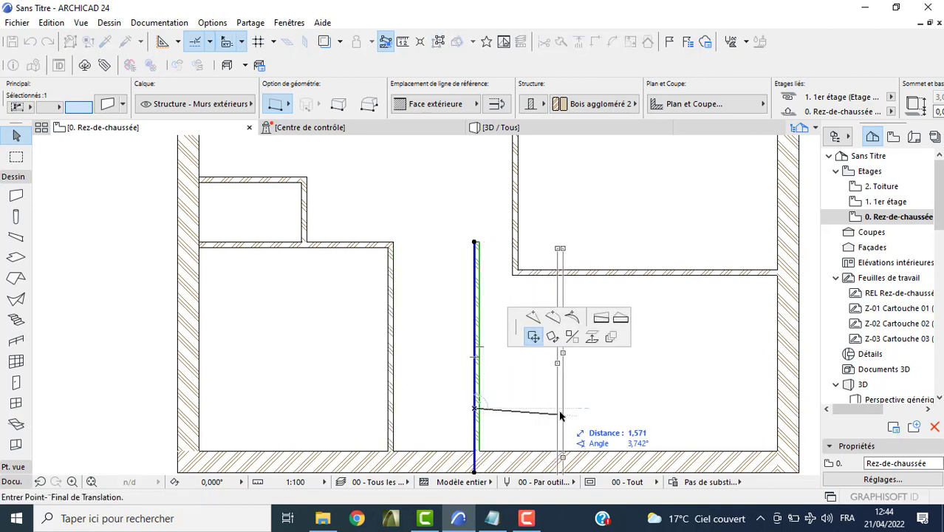
{"action": "key", "text": "ctrl"}
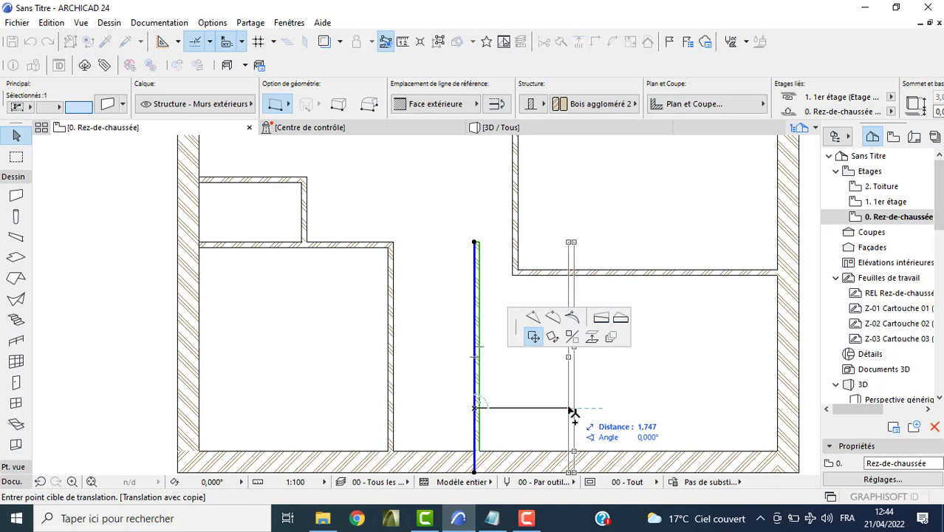
{"action": "type", "text": "1,9"}
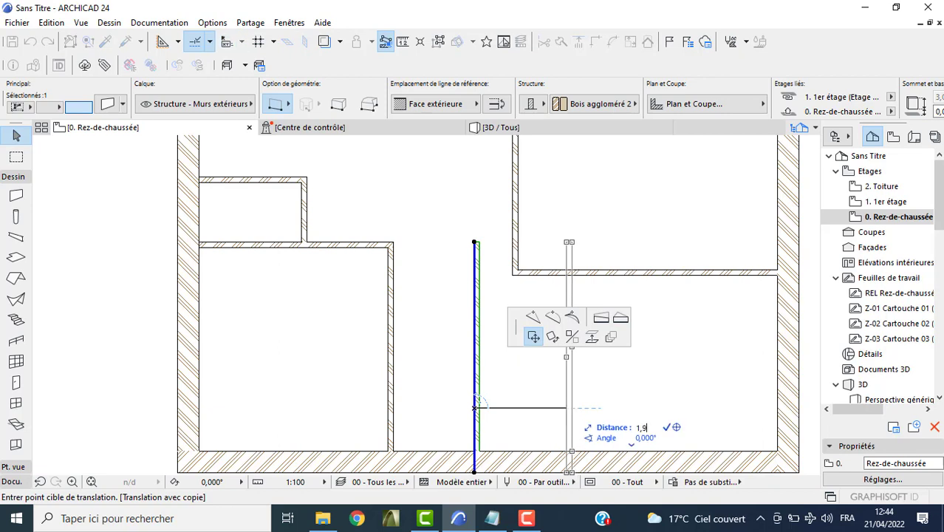
{"action": "key", "text": "Return"}
{"action": "key", "text": "Escape"}
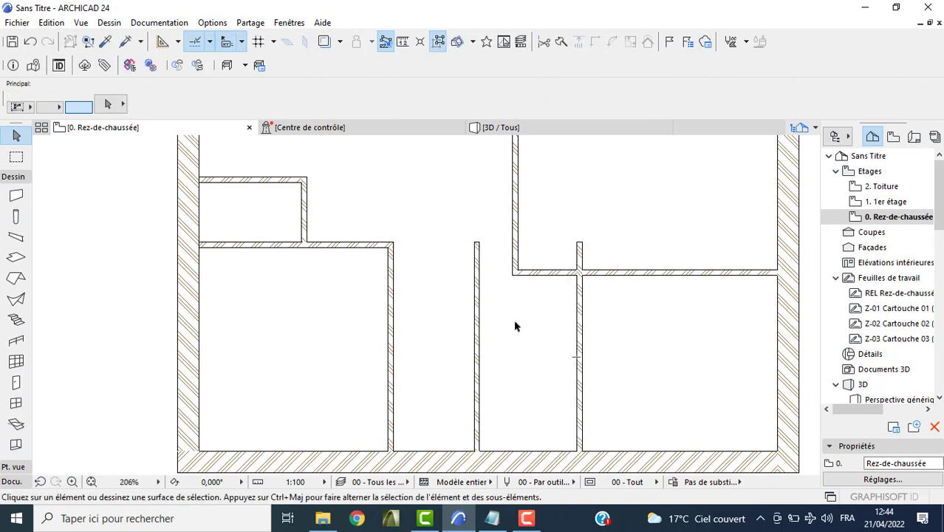
{"action": "left_click", "coordinate": [575, 264], "text": "ctrl"}
Split the bottom exterior wall at the right and left partitions, keeping the middle piece selected
{"action": "left_click", "coordinate": [16, 195]}
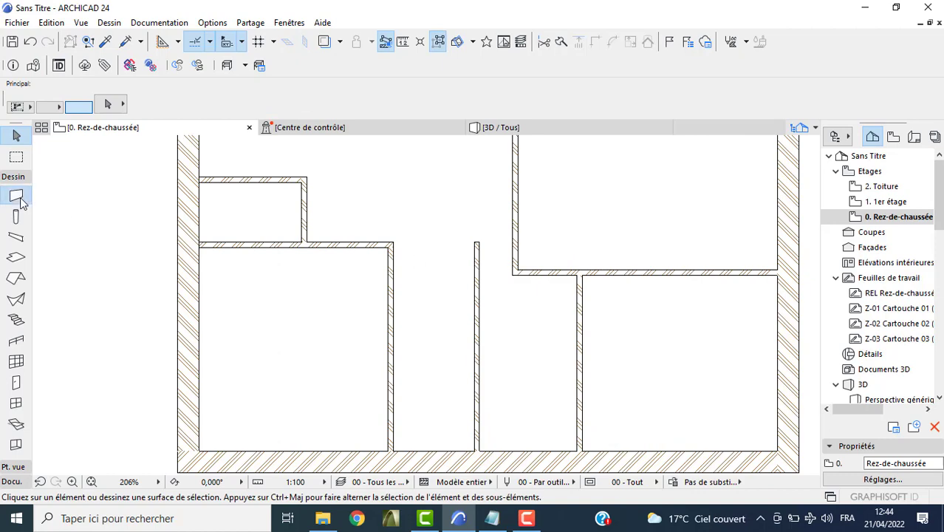
{"action": "middle_click_drag", "start_coordinate": [483, 434], "coordinate": [481, 378]}
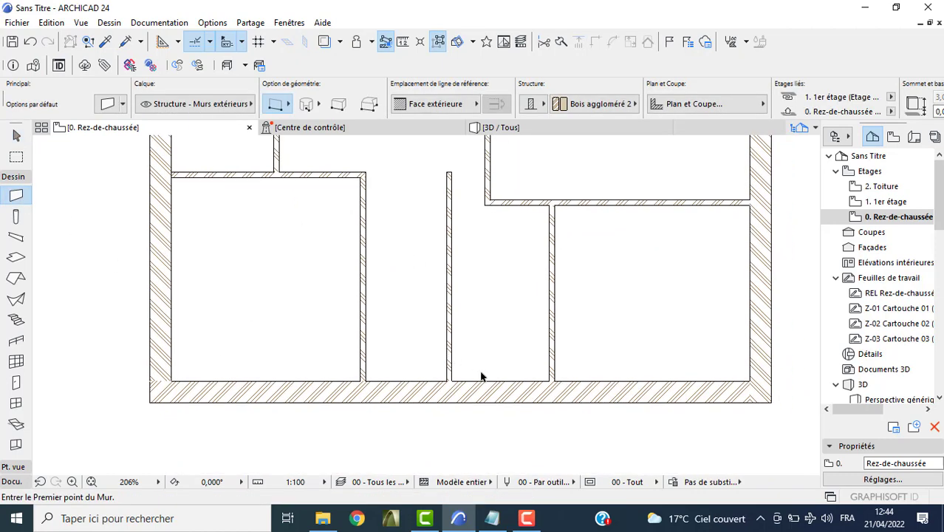
{"action": "left_click", "coordinate": [500, 386]}
{"action": "left_click", "coordinate": [560, 41]}
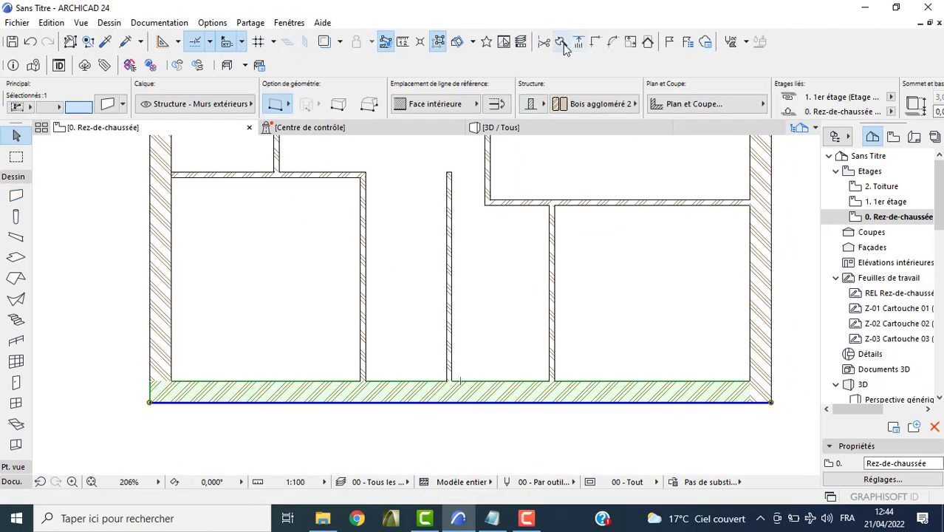
{"action": "left_click", "coordinate": [550, 384]}
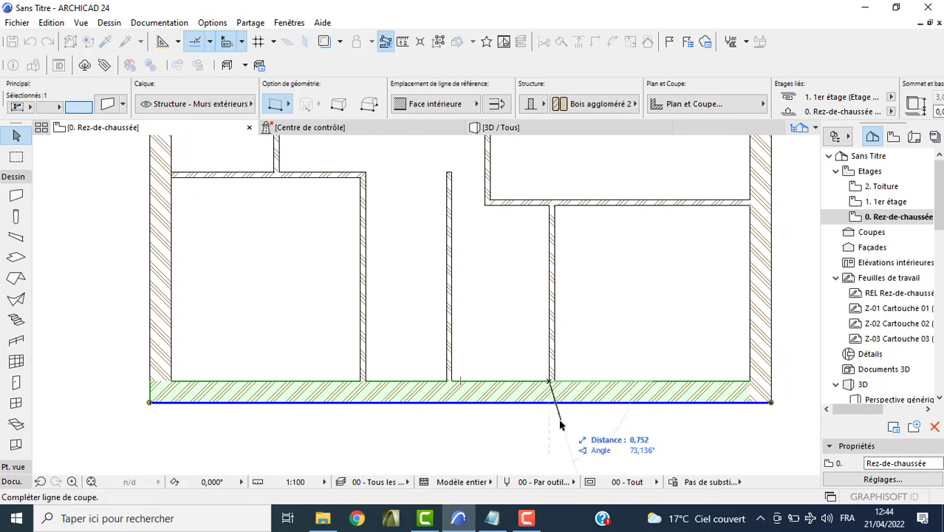
{"action": "left_click", "coordinate": [551, 447]}
{"action": "left_click", "coordinate": [432, 410]}
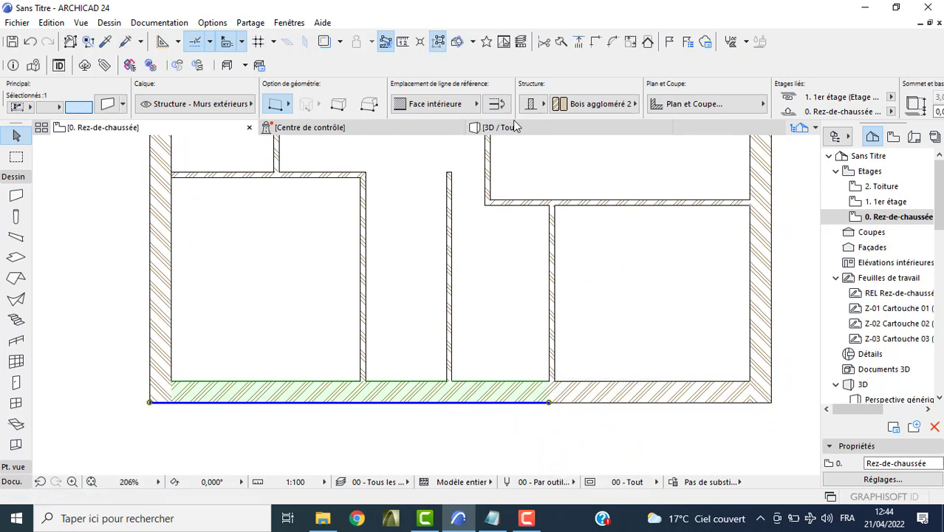
{"action": "left_click", "coordinate": [560, 42]}
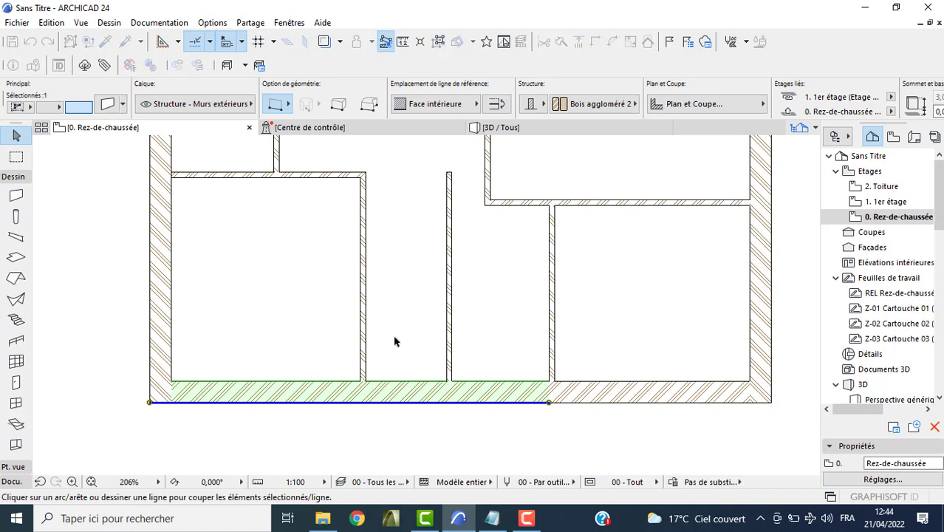
{"action": "left_click", "coordinate": [367, 384]}
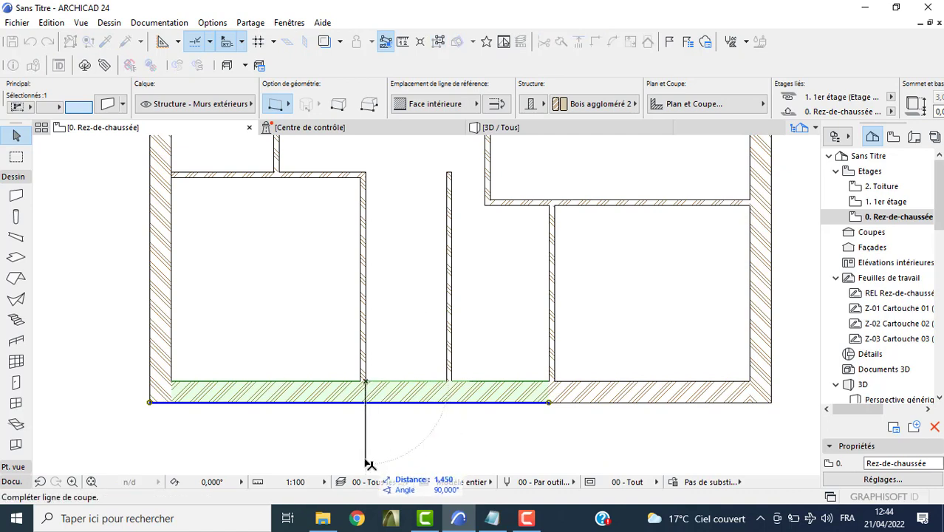
{"action": "left_click", "coordinate": [369, 459]}
{"action": "left_click", "coordinate": [407, 446]}
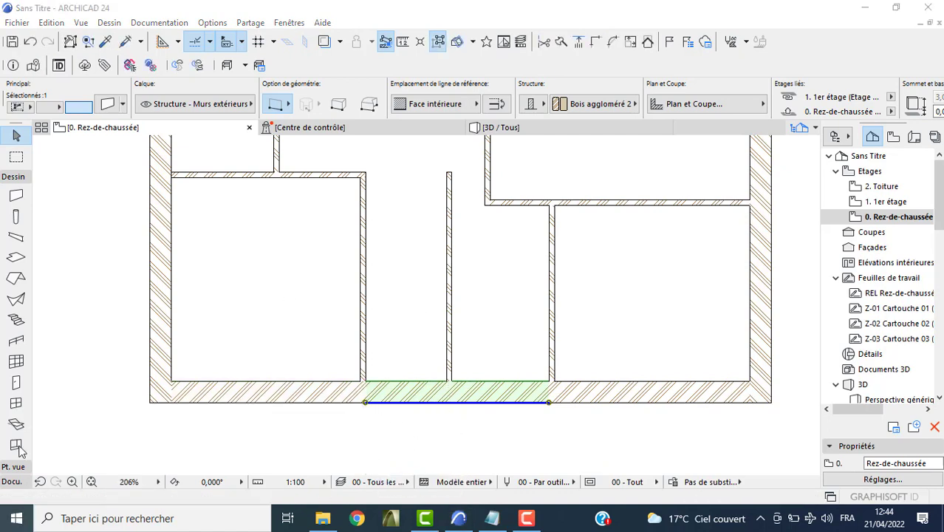
Set the middle wall piece's thickness to 0,100 in the Info Box
{"action": "scroll", "coordinate": [155, 240], "scroll_direction": "up", "scroll_amount": 3}
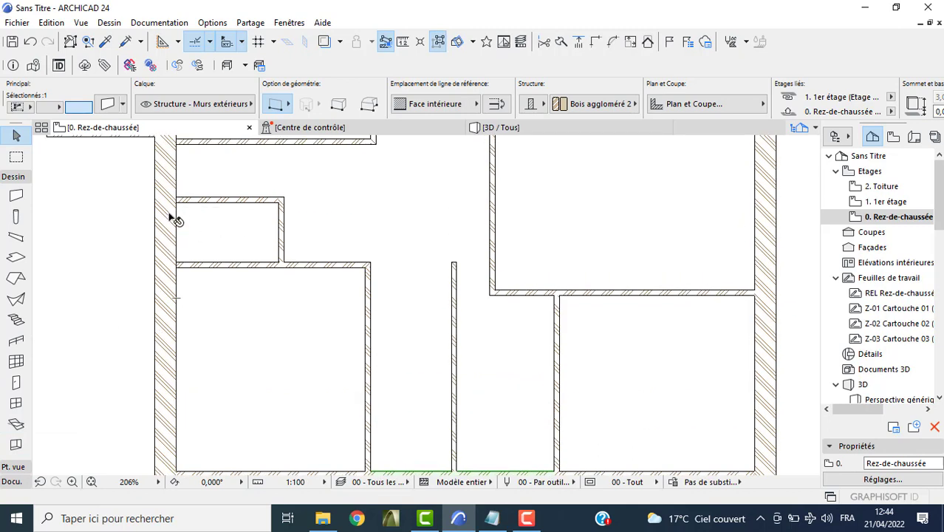
{"action": "middle_click_drag", "start_coordinate": [312, 239], "coordinate": [263, 211]}
{"action": "scroll", "coordinate": [344, 320], "scroll_direction": "down", "scroll_amount": 2}
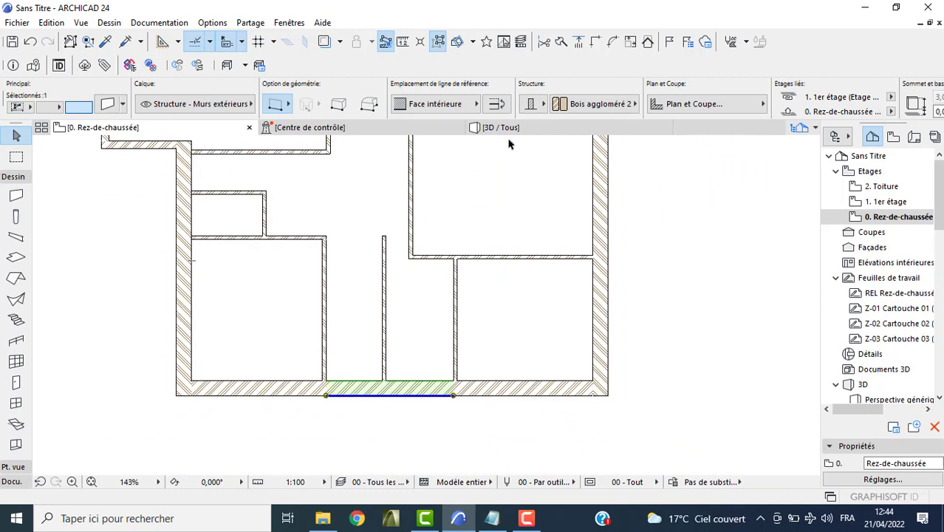
{"action": "left_click", "coordinate": [787, 103]}
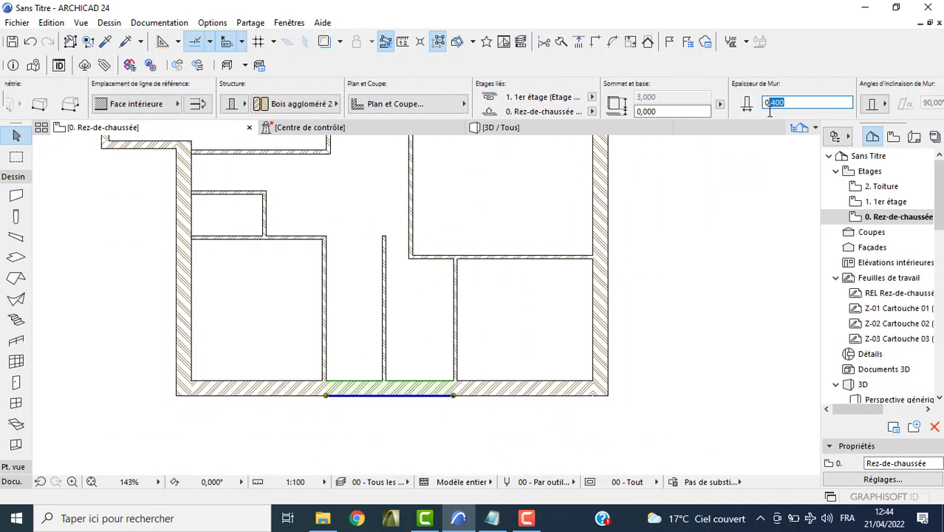
{"action": "type", "text": "1"}
{"action": "key", "text": "Return"}
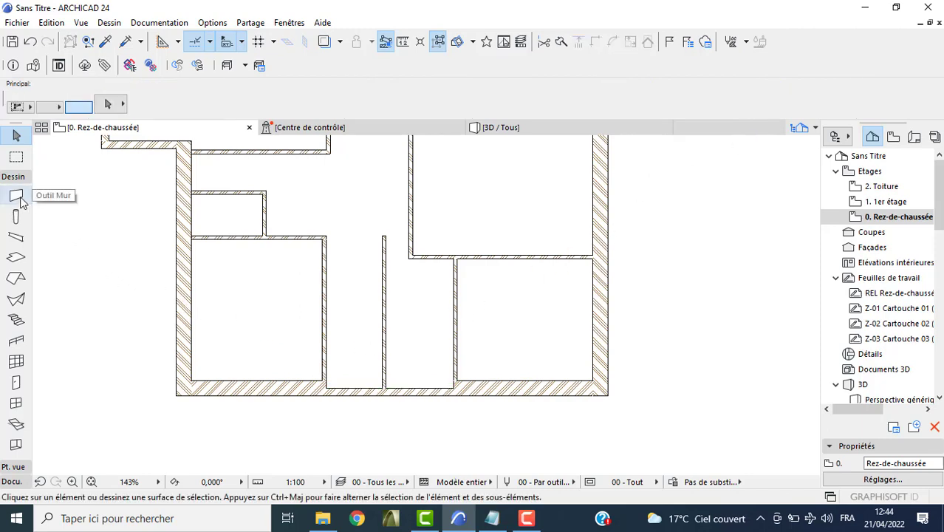
Draw a wall along the bottom between the partitions and move it up 0,8
{"action": "left_click", "coordinate": [16, 195]}
{"action": "scroll", "coordinate": [318, 387], "scroll_direction": "up", "scroll_amount": 2}
{"action": "left_click", "coordinate": [312, 384]}
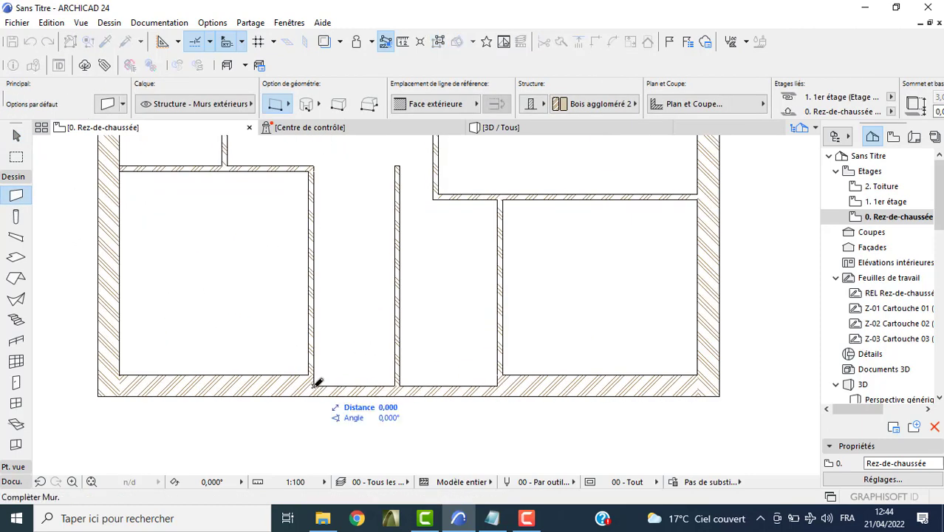
{"action": "left_click", "coordinate": [502, 383]}
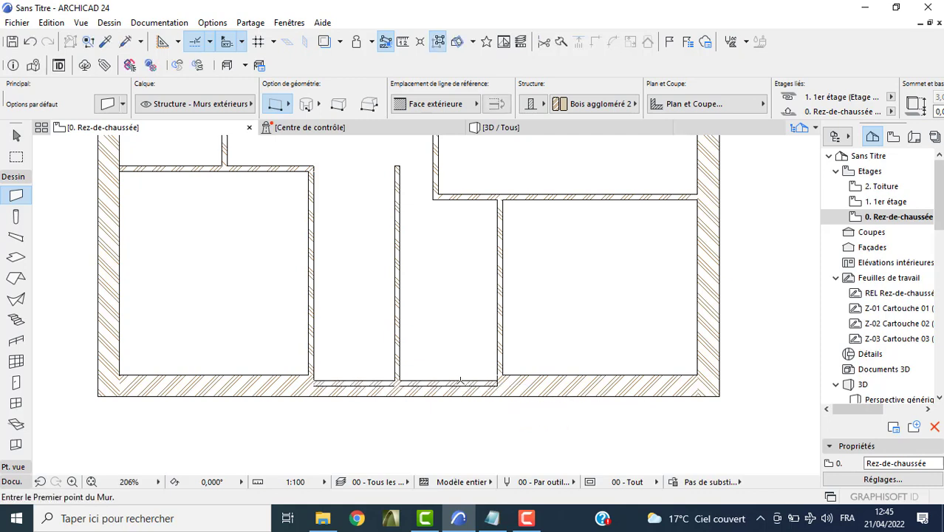
{"action": "left_click", "coordinate": [439, 383]}
{"action": "left_click", "coordinate": [438, 384]}
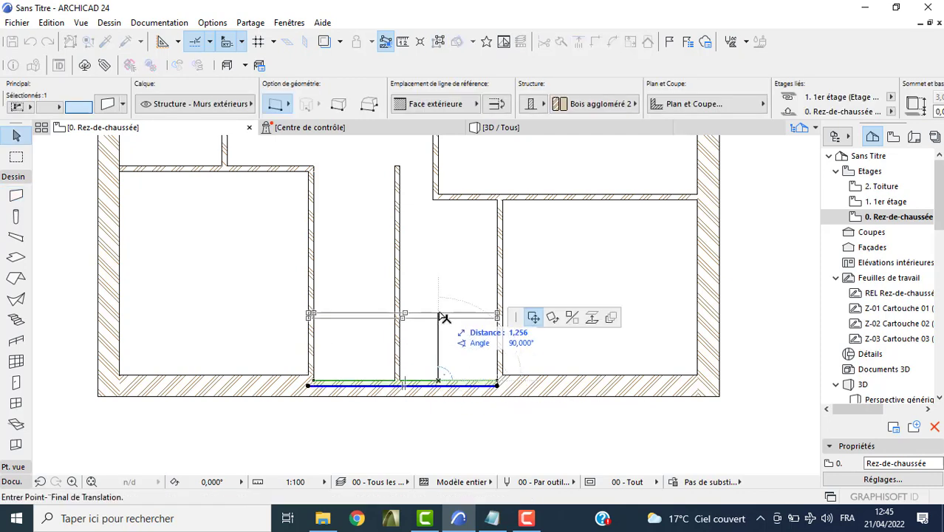
{"action": "key", "text": "Tab"}
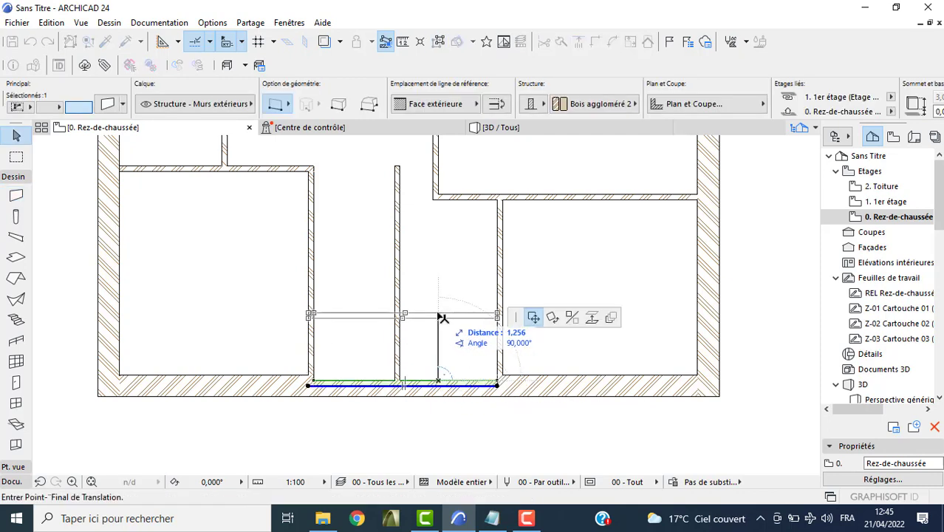
{"action": "type", "text": "0,8"}
{"action": "key", "text": "Return"}
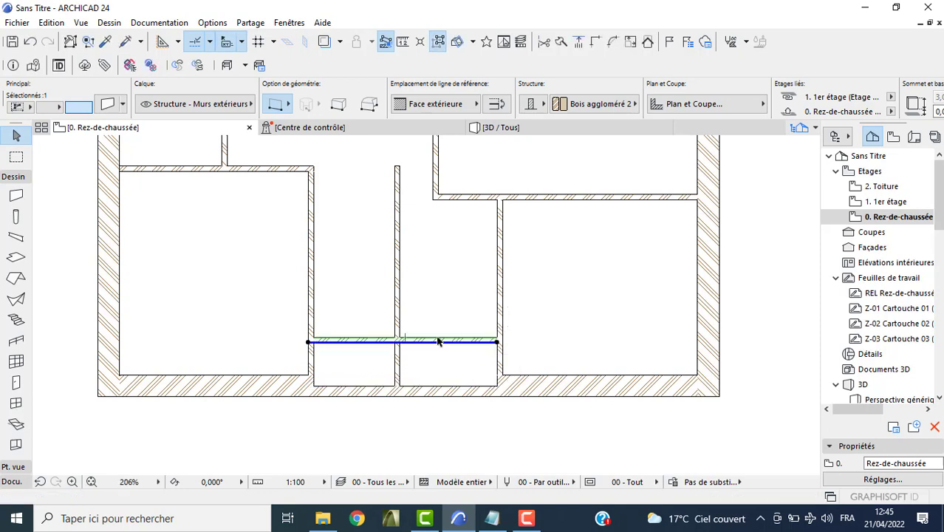
Place a copy of the wall 1 m higher and trim the excess wall segments around the small rooms
{"action": "left_click", "coordinate": [438, 340]}
{"action": "key", "text": "ctrl"}
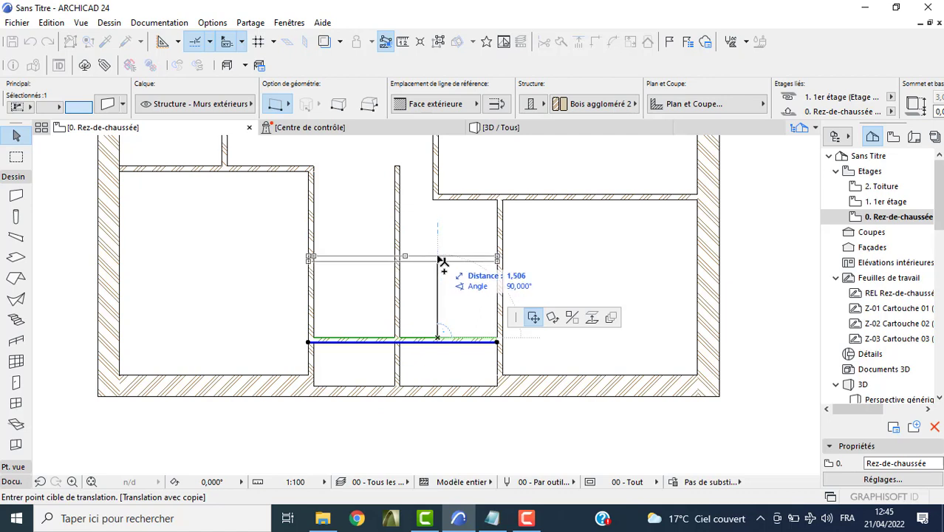
{"action": "type", "text": "1"}
{"action": "key", "text": "Return"}
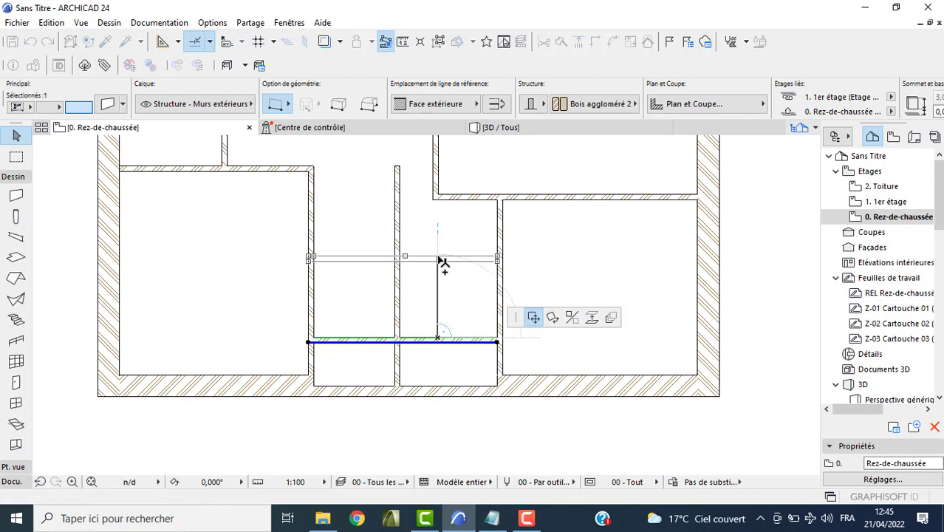
{"action": "key", "text": "Escape"}
{"action": "left_click", "coordinate": [366, 286], "text": "ctrl"}
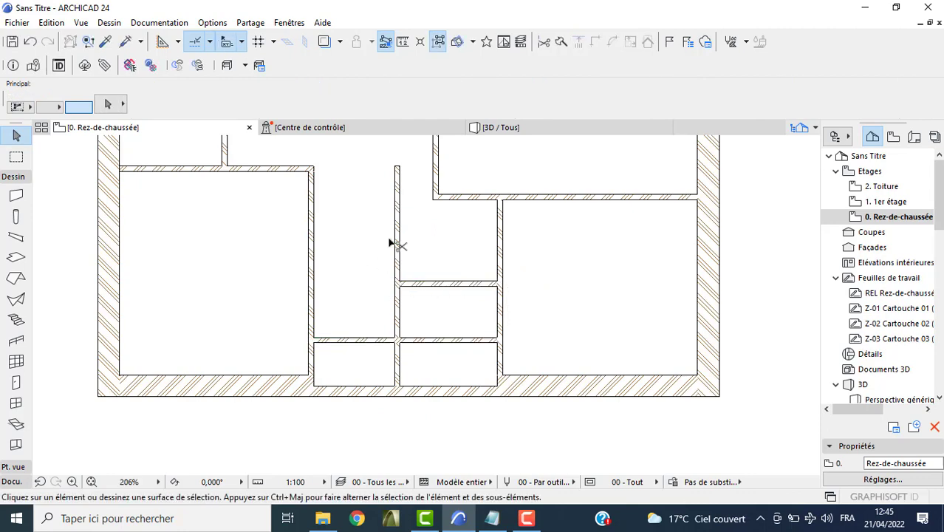
{"action": "left_click", "coordinate": [397, 231], "text": "ctrl"}
{"action": "left_click", "coordinate": [362, 343], "text": "ctrl"}
Cut the left exterior wall level with the upper partition
{"action": "scroll", "coordinate": [246, 205], "scroll_direction": "down", "scroll_amount": 1}
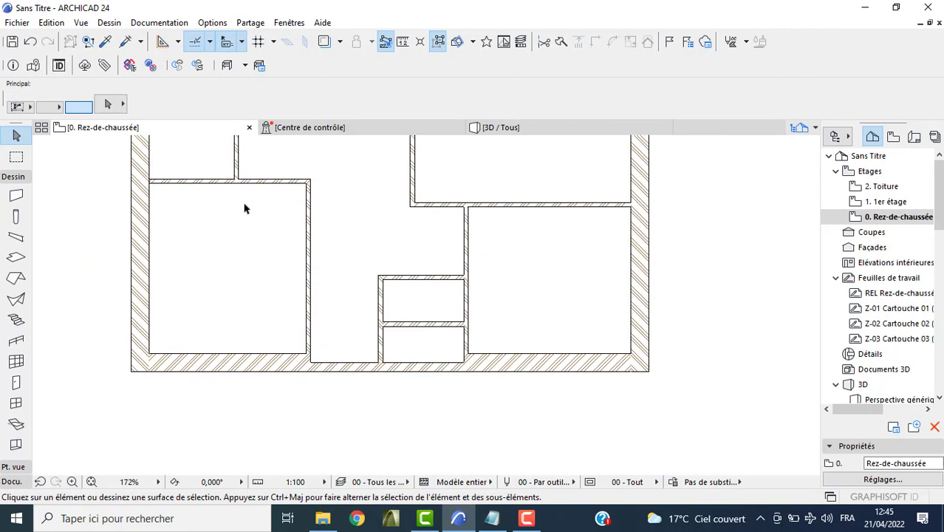
{"action": "middle_click_drag", "start_coordinate": [164, 167], "coordinate": [201, 273]}
{"action": "left_click", "coordinate": [183, 259]}
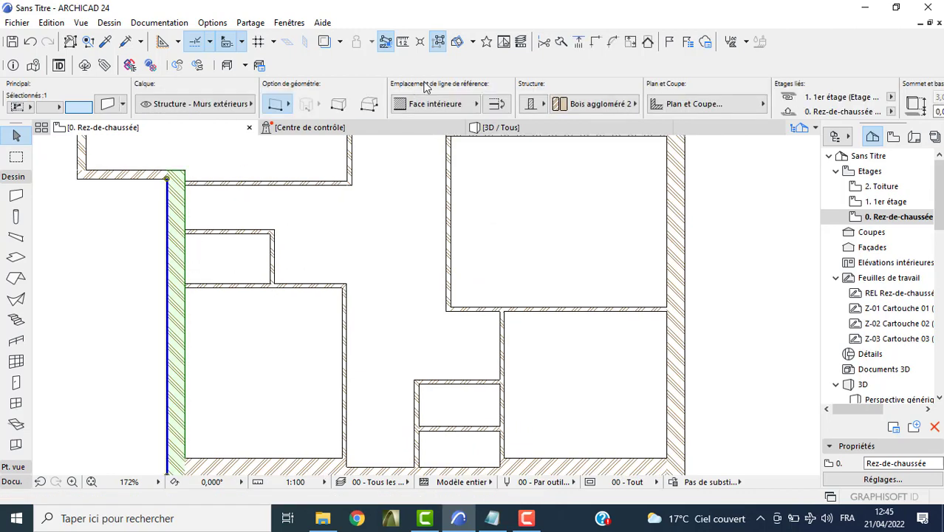
{"action": "left_click", "coordinate": [544, 43]}
{"action": "left_click", "coordinate": [261, 204]}
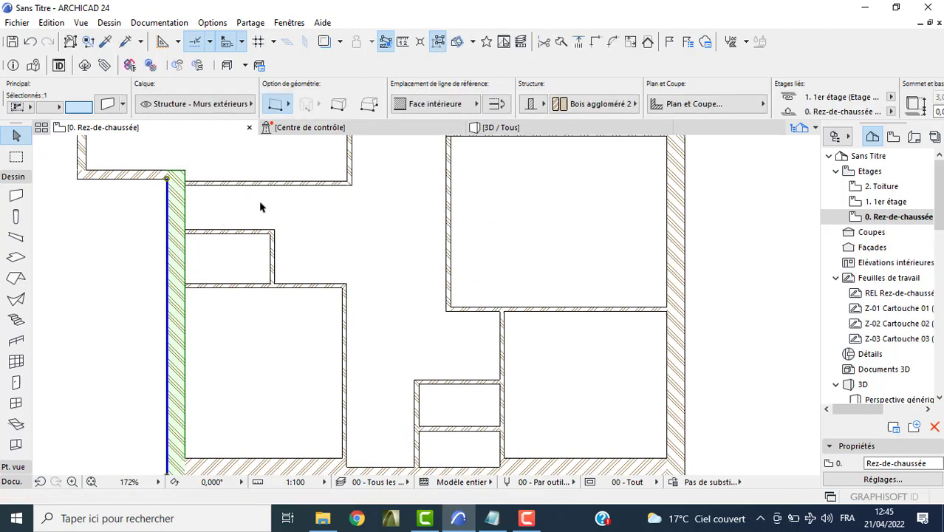
{"action": "left_click", "coordinate": [556, 43]}
{"action": "scroll", "coordinate": [200, 234], "scroll_direction": "up", "scroll_amount": 4}
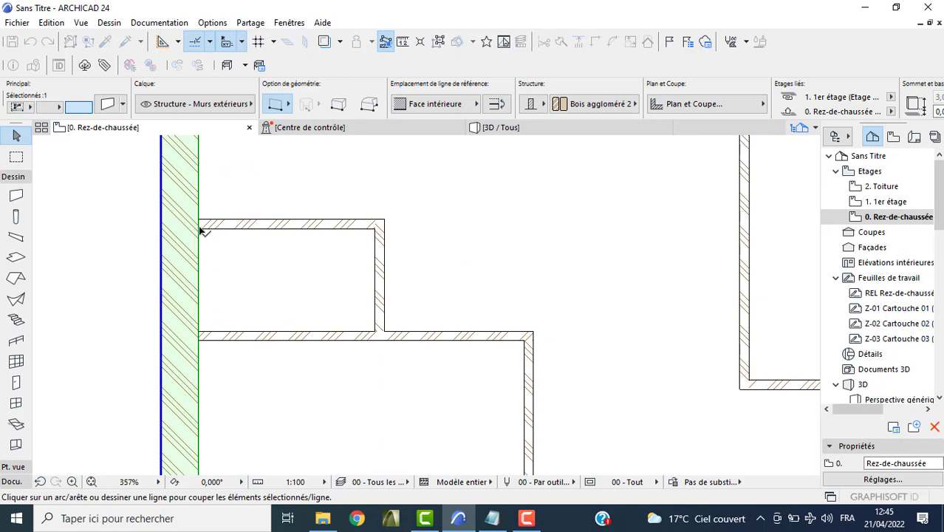
{"action": "left_click", "coordinate": [199, 234]}
{"action": "left_click", "coordinate": [141, 232]}
{"action": "left_click", "coordinate": [140, 235]}
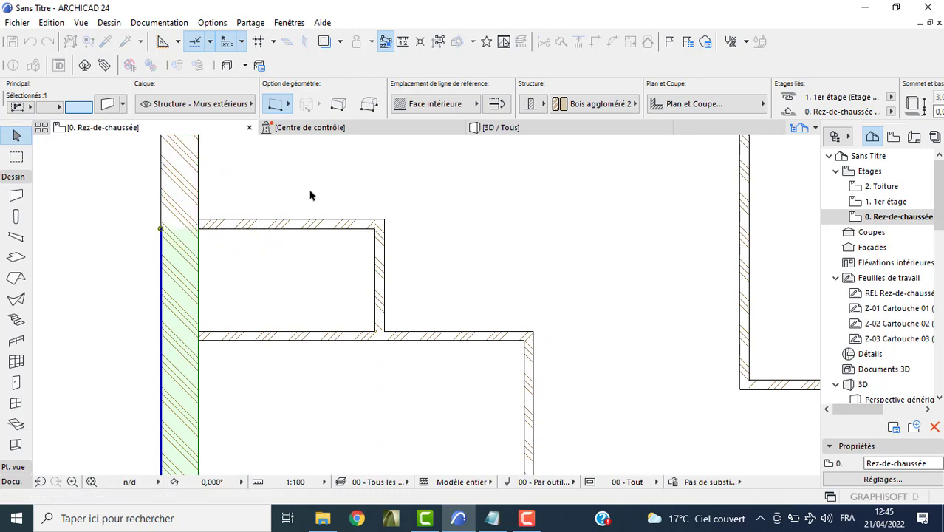
Cut the wall again level with the lower partition and set that piece to 0,200 thick
{"action": "left_click", "coordinate": [560, 42]}
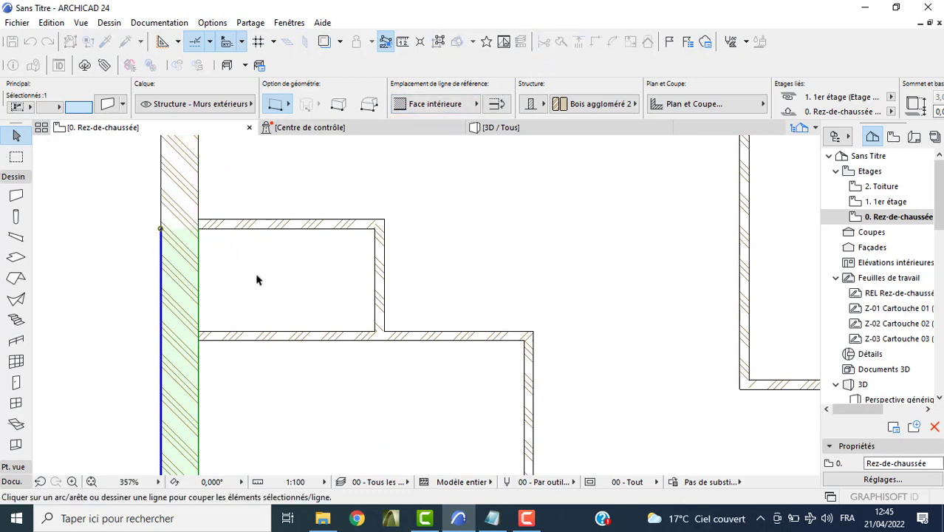
{"action": "left_click", "coordinate": [200, 334]}
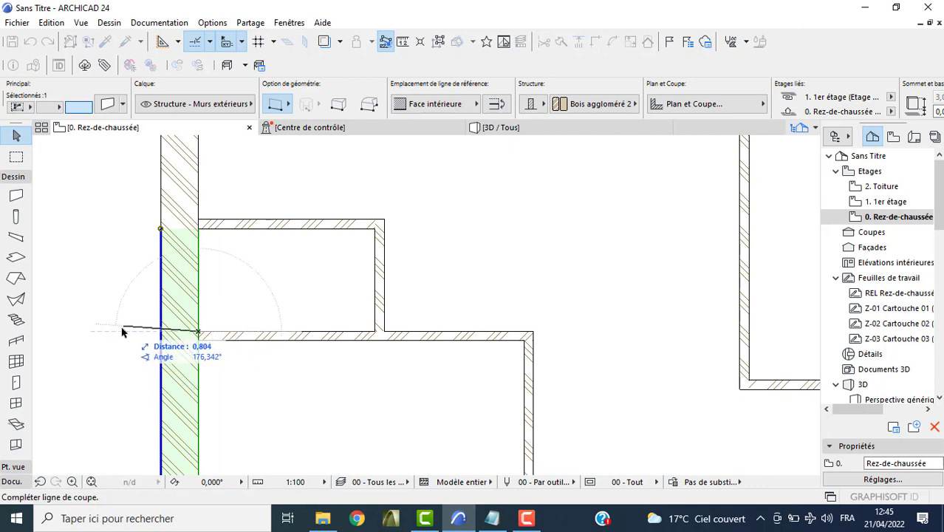
{"action": "left_click", "coordinate": [126, 331]}
{"action": "left_click", "coordinate": [131, 323]}
{"action": "scroll", "coordinate": [544, 93], "scroll_direction": "down", "scroll_amount": 3}
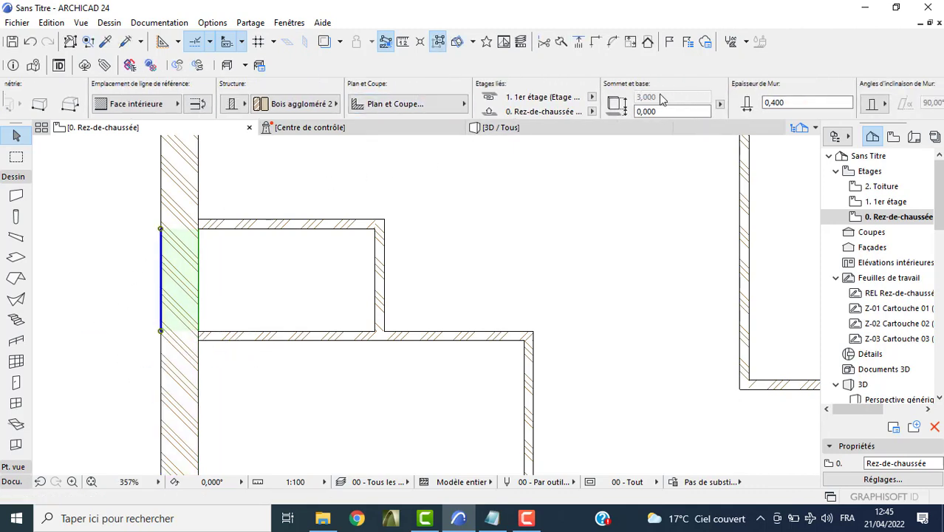
{"action": "left_click_drag", "start_coordinate": [781, 103], "coordinate": [772, 102]}
{"action": "type", "text": "2"}
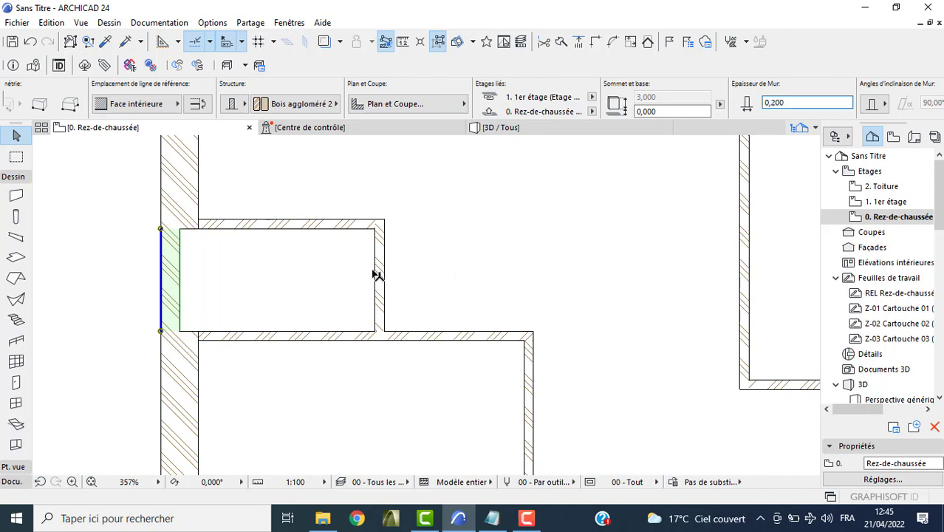
Shift the small room's right wall by 0,2
{"action": "left_click", "coordinate": [376, 275]}
{"action": "left_click", "coordinate": [375, 275]}
{"action": "type", "text": "0,2"}
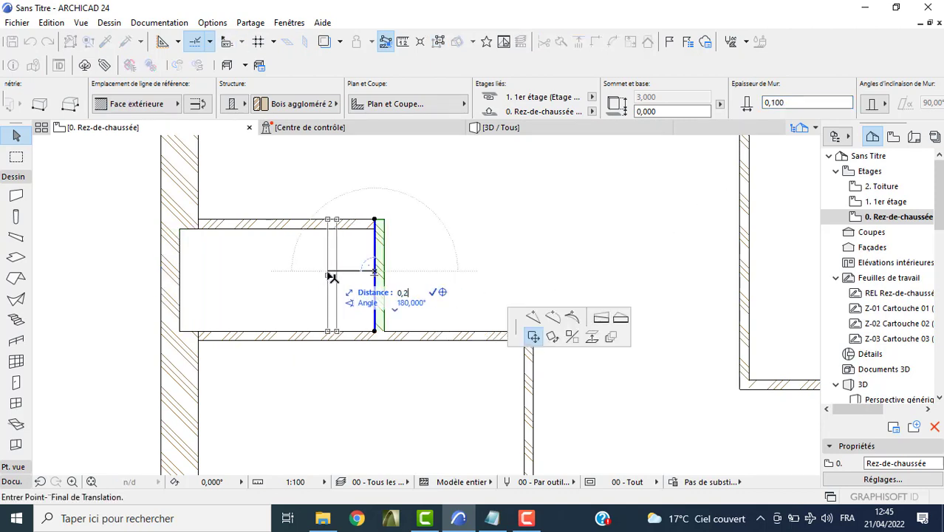
{"action": "key", "text": "Return"}
{"action": "key", "text": "Escape"}
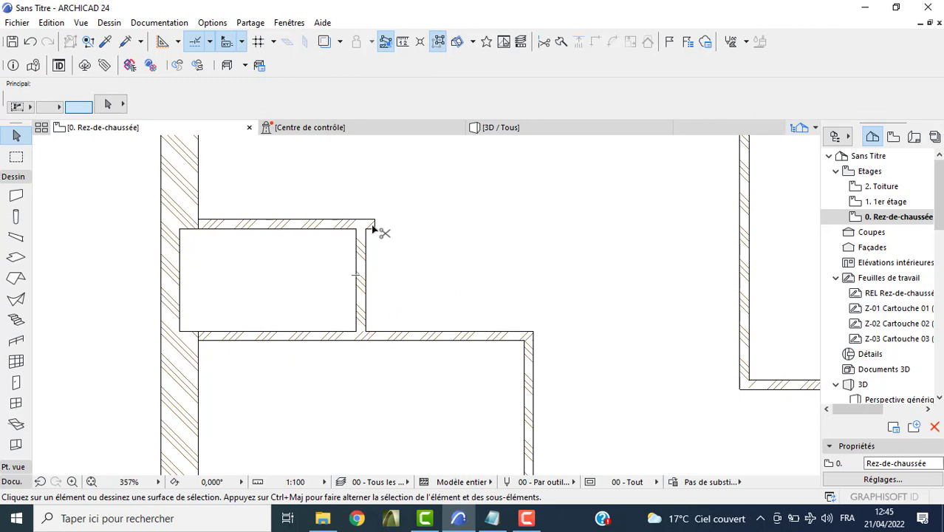
Join the small room's top wall, thinned left wall piece and bottom wall with Intersect
{"action": "scroll", "coordinate": [372, 229], "scroll_direction": "down", "scroll_amount": 2}
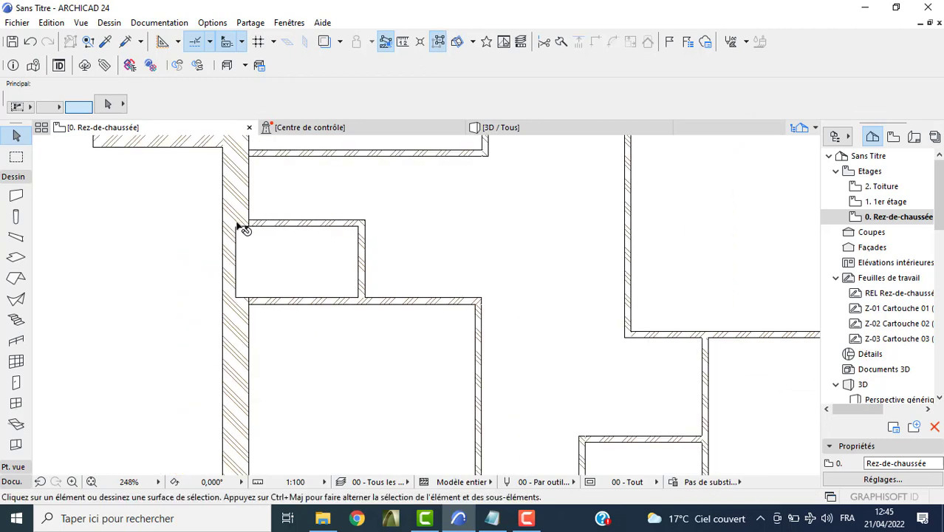
{"action": "left_click", "coordinate": [262, 228]}
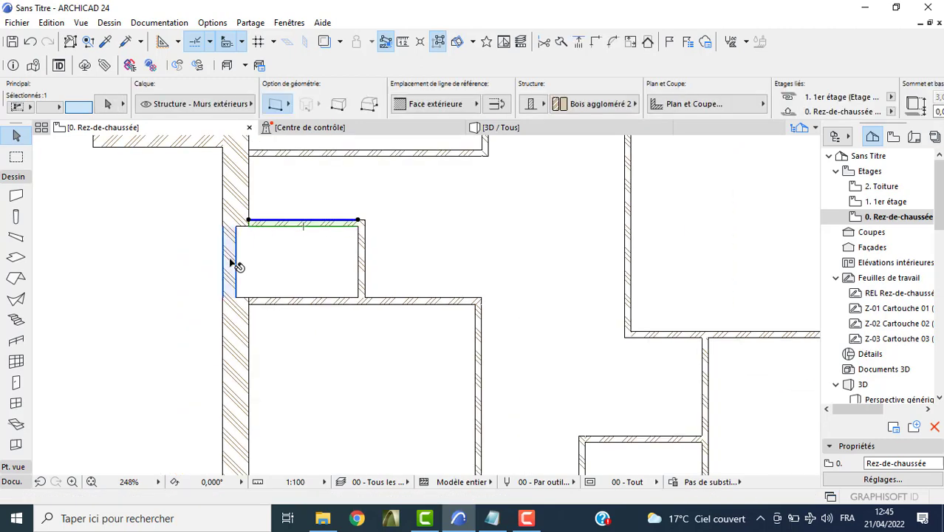
{"action": "left_click", "coordinate": [236, 266], "text": "shift"}
{"action": "left_click", "coordinate": [274, 305], "text": "shift"}
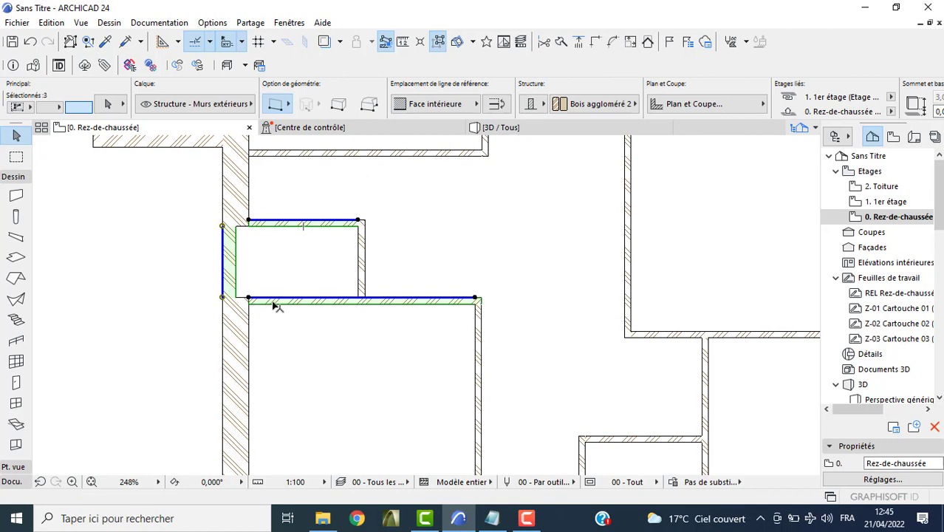
{"action": "left_click", "coordinate": [596, 42]}
{"action": "key", "text": "Escape"}
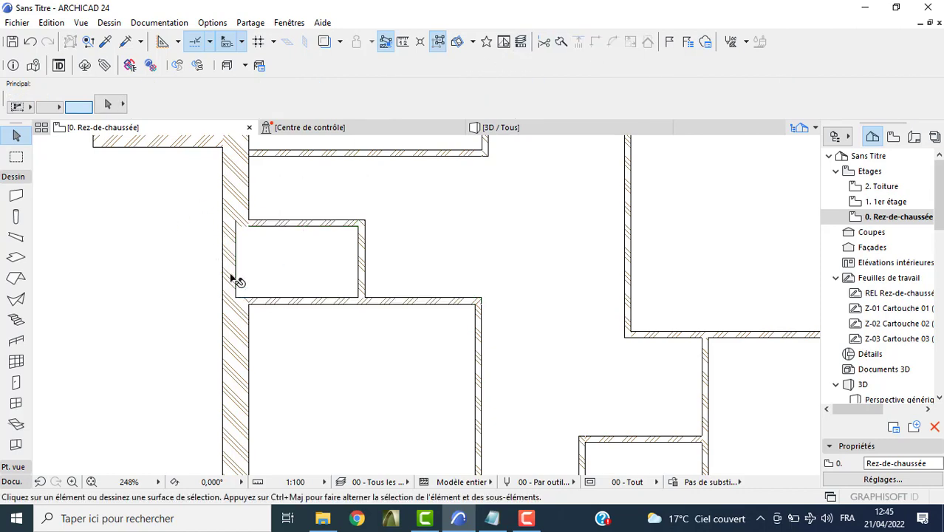
Check the left exterior wall piece, then zoom out to view the whole ground floor
{"action": "scroll", "coordinate": [222, 266], "scroll_direction": "up", "scroll_amount": 2}
{"action": "scroll", "coordinate": [169, 244], "scroll_direction": "up", "scroll_amount": 2}
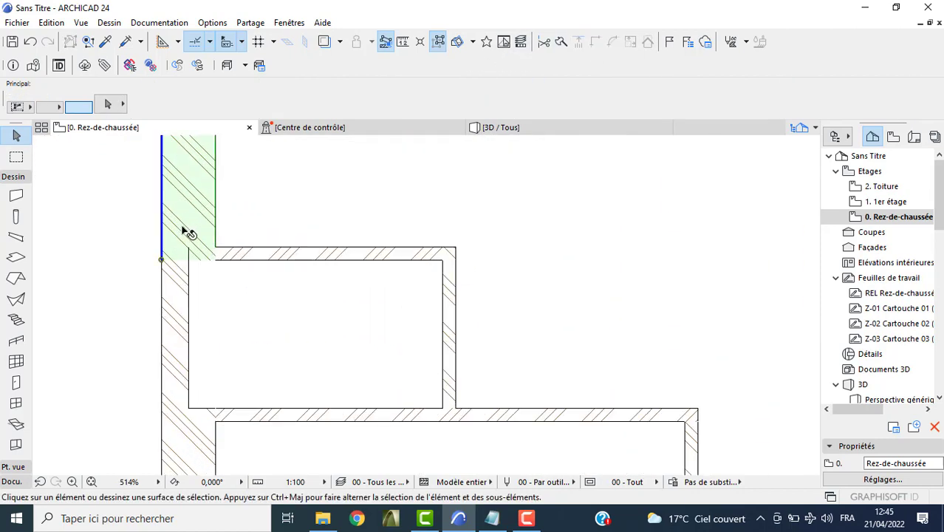
{"action": "left_click", "coordinate": [189, 238]}
{"action": "left_click", "coordinate": [164, 263]}
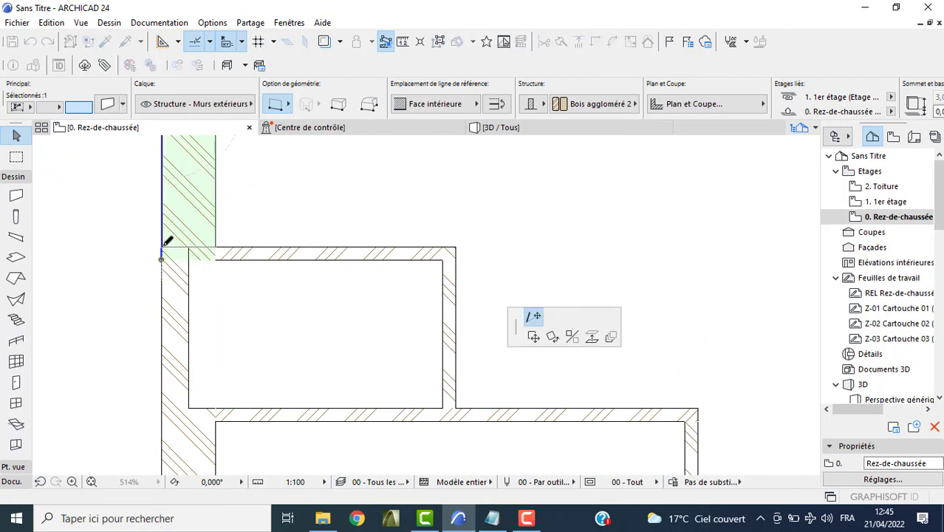
{"action": "key", "text": "Escape"}
{"action": "key", "text": "Escape"}
{"action": "scroll", "coordinate": [125, 256], "scroll_direction": "down", "scroll_amount": 1}
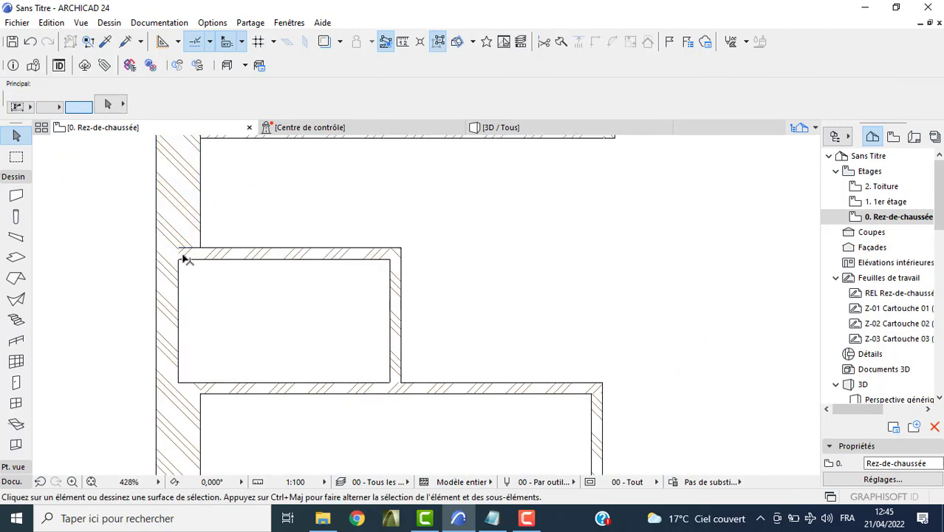
{"action": "scroll", "coordinate": [222, 264], "scroll_direction": "down", "scroll_amount": 3}
{"action": "scroll", "coordinate": [204, 247], "scroll_direction": "down", "scroll_amount": 2}
{"action": "scroll", "coordinate": [296, 295], "scroll_direction": "down", "scroll_amount": 1}
{"action": "middle_click_drag", "start_coordinate": [338, 313], "coordinate": [321, 284]}
{"action": "scroll", "coordinate": [318, 288], "scroll_direction": "down", "scroll_amount": 2}
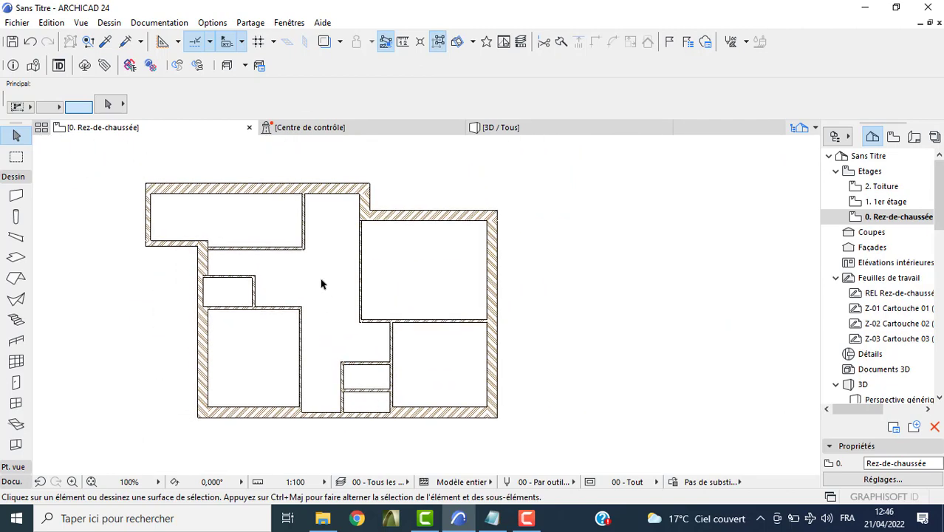
Stretch the short partition's top end up to the outer wall
{"action": "left_click", "coordinate": [201, 248]}
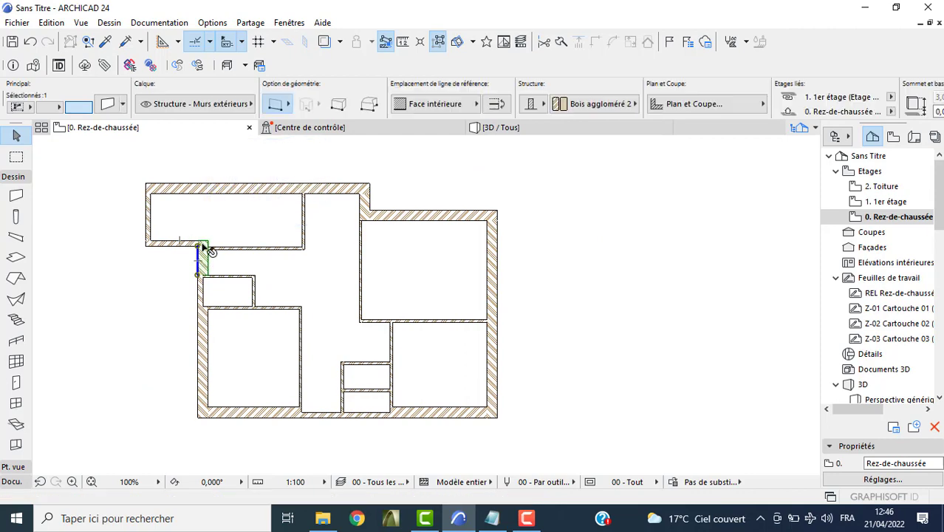
{"action": "left_click", "coordinate": [201, 248]}
{"action": "left_click", "coordinate": [195, 185]}
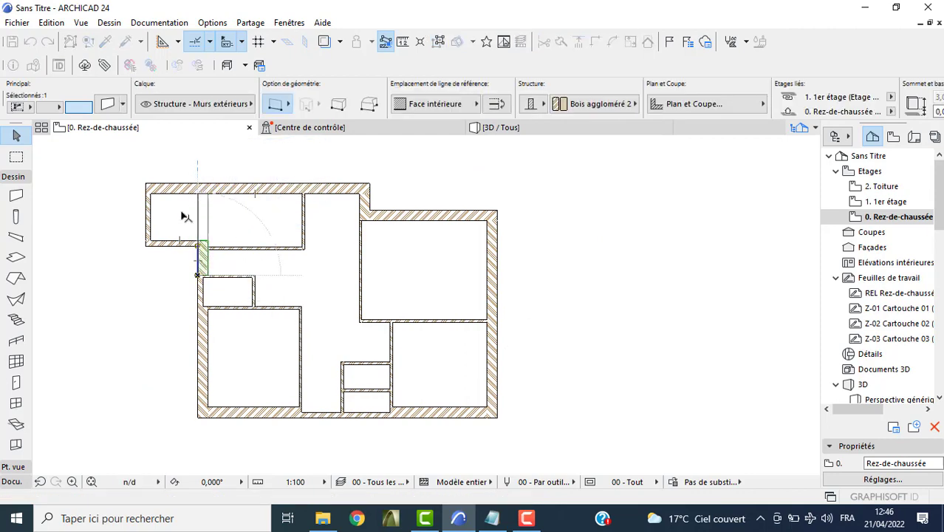
{"action": "left_click", "coordinate": [135, 287]}
Delete the wall between the hall and the lower-right room
{"action": "scroll", "coordinate": [162, 229], "scroll_direction": "up", "scroll_amount": 1}
{"action": "scroll", "coordinate": [169, 218], "scroll_direction": "up", "scroll_amount": 1}
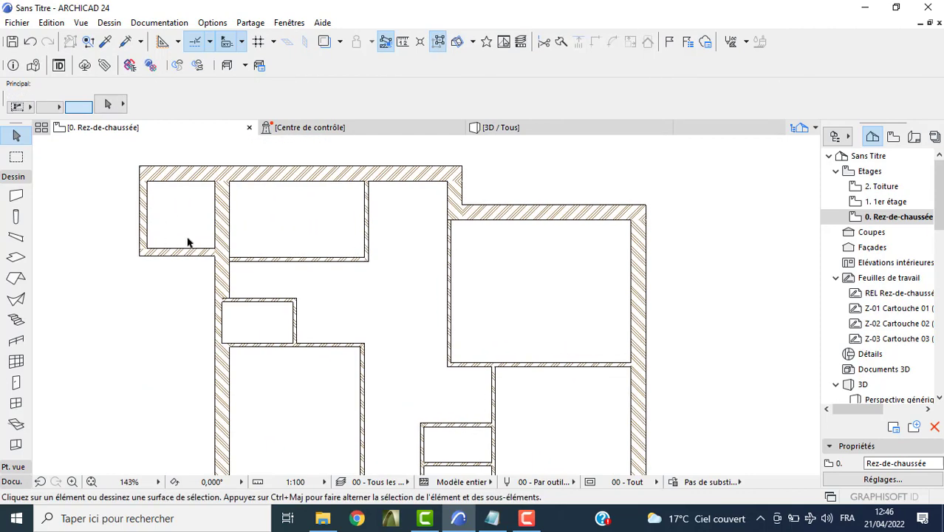
{"action": "middle_click_drag", "start_coordinate": [301, 230], "coordinate": [288, 196]}
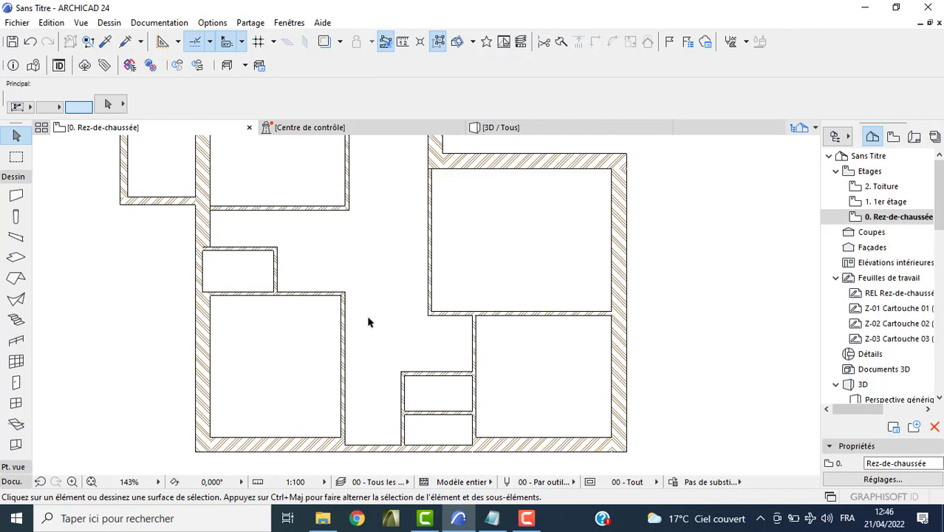
{"action": "left_click", "coordinate": [477, 348]}
{"action": "key", "text": "Delete"}
{"action": "middle_click_drag", "start_coordinate": [540, 393], "coordinate": [488, 333]}
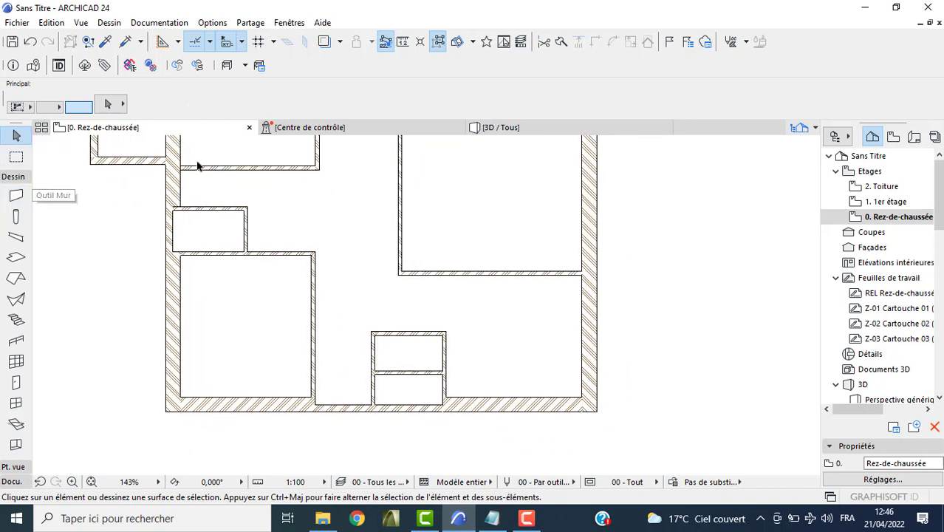
In the Door Default Settings, choose a different handle under Swing Door Parameters
{"action": "left_click", "coordinate": [15, 382]}
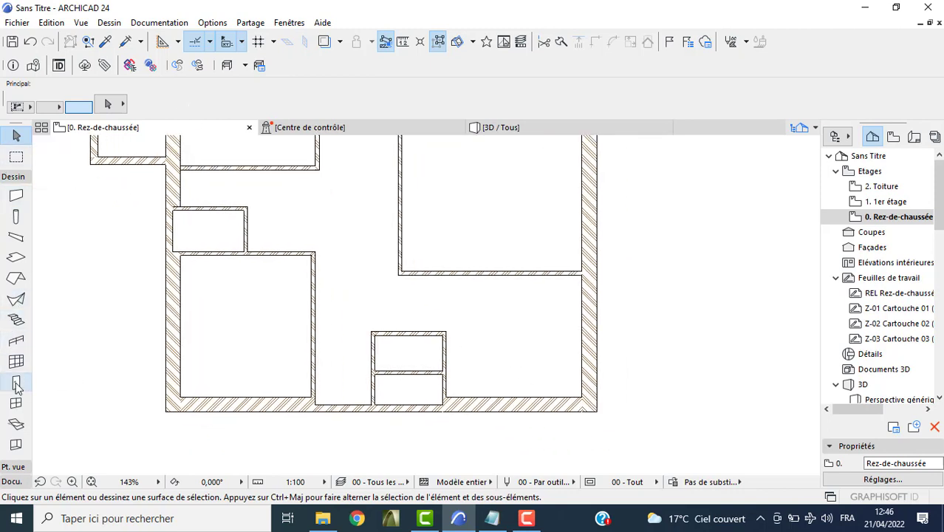
{"action": "key", "text": "ctrl+t"}
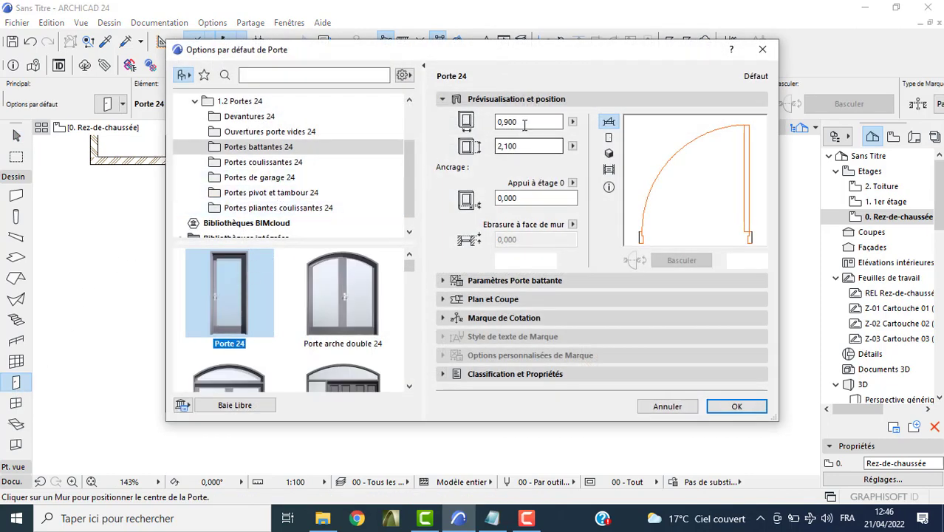
{"action": "left_click", "coordinate": [515, 280]}
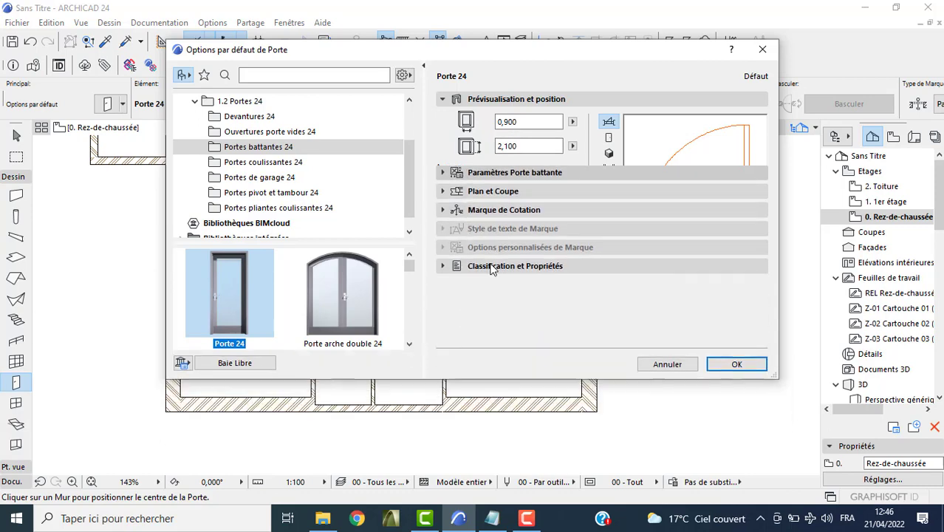
{"action": "left_click", "coordinate": [529, 214]}
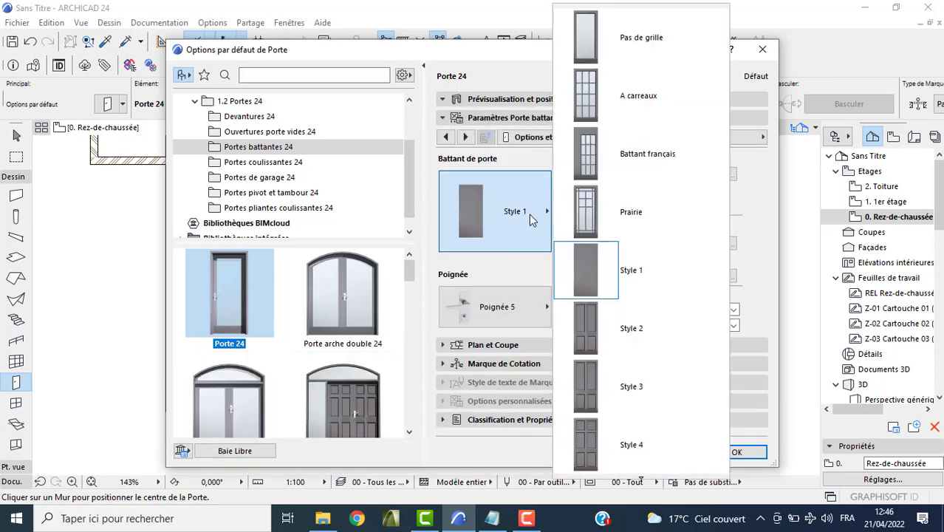
{"action": "left_click", "coordinate": [519, 319]}
{"action": "left_click", "coordinate": [518, 310]}
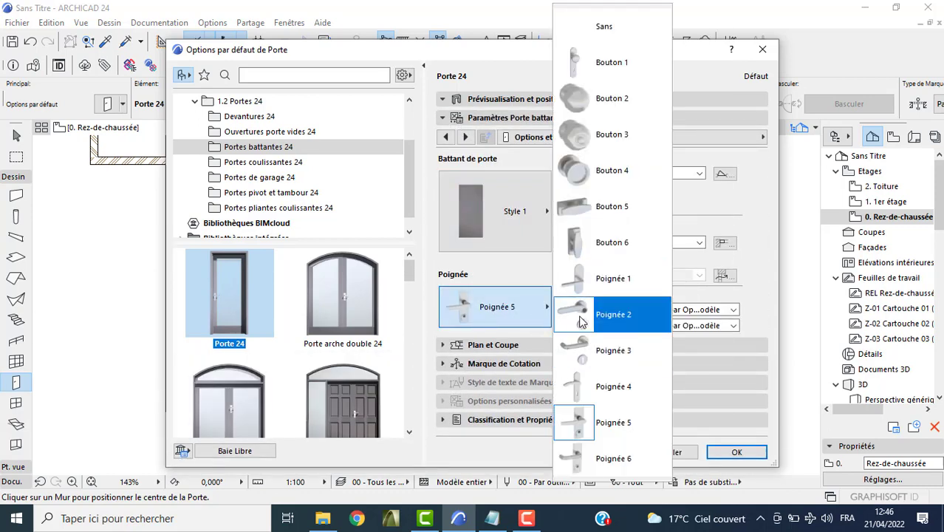
{"action": "left_click", "coordinate": [584, 347]}
Pick the Style 16 door leaf for Porte 24 and accept the settings
{"action": "left_click", "coordinate": [498, 181]}
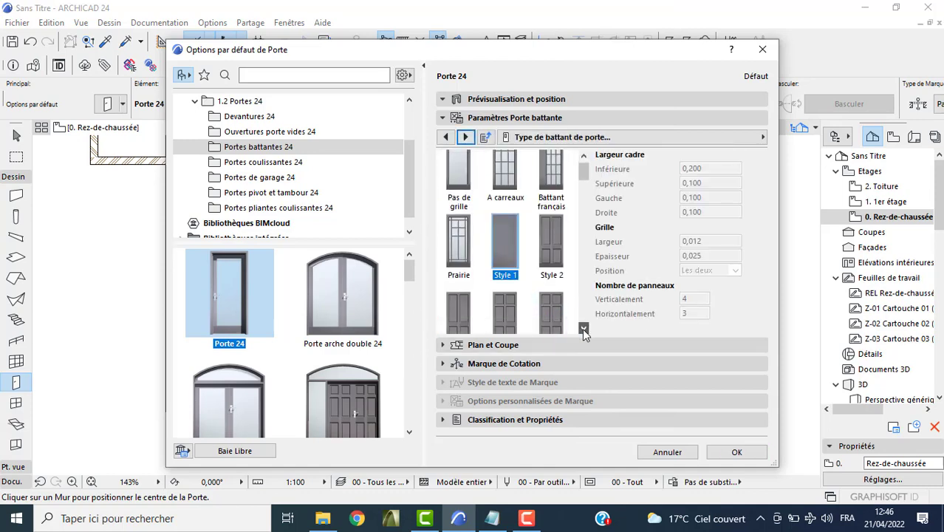
{"action": "left_click", "coordinate": [584, 328]}
{"action": "left_click", "coordinate": [584, 328]}
{"action": "left_click", "coordinate": [584, 328]}
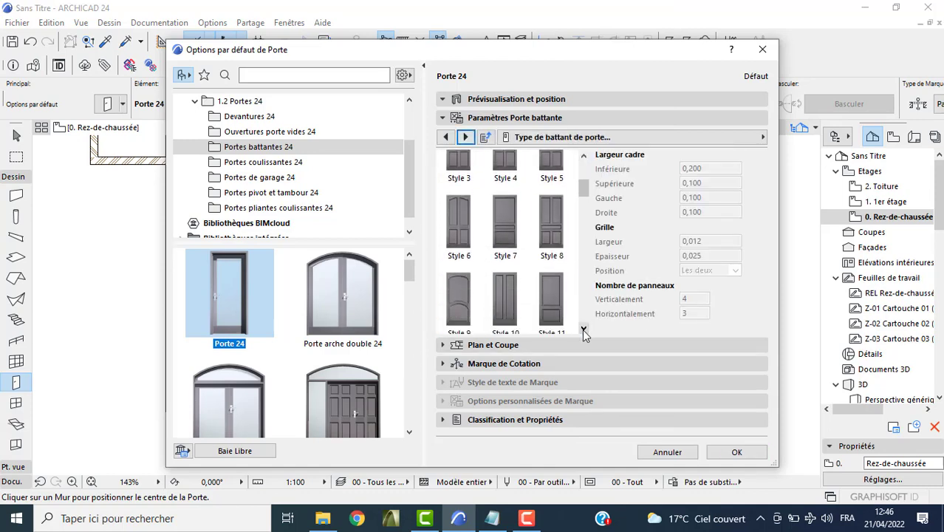
{"action": "left_click", "coordinate": [584, 329]}
{"action": "left_click", "coordinate": [584, 329]}
{"action": "scroll", "coordinate": [535, 296], "scroll_direction": "down", "scroll_amount": 3}
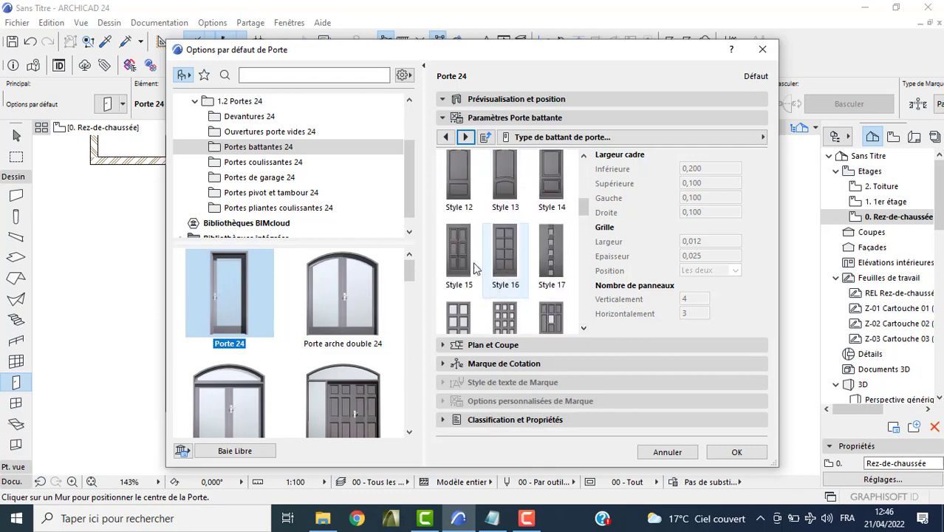
{"action": "left_click", "coordinate": [512, 287]}
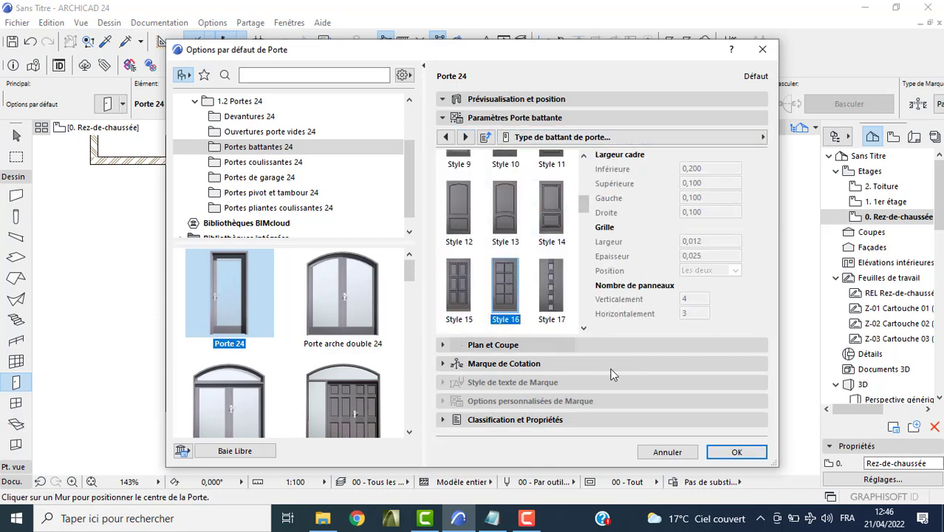
{"action": "left_click", "coordinate": [724, 454]}
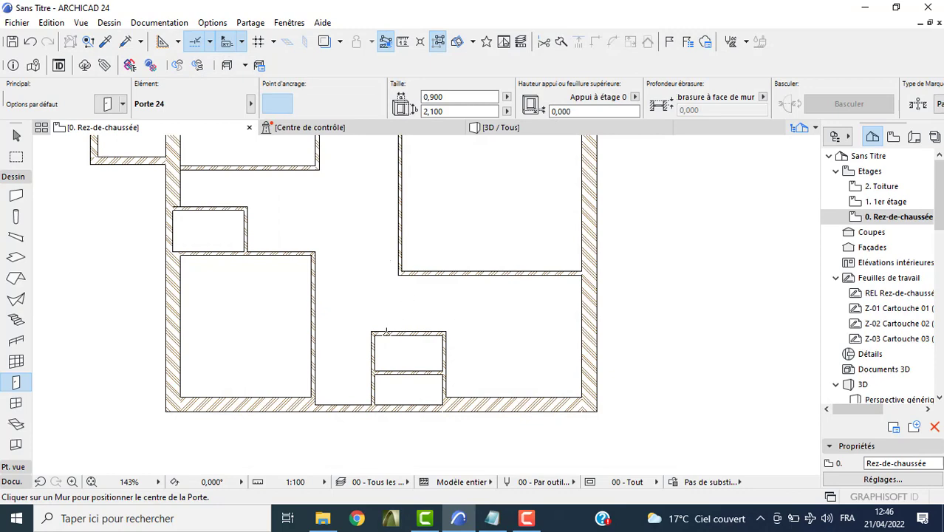
Place swing doors in the upper hall wall, interior partition, small room's short wall and upper-left room wall
{"action": "scroll", "coordinate": [397, 303], "scroll_direction": "up", "scroll_amount": 2}
{"action": "scroll", "coordinate": [330, 307], "scroll_direction": "down", "scroll_amount": 2}
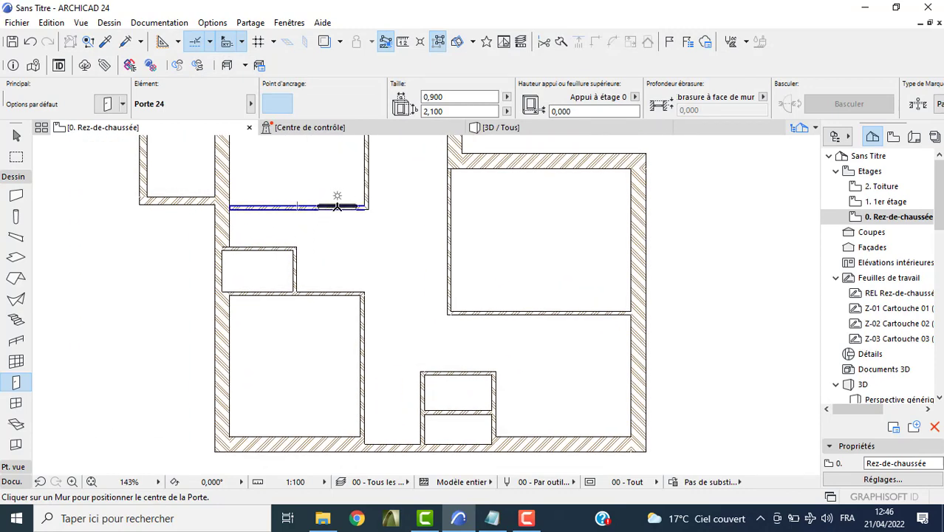
{"action": "left_click", "coordinate": [337, 206]}
{"action": "left_click", "coordinate": [325, 267]}
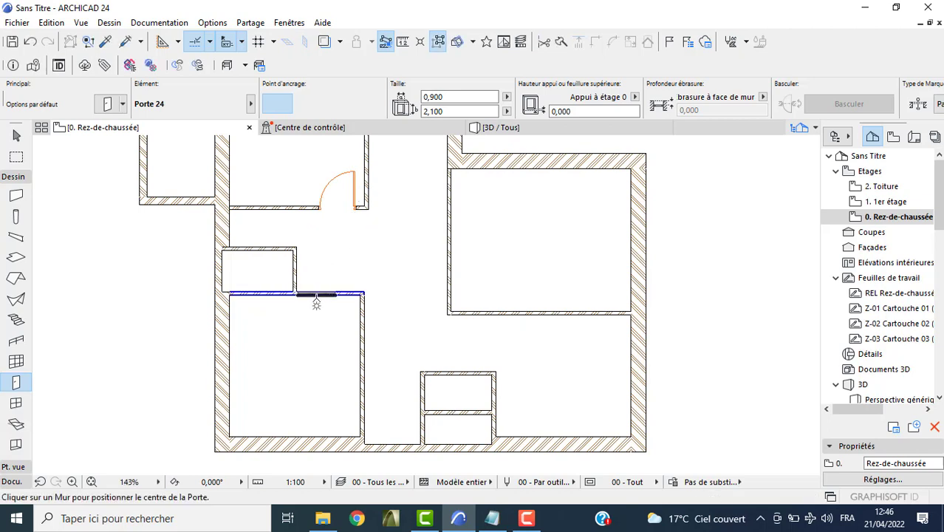
{"action": "left_click", "coordinate": [316, 295]}
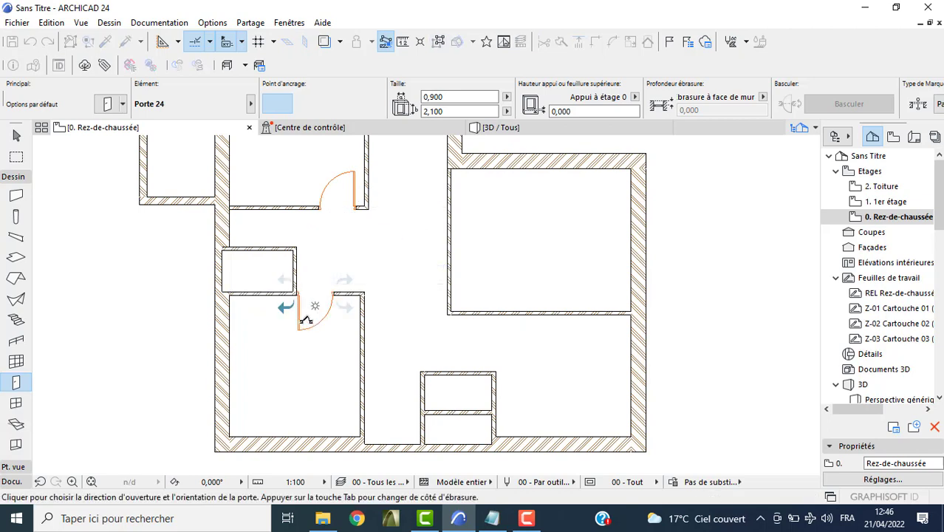
{"action": "left_click", "coordinate": [299, 282]}
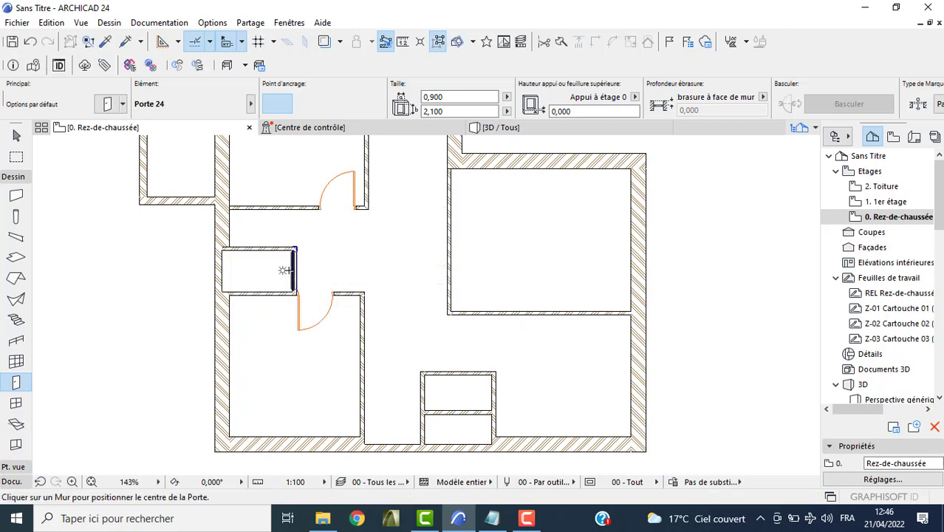
{"action": "left_click", "coordinate": [289, 271]}
{"action": "left_click", "coordinate": [279, 257]}
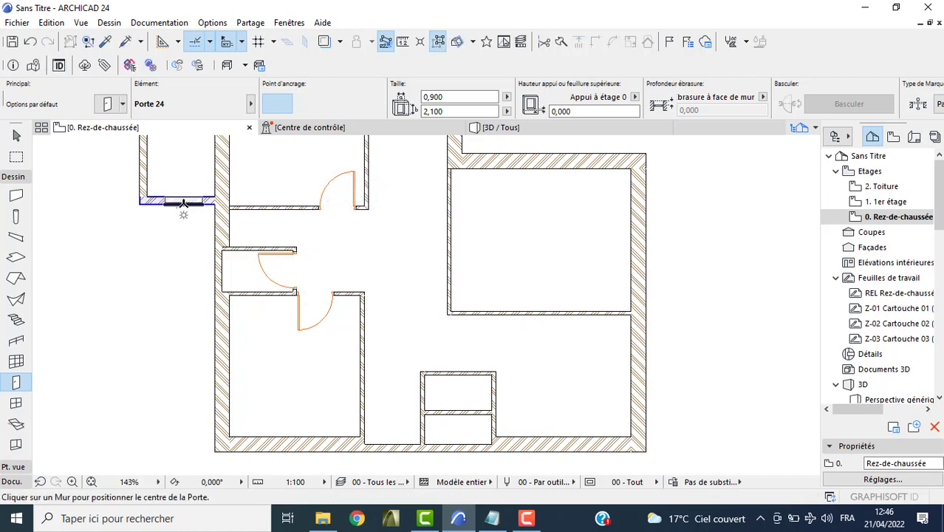
{"action": "left_click", "coordinate": [183, 202]}
{"action": "left_click", "coordinate": [194, 183]}
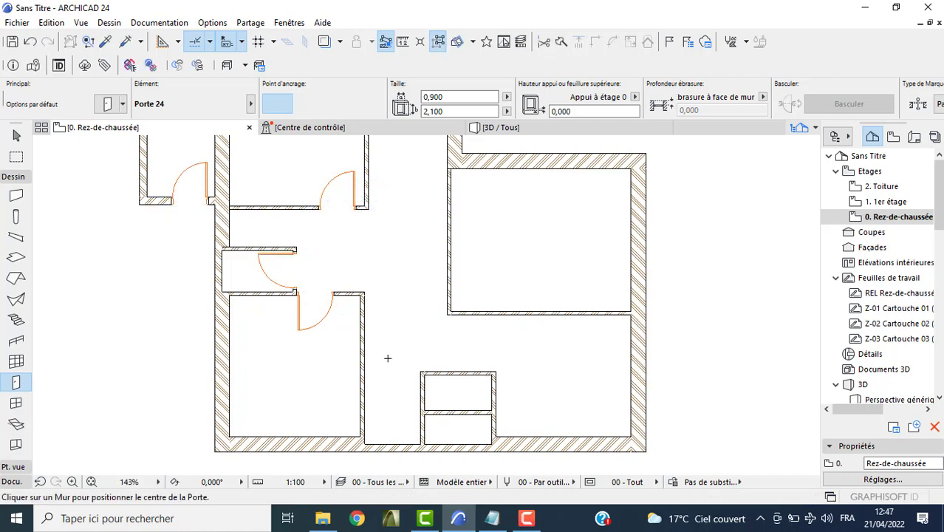
Add swing doors to the compartments' left and middle walls, then select the lower compartment door
{"action": "scroll", "coordinate": [388, 403], "scroll_direction": "up", "scroll_amount": 2}
{"action": "scroll", "coordinate": [414, 419], "scroll_direction": "up", "scroll_amount": 1}
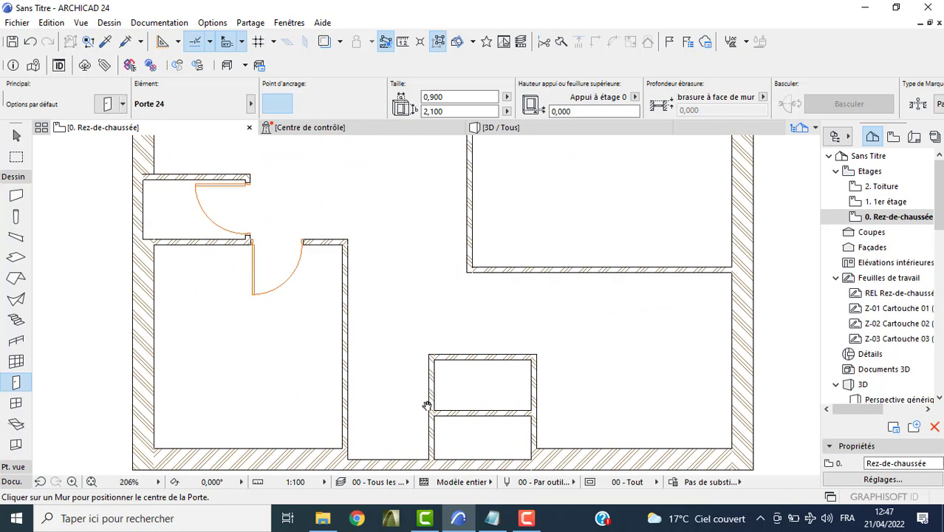
{"action": "left_click", "coordinate": [432, 338]}
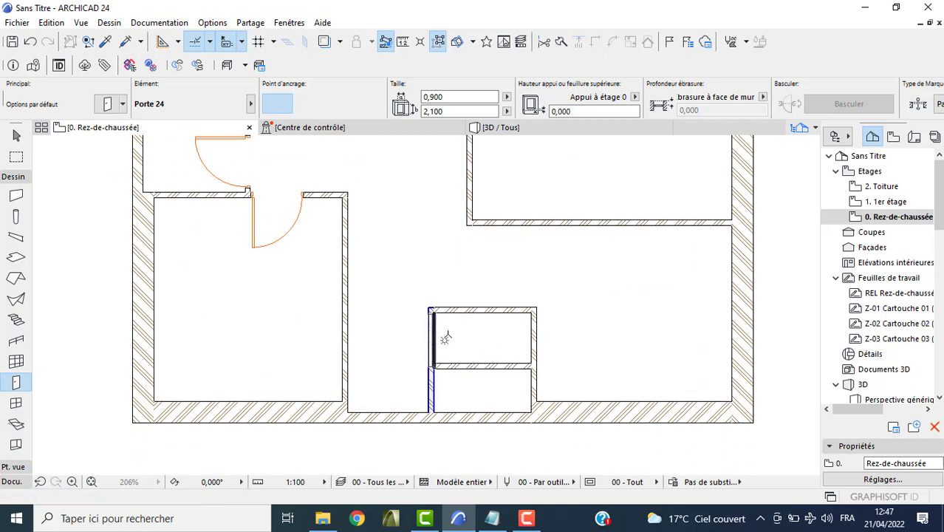
{"action": "left_click", "coordinate": [455, 334]}
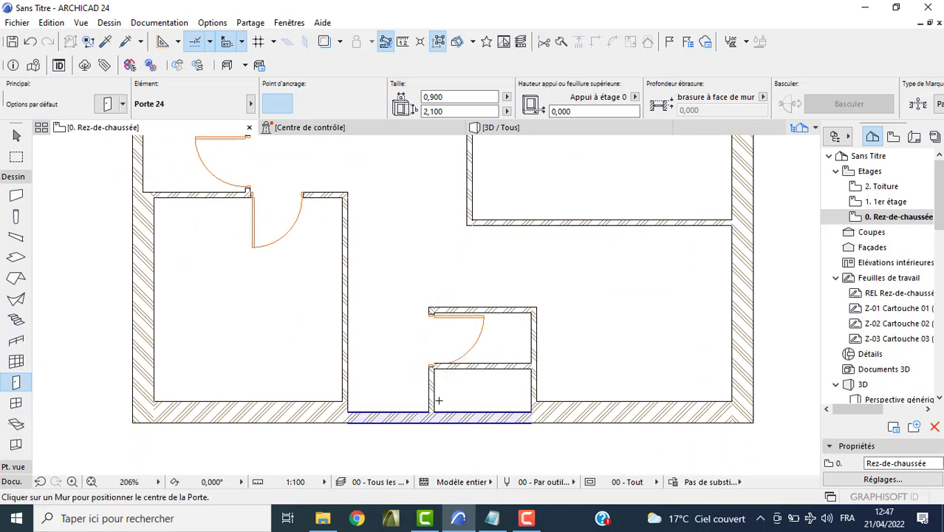
{"action": "scroll", "coordinate": [443, 384], "scroll_direction": "up", "scroll_amount": 2}
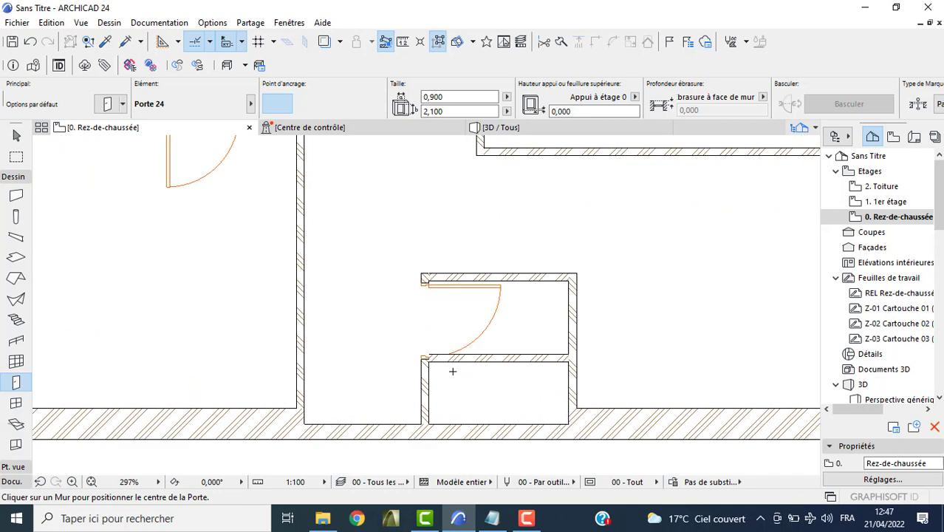
{"action": "left_click", "coordinate": [471, 360]}
{"action": "left_click", "coordinate": [445, 381]}
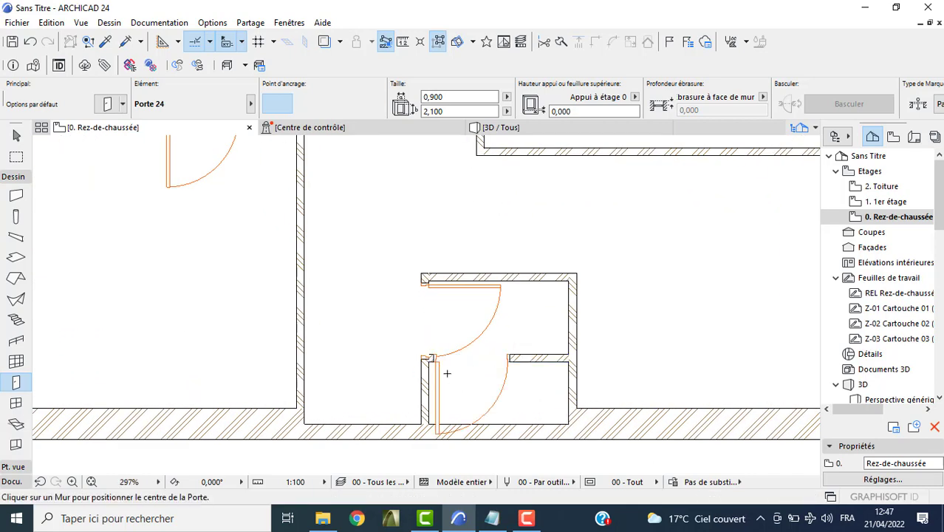
{"action": "key", "text": "Escape"}
{"action": "left_click", "coordinate": [438, 362]}
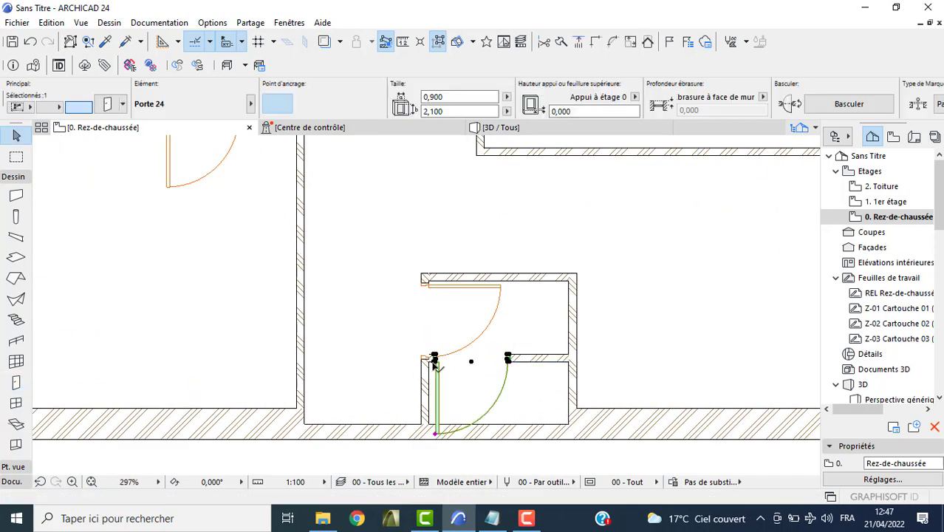
Change the width of both selected compartment doors
{"action": "left_click", "coordinate": [431, 291], "text": "shift"}
{"action": "double_click", "coordinate": [429, 97]}
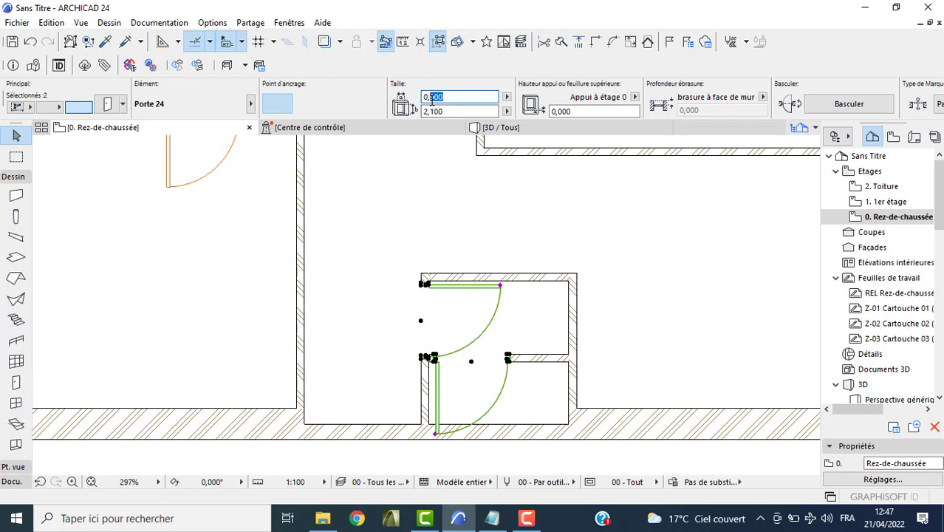
{"action": "type", "text": "0,700"}
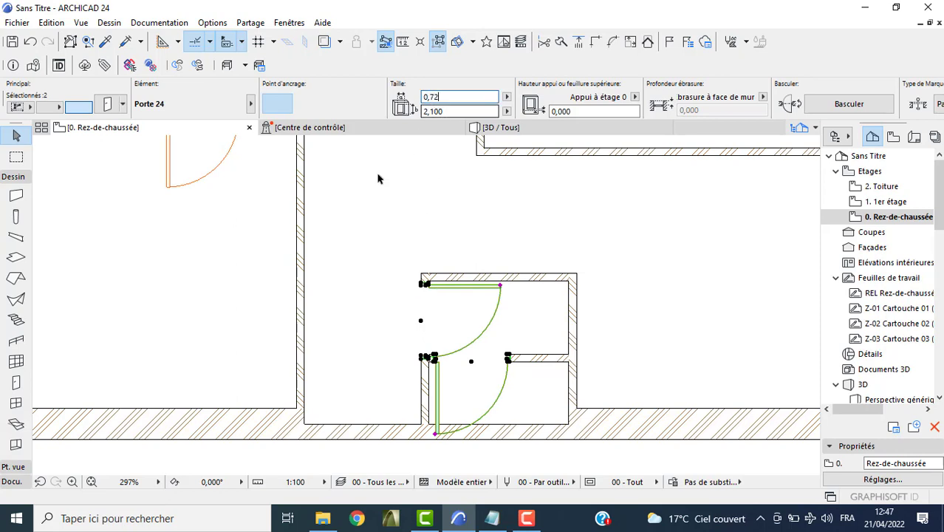
{"action": "key", "text": "Return"}
{"action": "left_click", "coordinate": [402, 303]}
Move the lower and upper compartment doors 0.1 m along their walls
{"action": "scroll", "coordinate": [437, 366], "scroll_direction": "up", "scroll_amount": 3}
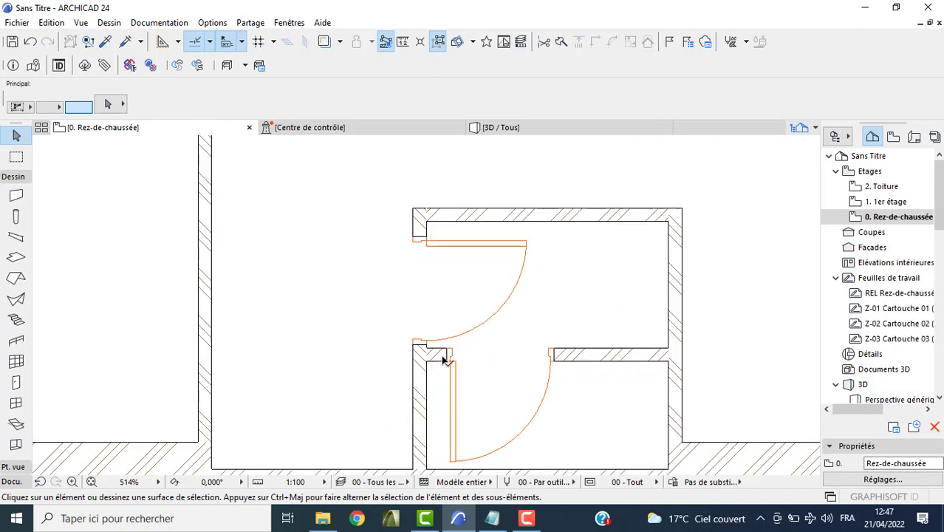
{"action": "left_click", "coordinate": [448, 356]}
{"action": "left_click", "coordinate": [449, 351]}
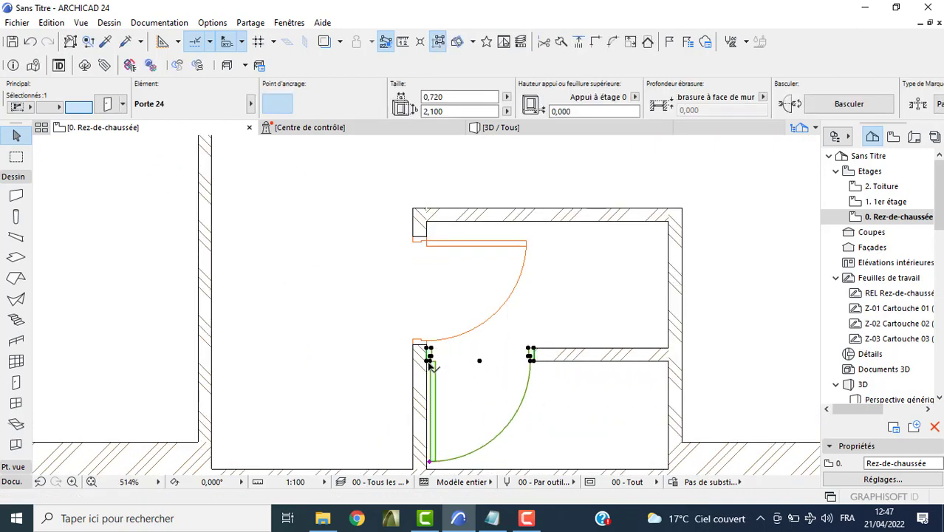
{"action": "type", "text": "0,1"}
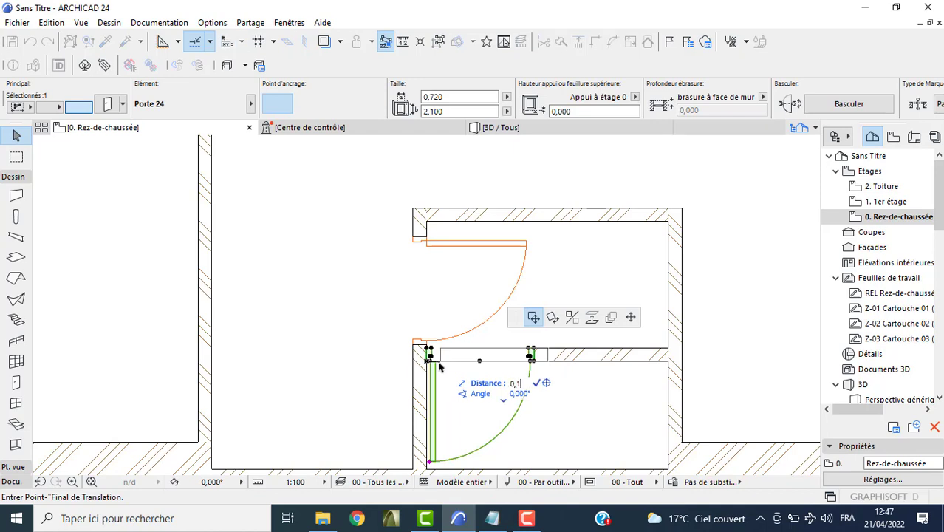
{"action": "key", "text": "Return"}
{"action": "left_click", "coordinate": [425, 241]}
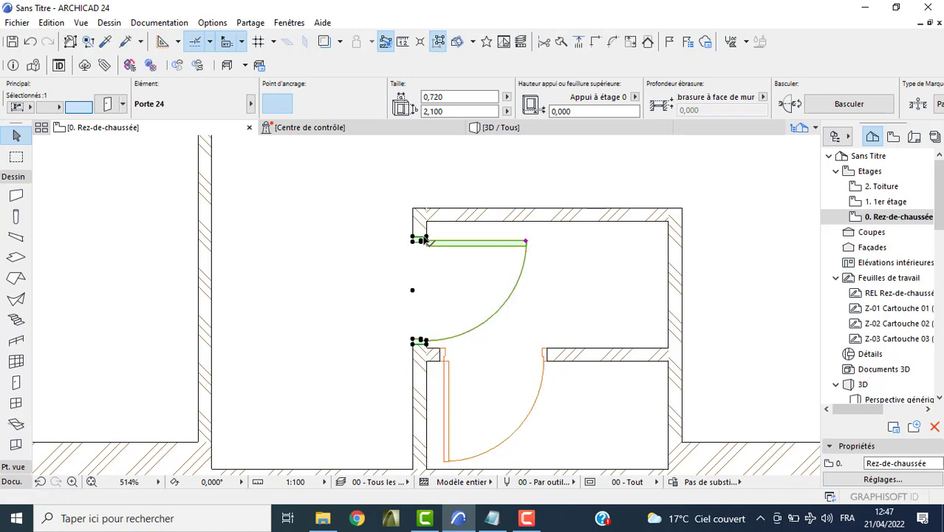
{"action": "left_click", "coordinate": [428, 238]}
{"action": "left_click", "coordinate": [428, 224]}
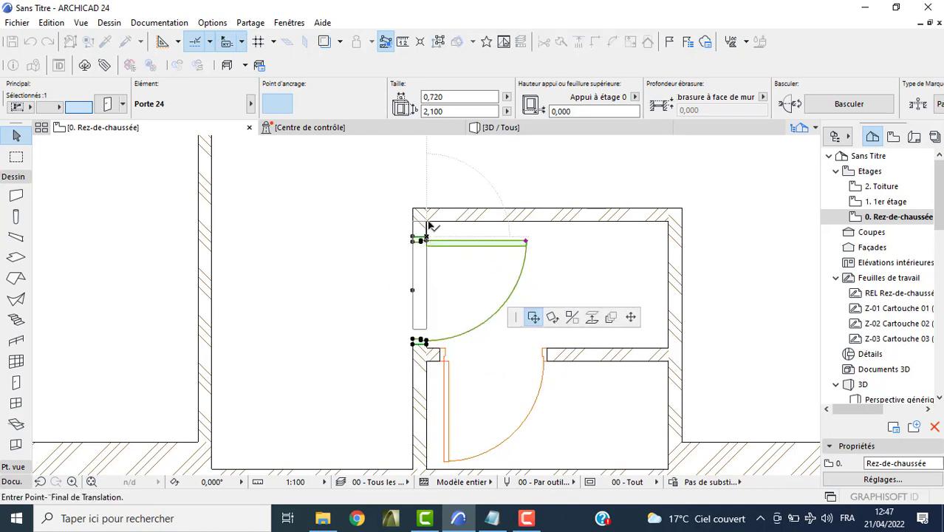
{"action": "left_click", "coordinate": [427, 224]}
{"action": "type", "text": "0,1"}
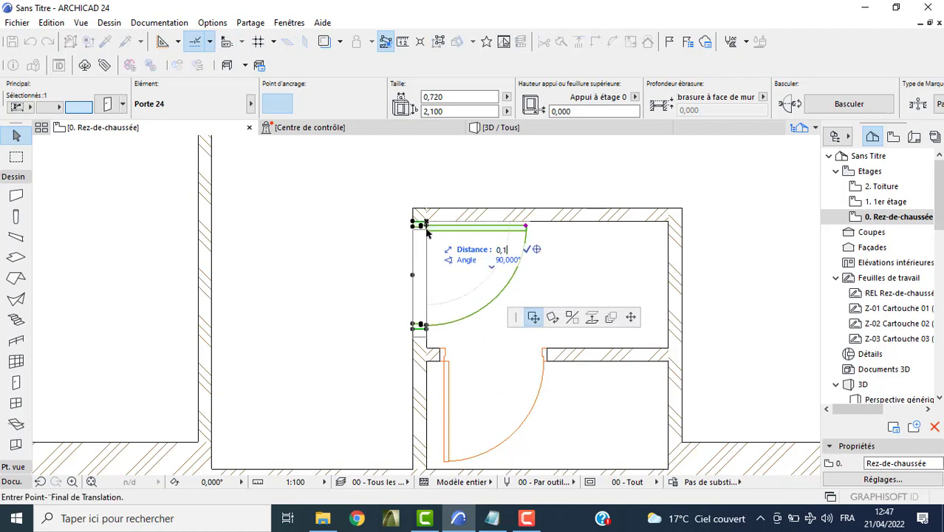
{"action": "key", "text": "Return"}
{"action": "scroll", "coordinate": [358, 259], "scroll_direction": "down", "scroll_amount": 3}
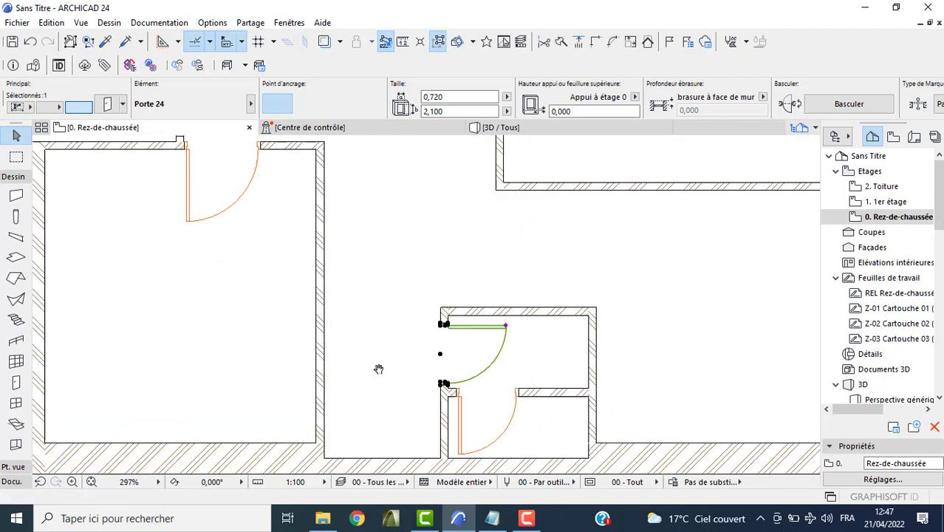
{"action": "left_click", "coordinate": [233, 220]}
Shift the door near the small left room 0.1 m along its wall
{"action": "scroll", "coordinate": [214, 194], "scroll_direction": "up", "scroll_amount": 3}
{"action": "scroll", "coordinate": [219, 190], "scroll_direction": "up", "scroll_amount": 1}
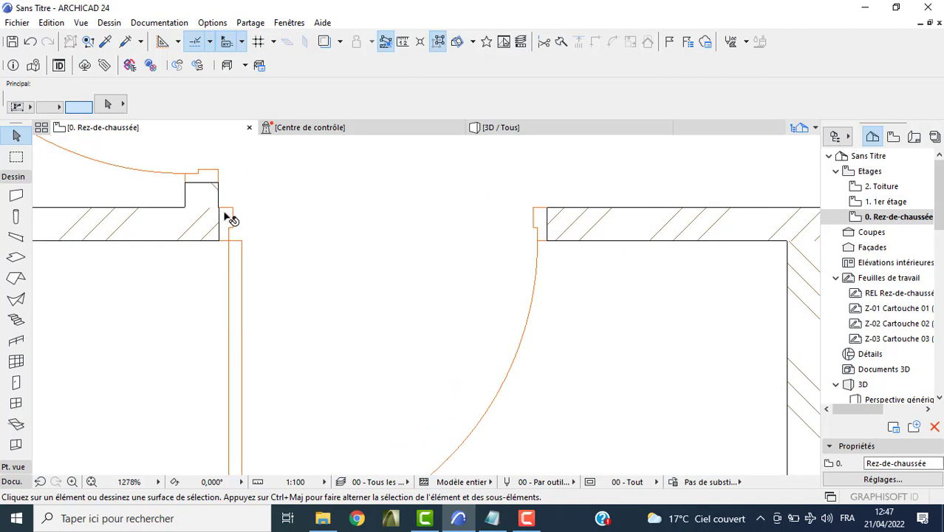
{"action": "left_click", "coordinate": [226, 213]}
{"action": "scroll", "coordinate": [223, 212], "scroll_direction": "up", "scroll_amount": 2}
{"action": "scroll", "coordinate": [221, 209], "scroll_direction": "up", "scroll_amount": 3}
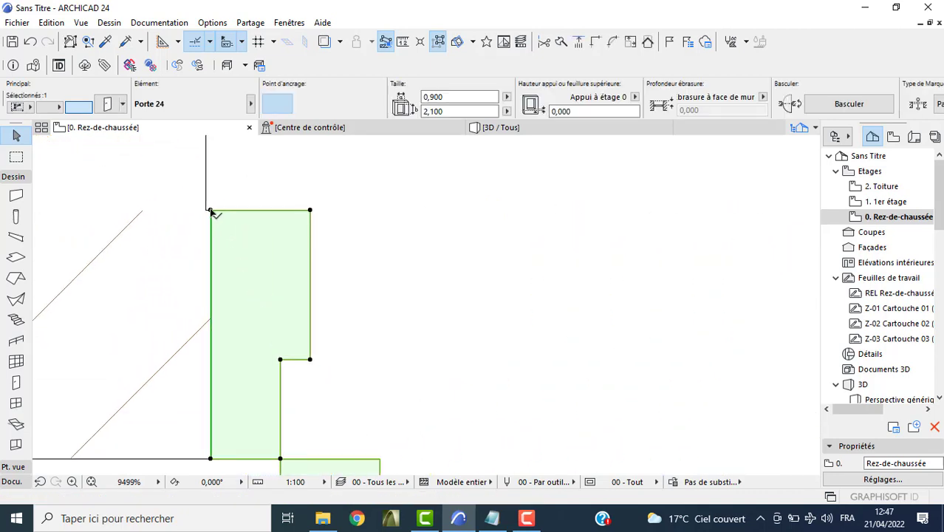
{"action": "left_click", "coordinate": [206, 211]}
{"action": "key", "text": "Escape"}
{"action": "left_click", "coordinate": [206, 212]}
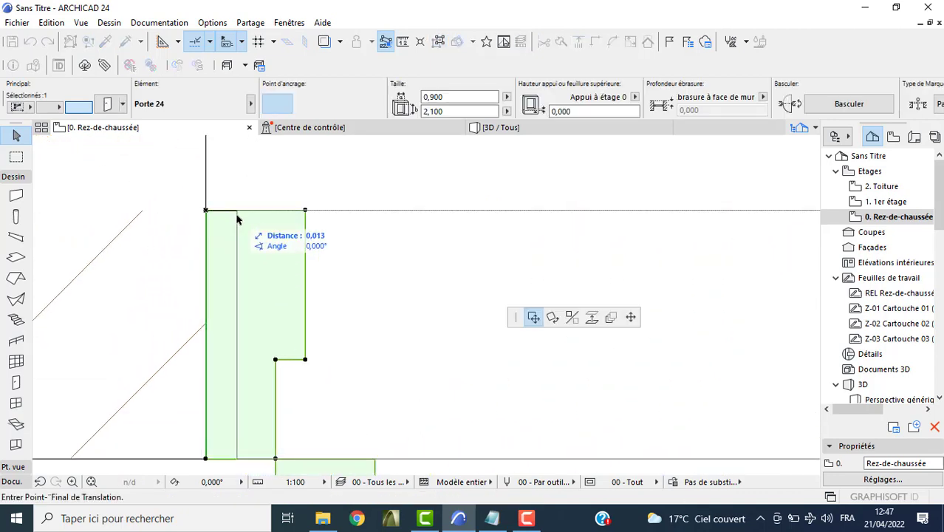
{"action": "type", "text": "0"}
{"action": "key", "text": "Return"}
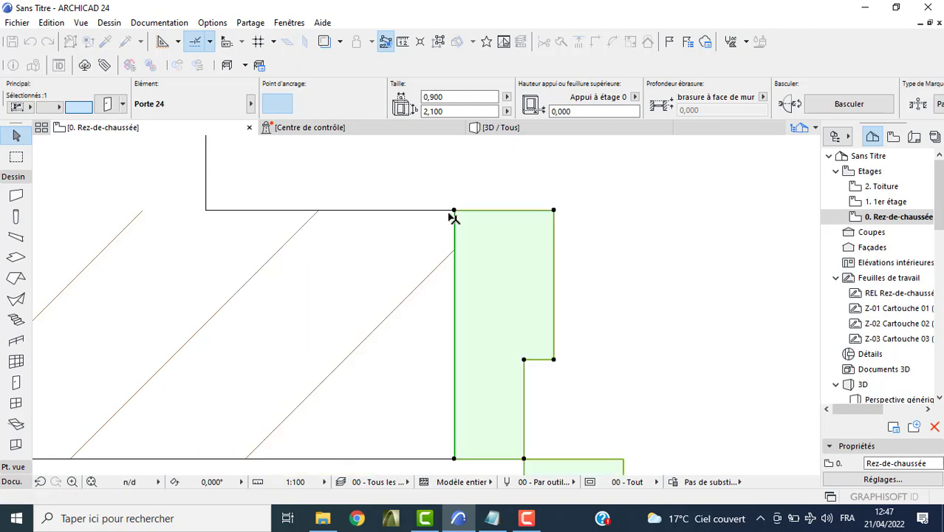
Move the next door up against the wall end, then a further 0.1 m
{"action": "scroll", "coordinate": [399, 229], "scroll_direction": "down", "scroll_amount": 3}
{"action": "scroll", "coordinate": [332, 295], "scroll_direction": "down", "scroll_amount": 2}
{"action": "scroll", "coordinate": [336, 329], "scroll_direction": "down", "scroll_amount": 2}
{"action": "scroll", "coordinate": [338, 261], "scroll_direction": "up", "scroll_amount": 2}
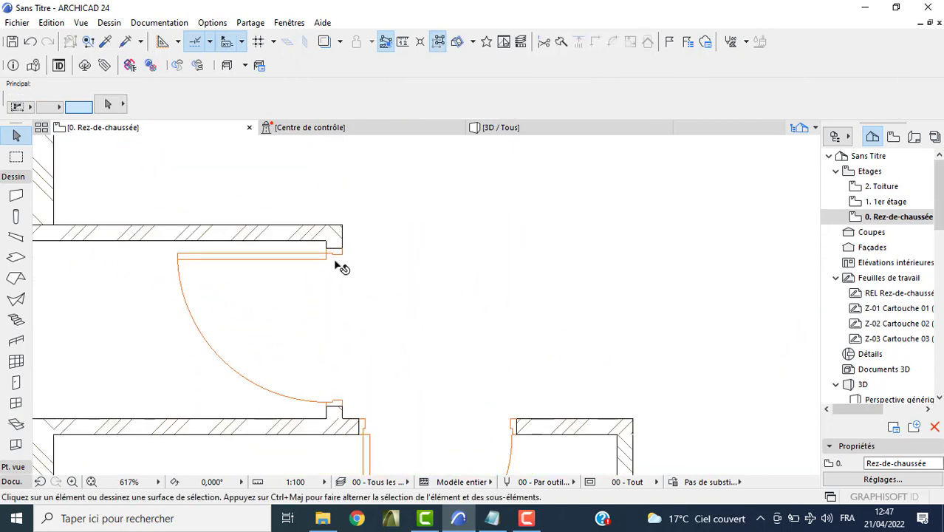
{"action": "scroll", "coordinate": [334, 255], "scroll_direction": "up", "scroll_amount": 2}
{"action": "left_click", "coordinate": [321, 250]}
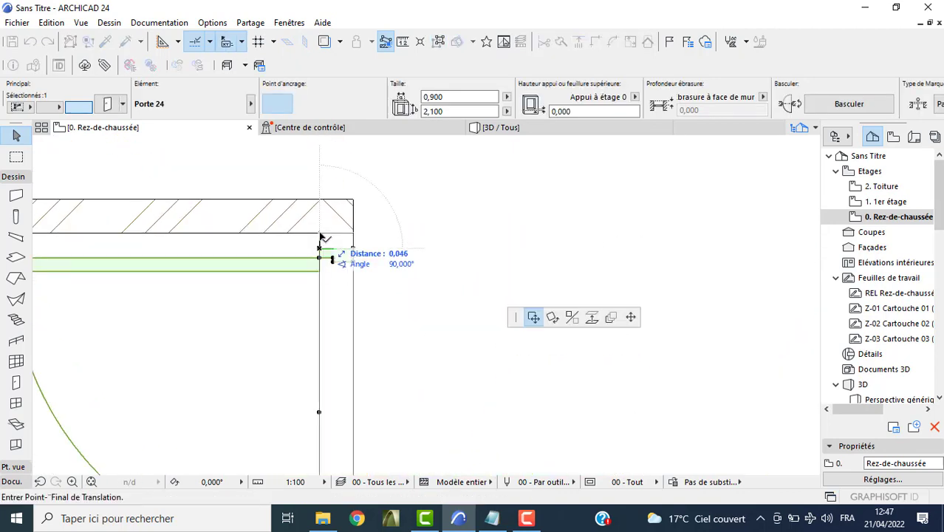
{"action": "left_click", "coordinate": [320, 236]}
{"action": "left_click", "coordinate": [320, 235]}
{"action": "type", "text": "0,1"}
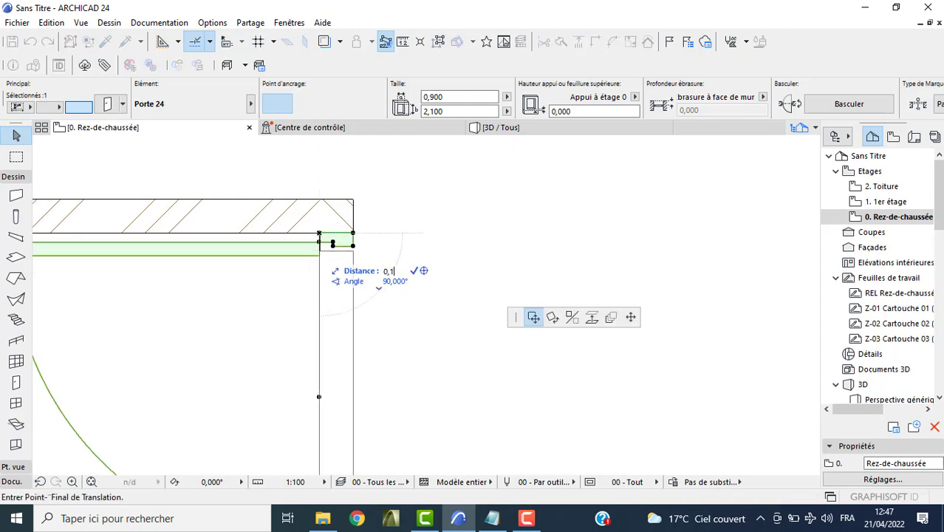
{"action": "key", "text": "Return"}
{"action": "scroll", "coordinate": [311, 231], "scroll_direction": "down", "scroll_amount": 2}
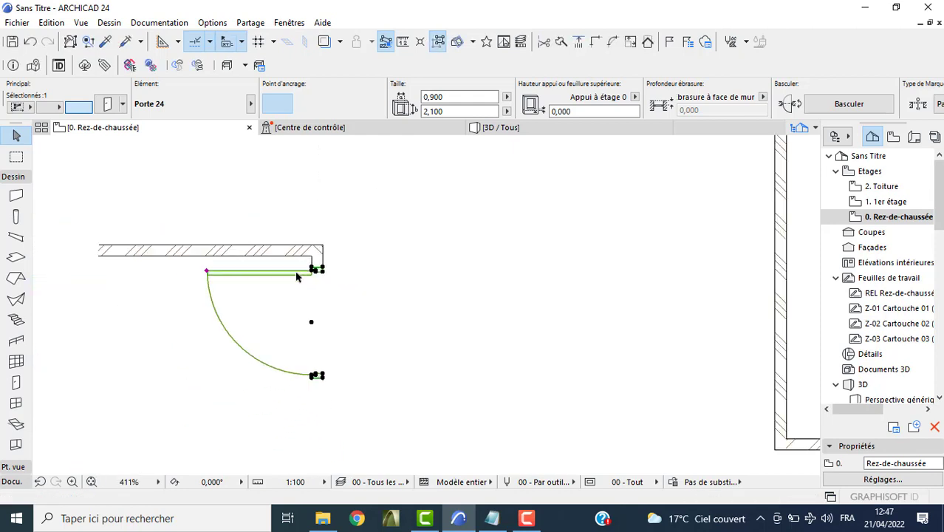
{"action": "scroll", "coordinate": [311, 231], "scroll_direction": "down", "scroll_amount": 2}
{"action": "scroll", "coordinate": [309, 230], "scroll_direction": "down", "scroll_amount": 2}
{"action": "left_click", "coordinate": [315, 273]}
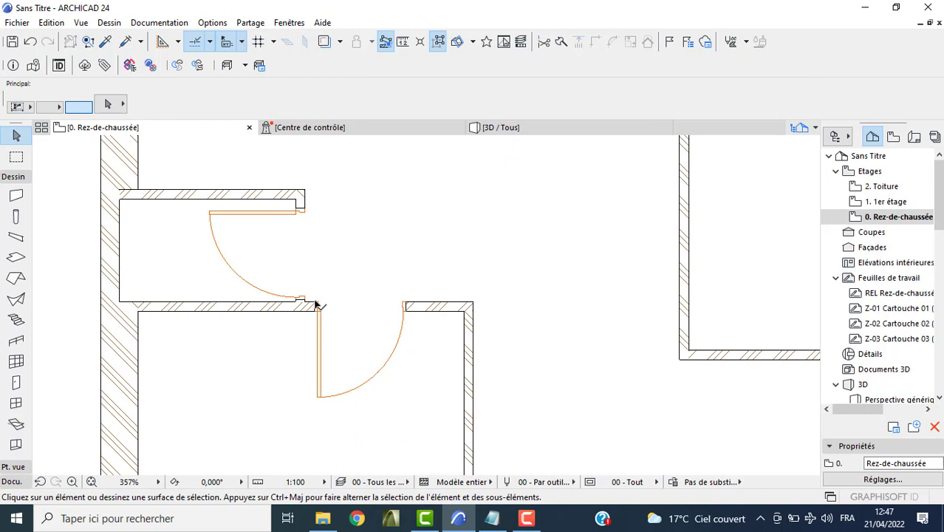
Set both doors of the stacked pair to 820 width
{"action": "left_click", "coordinate": [315, 304]}
{"action": "left_click", "coordinate": [301, 296], "text": "shift"}
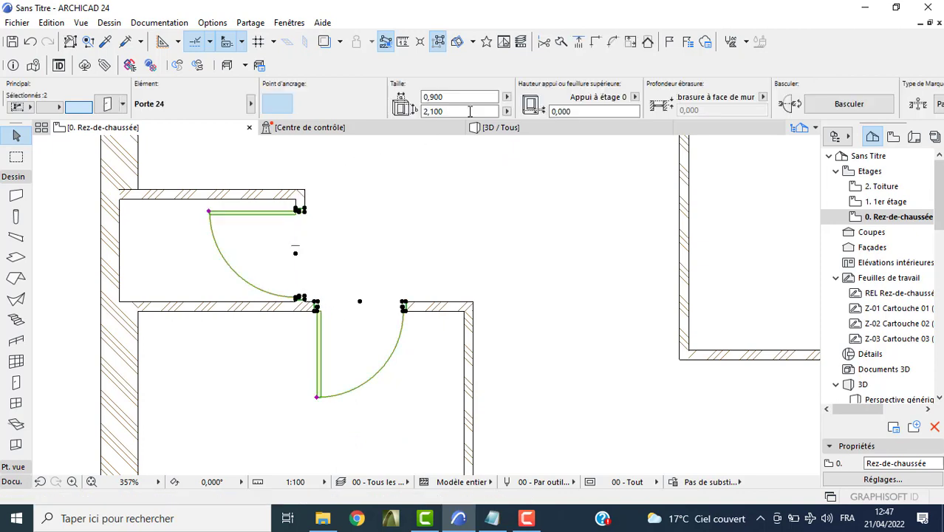
{"action": "left_click", "coordinate": [453, 97]}
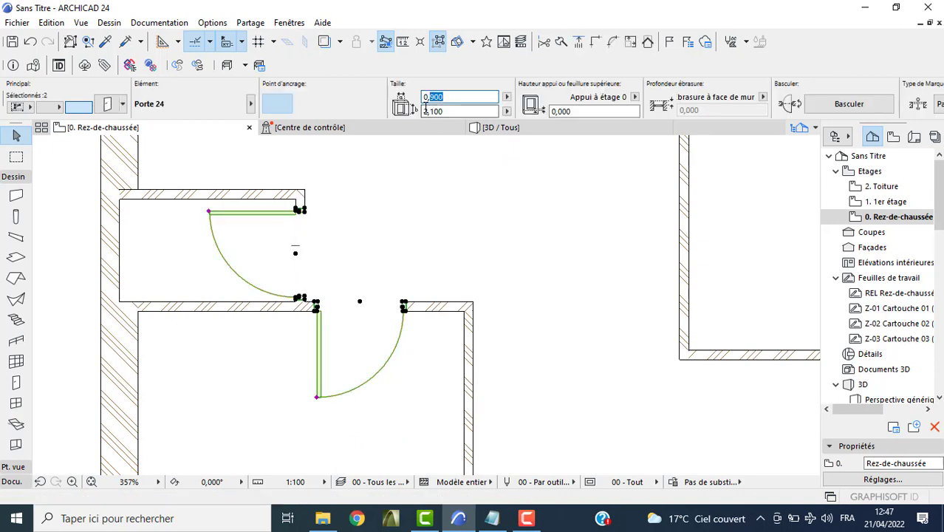
{"action": "type", "text": "820"}
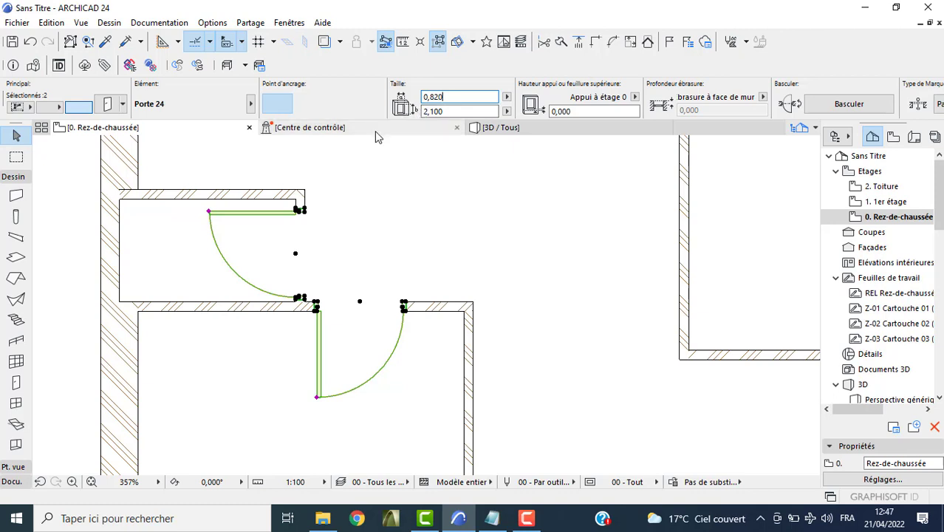
Move the upper door 0.1 m down and the lower door 0.1 m right
{"action": "left_click", "coordinate": [299, 214]}
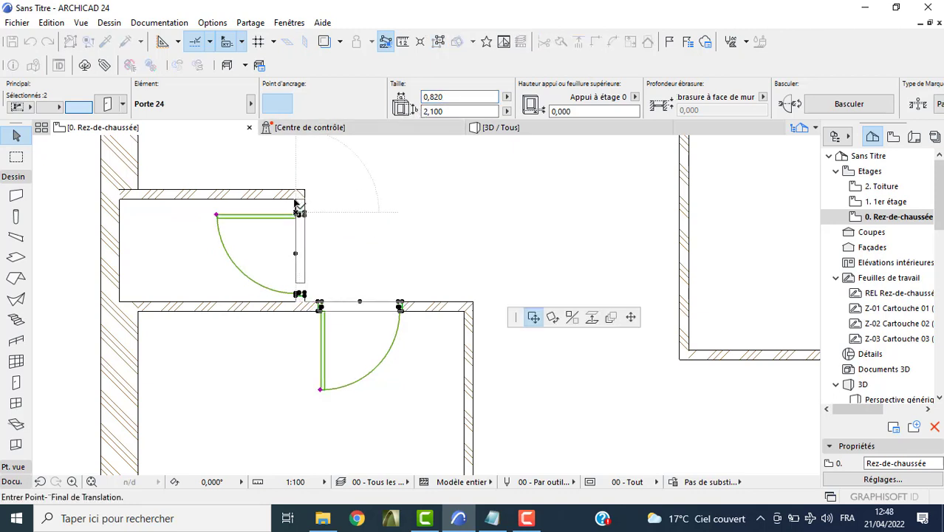
{"action": "type", "text": "0,1"}
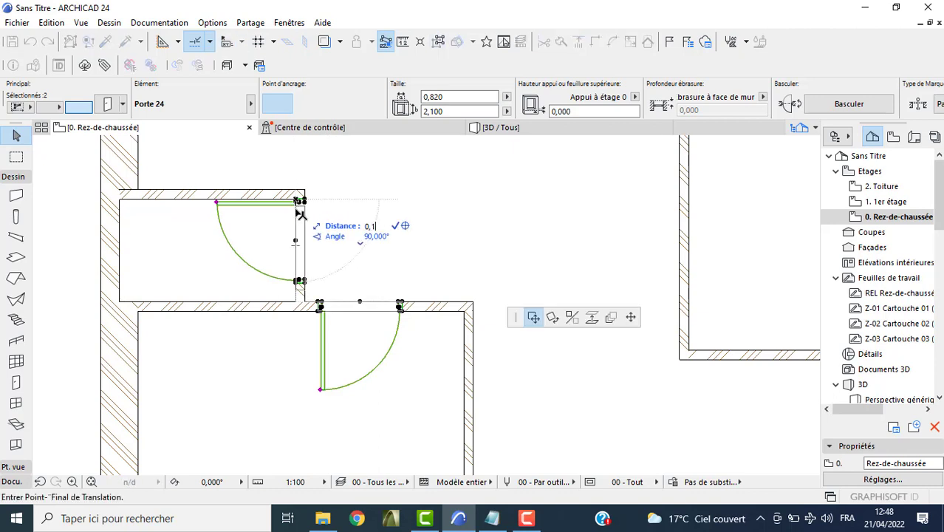
{"action": "key", "text": "Return"}
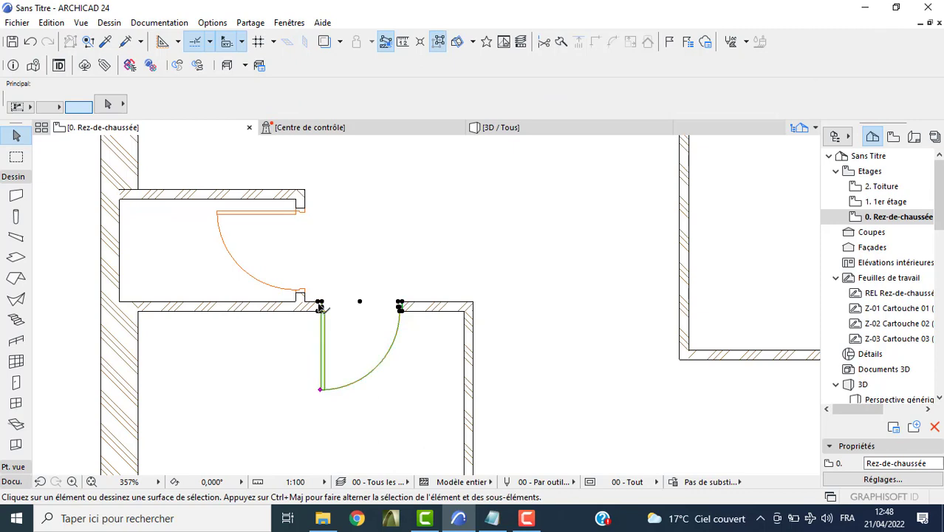
{"action": "left_click", "coordinate": [319, 307]}
{"action": "left_click", "coordinate": [307, 306]}
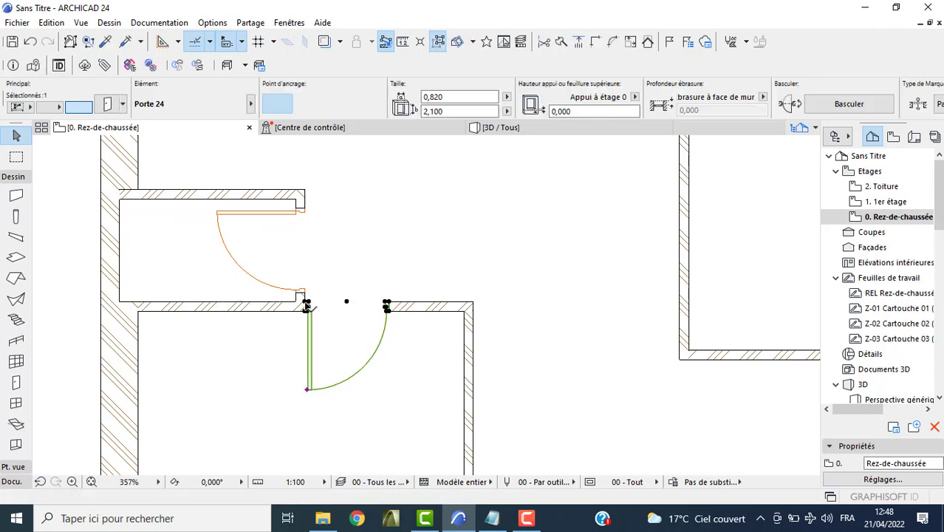
{"action": "left_click", "coordinate": [307, 306]}
{"action": "type", "text": "0,1"}
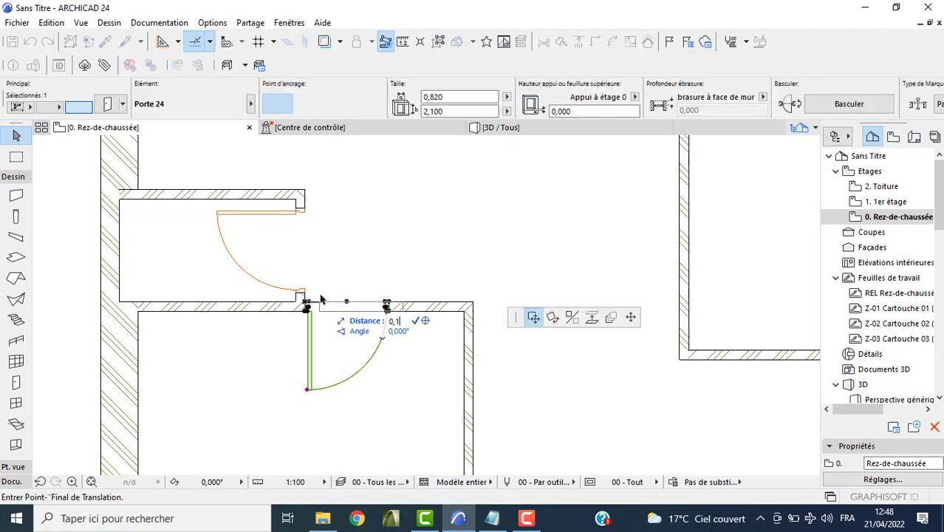
{"action": "key", "text": "Return"}
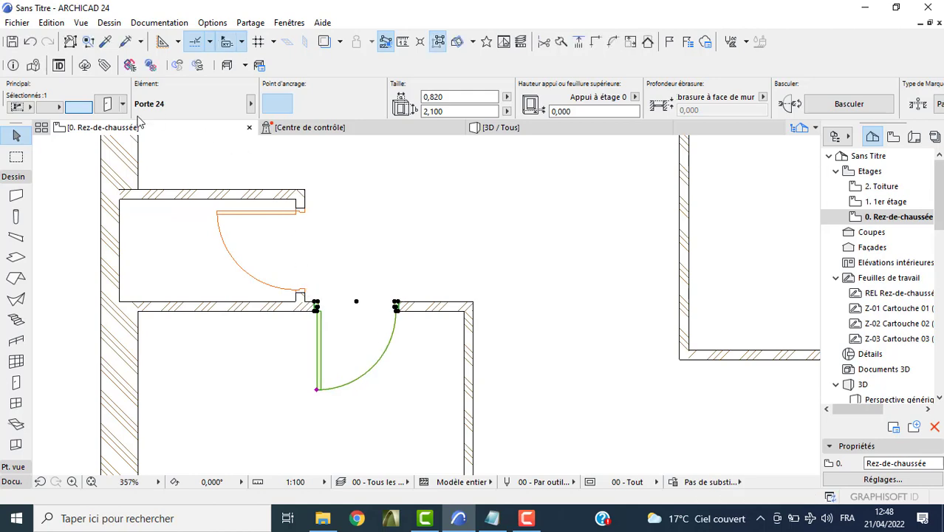
In the door's settings, untick Largeur cadre uniforme on the Cadre et battant page and confirm
{"action": "key", "text": "ctrl+t"}
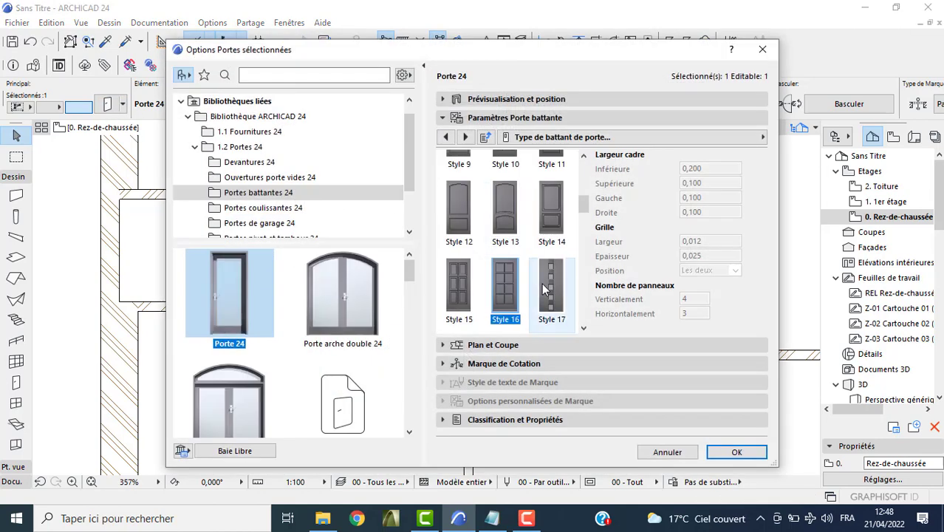
{"action": "left_click", "coordinate": [446, 138]}
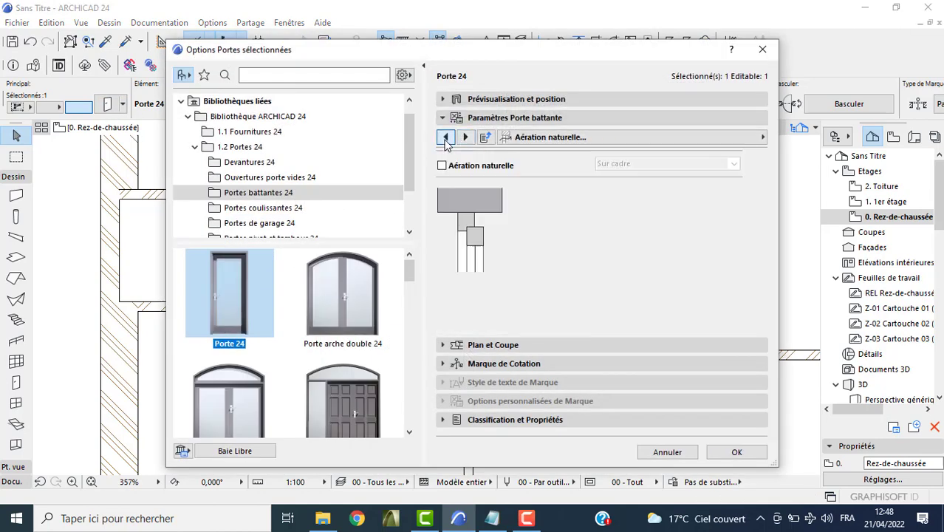
{"action": "left_click", "coordinate": [447, 138]}
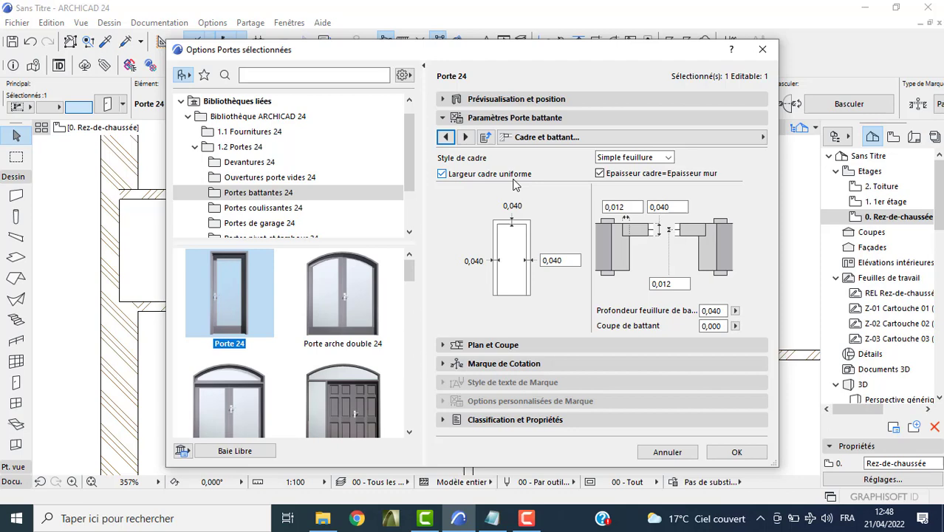
{"action": "left_click", "coordinate": [443, 174]}
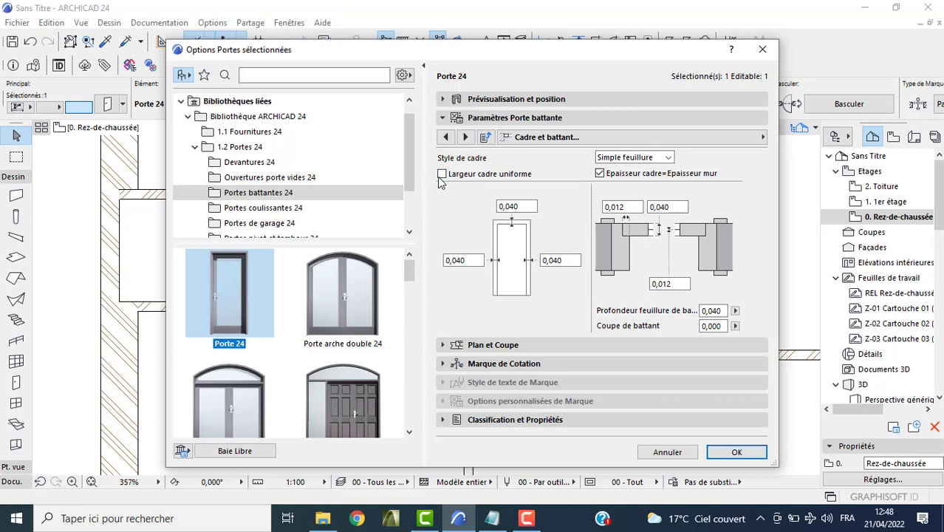
{"action": "left_click", "coordinate": [442, 175]}
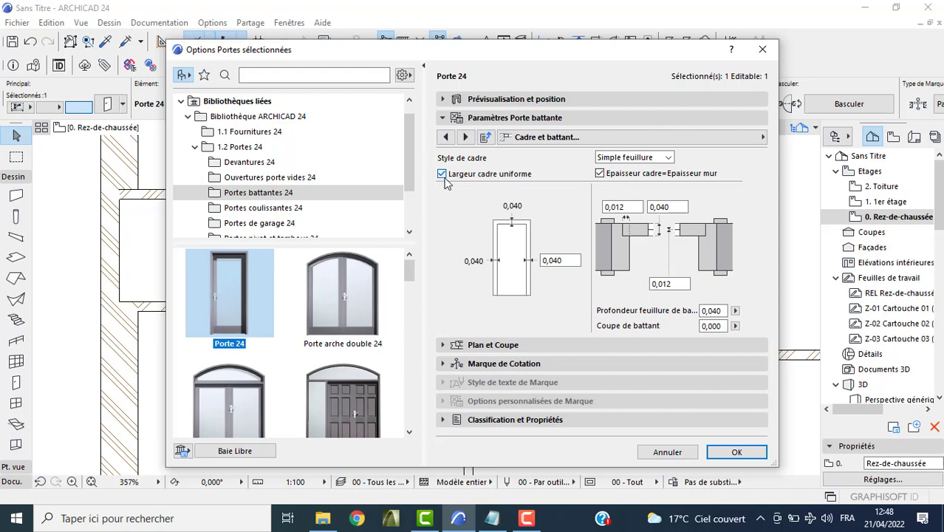
{"action": "left_click", "coordinate": [442, 174]}
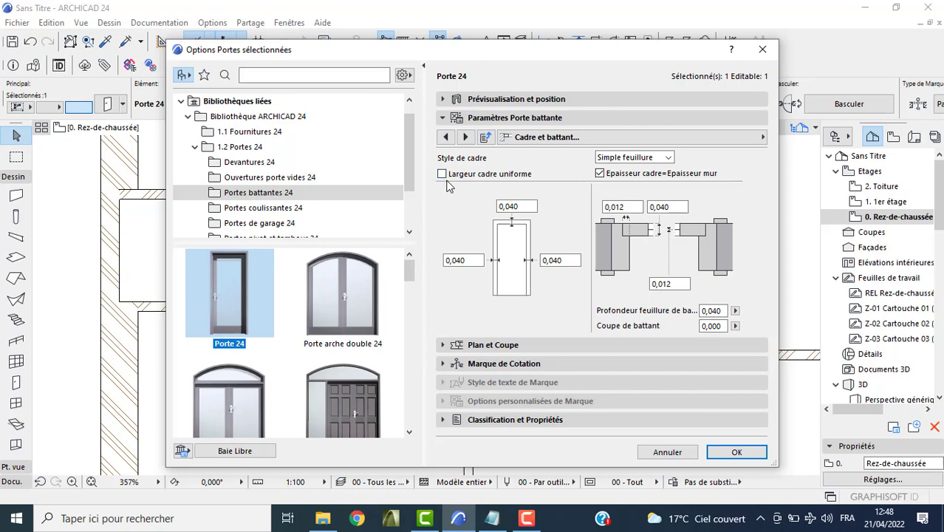
{"action": "left_click", "coordinate": [709, 452]}
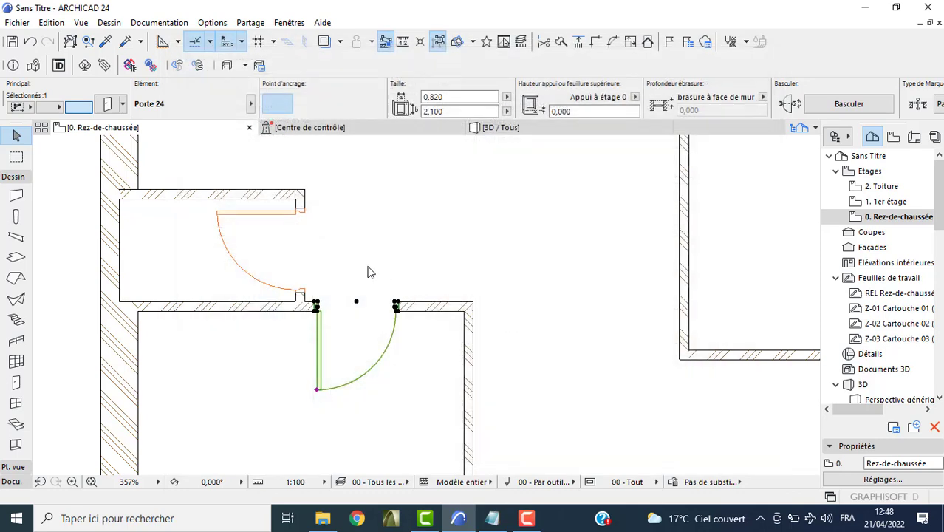
Measure the door openings to confirm they are 0.900 m wide
{"action": "scroll", "coordinate": [316, 310], "scroll_direction": "up", "scroll_amount": 1}
{"action": "scroll", "coordinate": [316, 310], "scroll_direction": "up", "scroll_amount": 1}
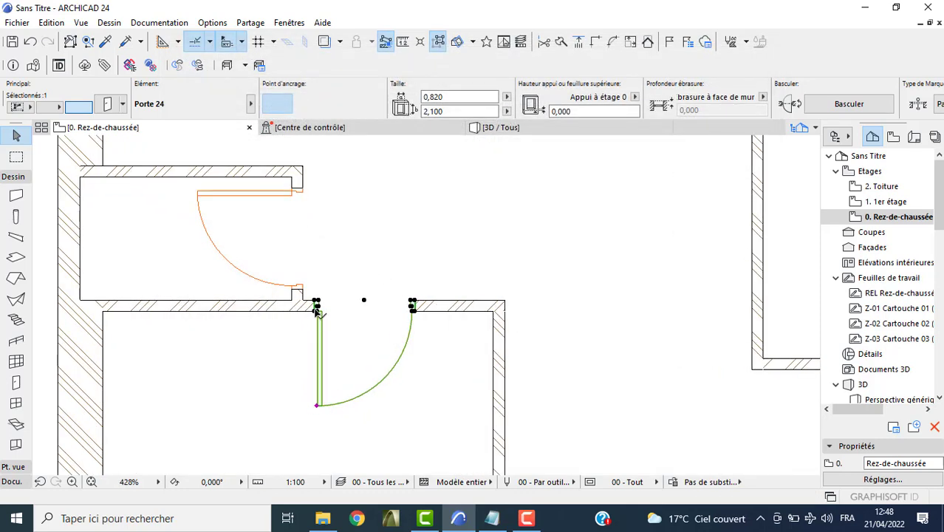
{"action": "scroll", "coordinate": [318, 305], "scroll_direction": "up", "scroll_amount": 1}
{"action": "left_click", "coordinate": [317, 293]}
{"action": "key", "text": "Escape"}
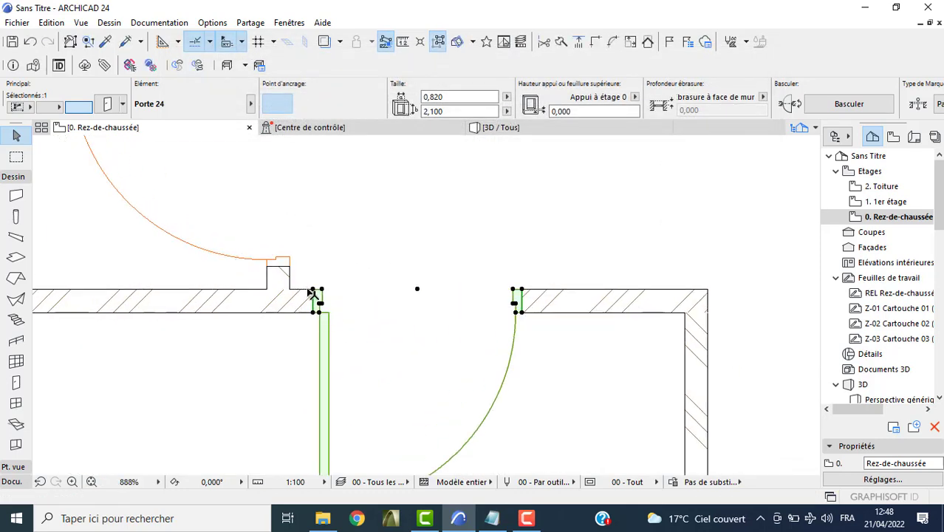
{"action": "key", "text": "m"}
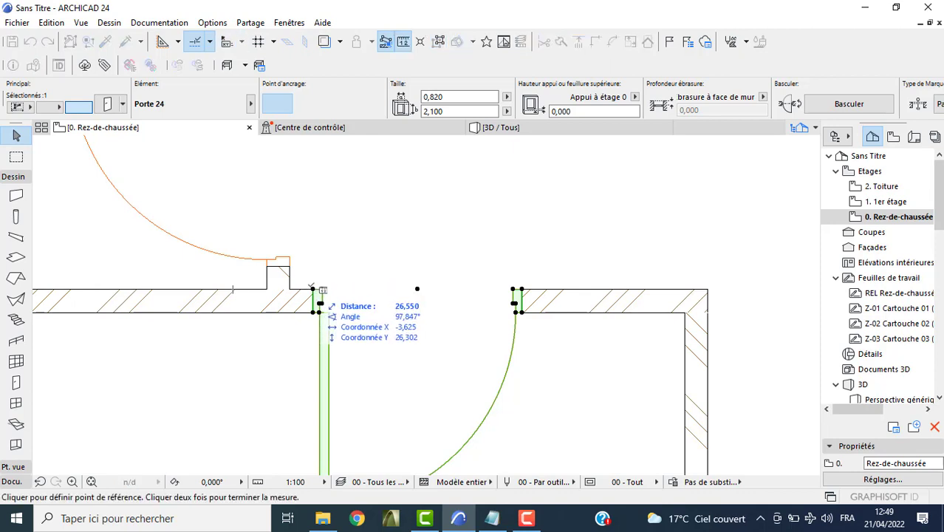
{"action": "left_click", "coordinate": [317, 290]}
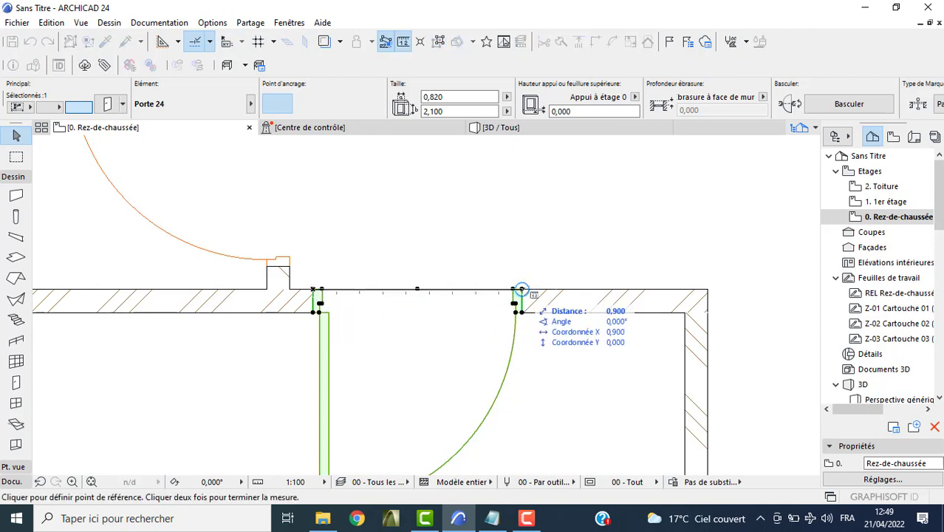
{"action": "key", "text": "Escape"}
{"action": "middle_click_drag", "start_coordinate": [323, 228], "coordinate": [345, 363]}
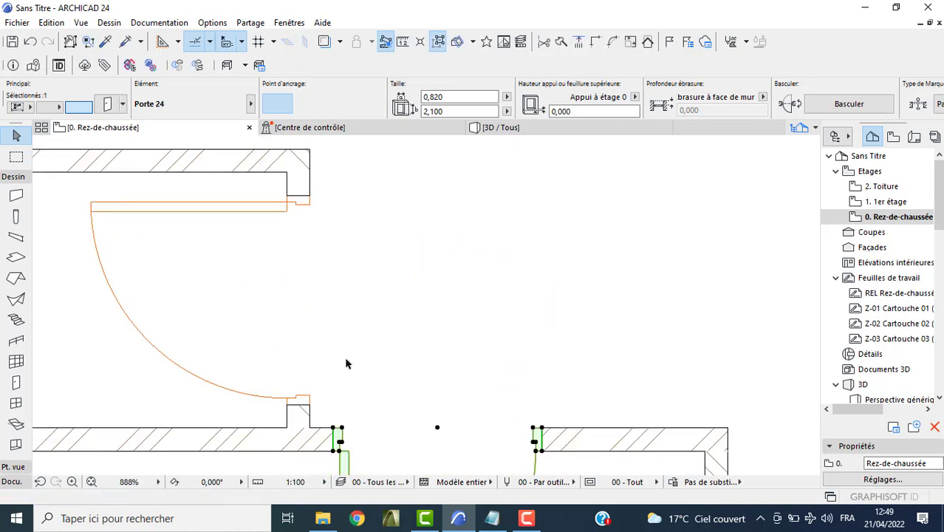
{"action": "key", "text": "m"}
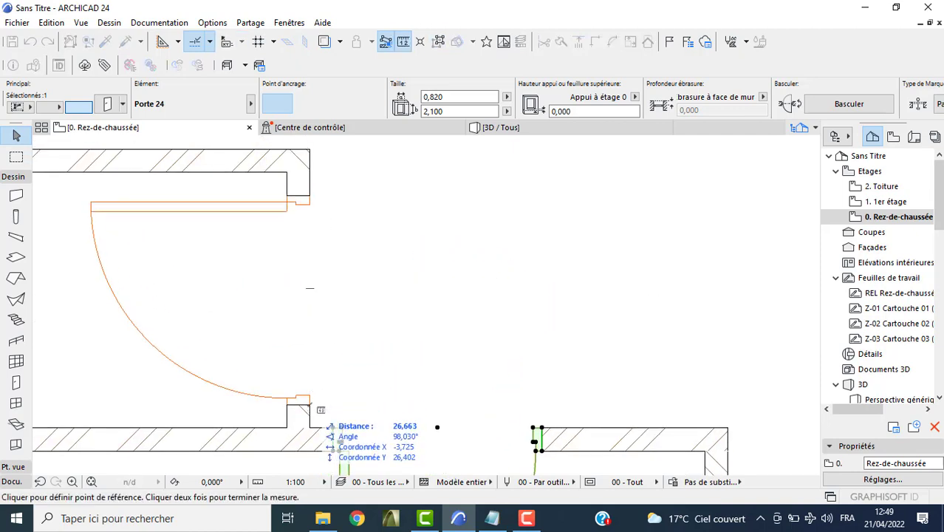
{"action": "left_click", "coordinate": [309, 405]}
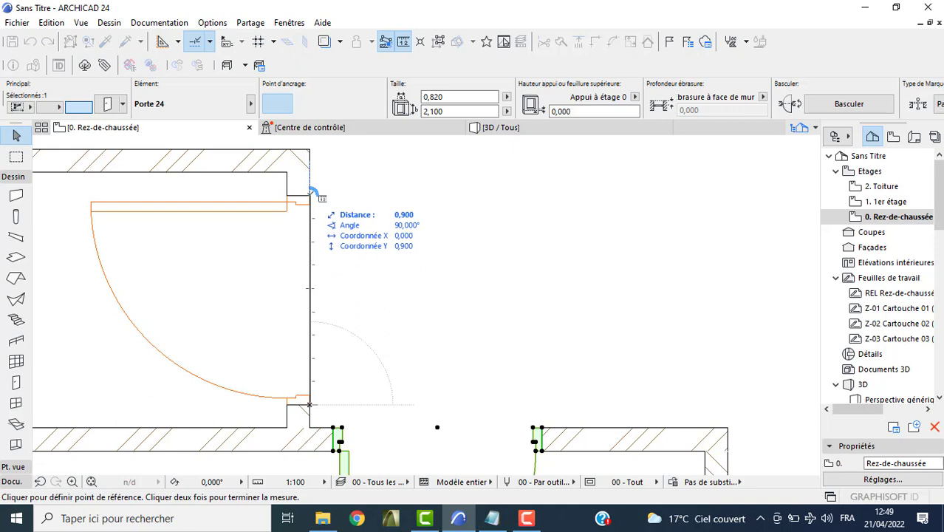
{"action": "key", "text": "Escape"}
{"action": "key", "text": "Escape"}
Shift the door in the upper room's wall a short distance toward the corner
{"action": "left_click", "coordinate": [304, 204]}
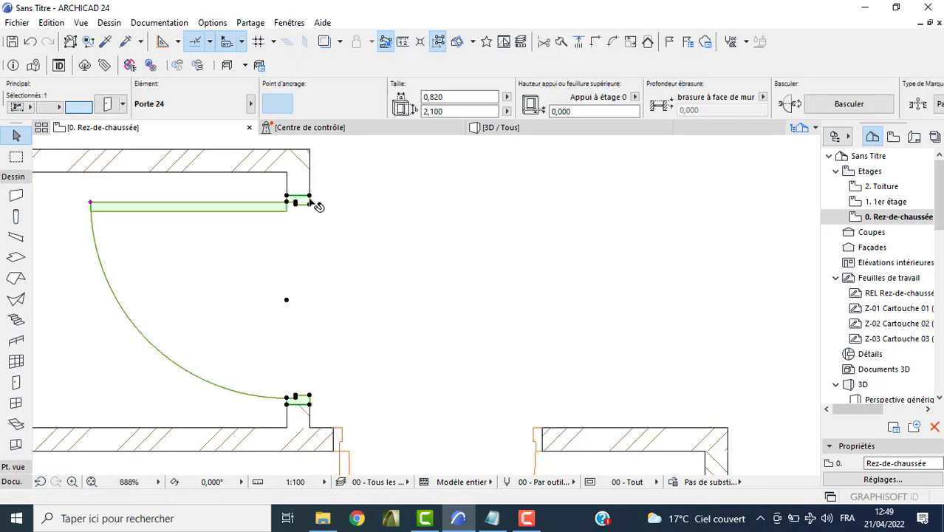
{"action": "scroll", "coordinate": [421, 207], "scroll_direction": "down", "scroll_amount": 2}
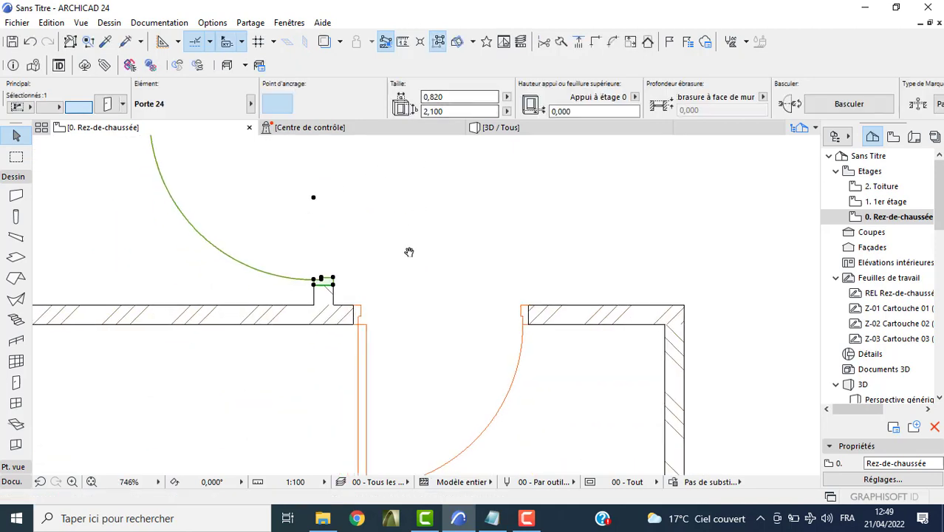
{"action": "left_click", "coordinate": [358, 321]}
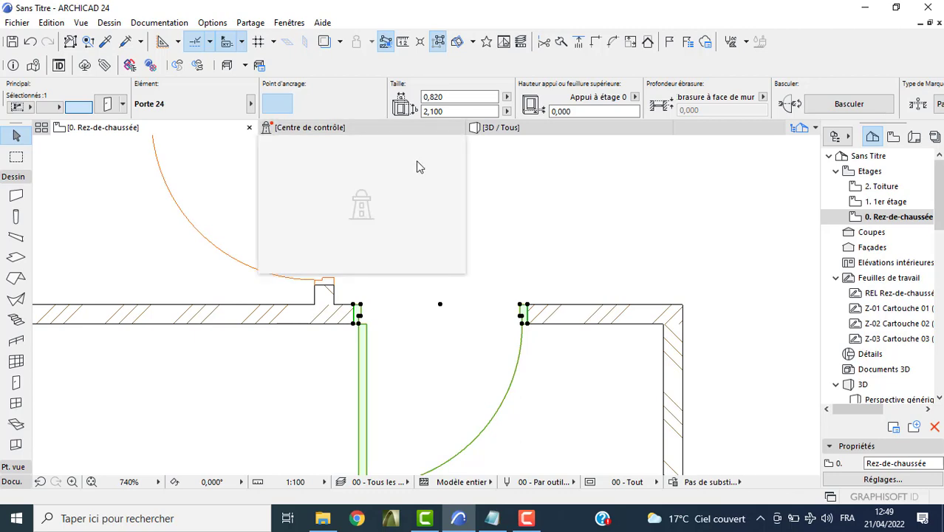
{"action": "left_click", "coordinate": [533, 296]}
{"action": "scroll", "coordinate": [531, 224], "scroll_direction": "down", "scroll_amount": 3}
{"action": "scroll", "coordinate": [477, 285], "scroll_direction": "down", "scroll_amount": 1}
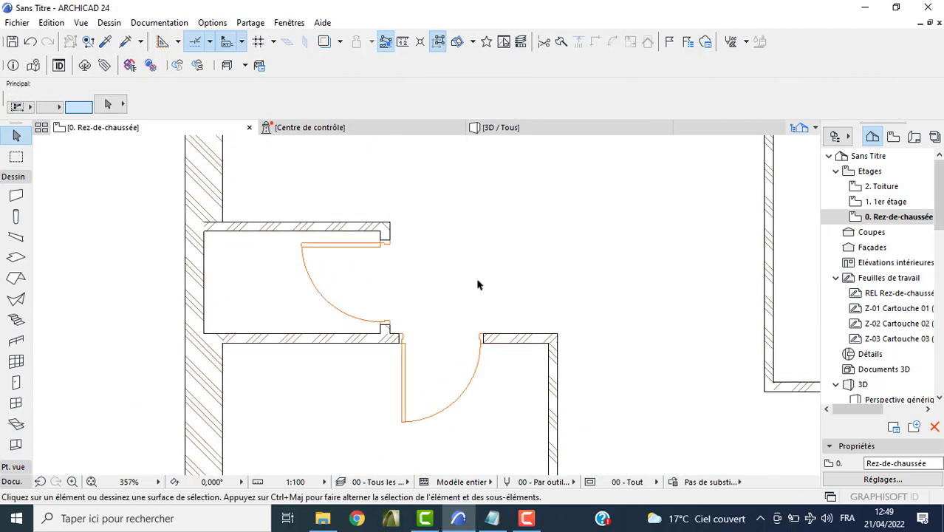
{"action": "scroll", "coordinate": [443, 259], "scroll_direction": "down", "scroll_amount": 3}
{"action": "scroll", "coordinate": [460, 211], "scroll_direction": "down", "scroll_amount": 2}
{"action": "scroll", "coordinate": [480, 222], "scroll_direction": "up", "scroll_amount": 2}
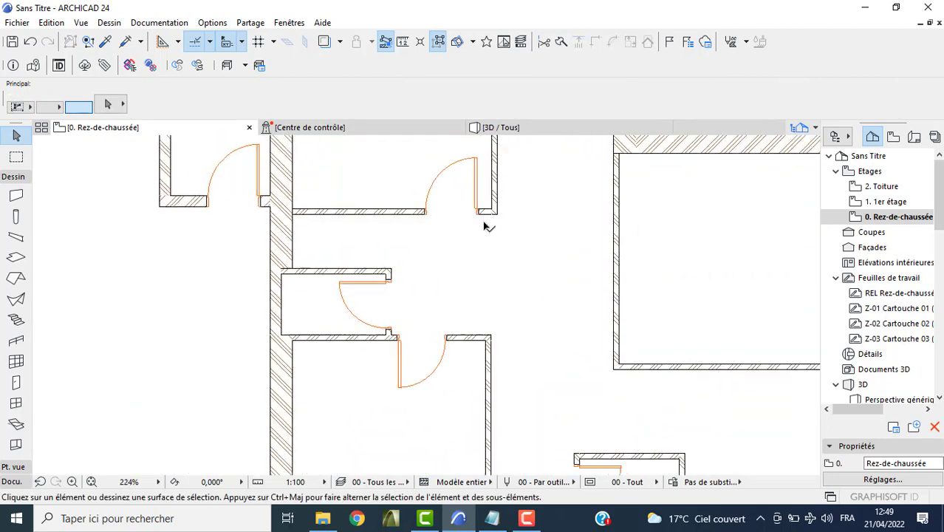
{"action": "scroll", "coordinate": [476, 214], "scroll_direction": "up", "scroll_amount": 2}
{"action": "left_click", "coordinate": [475, 211]}
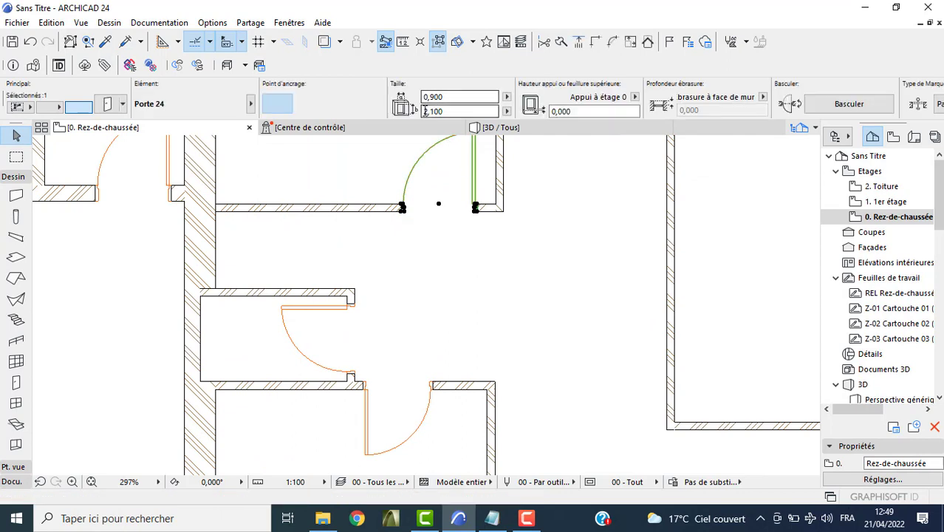
{"action": "left_click", "coordinate": [476, 207]}
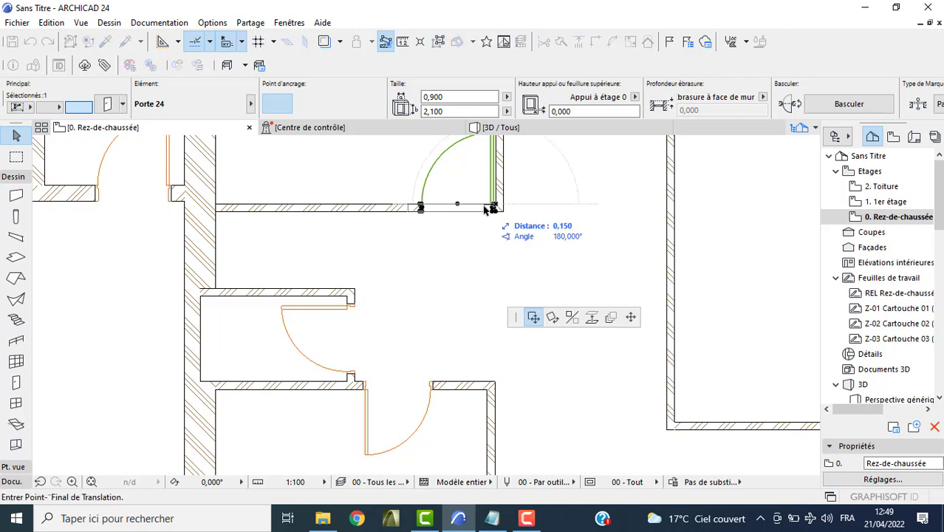
{"action": "type", "text": "0,"}
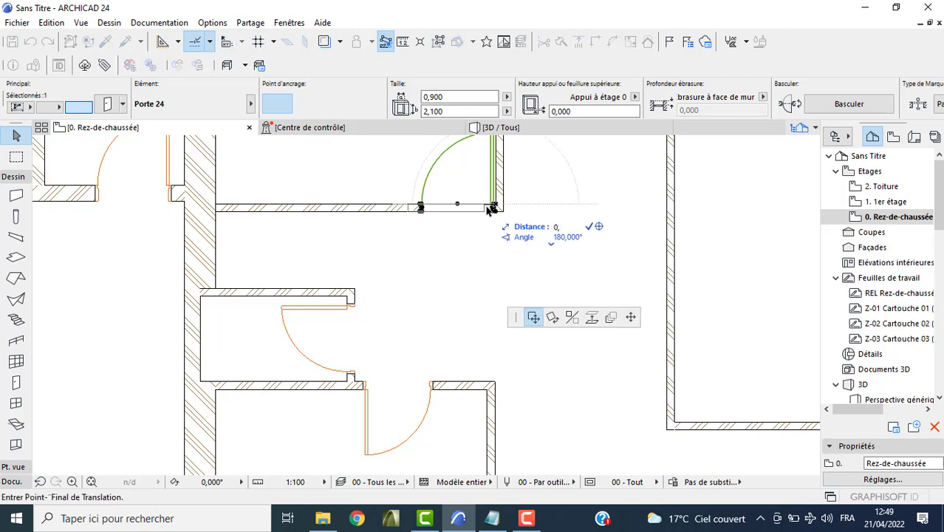
{"action": "key", "text": "Return"}
Open Slab Default Settings and edit the 0,350 Béton armé (Coulé) slab thickness
{"action": "scroll", "coordinate": [222, 211], "scroll_direction": "down", "scroll_amount": 3}
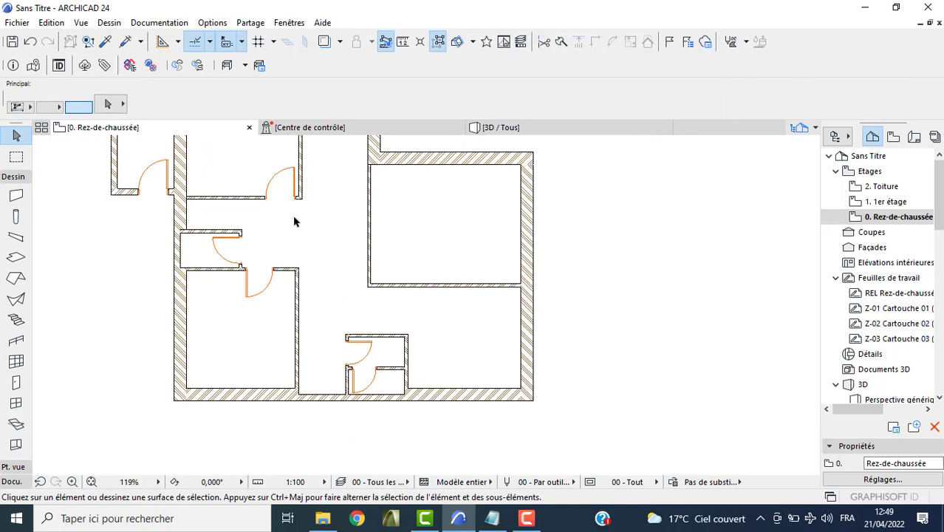
{"action": "middle_click_drag", "start_coordinate": [293, 222], "coordinate": [314, 256]}
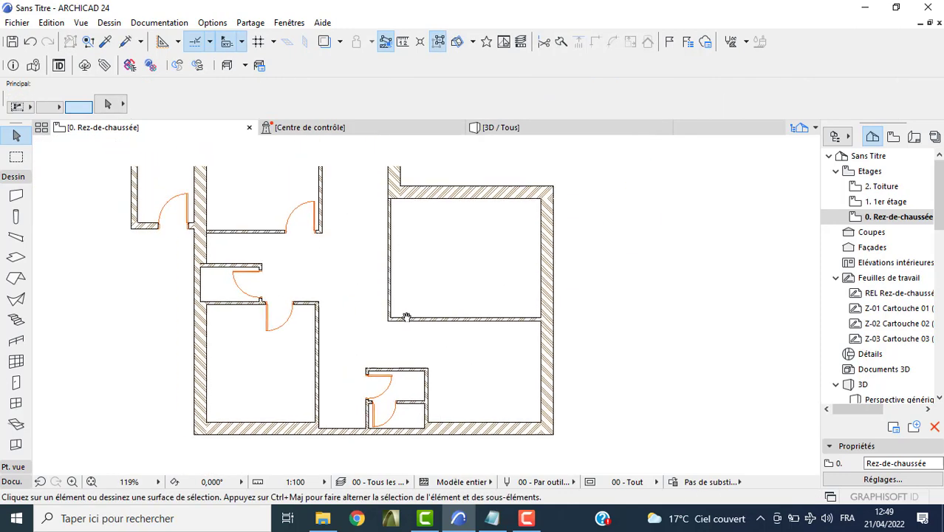
{"action": "double_click", "coordinate": [16, 258]}
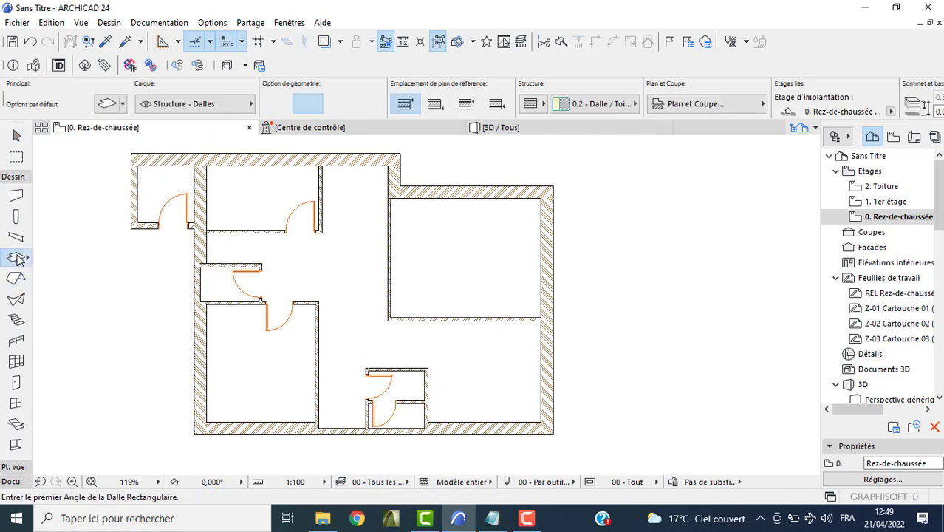
{"action": "left_click", "coordinate": [480, 112]}
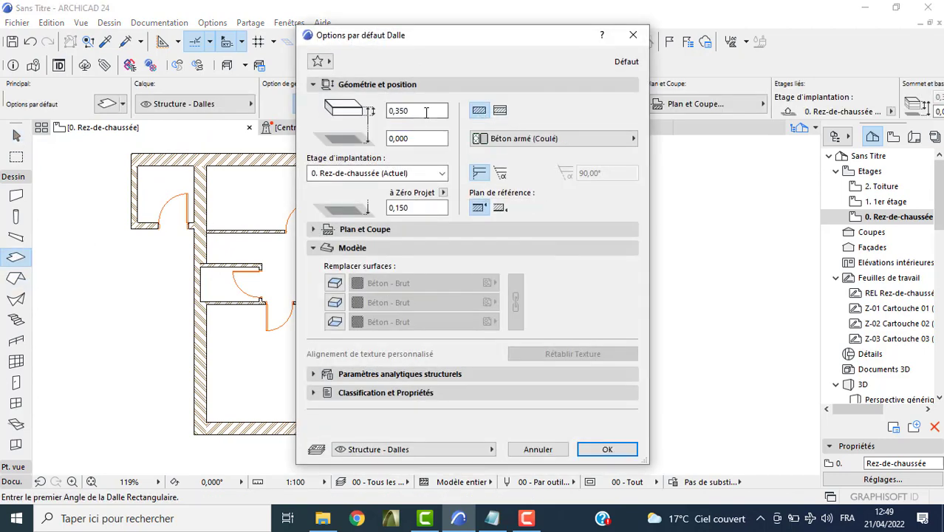
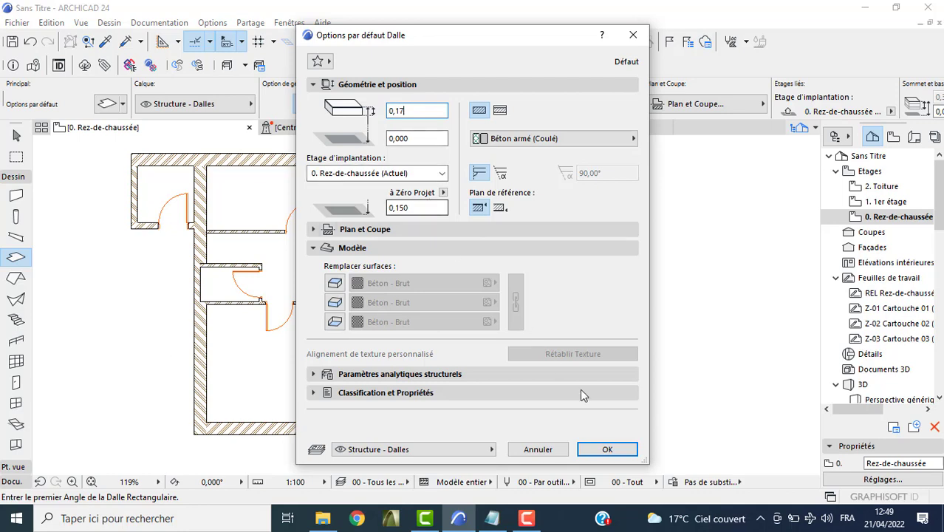
Draw a square 1 × 1 slab in the stairwell corner using default slab settings
{"action": "left_click", "coordinate": [607, 450]}
{"action": "scroll", "coordinate": [388, 159], "scroll_direction": "up", "scroll_amount": 3}
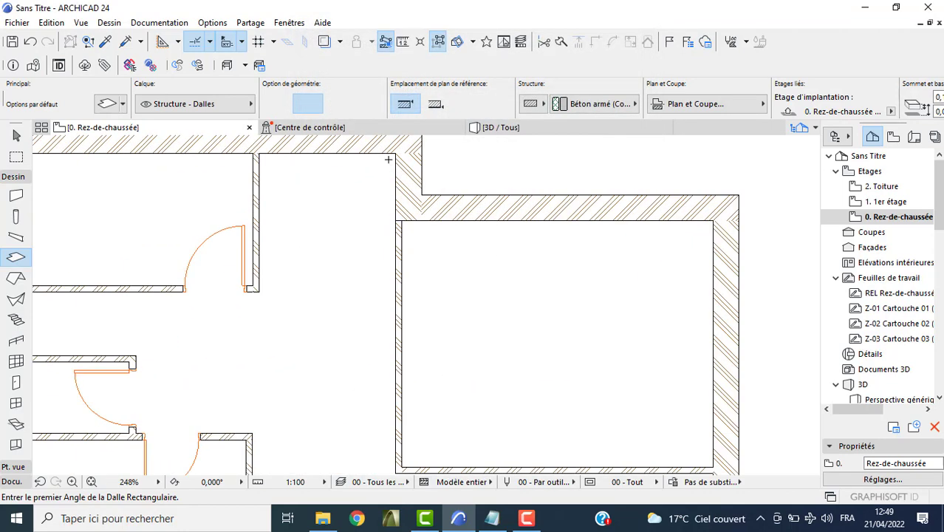
{"action": "left_click", "coordinate": [396, 154]}
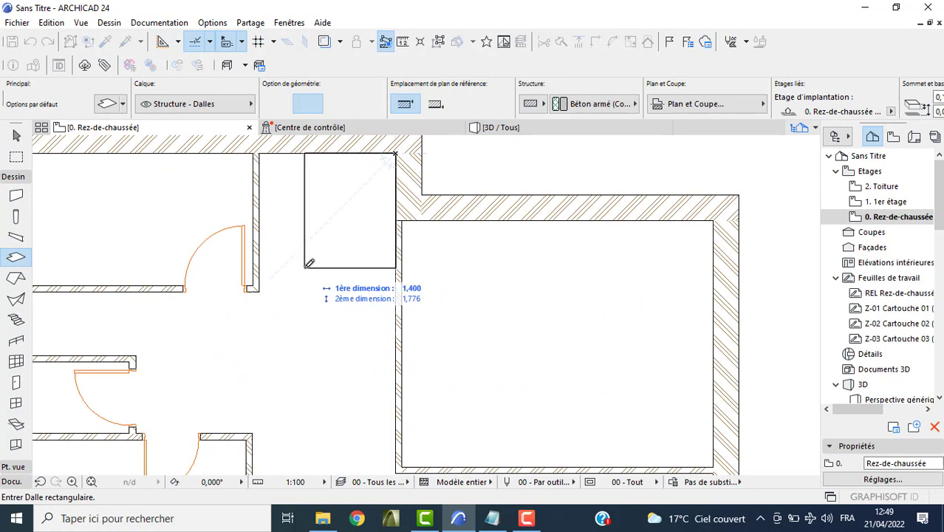
{"action": "type", "text": "1"}
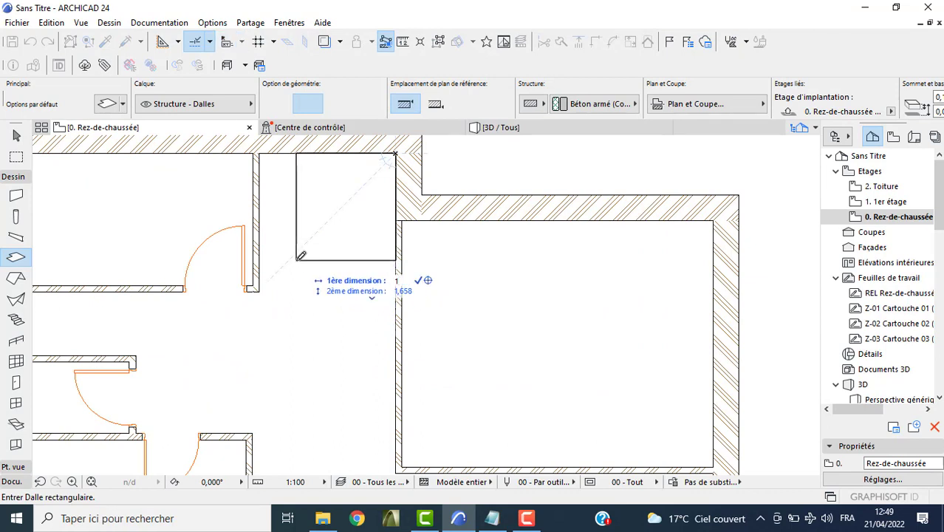
{"action": "key", "text": "Tab"}
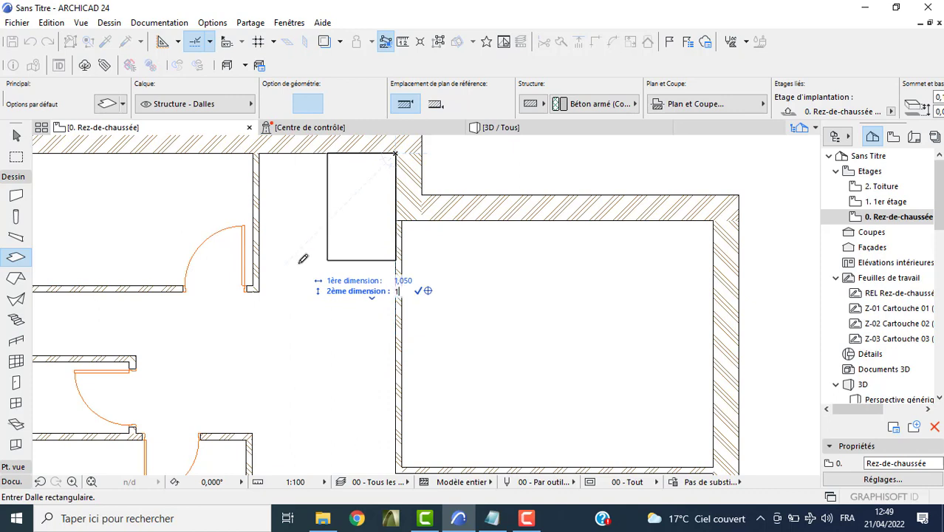
{"action": "type", "text": "1"}
{"action": "key", "text": "Return"}
{"action": "left_click", "coordinate": [331, 213], "text": "shift"}
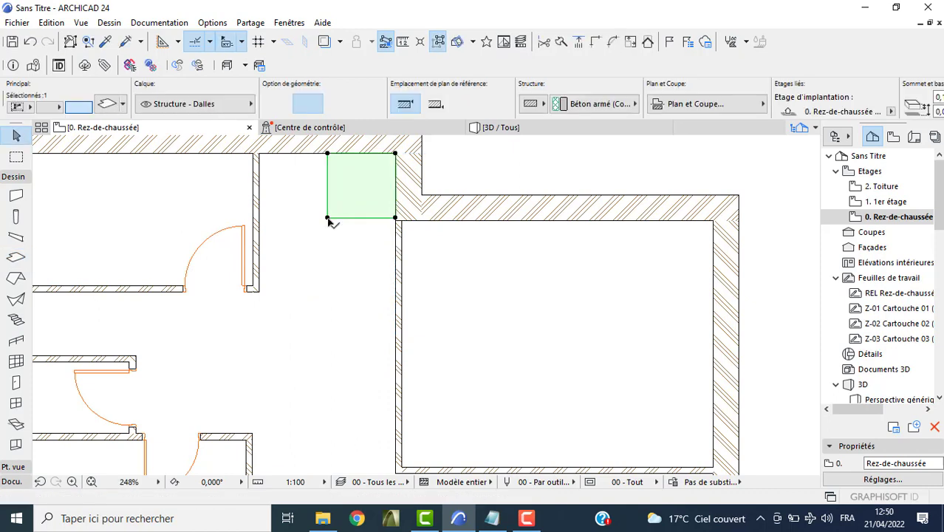
Split the slab diagonally from its bottom-left corner to the right-edge and top-edge midpoints
{"action": "left_click", "coordinate": [561, 44]}
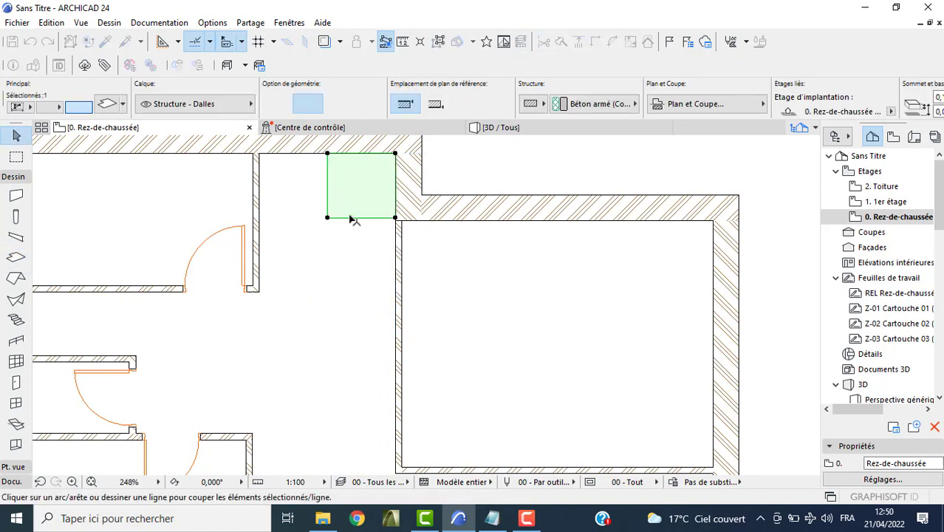
{"action": "left_click", "coordinate": [328, 186]}
{"action": "left_click", "coordinate": [375, 185]}
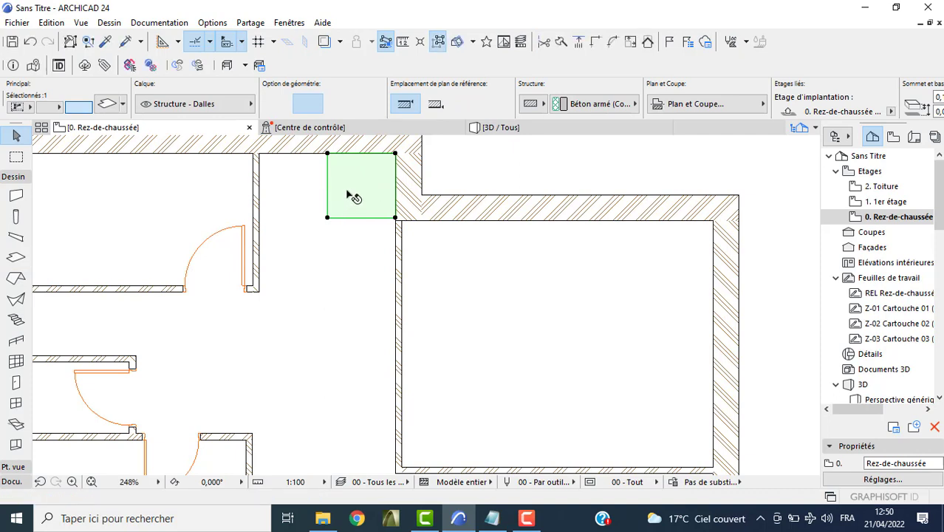
{"action": "left_click", "coordinate": [562, 44]}
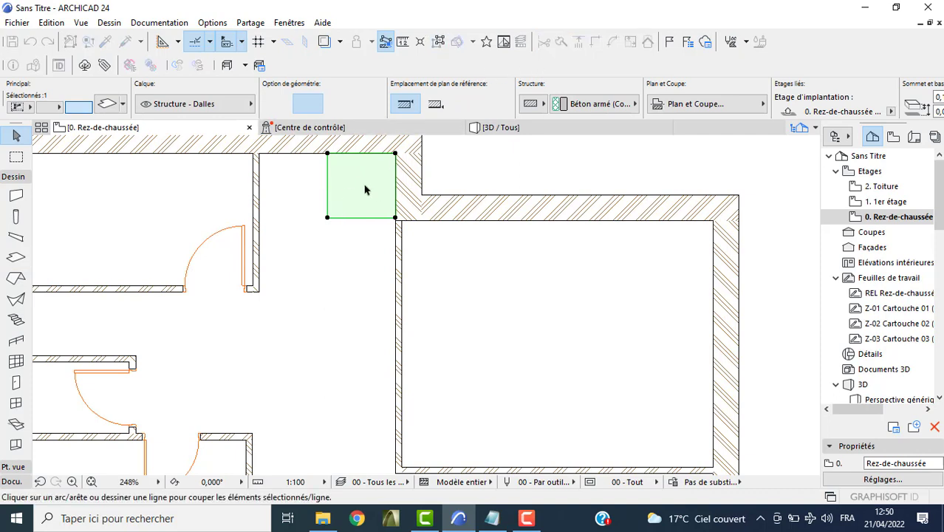
{"action": "left_click", "coordinate": [328, 218]}
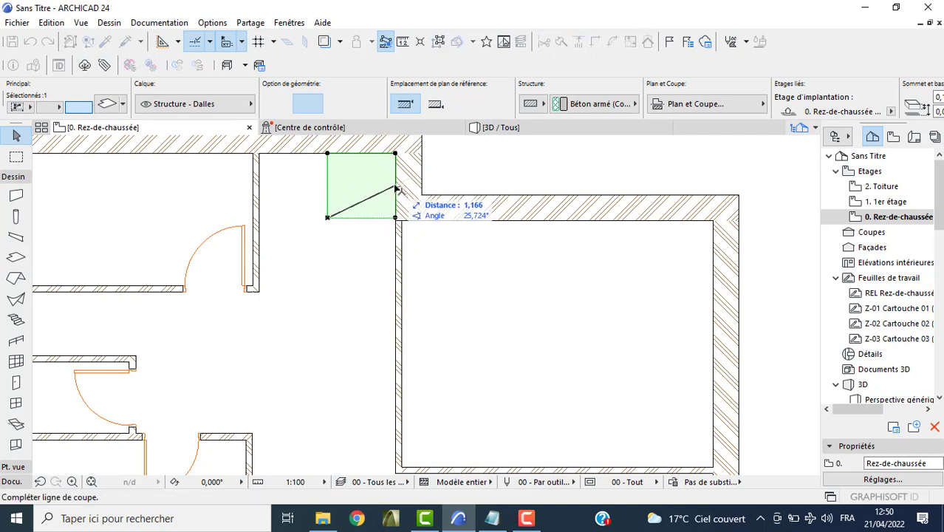
{"action": "left_click", "coordinate": [395, 189]}
{"action": "left_click", "coordinate": [383, 179]}
{"action": "left_click", "coordinate": [560, 46]}
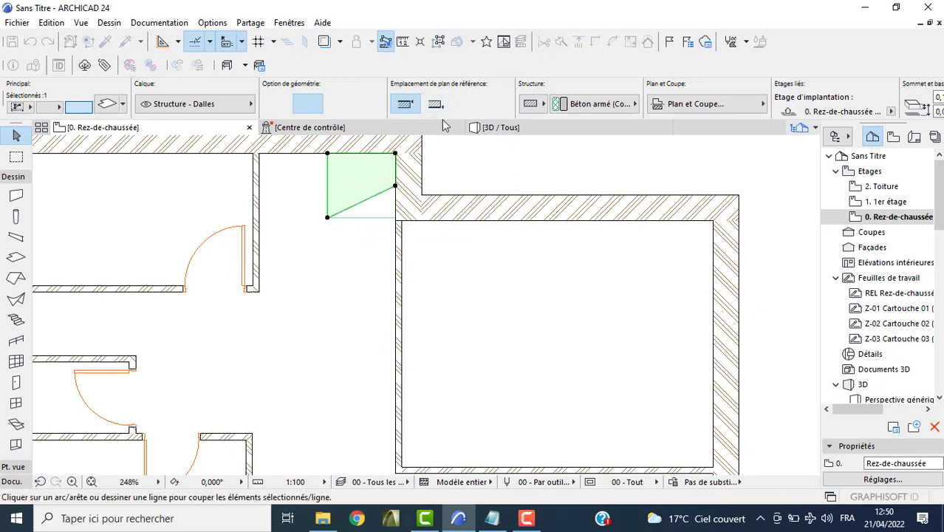
{"action": "left_click", "coordinate": [328, 218]}
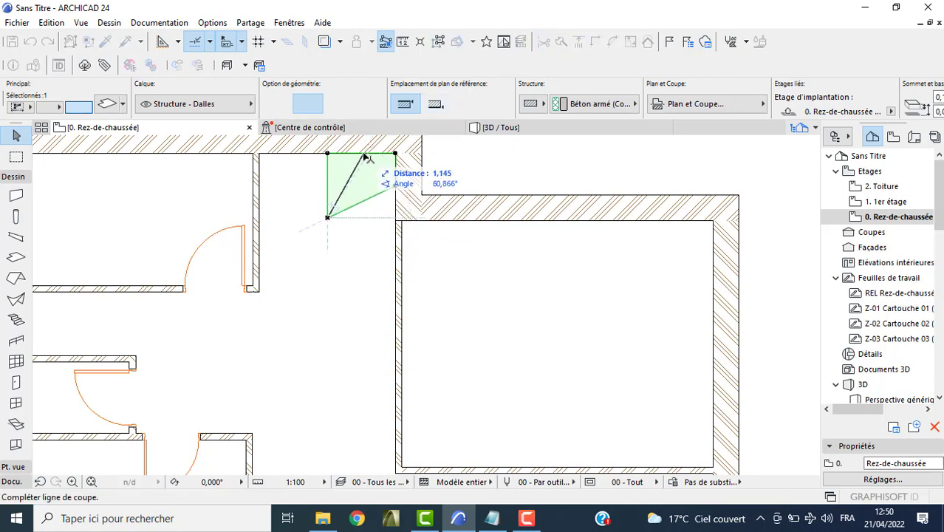
{"action": "left_click", "coordinate": [365, 181]}
{"action": "left_click", "coordinate": [321, 168]}
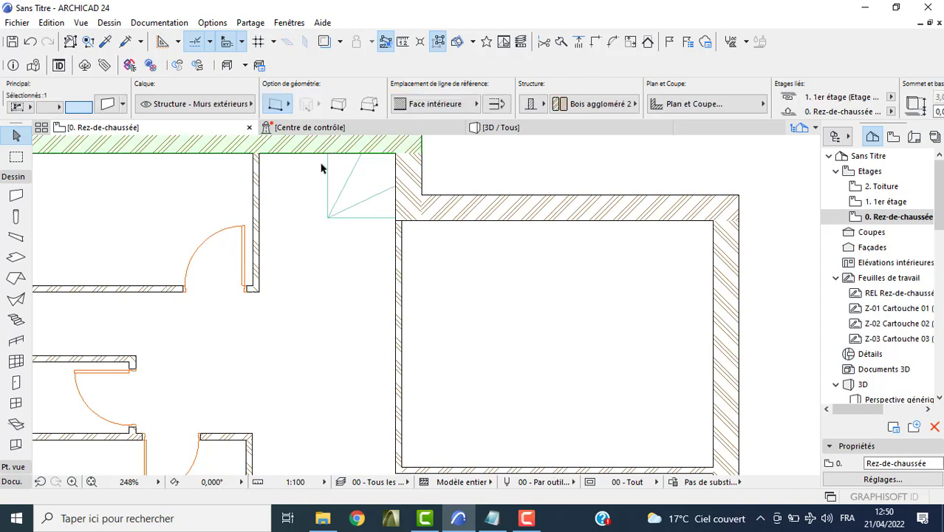
Mirror a copy of the three triangular pieces about a vertical axis through the corner
{"action": "left_click", "coordinate": [359, 245]}
{"action": "left_click", "coordinate": [309, 195]}
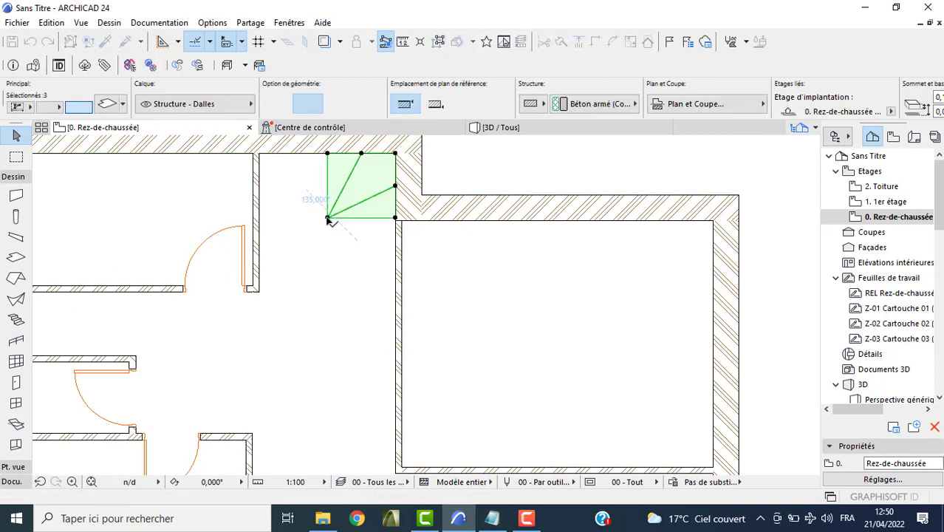
{"action": "left_click", "coordinate": [357, 226]}
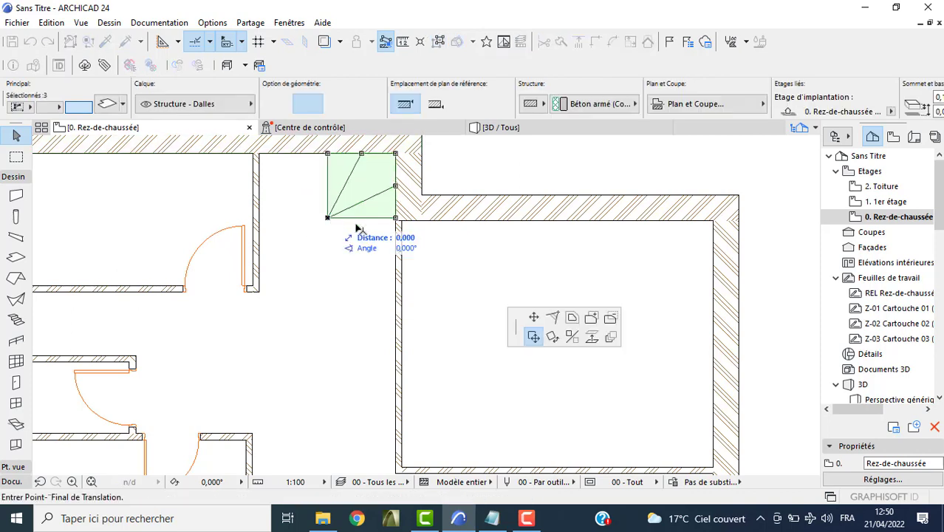
{"action": "left_click", "coordinate": [572, 337]}
{"action": "left_click", "coordinate": [328, 218]}
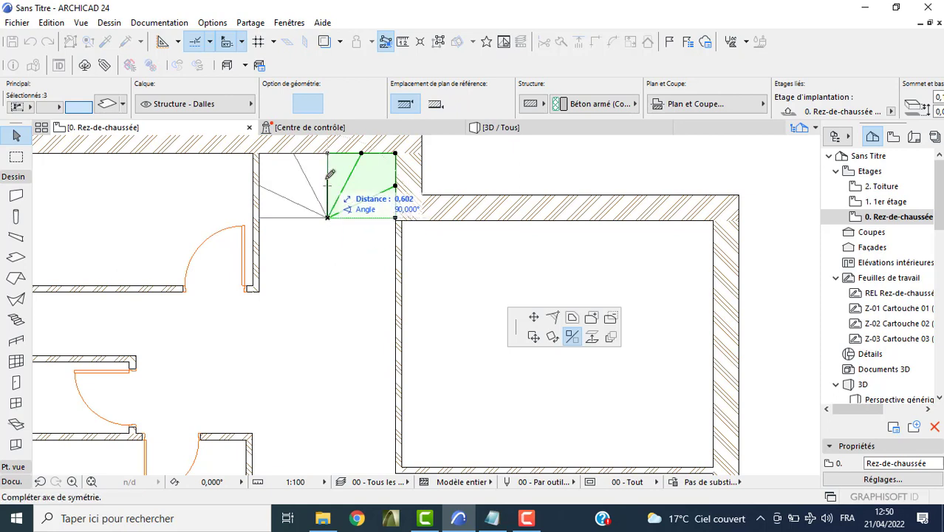
{"action": "left_click", "coordinate": [328, 175]}
{"action": "key", "text": "Escape"}
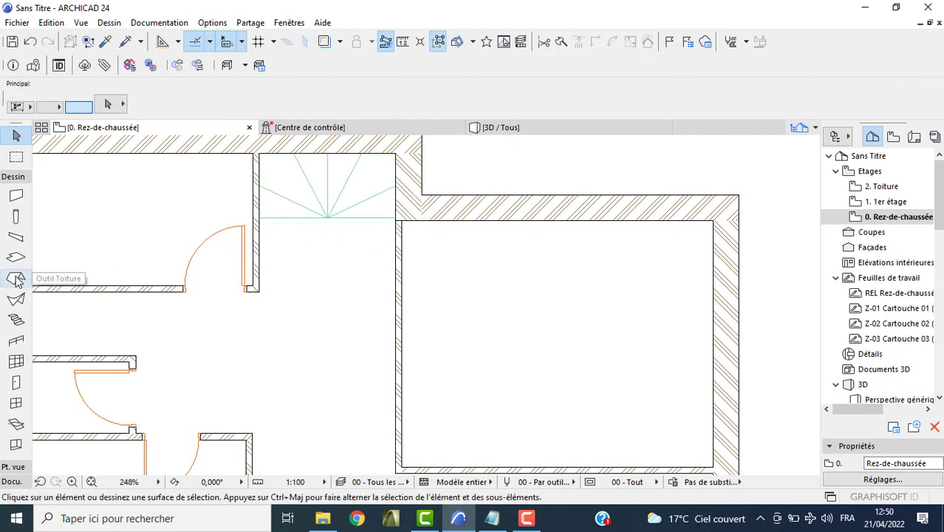
Draw a rectangular tread slab from the wall corner below the winder
{"action": "left_click", "coordinate": [14, 259]}
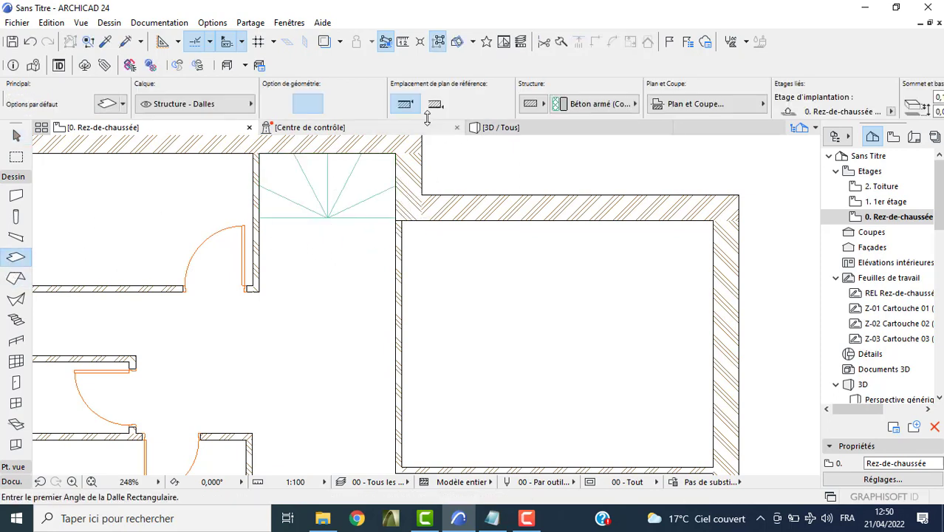
{"action": "scroll", "coordinate": [329, 208], "scroll_direction": "up", "scroll_amount": 4}
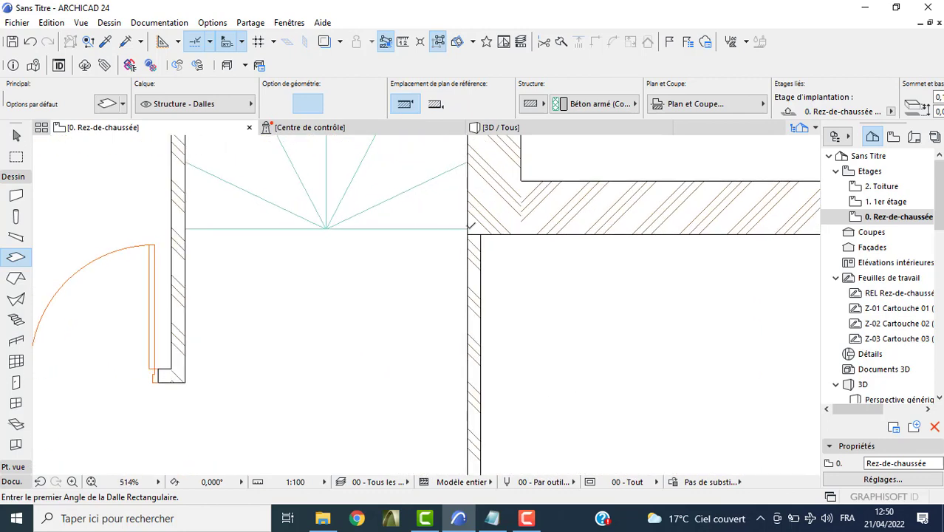
{"action": "left_click", "coordinate": [468, 229]}
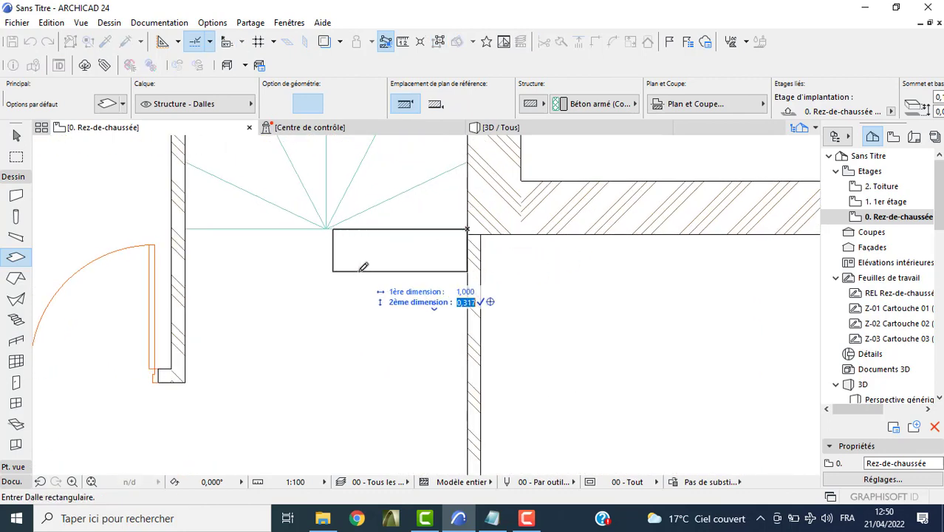
{"action": "type", "text": "0,3"}
{"action": "key", "text": "Return"}
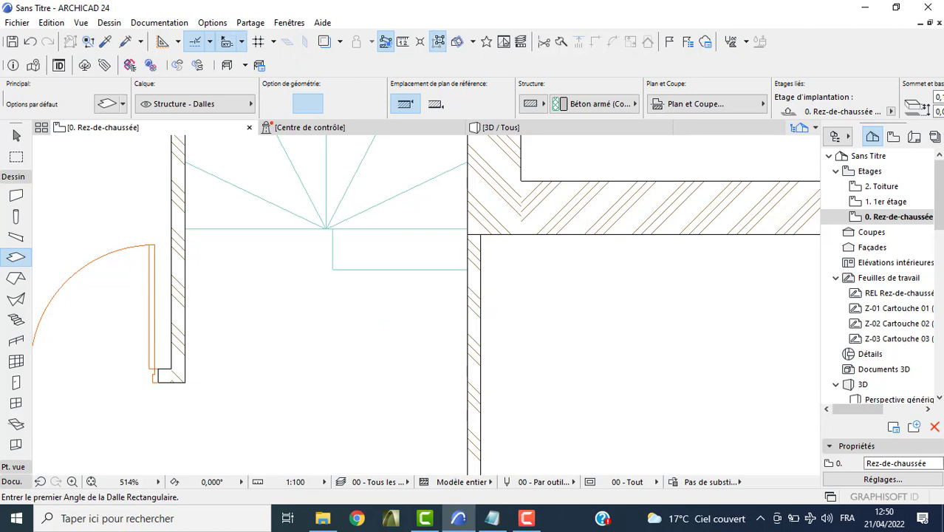
{"action": "key", "text": "Escape"}
Make multiple moved copies of the tread downward to form a straight flight of six
{"action": "left_click", "coordinate": [348, 267]}
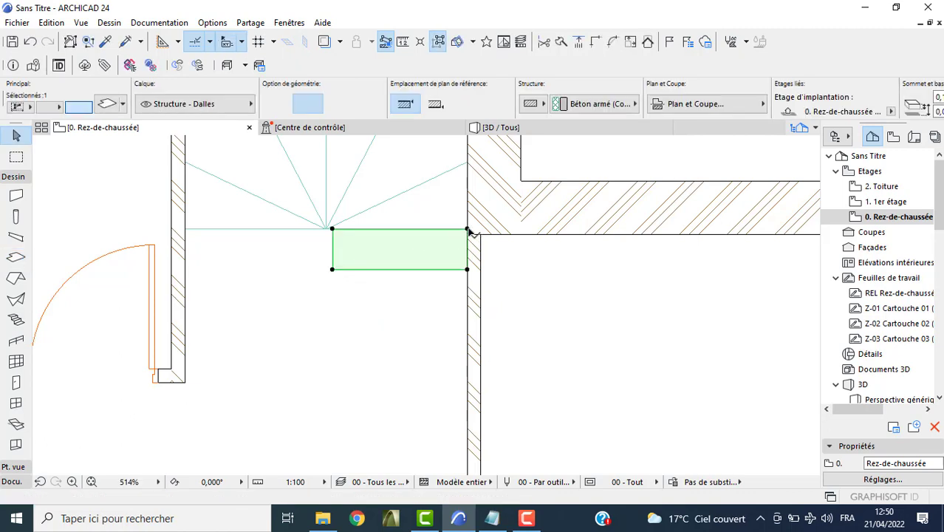
{"action": "key", "text": "ctrl+m"}
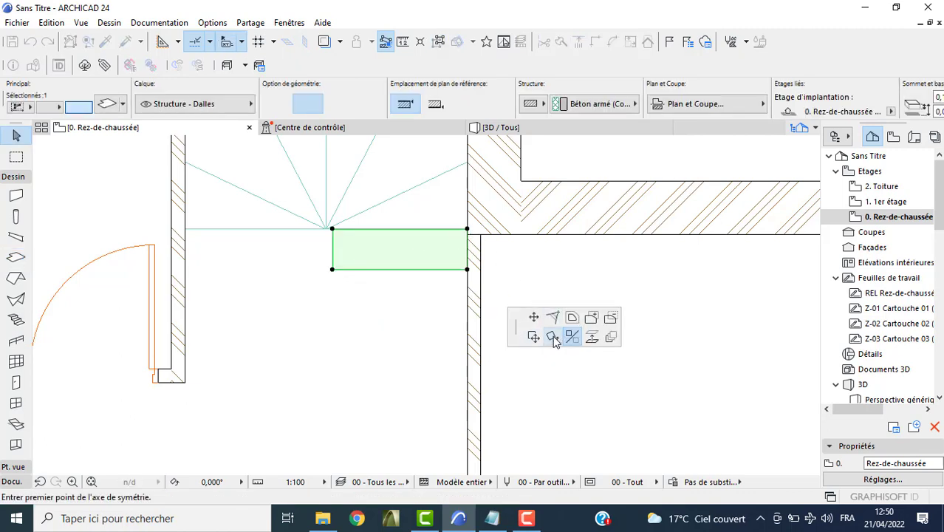
{"action": "left_click", "coordinate": [534, 338]}
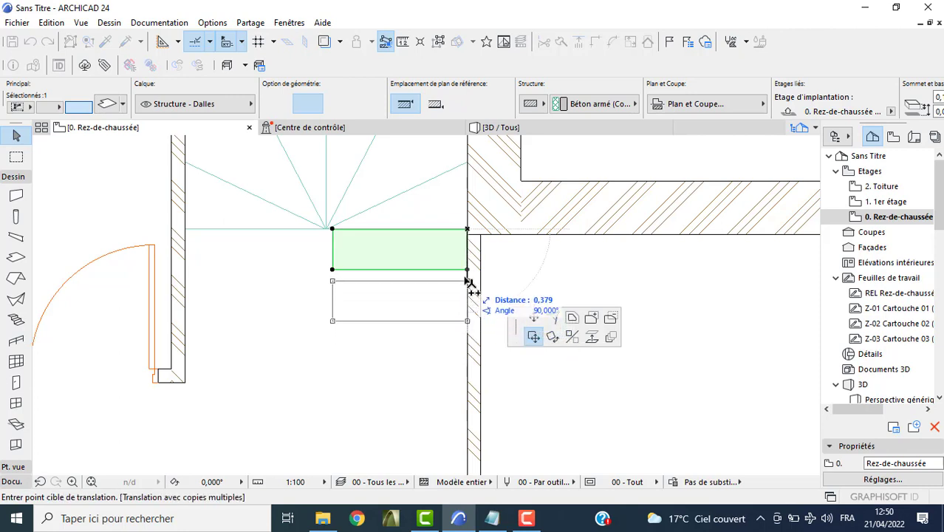
{"action": "left_click", "coordinate": [467, 272]}
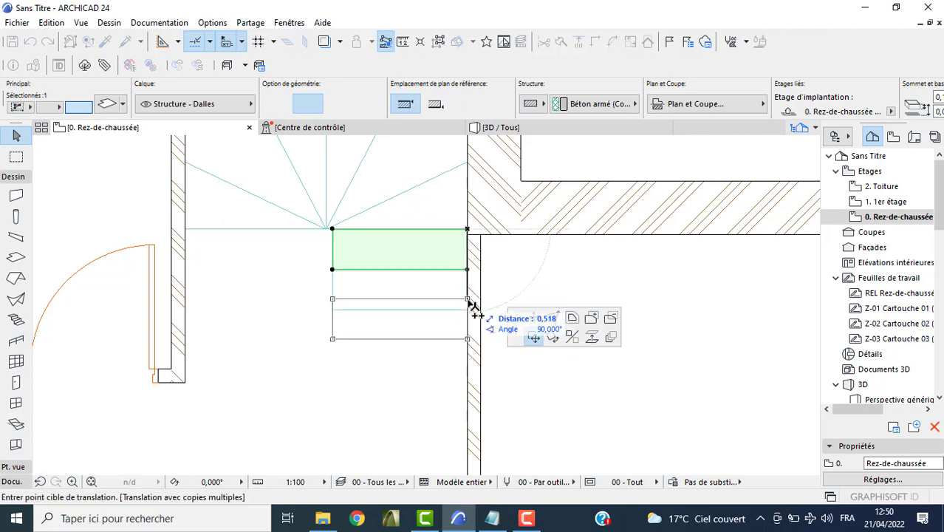
{"action": "left_click", "coordinate": [466, 352]}
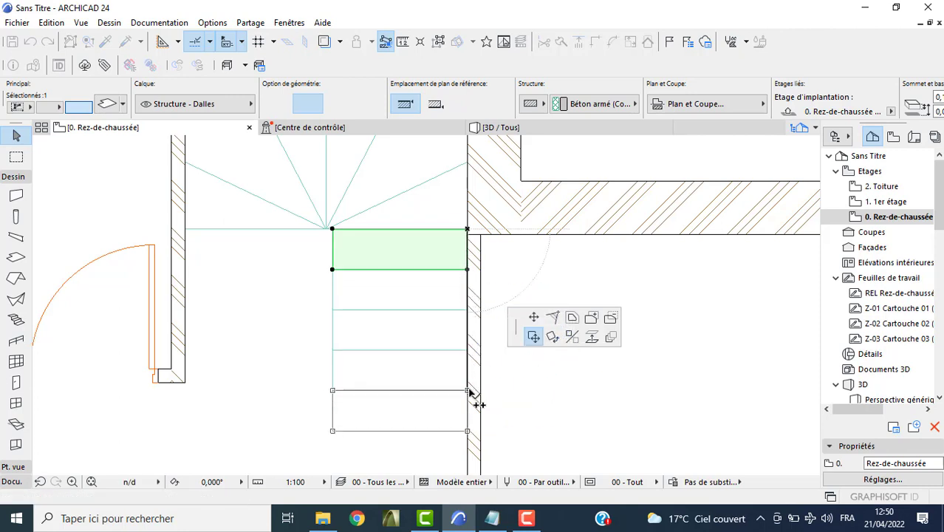
{"action": "left_click", "coordinate": [467, 393]}
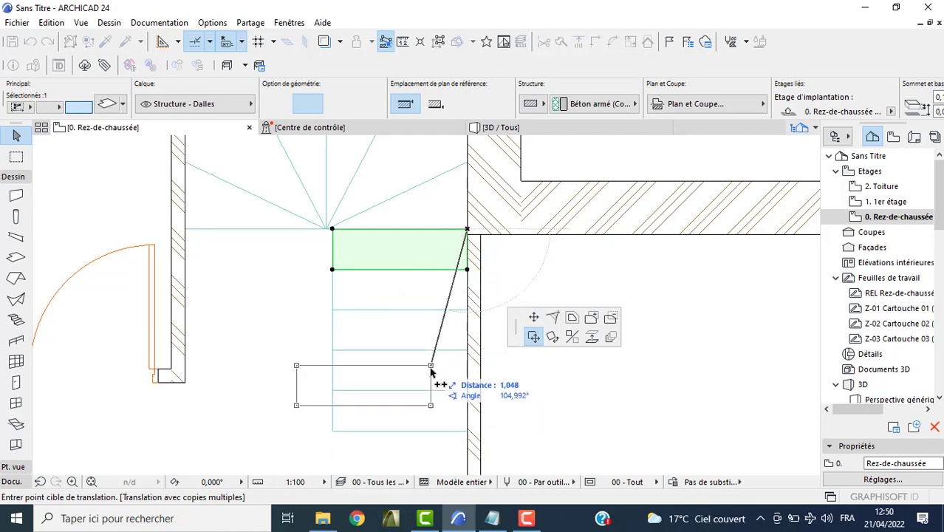
{"action": "left_click", "coordinate": [469, 436]}
{"action": "key", "text": "Escape"}
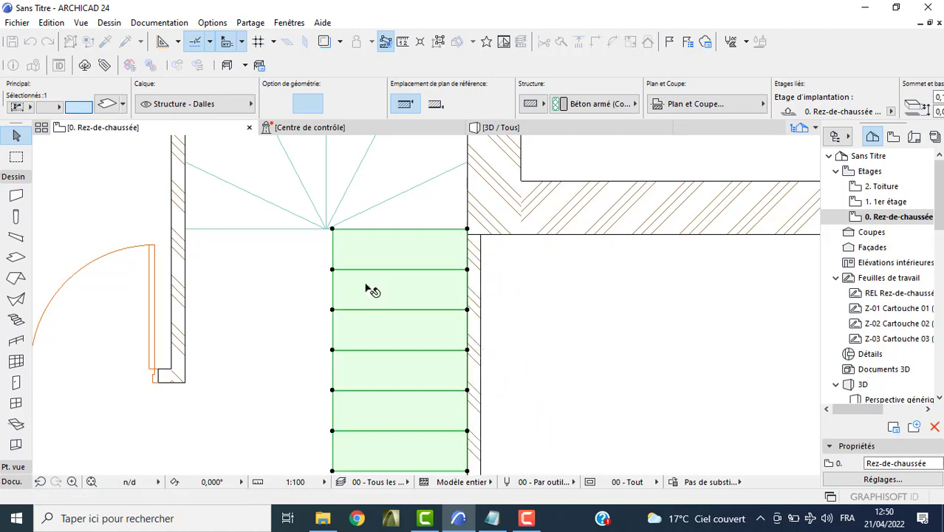
{"action": "key", "text": "Escape"}
Copy the six-tread flight into the left half of the stairwell
{"action": "scroll", "coordinate": [362, 289], "scroll_direction": "down", "scroll_amount": 3}
{"action": "left_click_drag", "start_coordinate": [324, 252], "coordinate": [381, 386]}
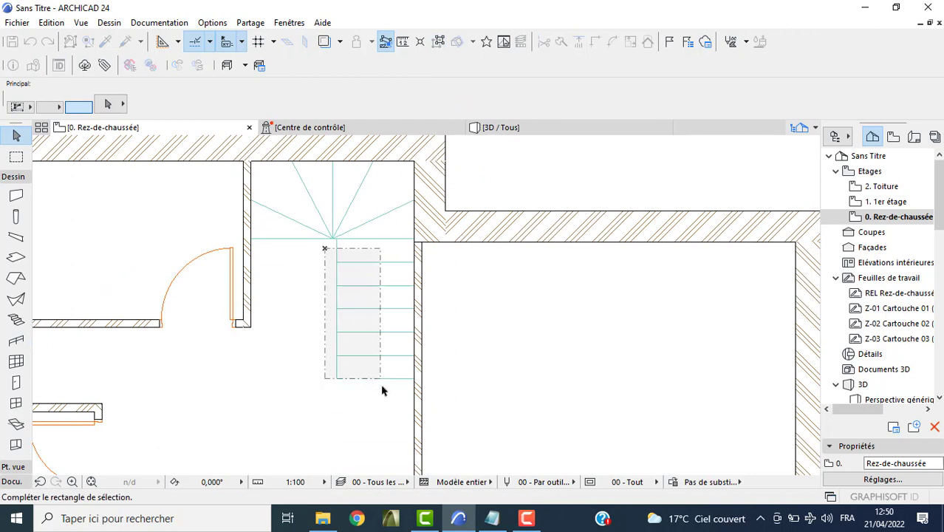
{"action": "mouse_move", "coordinate": [327, 247]}
{"action": "left_mouse_down"}
{"action": "mouse_move", "coordinate": [386, 394]}
{"action": "mouse_move", "coordinate": [337, 266]}
{"action": "left_mouse_up"}
{"action": "left_click", "coordinate": [336, 263]}
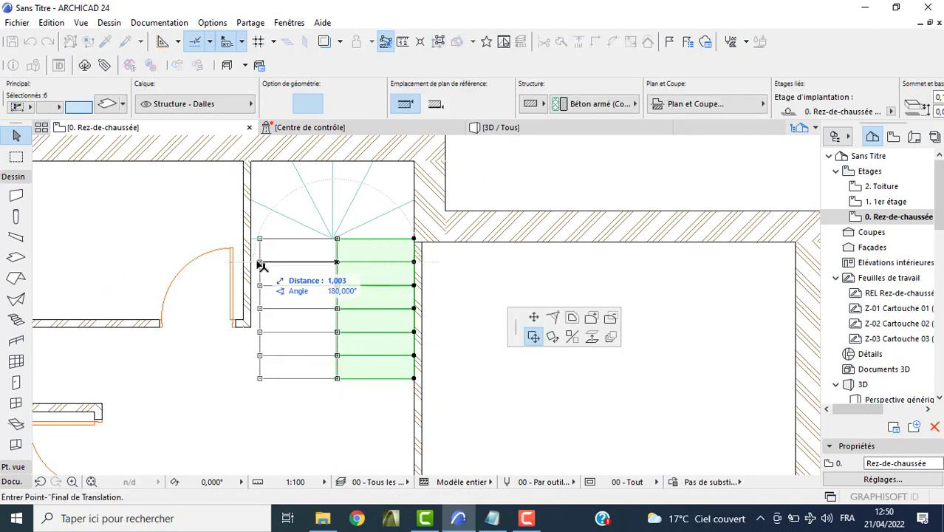
{"action": "left_click", "coordinate": [250, 262]}
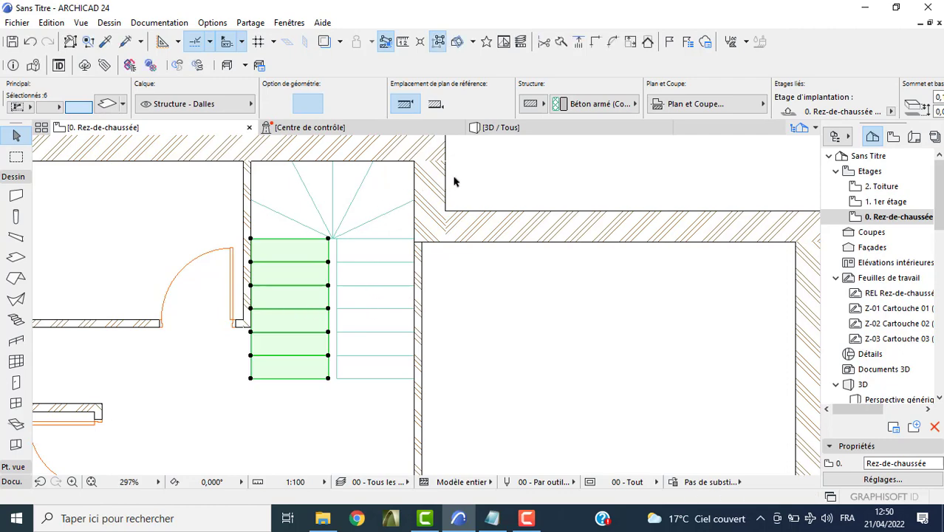
{"action": "key", "text": "Escape"}
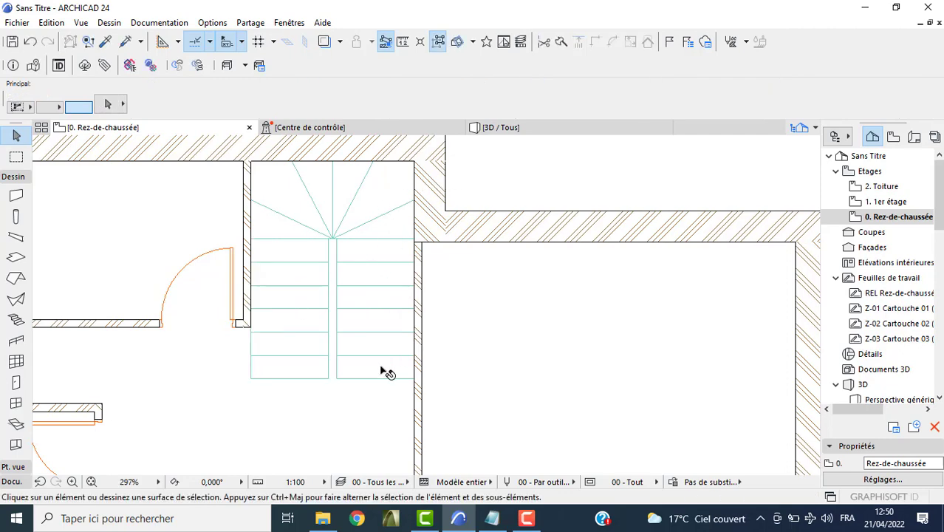
{"action": "left_click", "coordinate": [382, 369]}
Change the tread slab thickness and move the green tread slab up one tread
{"action": "key", "text": "ctrl+t"}
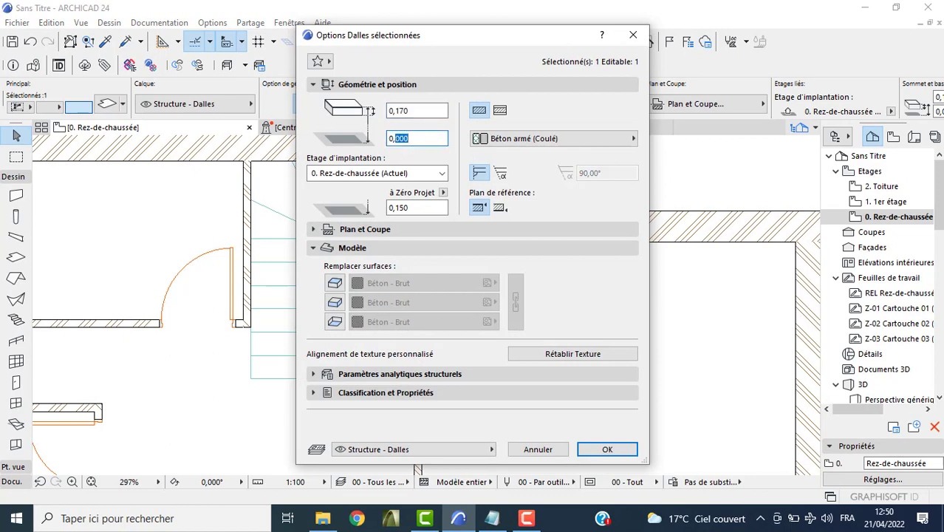
{"action": "key", "text": "Return"}
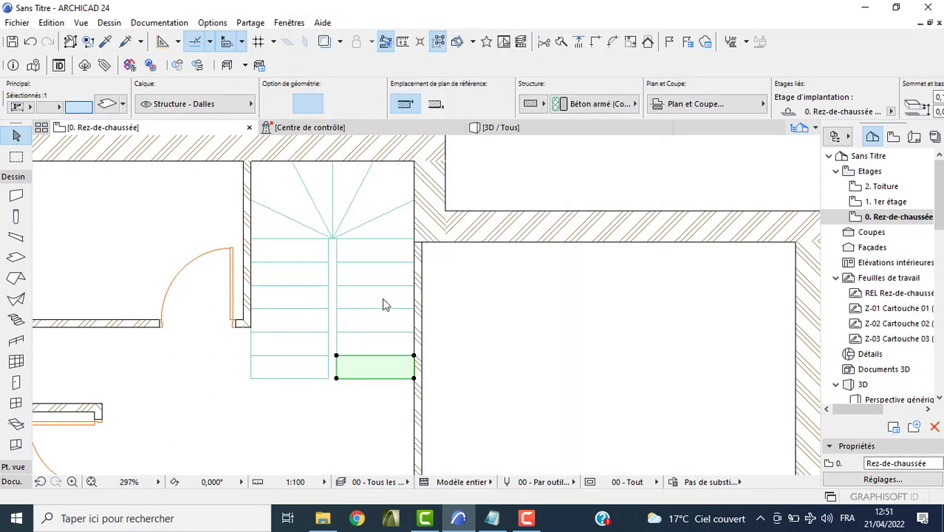
{"action": "left_click_drag", "start_coordinate": [372, 346], "coordinate": [354, 323]}
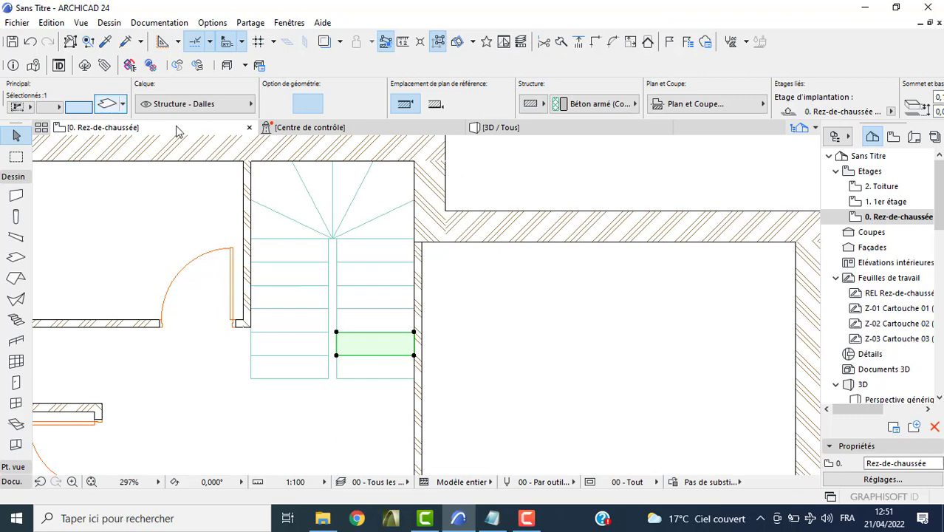
{"action": "key", "text": "ctrl+t"}
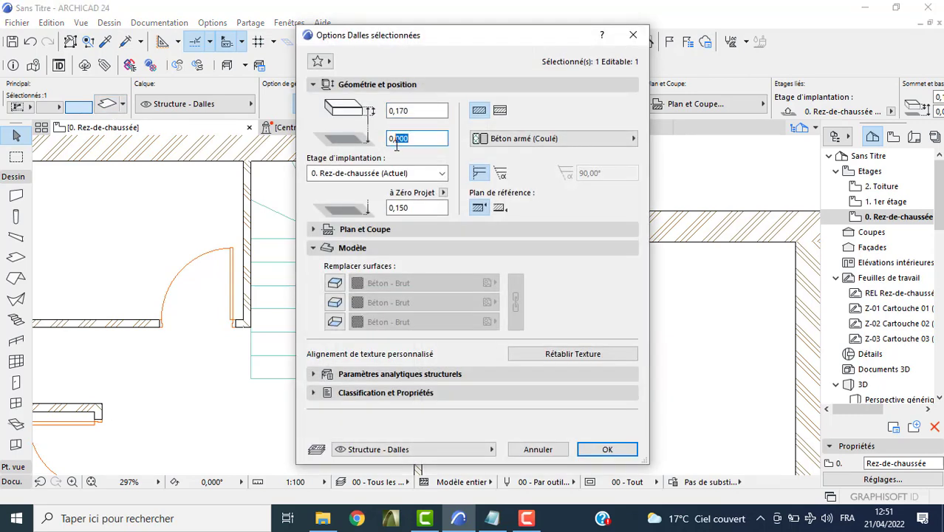
{"action": "key", "text": "Return"}
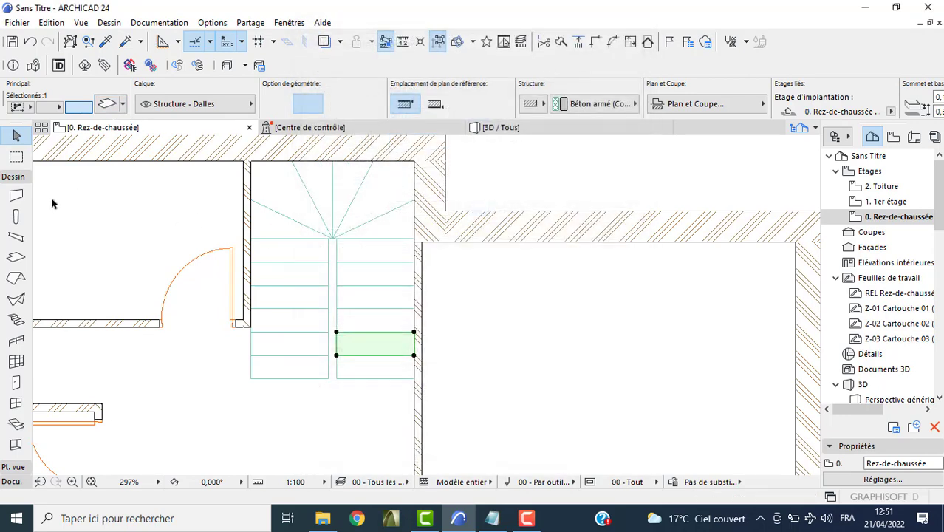
Marquee the whole staircase and check it in the 3D view before returning to the plan
{"action": "left_click", "coordinate": [52, 203]}
{"action": "left_click", "coordinate": [16, 156]}
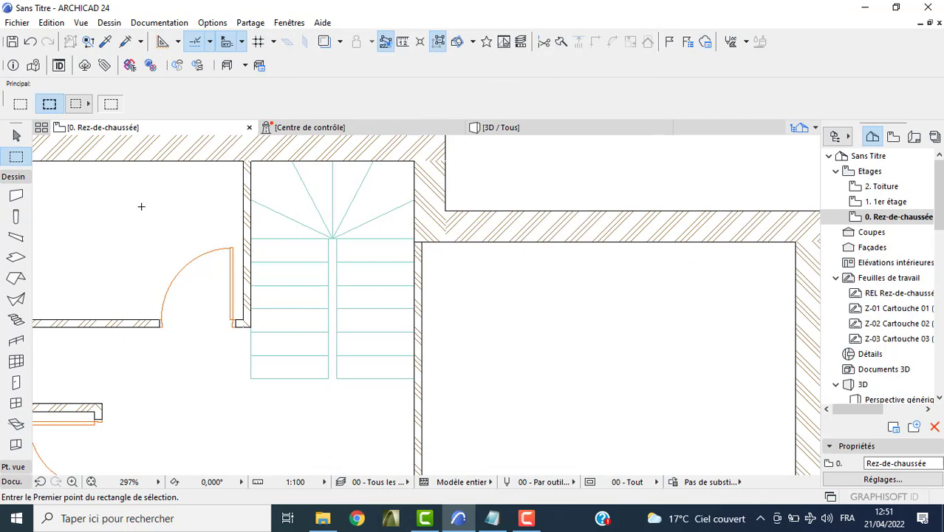
{"action": "left_click", "coordinate": [249, 157]}
{"action": "left_click", "coordinate": [422, 419]}
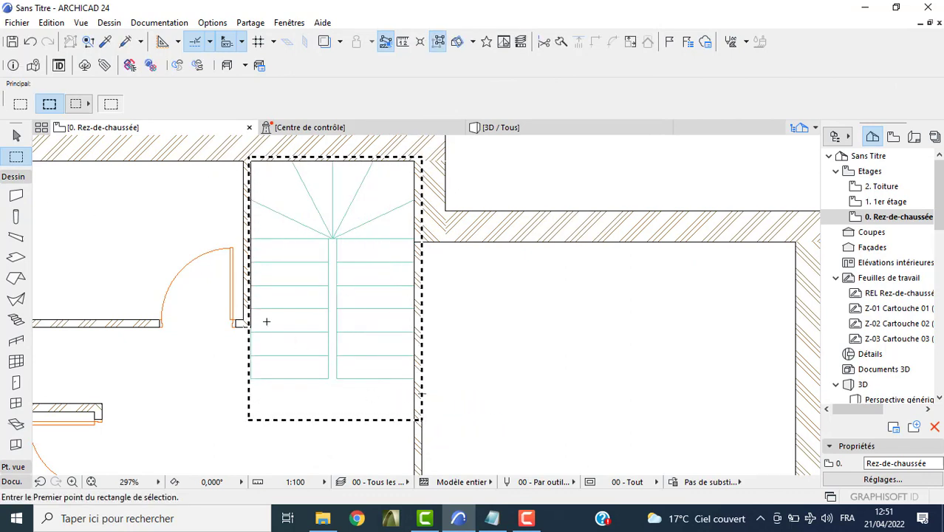
{"action": "key", "text": "F5"}
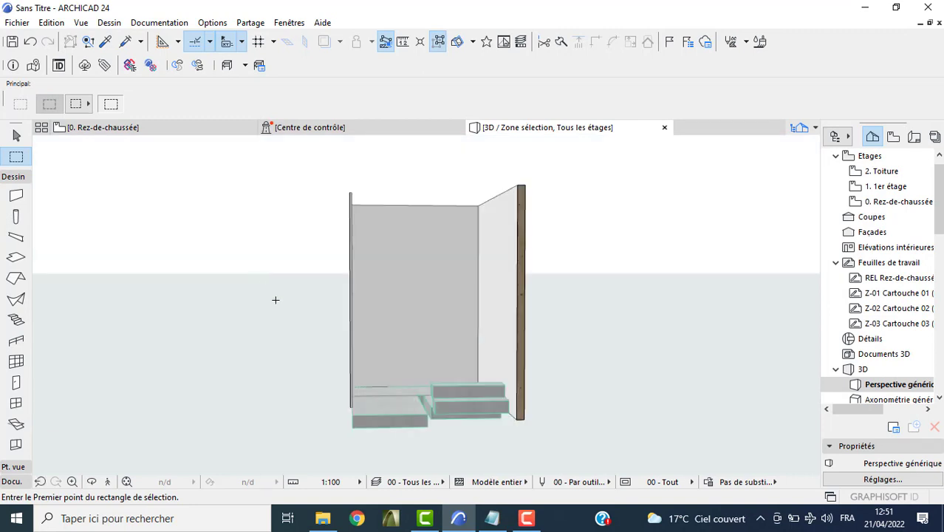
{"action": "mouse_move", "coordinate": [274, 299]}
{"action": "middle_mouse_down", "text": "shift"}
{"action": "mouse_move", "coordinate": [405, 394]}
{"action": "mouse_move", "coordinate": [383, 412]}
{"action": "middle_mouse_up", "text": "shift"}
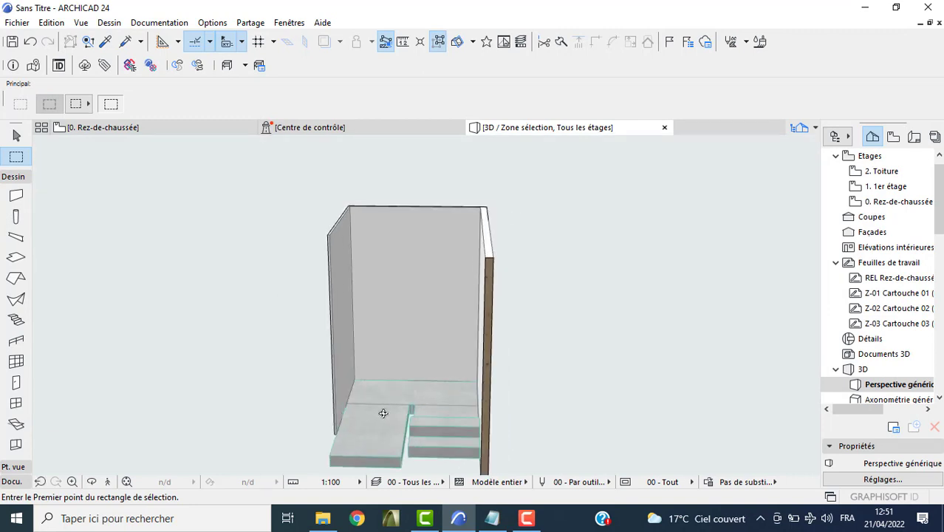
{"action": "left_click", "coordinate": [179, 132]}
Stretch the top of the staircase so it meets the wall
{"action": "left_click_drag", "start_coordinate": [417, 422], "coordinate": [250, 159]}
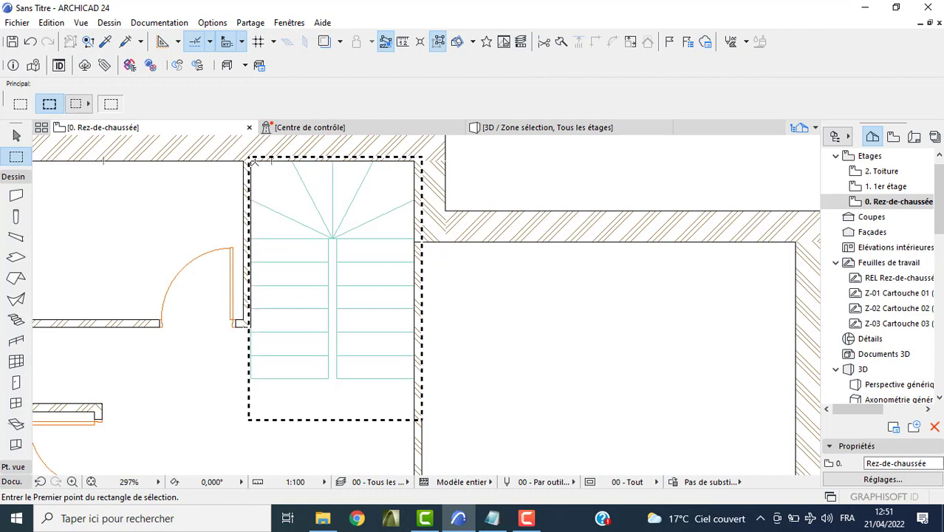
{"action": "key", "text": "ctrl+h"}
{"action": "left_click", "coordinate": [251, 161]}
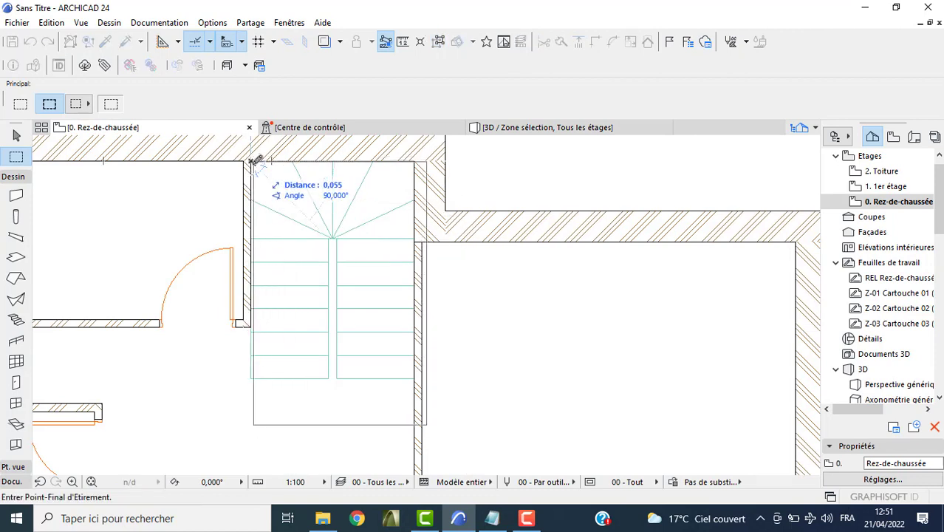
{"action": "left_click", "coordinate": [260, 160]}
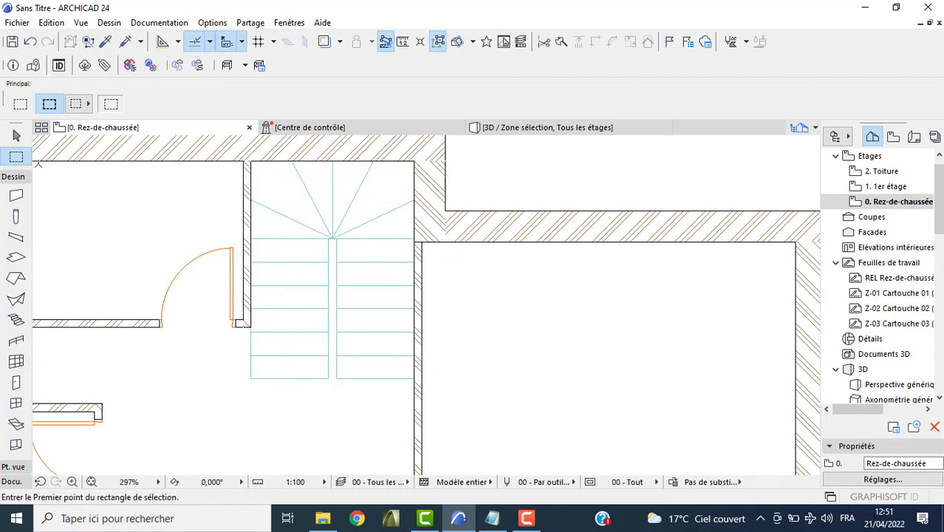
{"action": "left_click", "coordinate": [22, 107]}
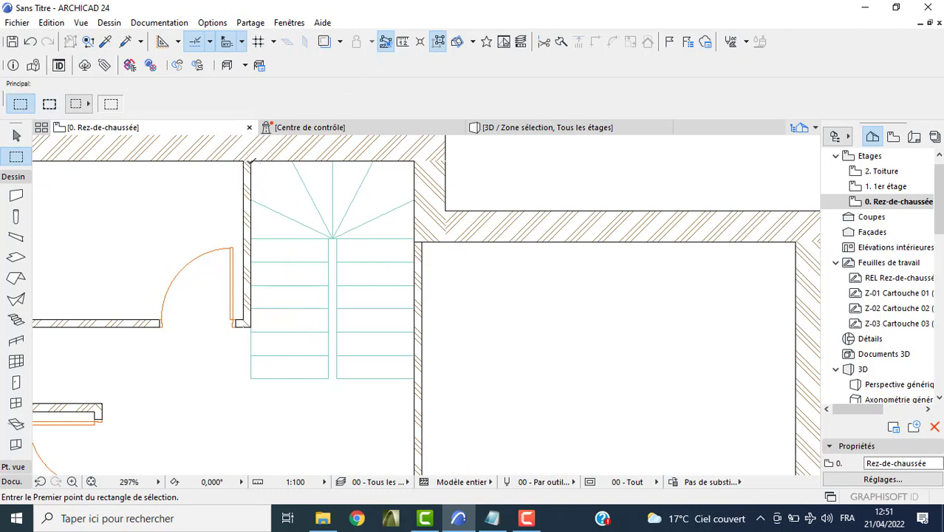
Marquee the ground-floor stair and view it in 3D from a raised oblique angle
{"action": "left_click", "coordinate": [251, 161]}
{"action": "left_click", "coordinate": [414, 418]}
{"action": "key", "text": "F5"}
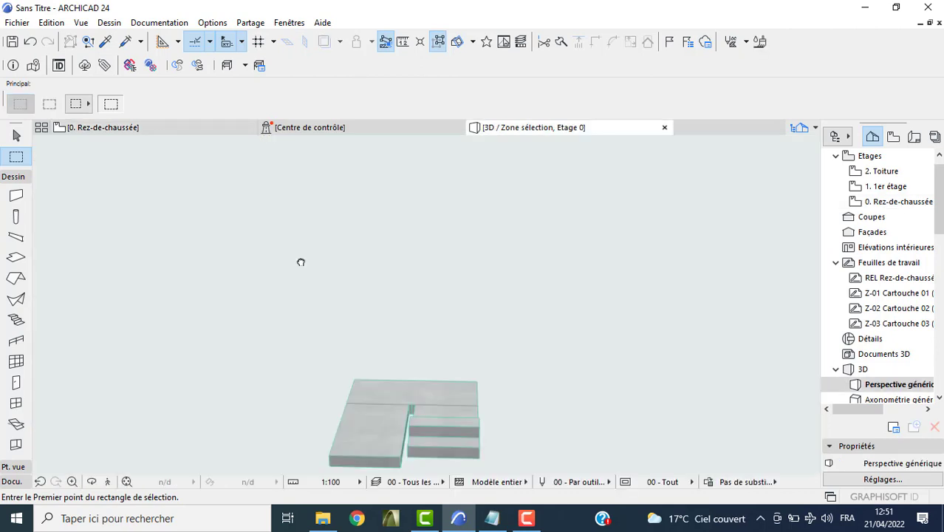
{"action": "scroll", "coordinate": [405, 331], "scroll_direction": "up", "scroll_amount": 1}
{"action": "middle_click_drag", "start_coordinate": [552, 394], "coordinate": [393, 411], "text": "shift"}
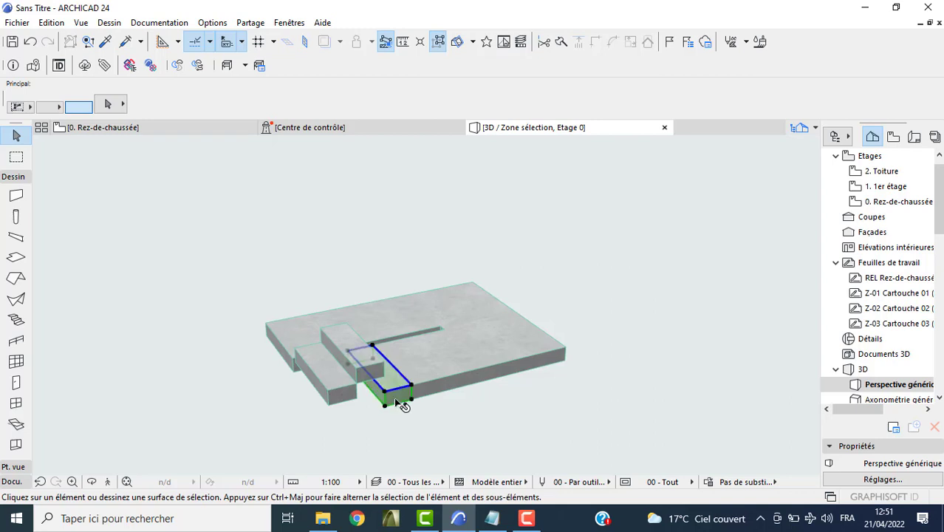
Raise the small tread slab to a new, higher position
{"action": "left_click", "coordinate": [396, 401]}
{"action": "left_click", "coordinate": [394, 401]}
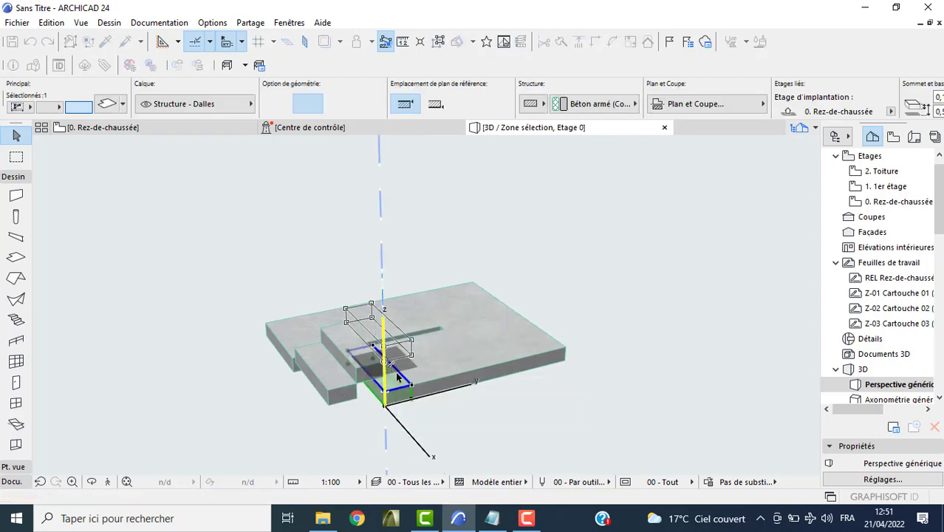
{"action": "left_click", "coordinate": [413, 399]}
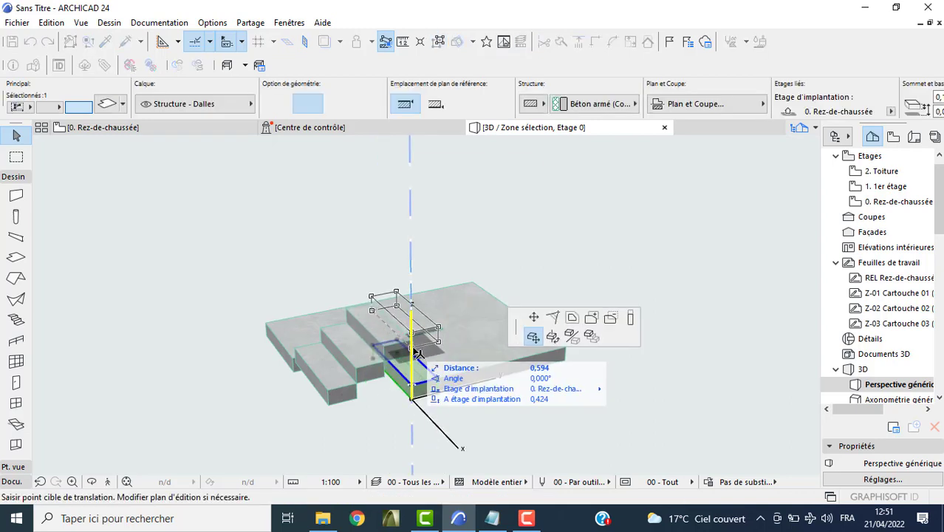
{"action": "left_click", "coordinate": [418, 353]}
{"action": "middle_click_drag", "start_coordinate": [418, 354], "coordinate": [430, 384], "text": "shift"}
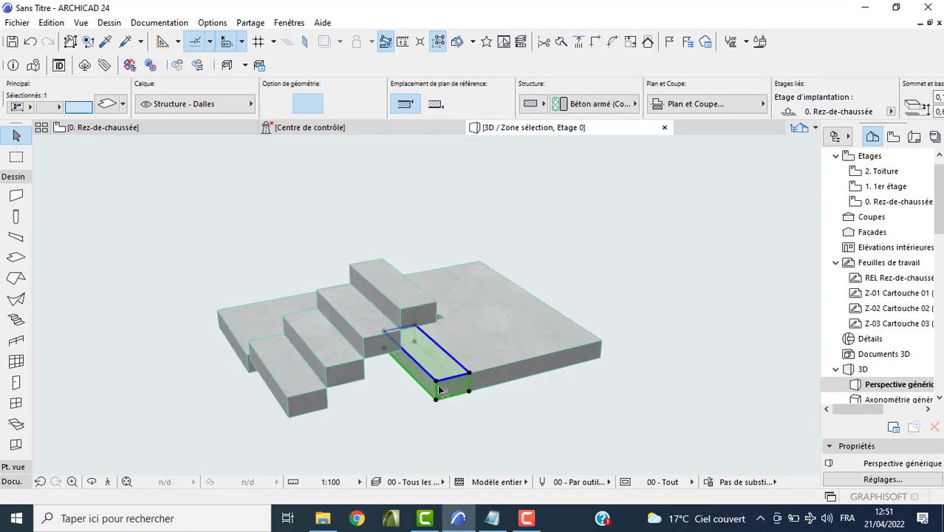
Lift the corner winder slab onto the top step, retrying the placement several times
{"action": "left_click", "coordinate": [436, 402]}
{"action": "left_click", "coordinate": [503, 312]}
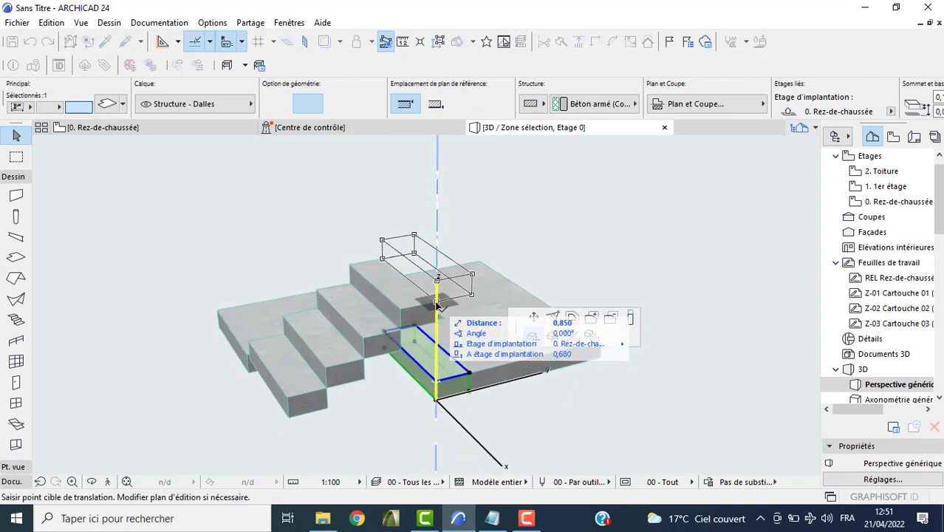
{"action": "left_click", "coordinate": [481, 378]}
{"action": "key", "text": "ctrl+z"}
{"action": "left_click", "coordinate": [470, 390]}
{"action": "left_click", "coordinate": [555, 323]}
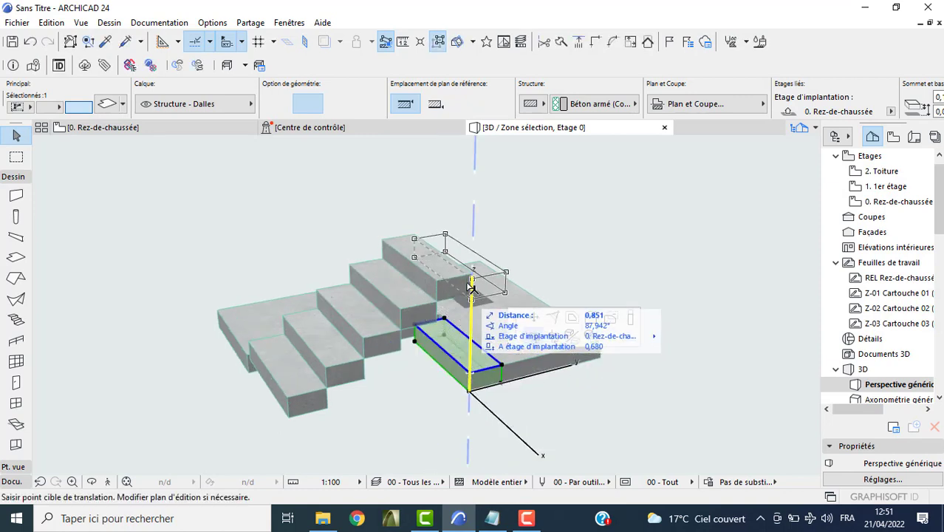
{"action": "left_click", "coordinate": [472, 275]}
{"action": "key", "text": "ctrl+z"}
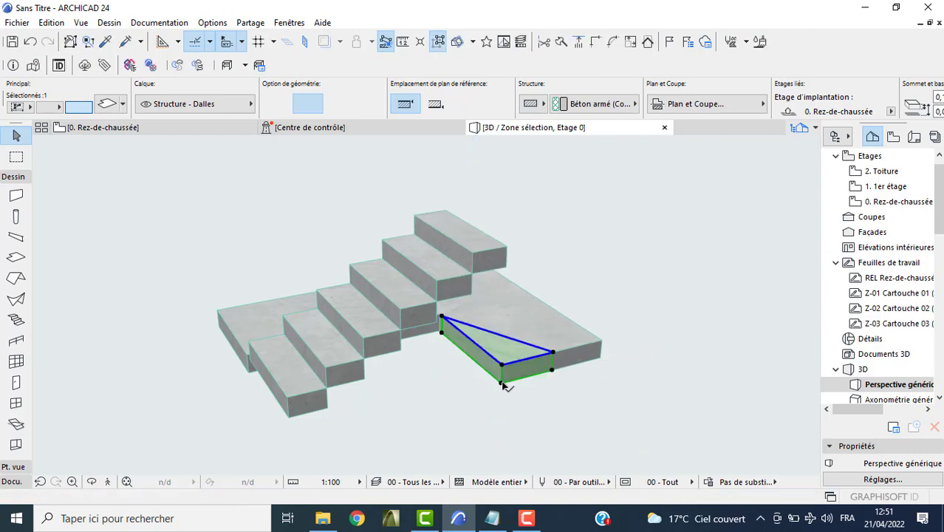
{"action": "left_click", "coordinate": [502, 381]}
{"action": "left_click", "coordinate": [502, 263]}
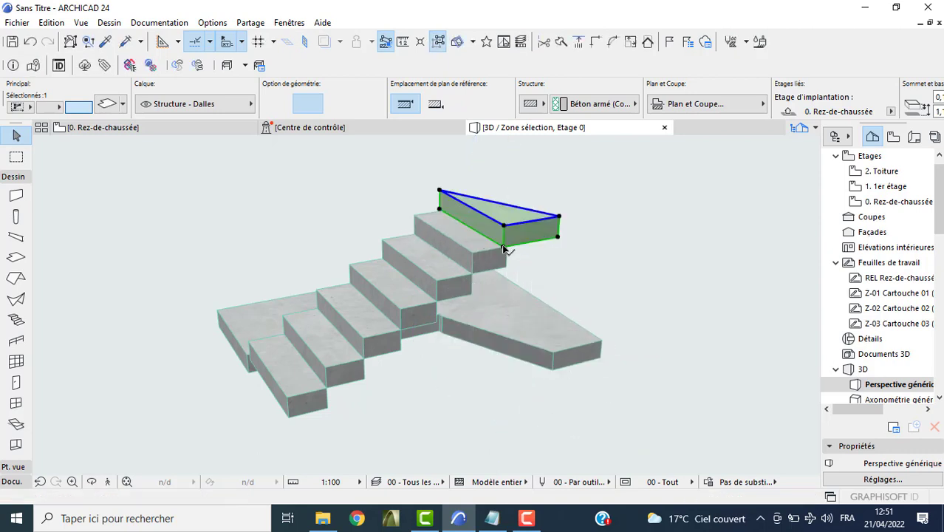
{"action": "key", "text": "ctrl+z"}
{"action": "left_click", "coordinate": [504, 385]}
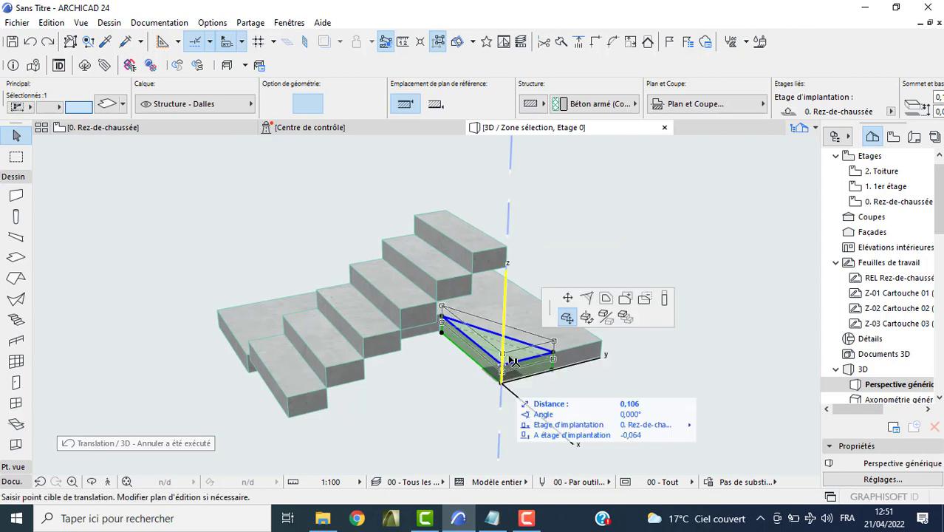
{"action": "left_click", "coordinate": [517, 299]}
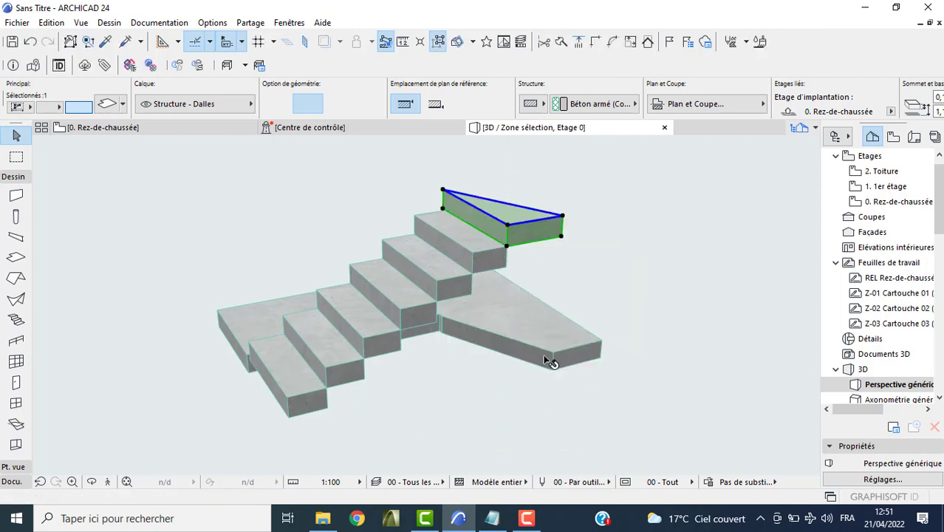
{"action": "key", "text": "ctrl+z"}
{"action": "left_click", "coordinate": [552, 373]}
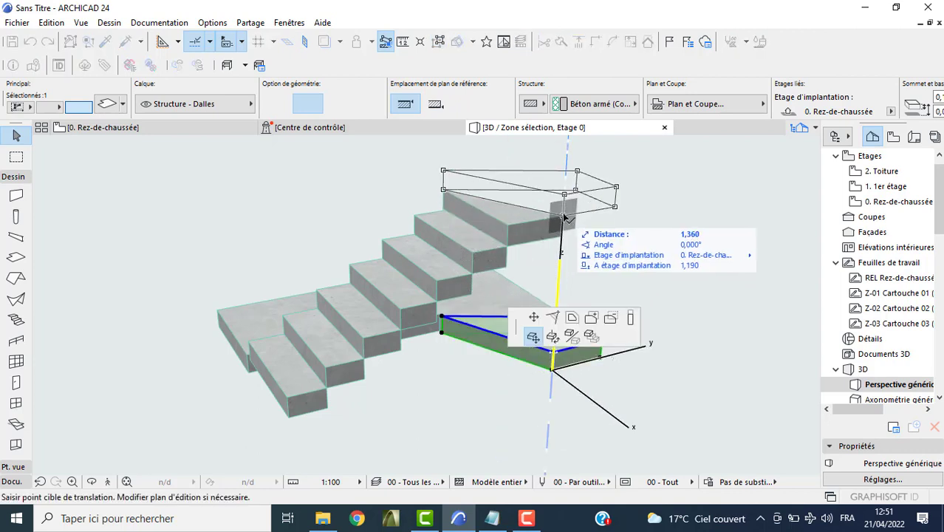
{"action": "left_click", "coordinate": [590, 275]}
Redo the slab raise so the slab sits higher on the stair
{"action": "middle_click_drag", "start_coordinate": [578, 292], "coordinate": [572, 362], "text": "shift"}
{"action": "key", "text": "ctrl+z"}
{"action": "left_click", "coordinate": [568, 362]}
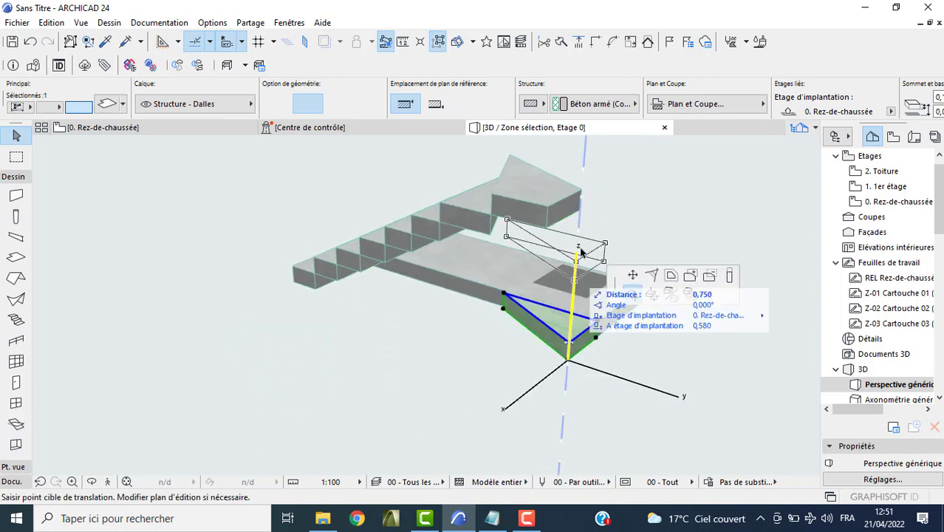
{"action": "left_click", "coordinate": [584, 269]}
{"action": "key", "text": "ctrl+z"}
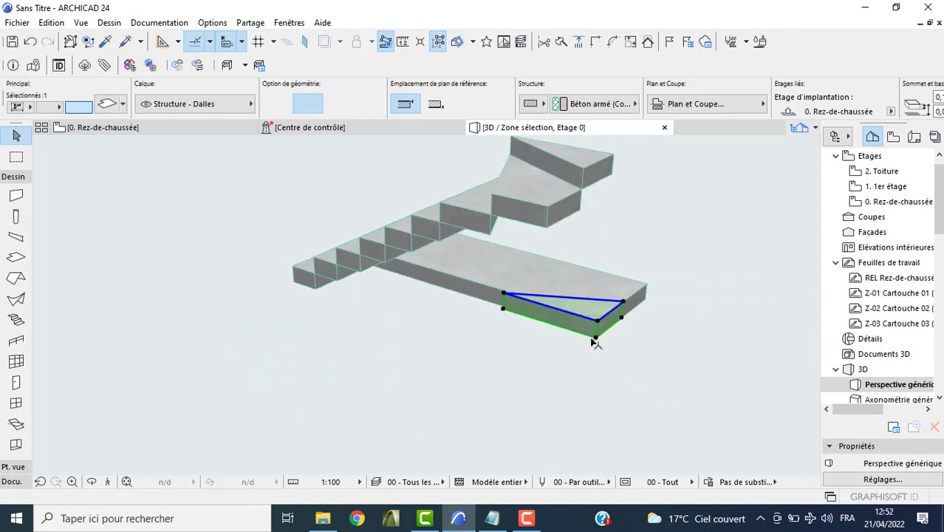
{"action": "left_click", "coordinate": [597, 338]}
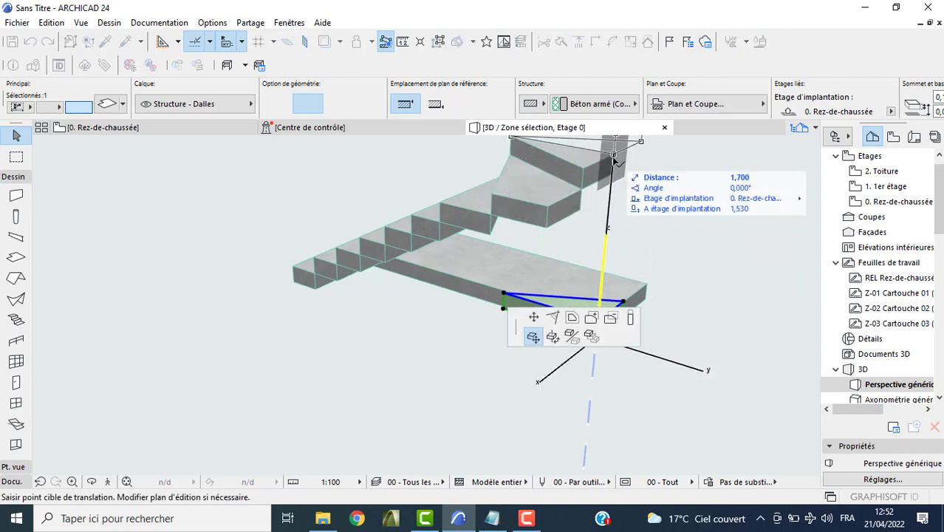
{"action": "left_click", "coordinate": [620, 157]}
Lift the next two lower slabs up into raised step positions
{"action": "mouse_move", "coordinate": [628, 251]}
{"action": "middle_mouse_down", "text": "shift"}
{"action": "mouse_move", "coordinate": [611, 267]}
{"action": "mouse_move", "coordinate": [559, 406]}
{"action": "middle_mouse_up", "text": "shift"}
{"action": "left_click", "coordinate": [556, 401]}
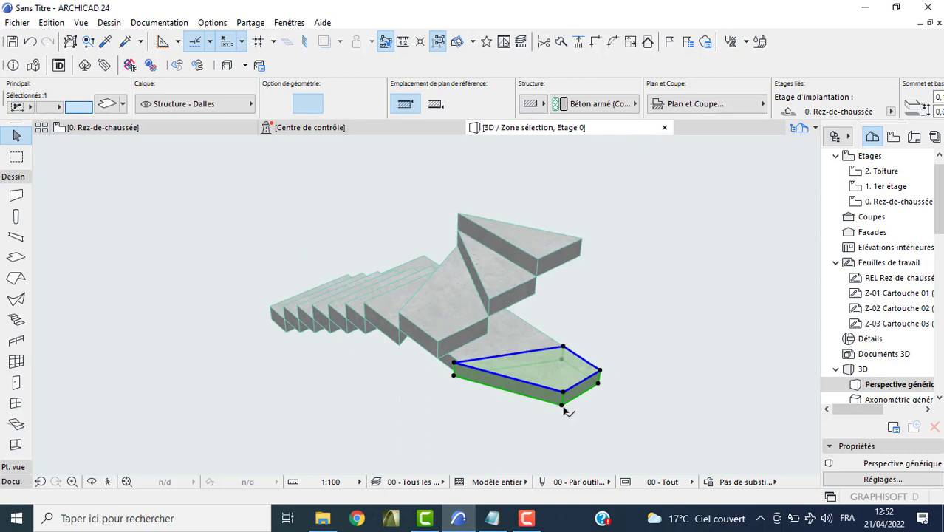
{"action": "left_click", "coordinate": [563, 406]}
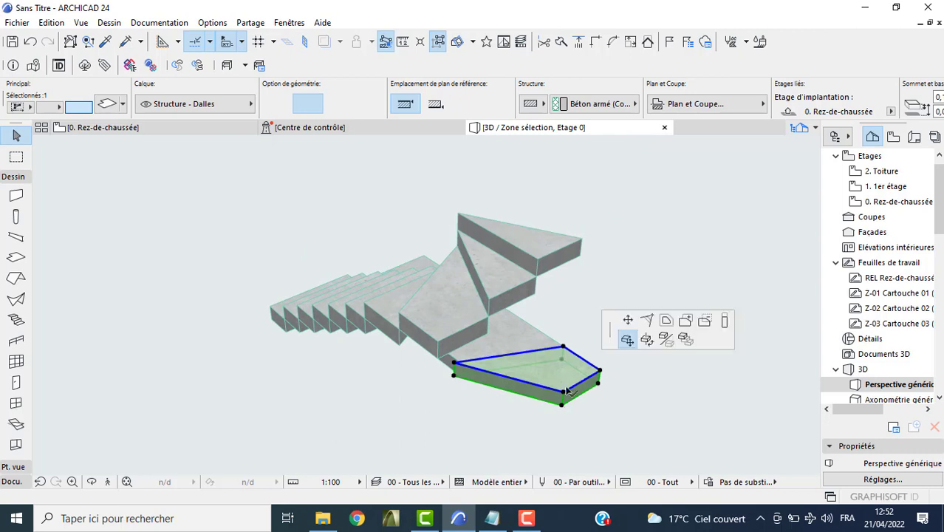
{"action": "left_click", "coordinate": [584, 241]}
{"action": "mouse_move", "coordinate": [590, 330]}
{"action": "middle_mouse_down", "text": "shift"}
{"action": "mouse_move", "coordinate": [415, 309]}
{"action": "mouse_move", "coordinate": [507, 376]}
{"action": "middle_mouse_up", "text": "shift"}
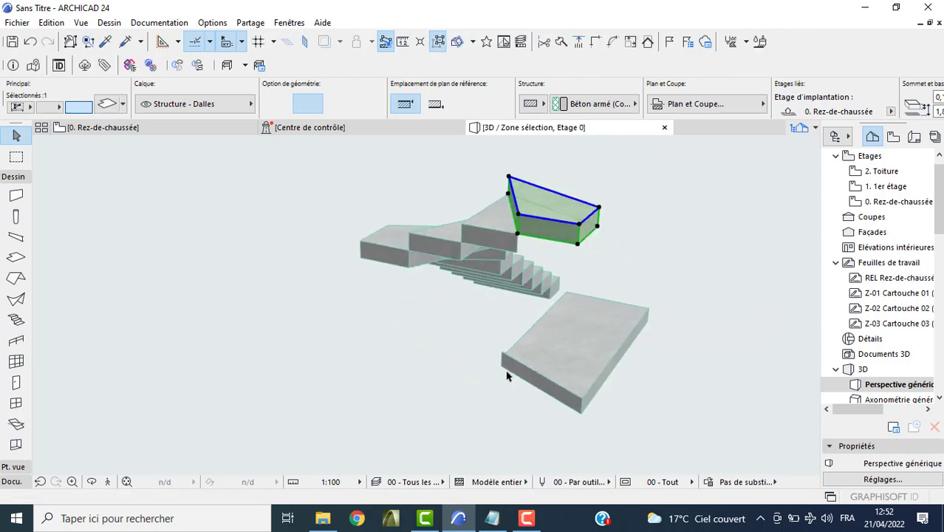
{"action": "left_click", "coordinate": [585, 417]}
{"action": "left_click", "coordinate": [582, 413]}
{"action": "left_click", "coordinate": [581, 411]}
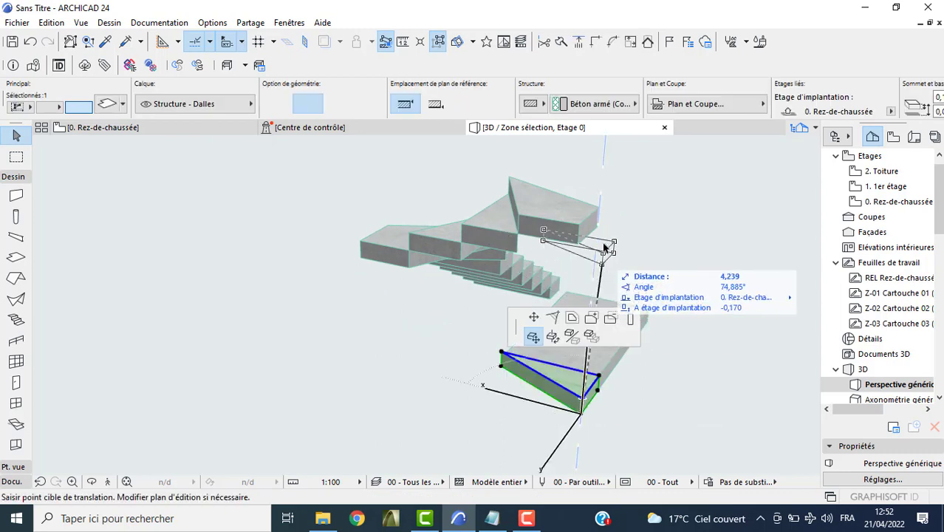
{"action": "left_click", "coordinate": [612, 209]}
Carry the bottom step slab up to the top of the stair
{"action": "mouse_move", "coordinate": [628, 270]}
{"action": "middle_mouse_down", "text": "shift"}
{"action": "mouse_move", "coordinate": [478, 319]}
{"action": "mouse_move", "coordinate": [581, 392]}
{"action": "middle_mouse_up", "text": "shift"}
{"action": "left_click", "coordinate": [592, 403]}
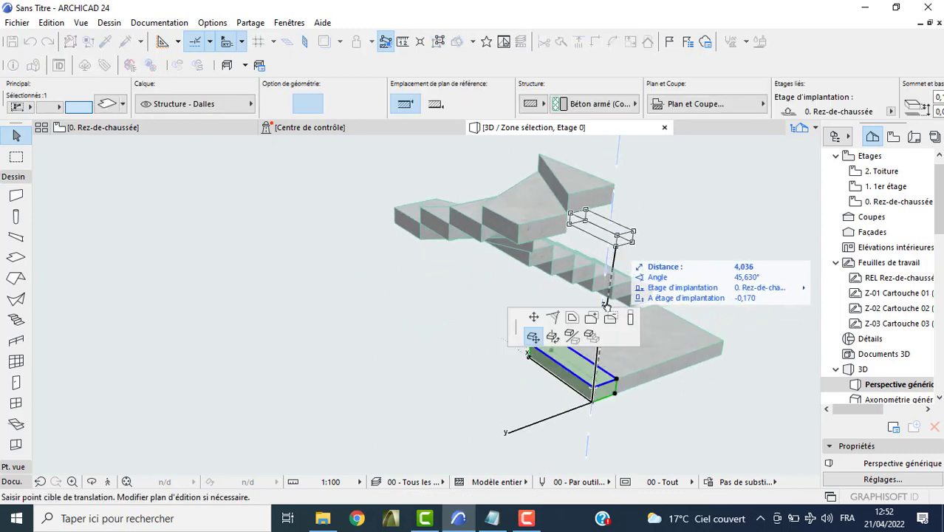
{"action": "middle_click_drag", "start_coordinate": [608, 264], "coordinate": [606, 258], "text": "shift"}
{"action": "left_click", "coordinate": [604, 256]}
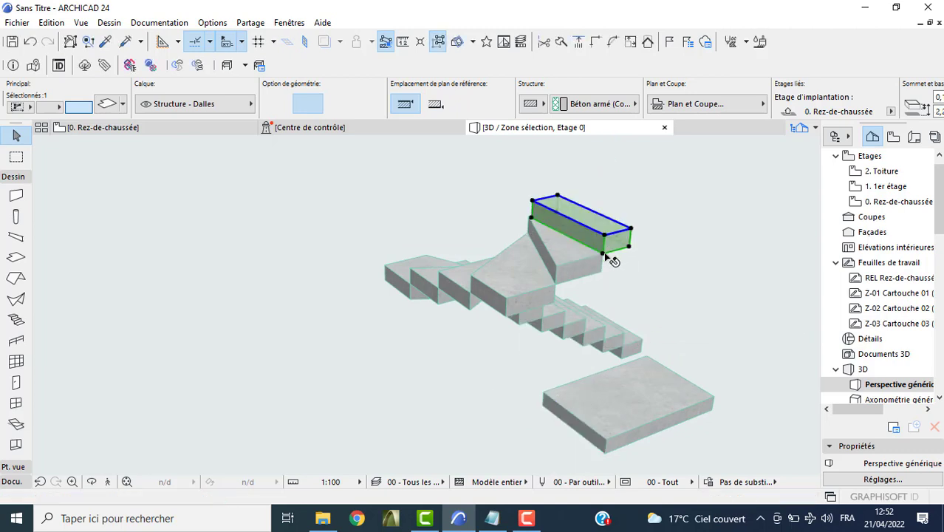
{"action": "left_click", "coordinate": [604, 255]}
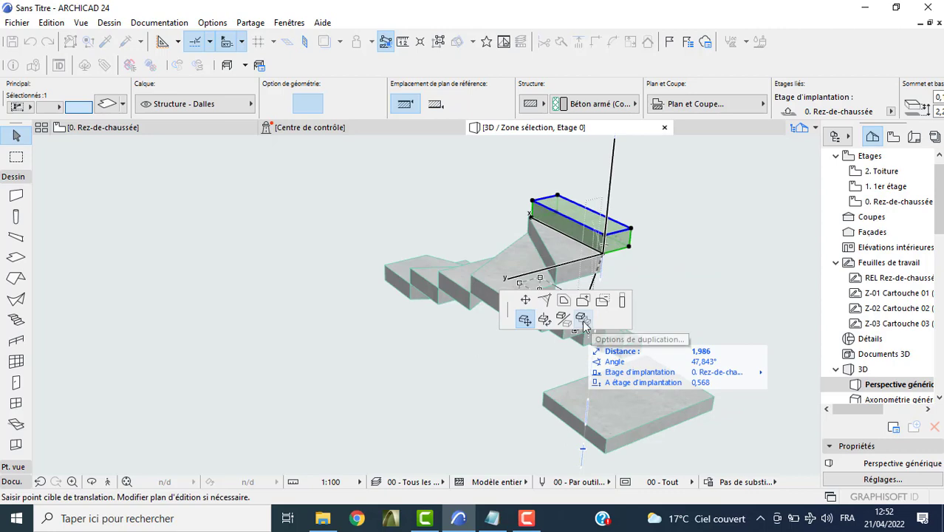
Set up Multiply with 5 incremental copies, then cancel without creating copies
{"action": "left_click", "coordinate": [581, 320]}
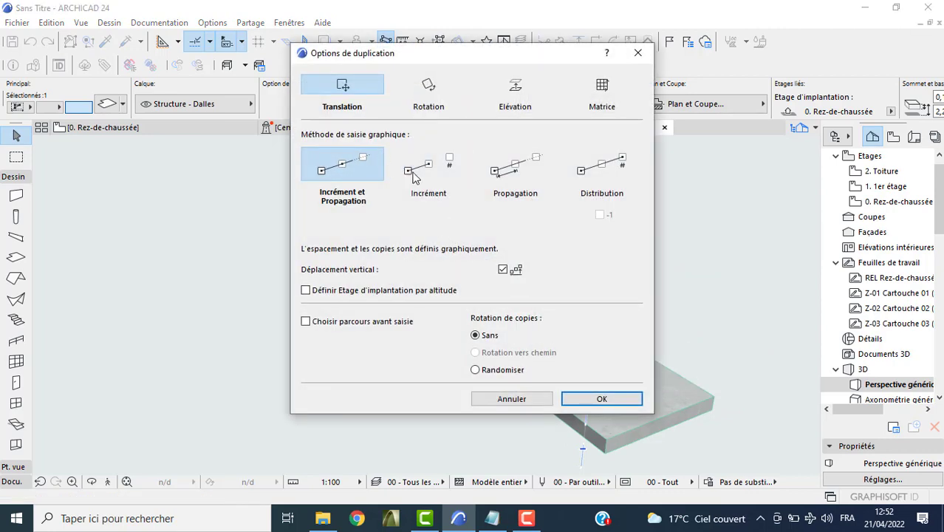
{"action": "left_click", "coordinate": [436, 199]}
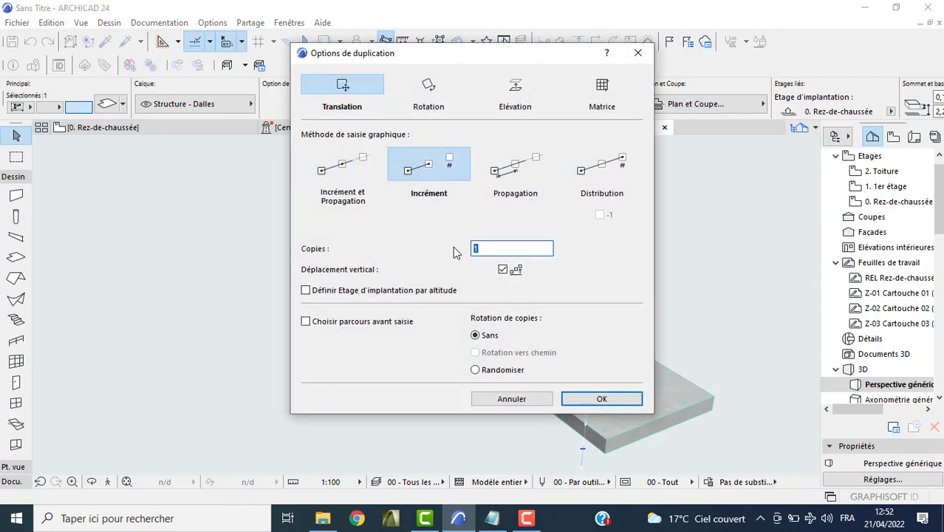
{"action": "left_click", "coordinate": [347, 169]}
{"action": "left_click", "coordinate": [418, 163]}
{"action": "left_click", "coordinate": [575, 405]}
{"action": "left_click", "coordinate": [604, 253]}
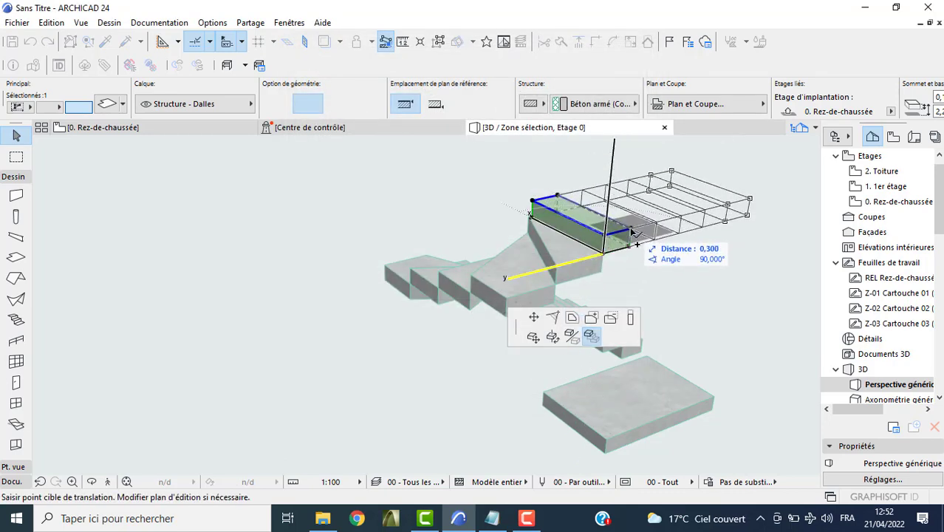
{"action": "key", "text": "Escape"}
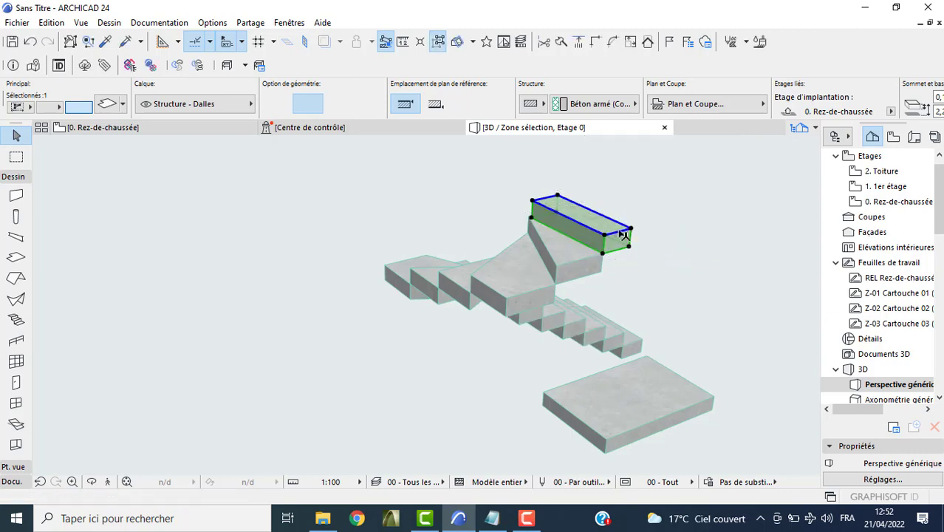
Move the first bottom landing slabs one by one onto the top of the stair
{"action": "left_click", "coordinate": [569, 414]}
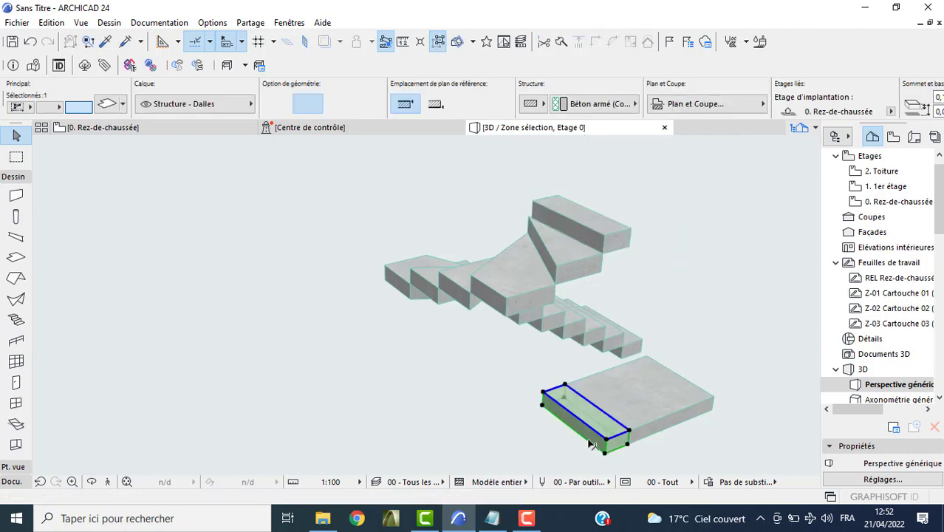
{"action": "left_click", "coordinate": [605, 451]}
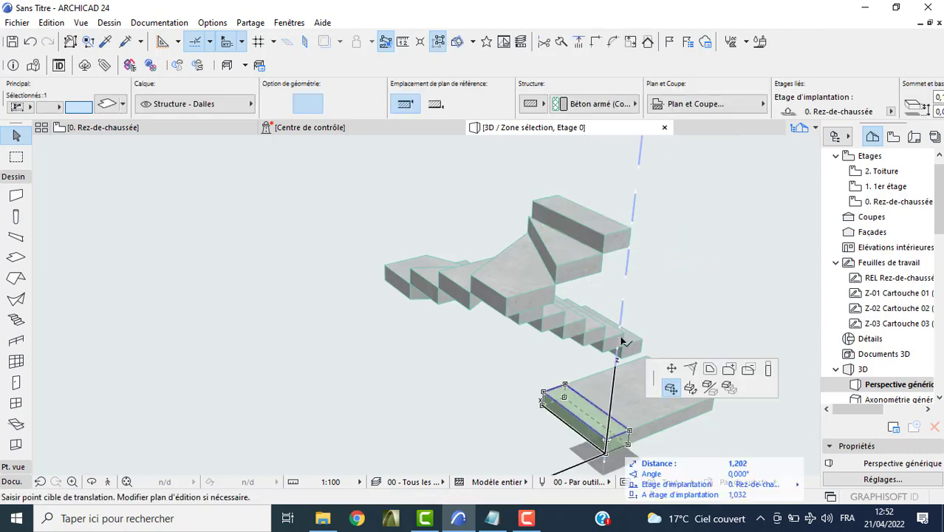
{"action": "left_click", "coordinate": [632, 225]}
{"action": "key", "text": "ctrl+z"}
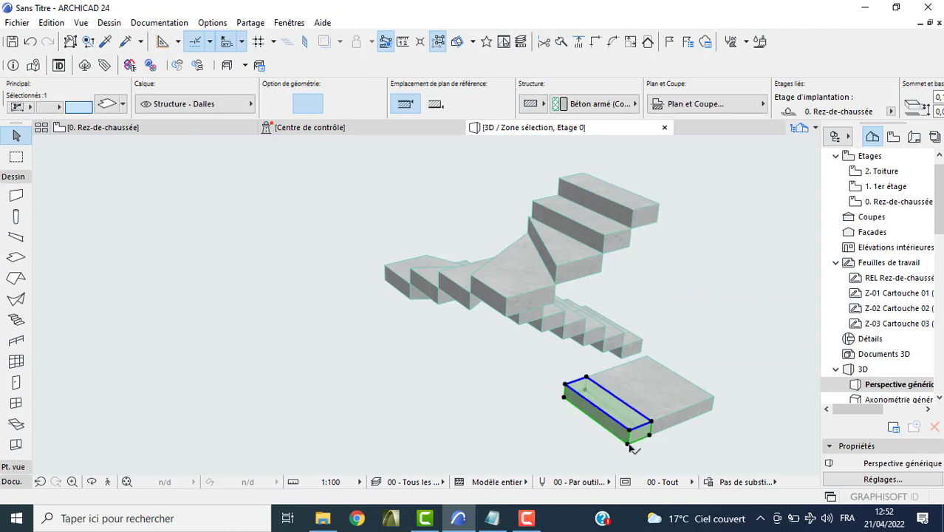
{"action": "left_click", "coordinate": [629, 444]}
{"action": "left_click", "coordinate": [659, 201]}
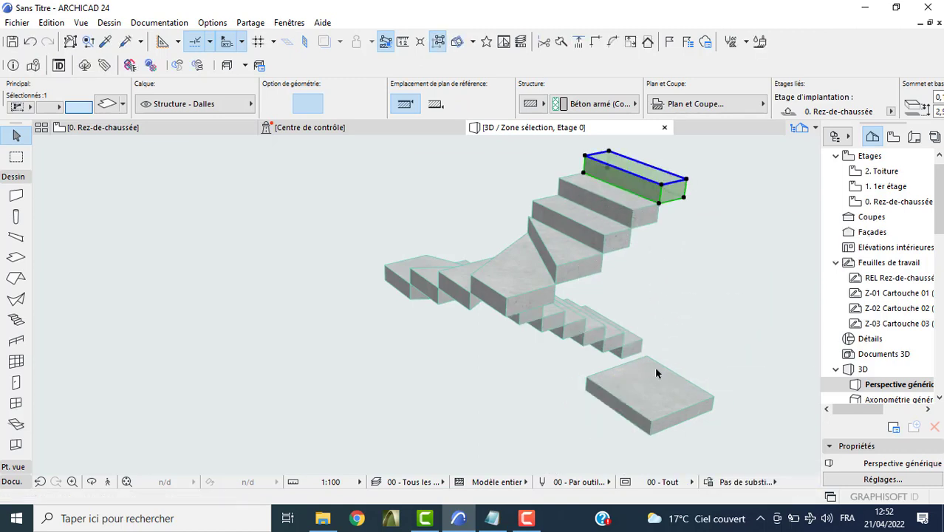
{"action": "left_click", "coordinate": [647, 420]}
{"action": "left_click", "coordinate": [651, 439]}
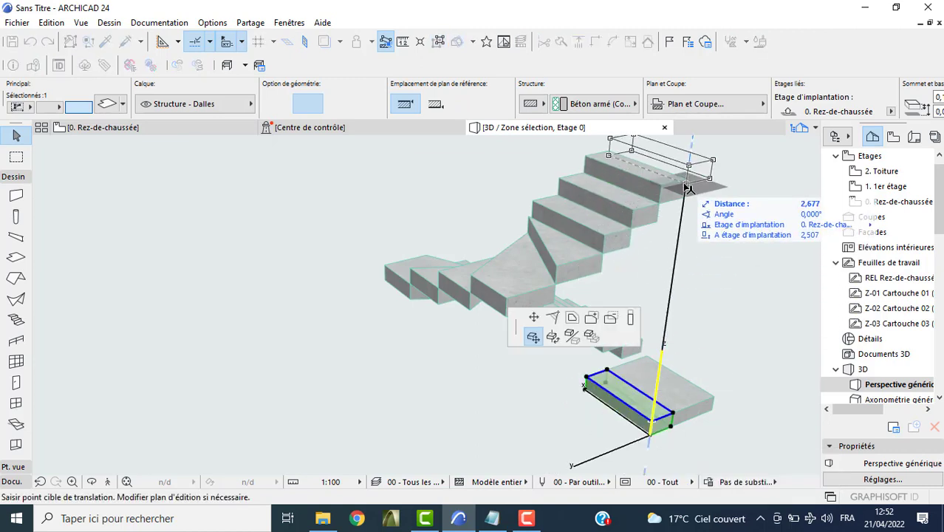
{"action": "left_click", "coordinate": [680, 197]}
Stack the final two bottom slabs at the top to finish the upper flight
{"action": "left_click", "coordinate": [668, 426]}
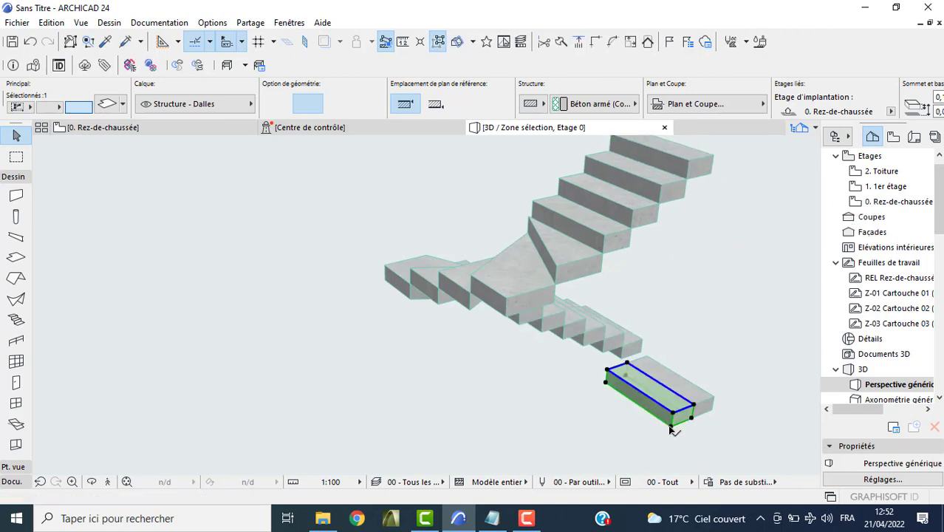
{"action": "left_click", "coordinate": [672, 429]}
{"action": "left_click", "coordinate": [714, 153]}
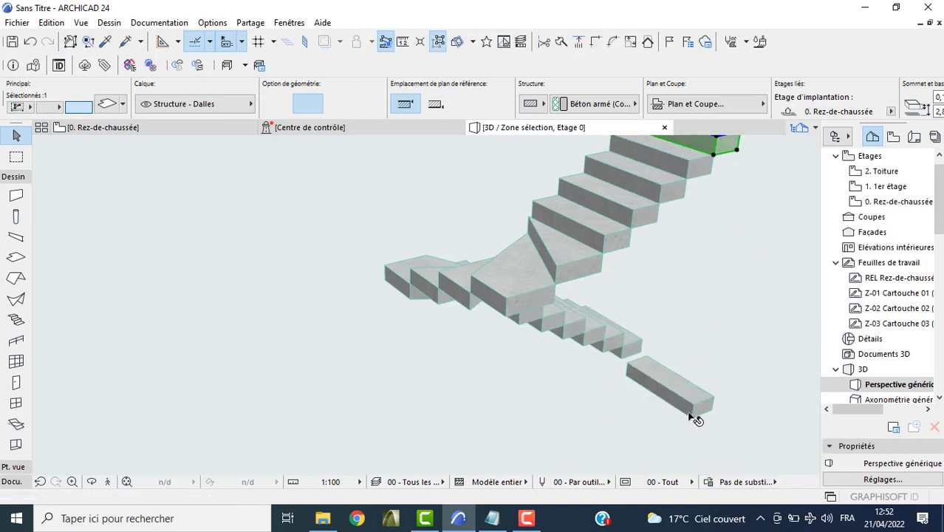
{"action": "left_click", "coordinate": [693, 419]}
{"action": "scroll", "coordinate": [709, 235], "scroll_direction": "up", "scroll_amount": 2}
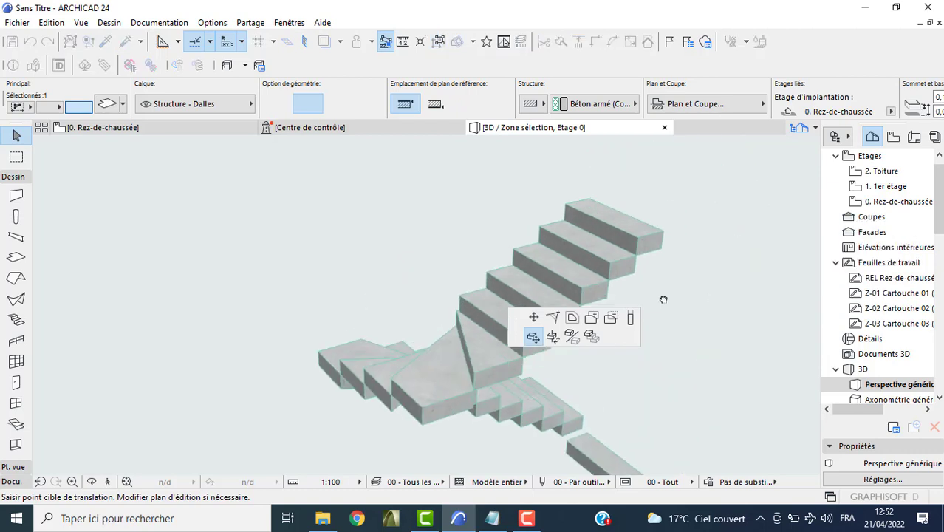
{"action": "left_click", "coordinate": [664, 235]}
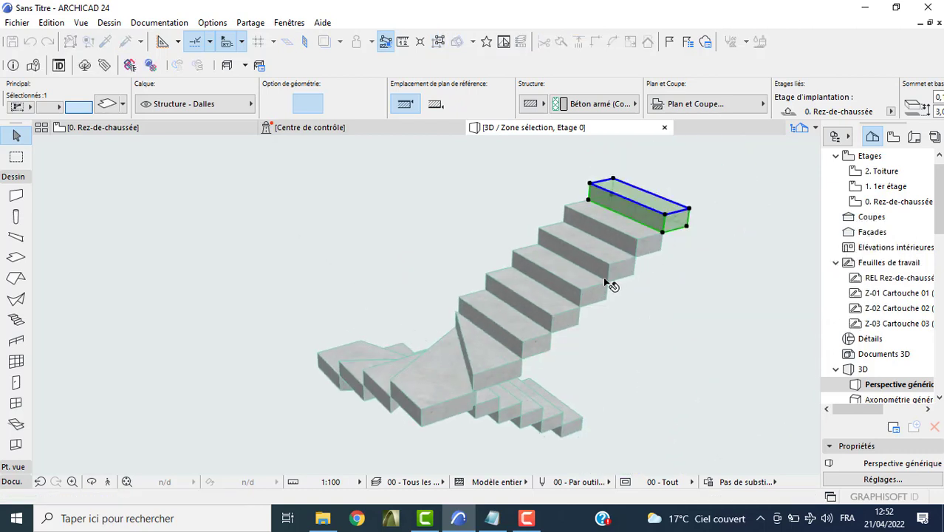
{"action": "key", "text": "Escape"}
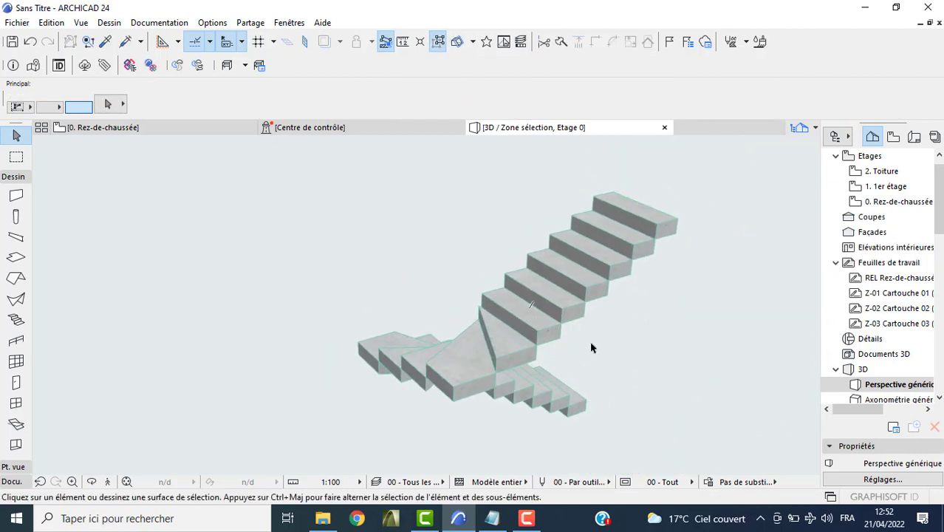
{"action": "middle_click_drag", "start_coordinate": [592, 347], "coordinate": [397, 327], "text": "shift"}
On the ground-floor plan, draw 0,100-high earth mesh rectangles starting at the stair corners
{"action": "key", "text": "F2"}
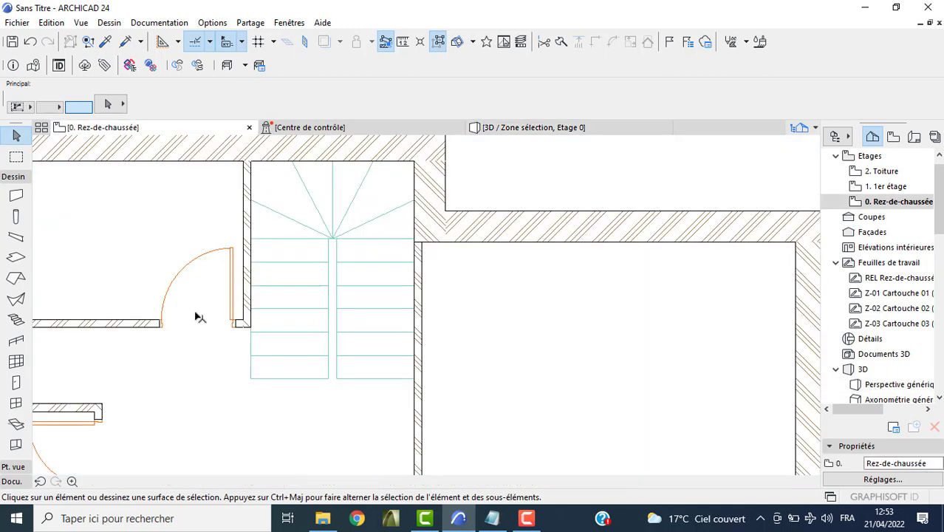
{"action": "scroll", "coordinate": [17, 418], "scroll_direction": "down", "scroll_amount": 3}
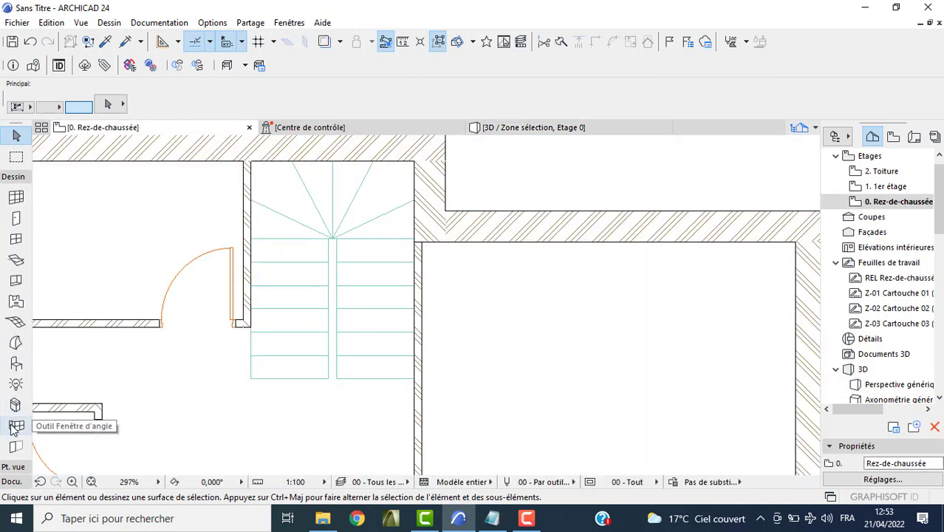
{"action": "double_click", "coordinate": [16, 323]}
{"action": "type", "text": "0,1"}
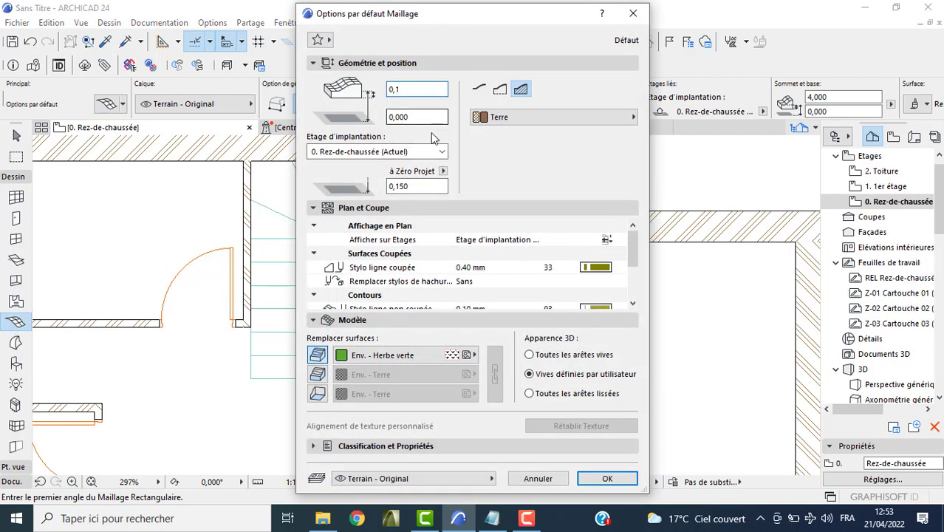
{"action": "key", "text": "Return"}
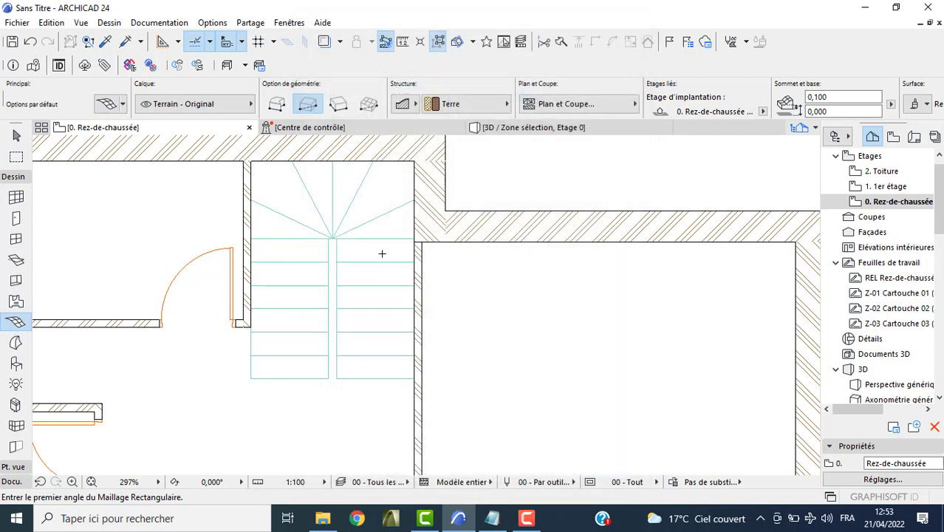
{"action": "left_click", "coordinate": [337, 237]}
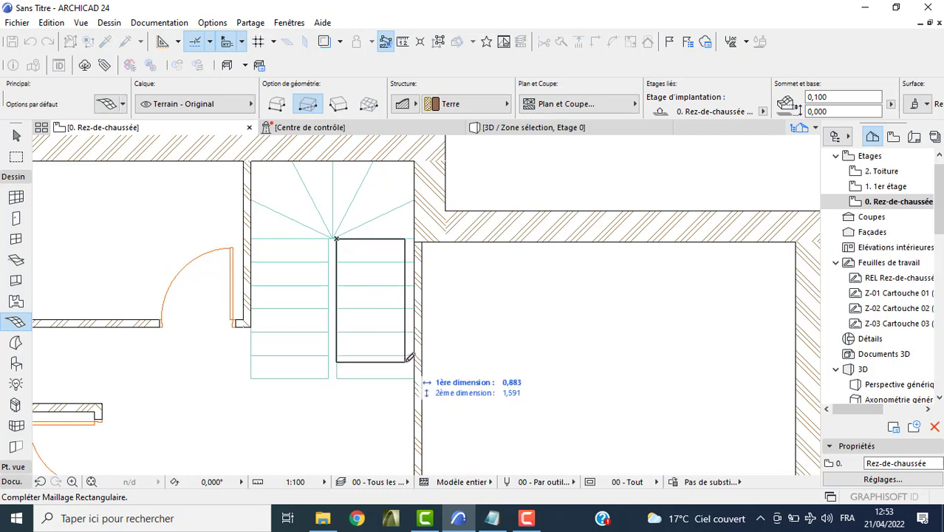
{"action": "key", "text": "Escape"}
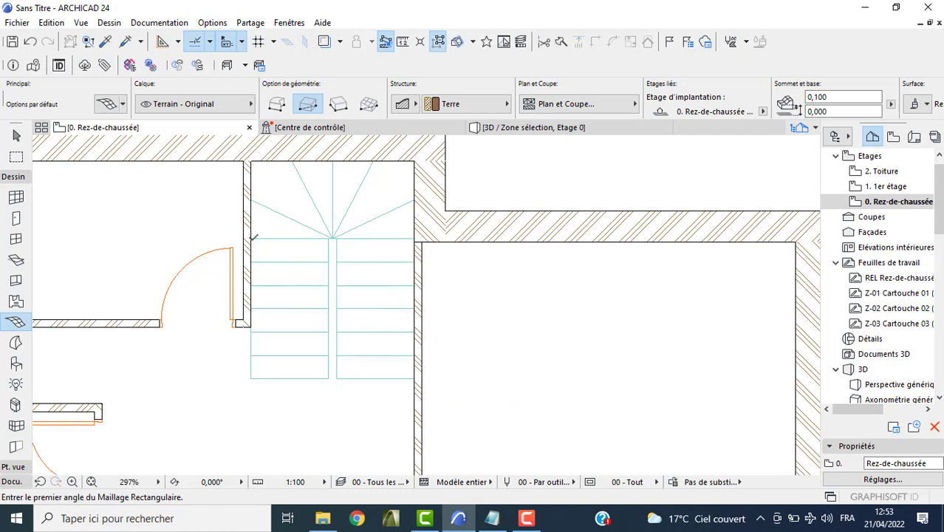
{"action": "left_click", "coordinate": [253, 237]}
{"action": "key", "text": "Escape"}
Frame the staircase in a rectangular marquee and show that area in 3D
{"action": "left_click", "coordinate": [16, 156]}
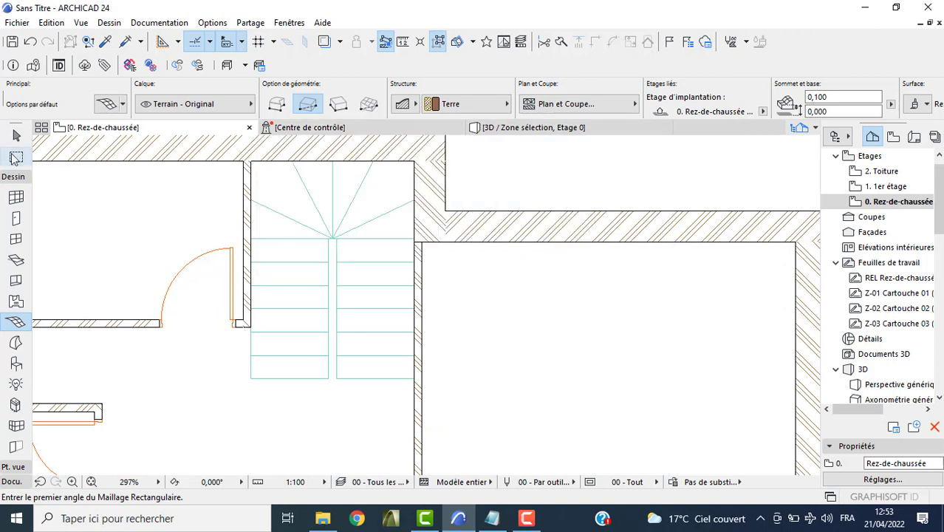
{"action": "left_click", "coordinate": [251, 160]}
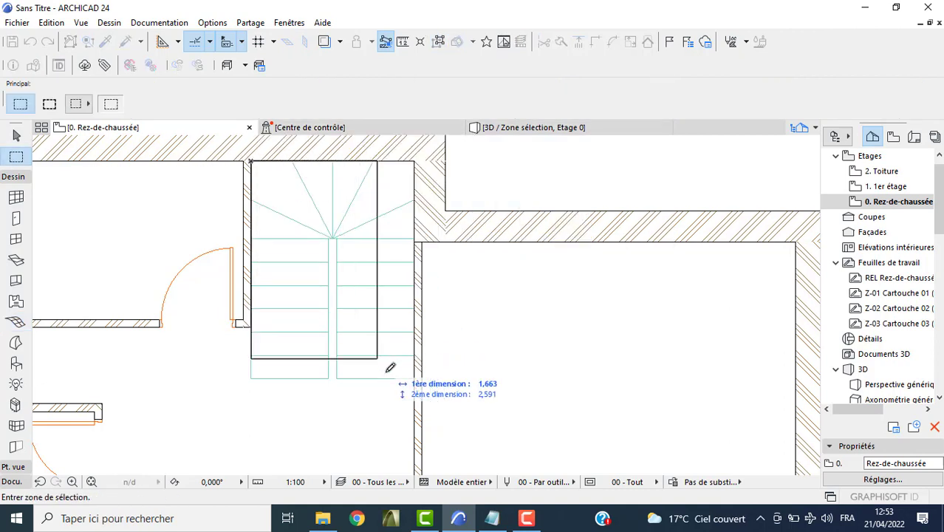
{"action": "left_click", "coordinate": [415, 392]}
{"action": "key", "text": "F5"}
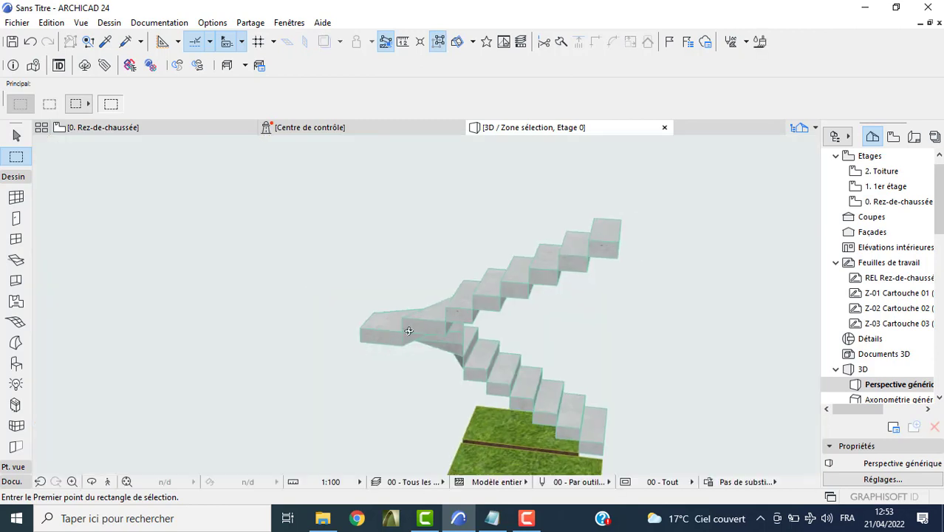
Select the earth mesh and elevate its first corners so it slopes up under the stair
{"action": "middle_click_drag", "start_coordinate": [445, 342], "coordinate": [475, 347], "text": "shift"}
{"action": "key", "text": "Escape"}
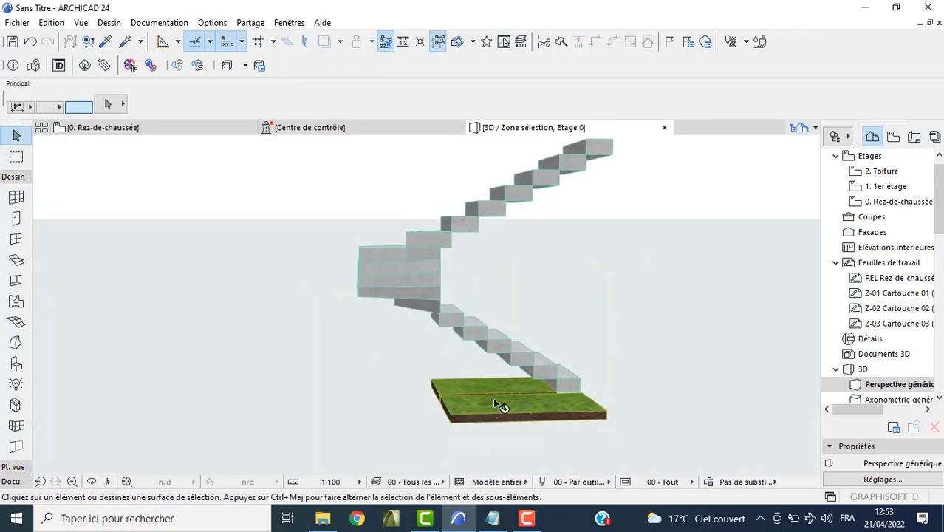
{"action": "middle_click_drag", "start_coordinate": [497, 404], "coordinate": [445, 394], "text": "shift"}
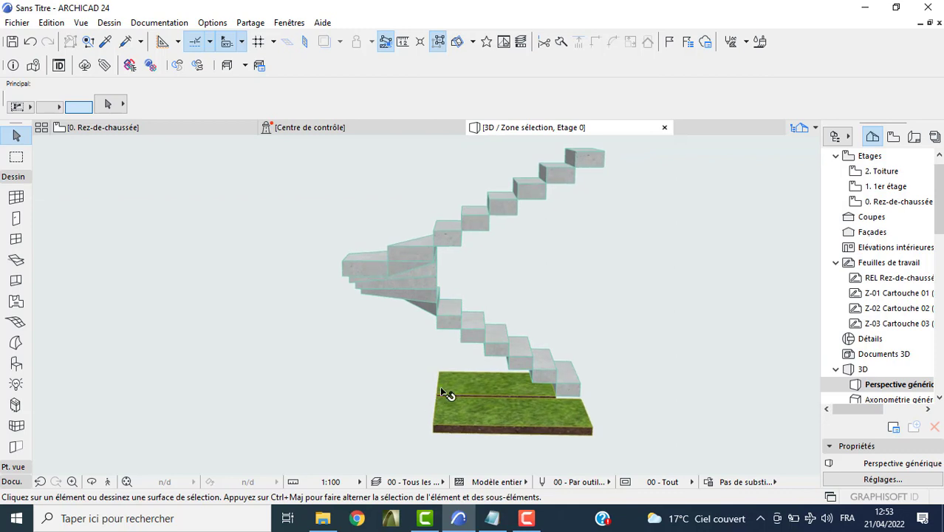
{"action": "left_click", "coordinate": [439, 386]}
{"action": "left_click", "coordinate": [439, 393]}
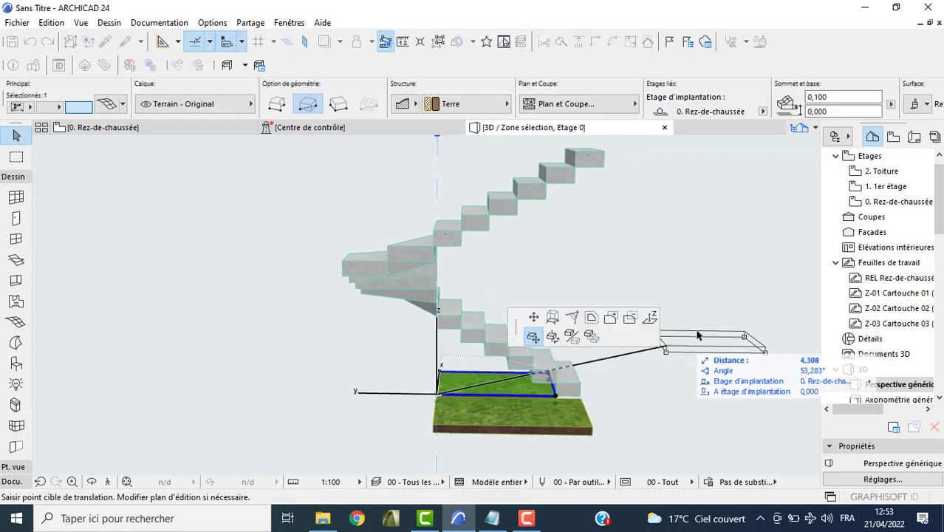
{"action": "left_click", "coordinate": [650, 317]}
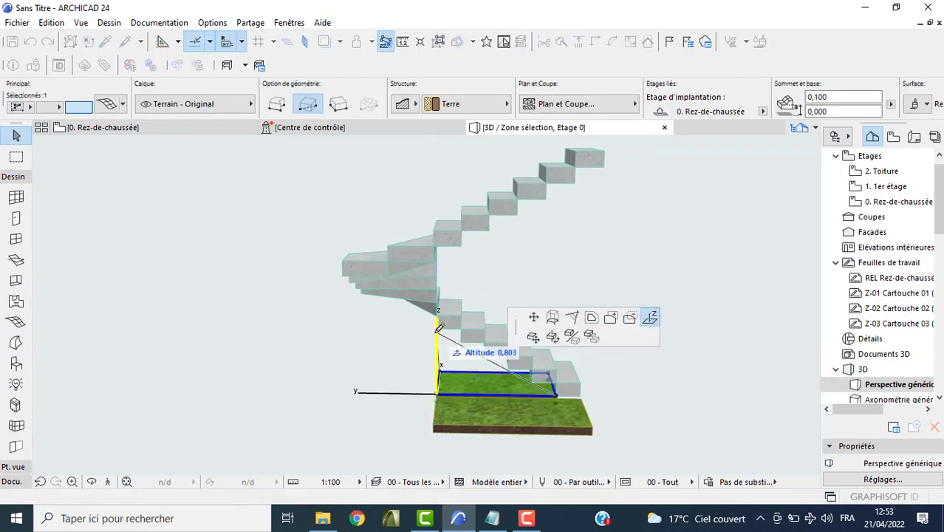
{"action": "left_click", "coordinate": [439, 327]}
{"action": "mouse_move", "coordinate": [359, 362]}
{"action": "middle_mouse_down", "text": "shift"}
{"action": "mouse_move", "coordinate": [749, 368]}
{"action": "mouse_move", "coordinate": [422, 379]}
{"action": "mouse_move", "coordinate": [539, 395]}
{"action": "middle_mouse_up", "text": "shift"}
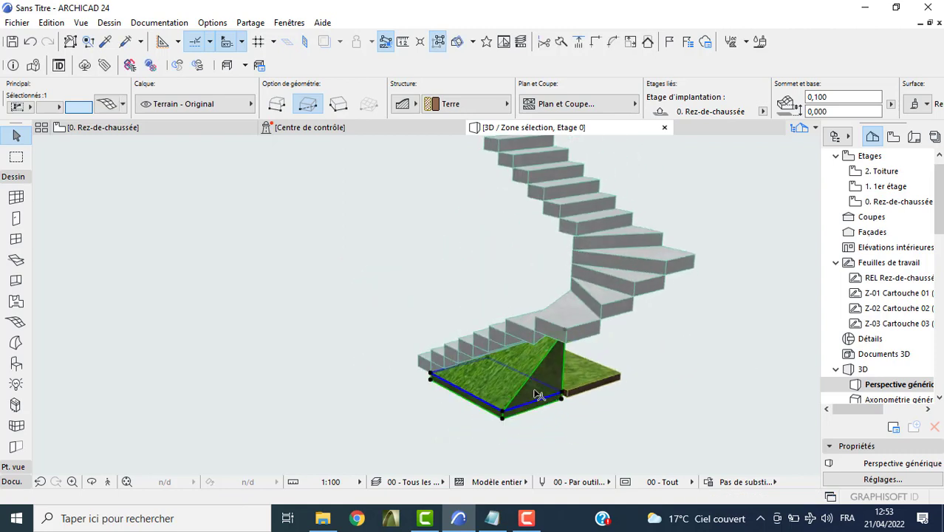
{"action": "left_click", "coordinate": [505, 415]}
{"action": "left_click", "coordinate": [506, 341]}
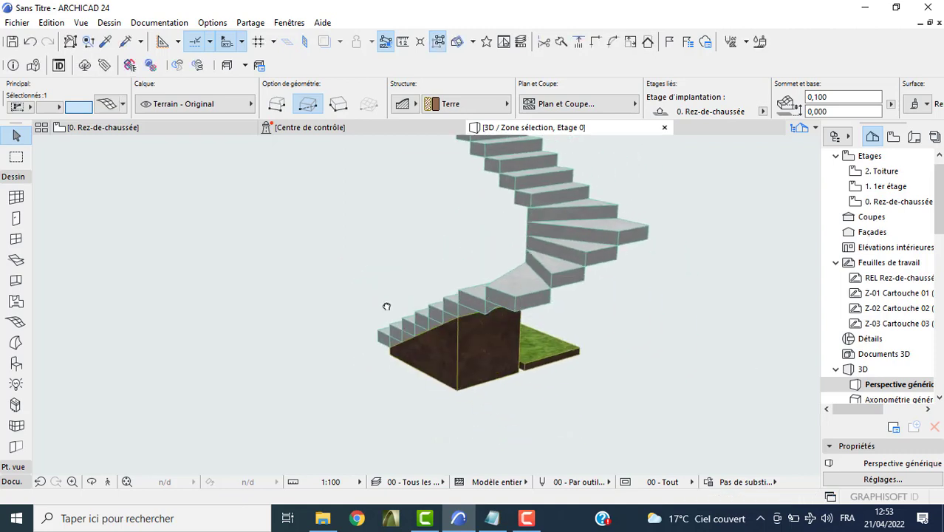
Raise the mesh's front and rear corners to the step heights, forming a sloped block
{"action": "mouse_move", "coordinate": [453, 316]}
{"action": "middle_mouse_down", "text": "shift"}
{"action": "mouse_move", "coordinate": [116, 331]}
{"action": "mouse_move", "coordinate": [260, 354]}
{"action": "mouse_move", "coordinate": [136, 333]}
{"action": "middle_mouse_up", "text": "shift"}
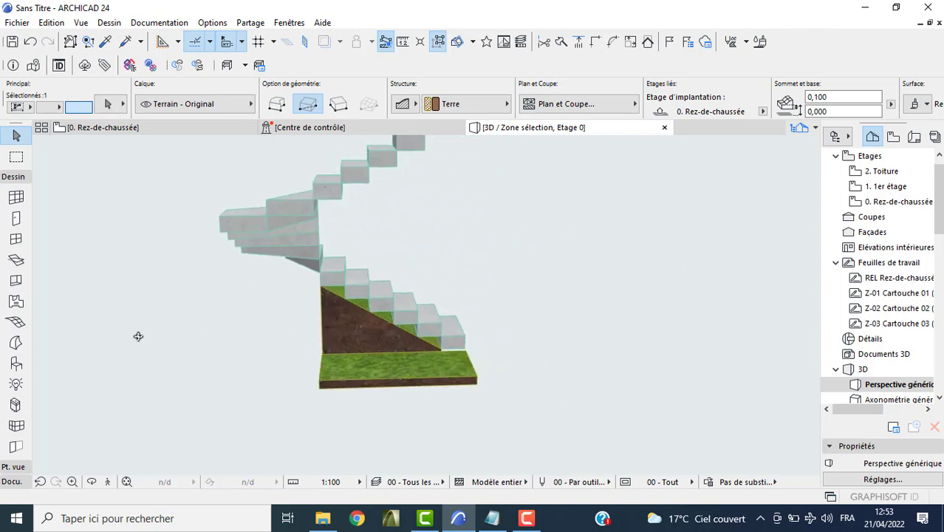
{"action": "left_click", "coordinate": [318, 383]}
{"action": "left_click", "coordinate": [313, 215]}
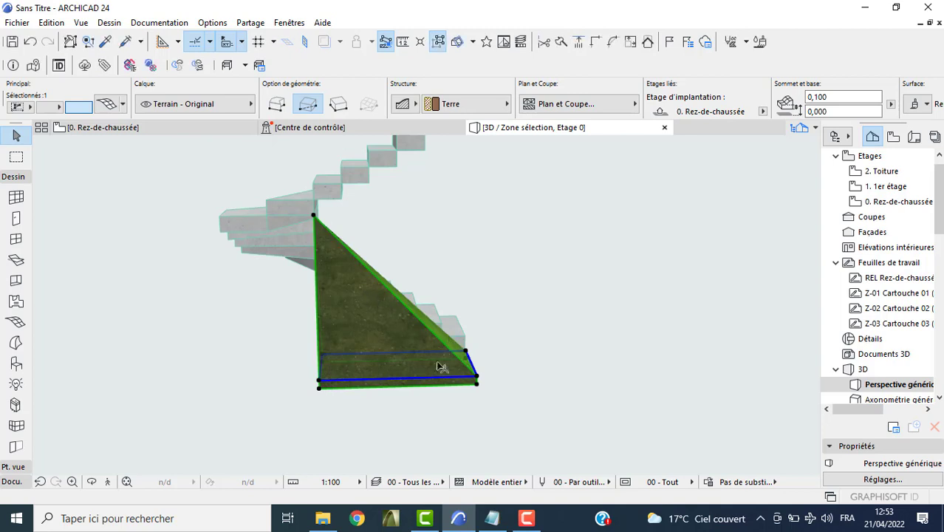
{"action": "left_click", "coordinate": [478, 381]}
{"action": "middle_click_drag", "start_coordinate": [482, 281], "coordinate": [460, 306], "text": "shift"}
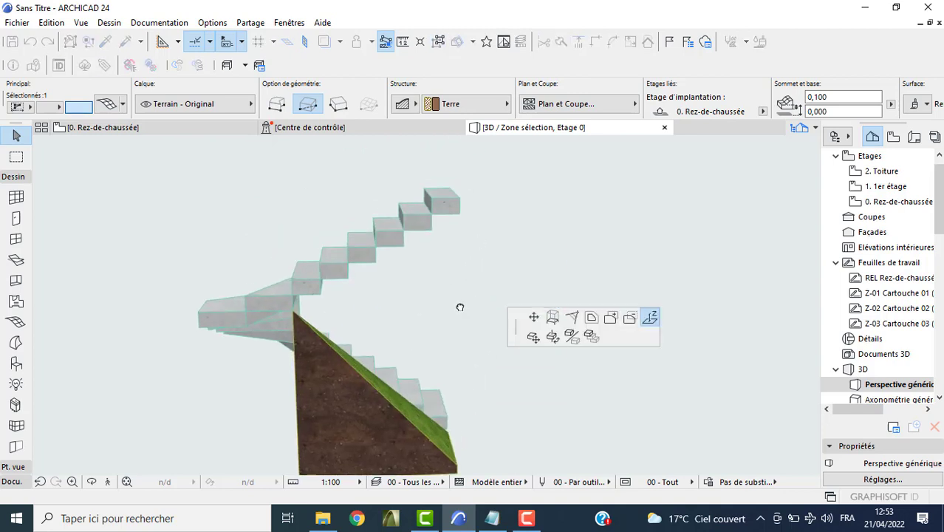
{"action": "left_click", "coordinate": [458, 218]}
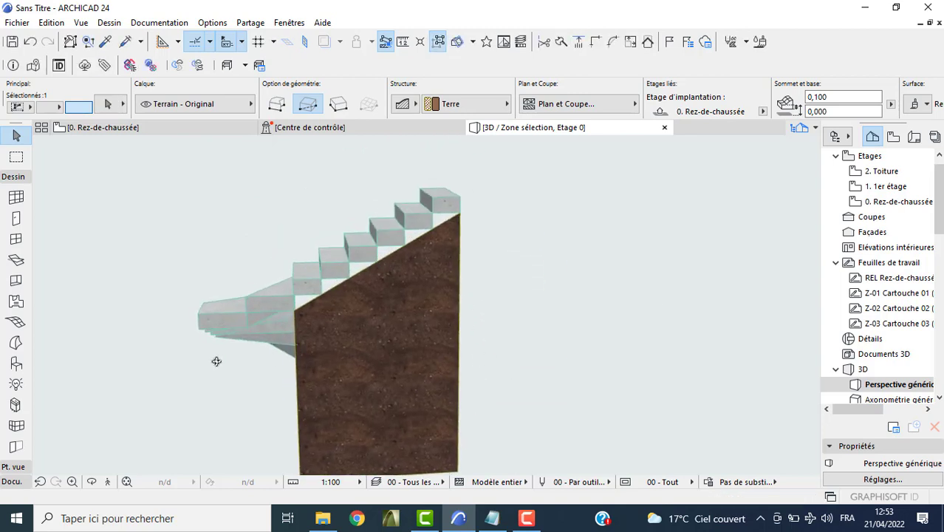
{"action": "mouse_move", "coordinate": [188, 391]}
{"action": "middle_mouse_down", "text": "shift"}
{"action": "mouse_move", "coordinate": [449, 351]}
{"action": "mouse_move", "coordinate": [326, 437]}
{"action": "middle_mouse_up", "text": "shift"}
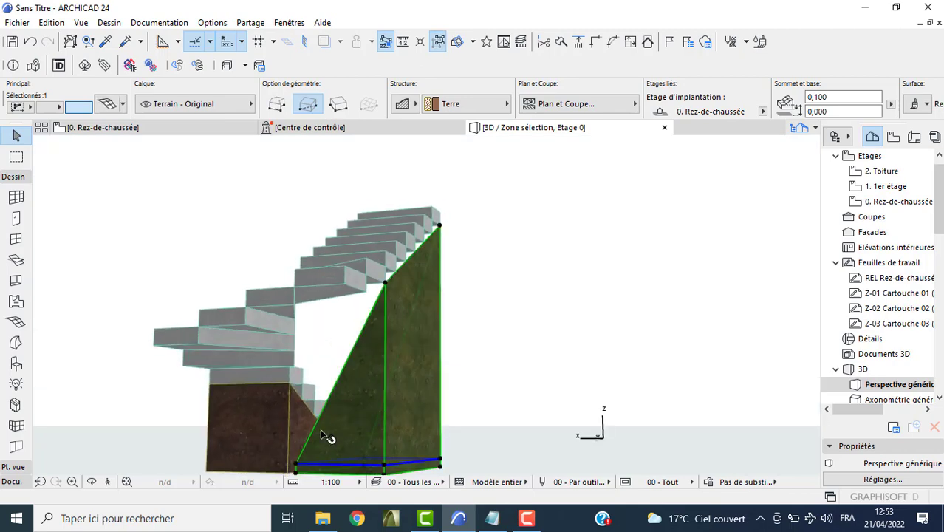
{"action": "left_click", "coordinate": [293, 465]}
{"action": "mouse_move", "coordinate": [311, 340]}
{"action": "middle_mouse_down", "text": "shift"}
{"action": "mouse_move", "coordinate": [274, 201]}
{"action": "mouse_move", "coordinate": [175, 242]}
{"action": "mouse_move", "coordinate": [179, 411]}
{"action": "mouse_move", "coordinate": [460, 360]}
{"action": "mouse_move", "coordinate": [444, 347]}
{"action": "mouse_move", "coordinate": [450, 354]}
{"action": "middle_mouse_up", "text": "shift"}
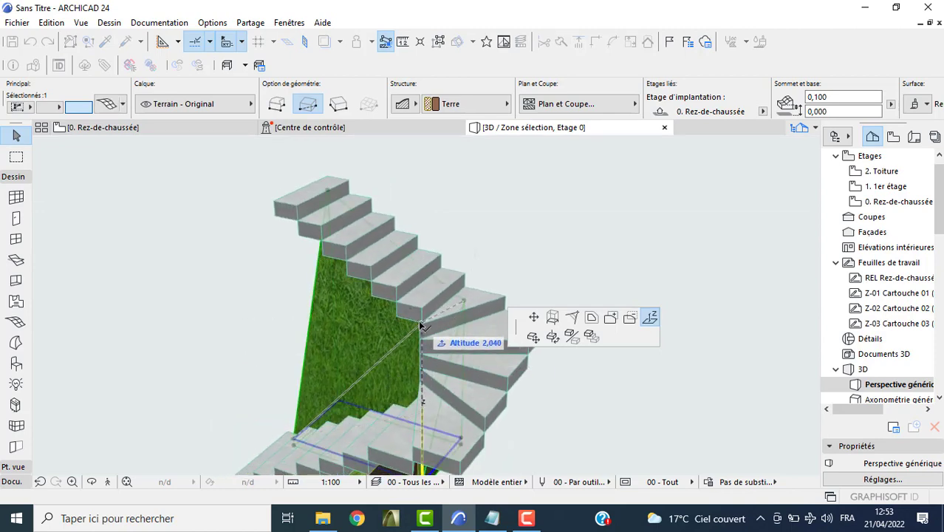
{"action": "left_click", "coordinate": [421, 325]}
Lift the last mesh vertices up under the top step and stair edge, then deselect
{"action": "mouse_move", "coordinate": [240, 344]}
{"action": "middle_mouse_down", "text": "shift"}
{"action": "mouse_move", "coordinate": [319, 411]}
{"action": "mouse_move", "coordinate": [362, 425]}
{"action": "middle_mouse_up", "text": "shift"}
{"action": "left_click", "coordinate": [420, 287]}
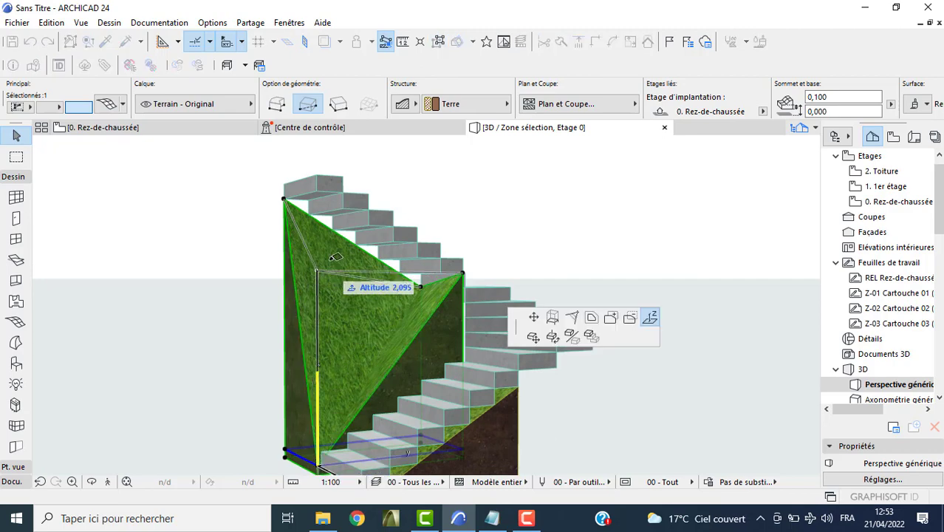
{"action": "left_click", "coordinate": [317, 190]}
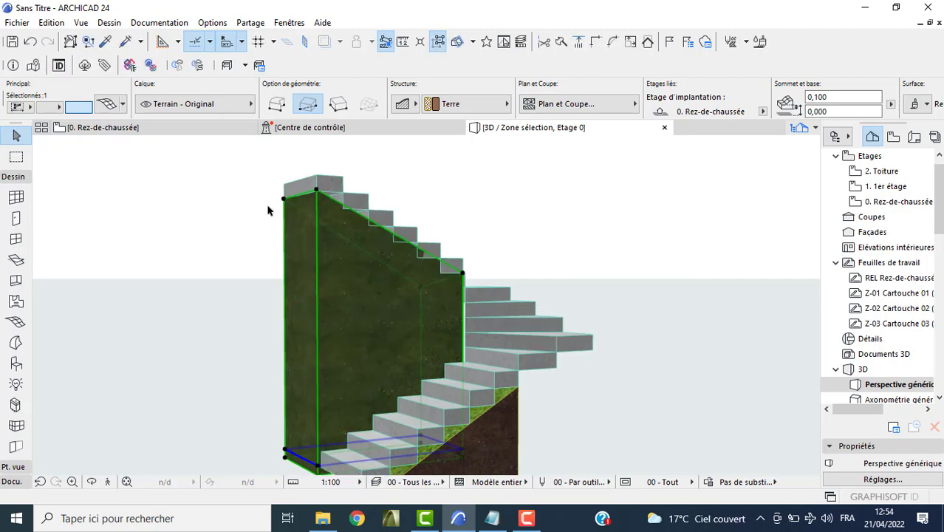
{"action": "scroll", "coordinate": [467, 273], "scroll_direction": "up", "scroll_amount": 1}
{"action": "scroll", "coordinate": [468, 274], "scroll_direction": "up", "scroll_amount": 1}
{"action": "scroll", "coordinate": [467, 274], "scroll_direction": "up", "scroll_amount": 2}
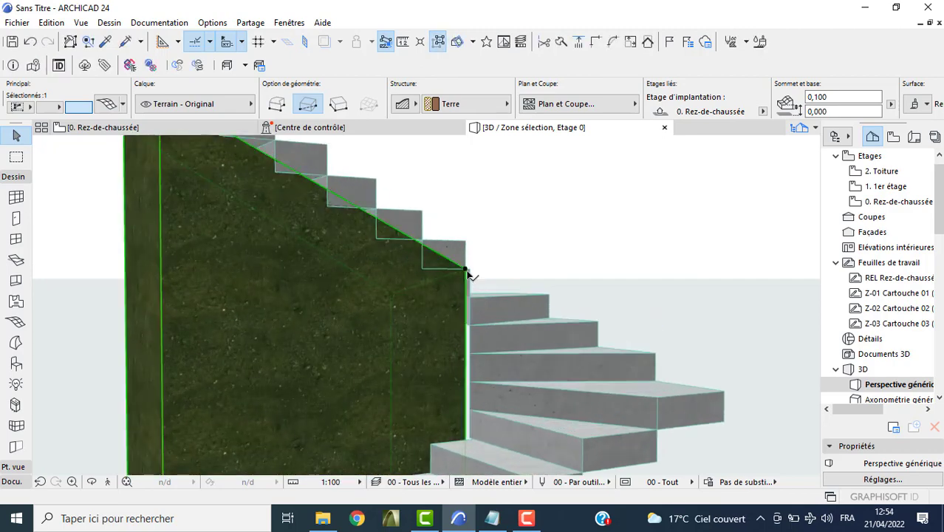
{"action": "left_click", "coordinate": [467, 272]}
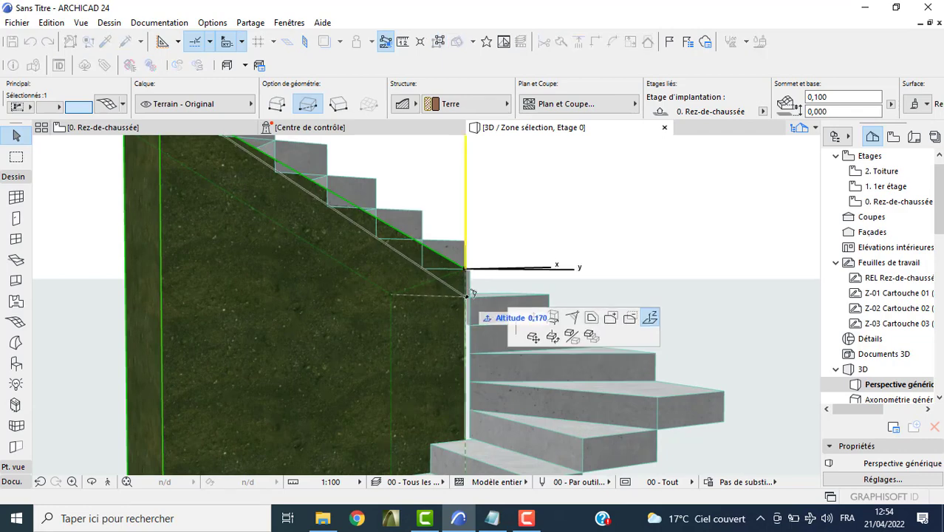
{"action": "left_click", "coordinate": [441, 310]}
{"action": "key", "text": "Escape"}
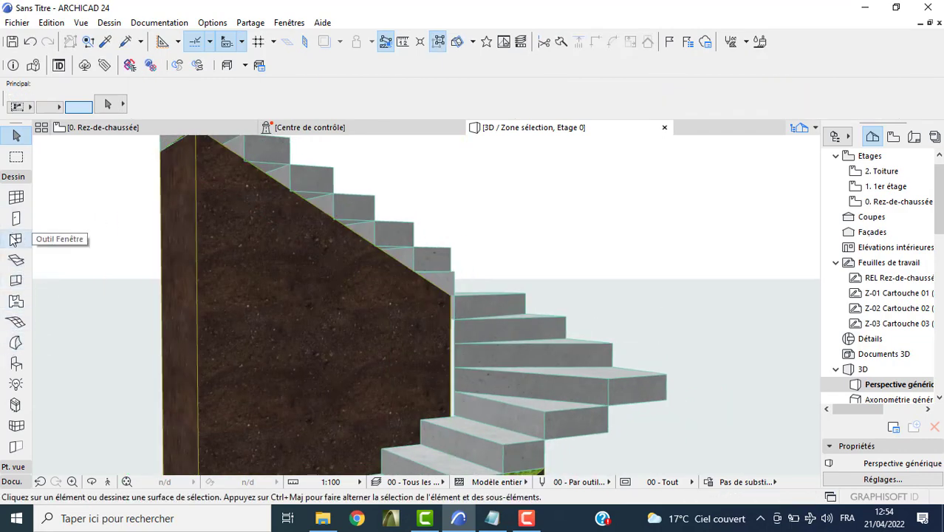
Select all slabs and apply a new thickness, then undo it because winders were included
{"action": "scroll", "coordinate": [14, 222], "scroll_direction": "up", "scroll_amount": 3}
{"action": "double_click", "coordinate": [17, 255]}
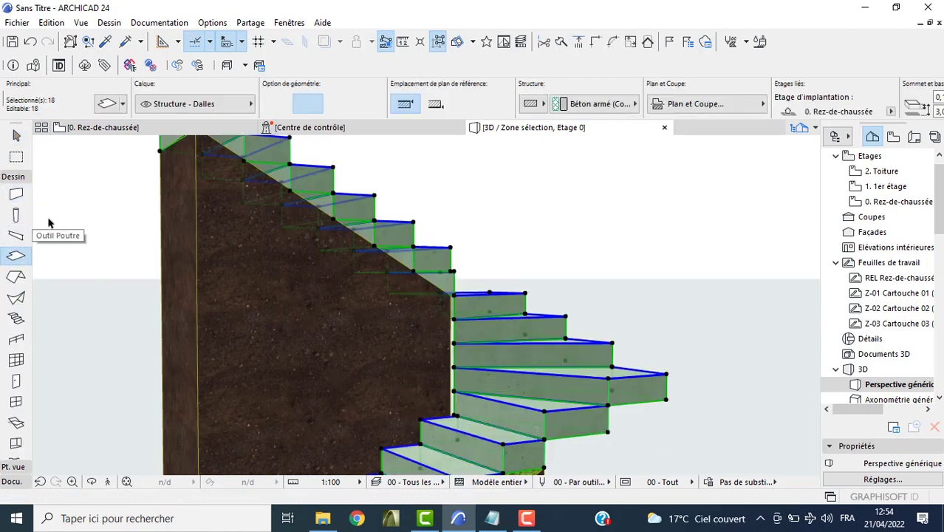
{"action": "left_click", "coordinate": [104, 106]}
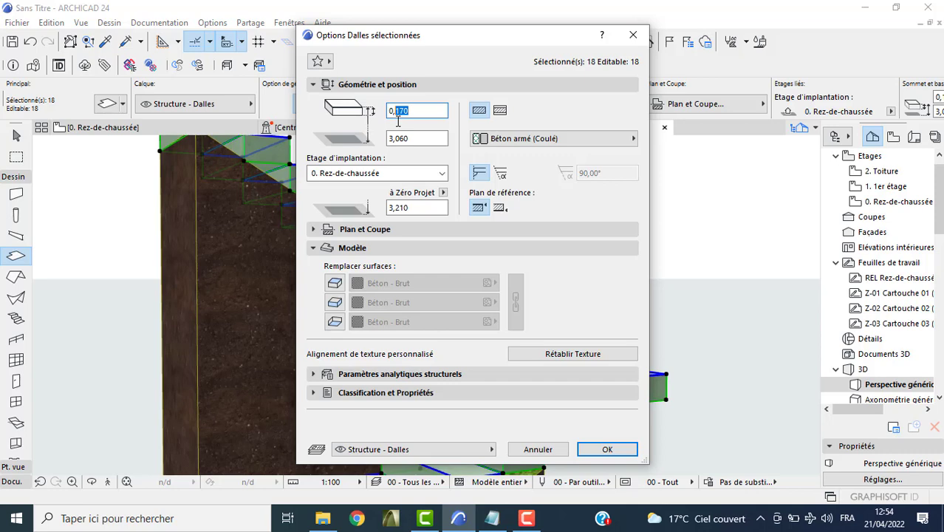
{"action": "key", "text": "Return"}
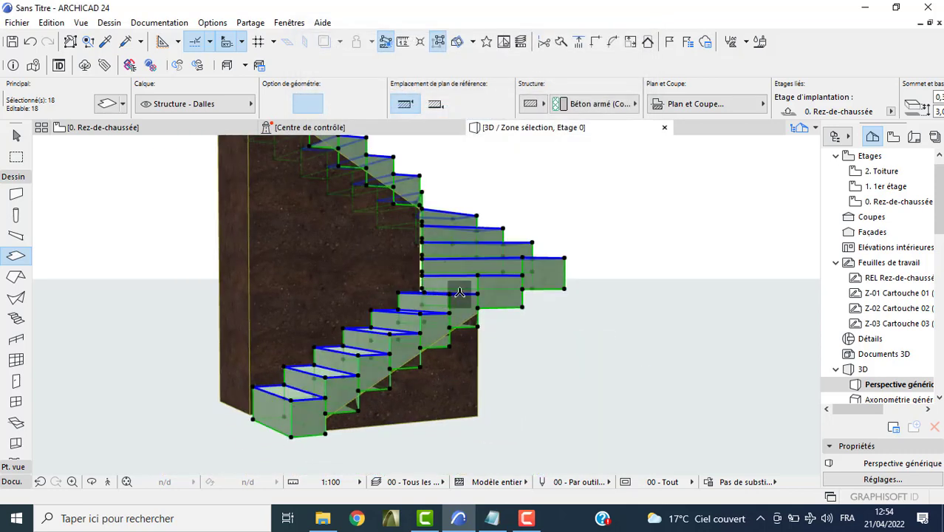
{"action": "key", "text": "ctrl+z"}
Remove the six winder steps and the lowest step from the slab selection
{"action": "middle_click_drag", "start_coordinate": [480, 326], "coordinate": [478, 310], "text": "shift"}
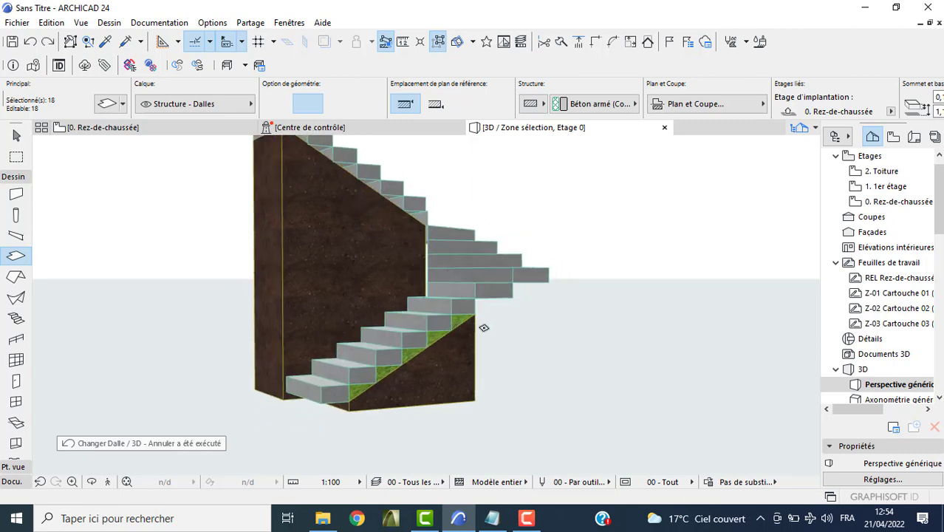
{"action": "left_click", "coordinate": [477, 309], "text": "shift"}
{"action": "left_click", "coordinate": [521, 290], "text": "shift"}
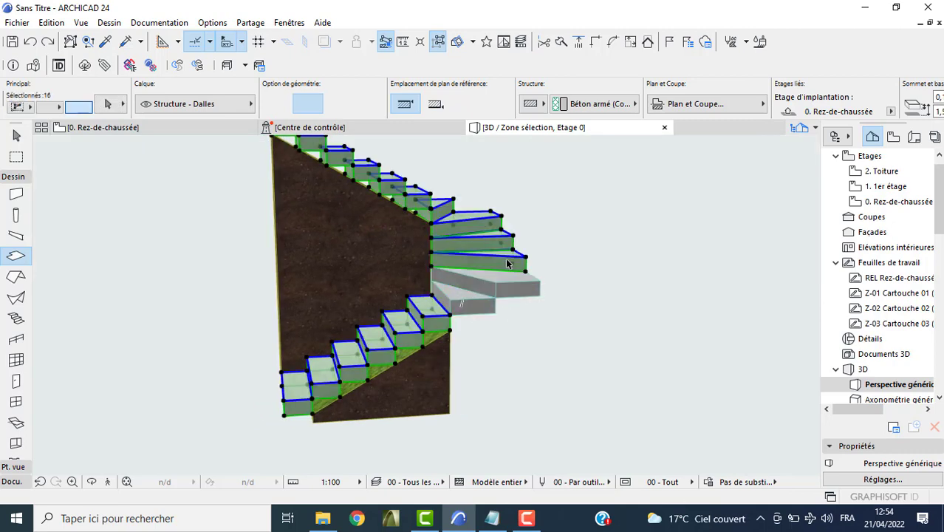
{"action": "left_click", "coordinate": [510, 261], "text": "shift"}
{"action": "left_click", "coordinate": [507, 244], "text": "shift"}
{"action": "left_click", "coordinate": [492, 227], "text": "shift"}
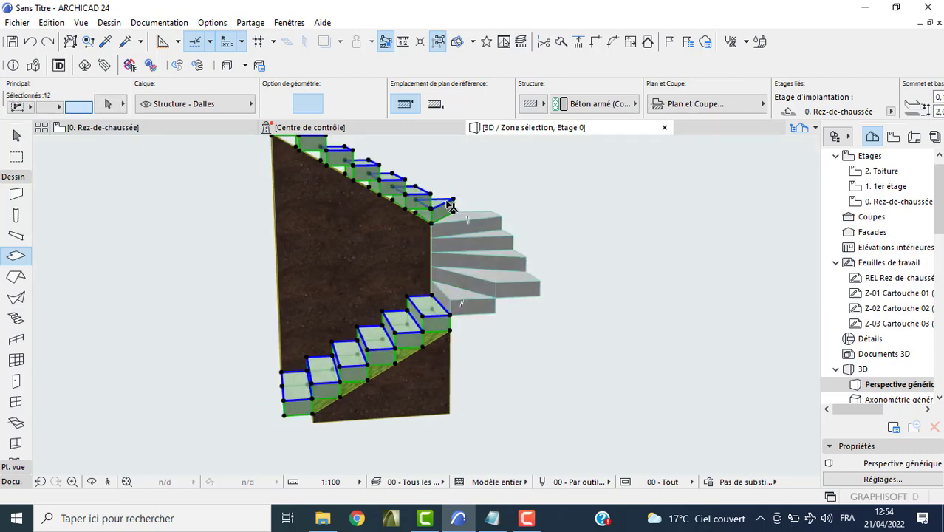
{"action": "left_click", "coordinate": [446, 208], "text": "shift"}
{"action": "left_click", "coordinate": [299, 413], "text": "shift"}
Give the 11 remaining straight-run slabs a 0,170 thickness
{"action": "middle_click_drag", "start_coordinate": [185, 264], "coordinate": [186, 308], "text": "shift"}
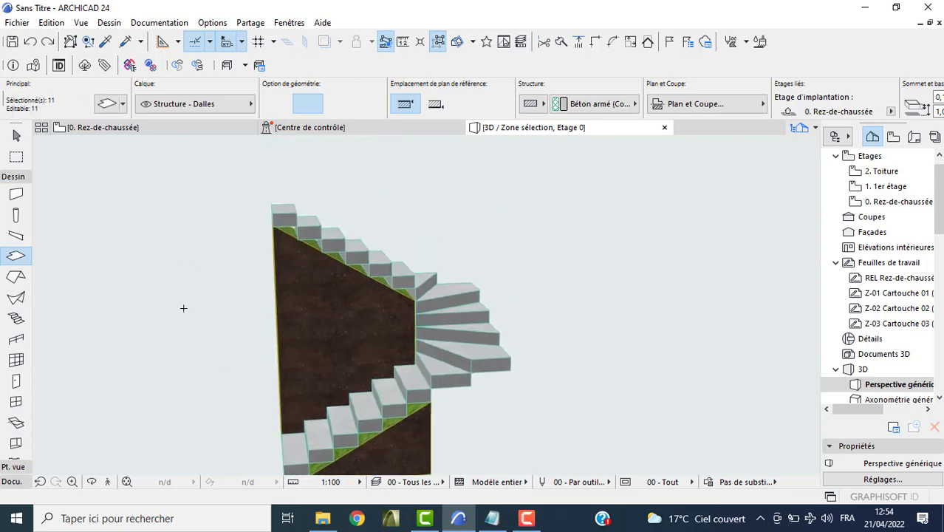
{"action": "key", "text": "ctrl+t"}
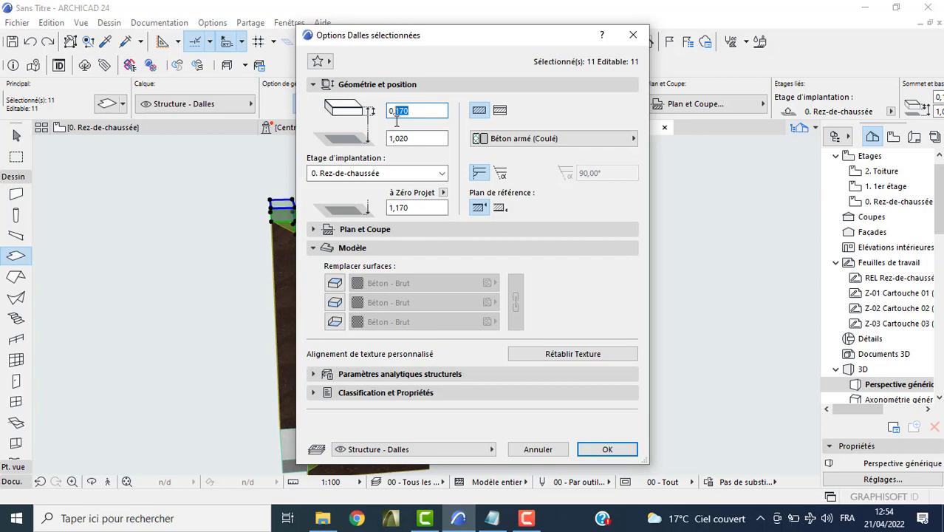
{"action": "key", "text": "Return"}
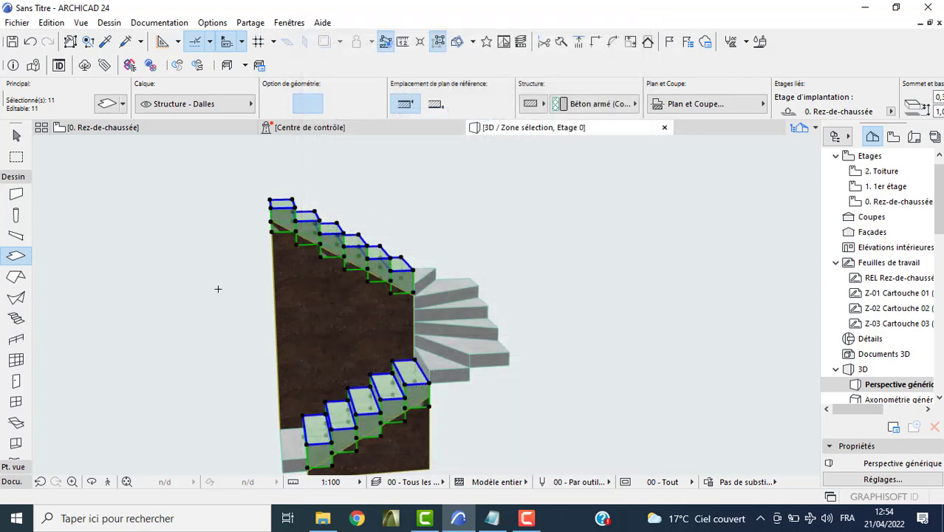
{"action": "mouse_move", "coordinate": [217, 284]}
{"action": "middle_mouse_down"}
{"action": "mouse_move", "coordinate": [349, 348]}
{"action": "mouse_move", "coordinate": [309, 387]}
{"action": "middle_mouse_up"}
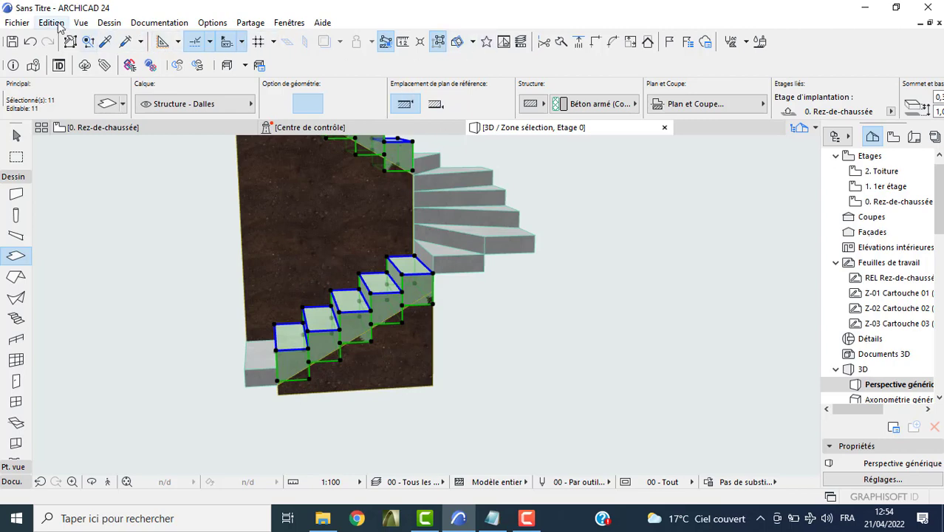
Group the 11 selected step slabs with Edition > Groupes > Grouper
{"action": "scroll", "coordinate": [196, 164], "scroll_direction": "down", "scroll_amount": 1}
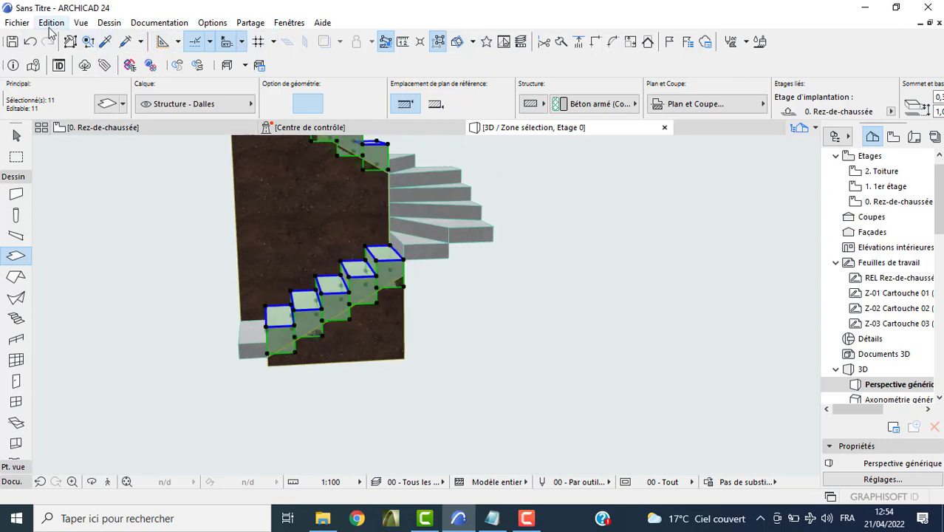
{"action": "left_click", "coordinate": [51, 24]}
{"action": "mouse_move", "coordinate": [133, 240]}
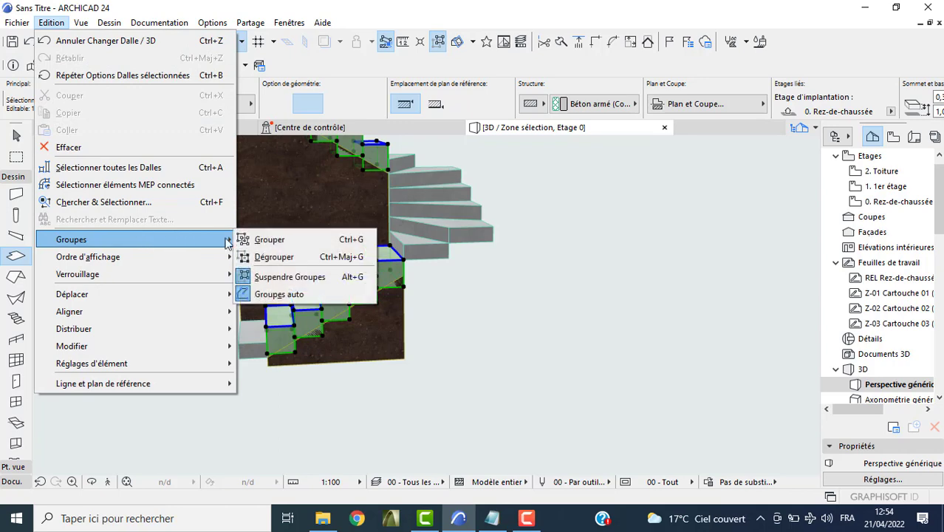
{"action": "left_click", "coordinate": [259, 240]}
{"action": "left_click", "coordinate": [226, 297]}
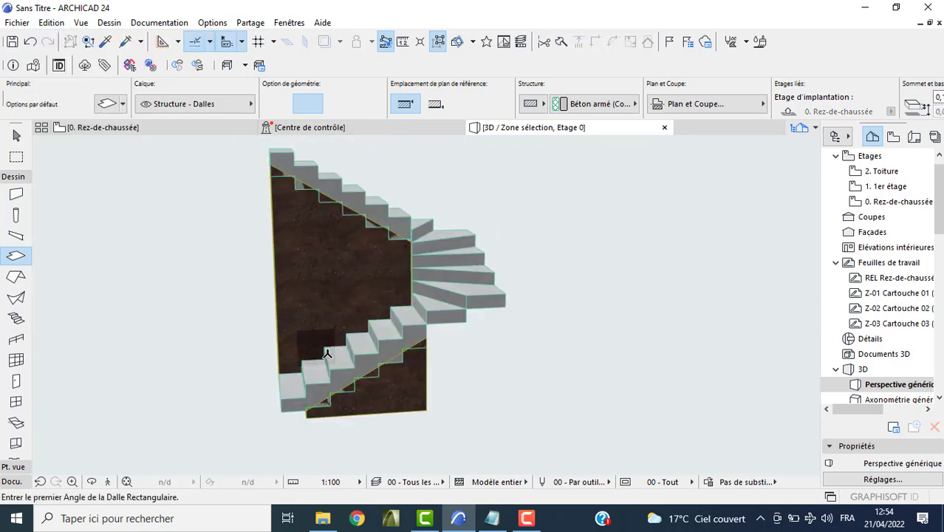
Click the steps to confirm the whole group selects together, then dismiss the menu
{"action": "left_click", "coordinate": [318, 378]}
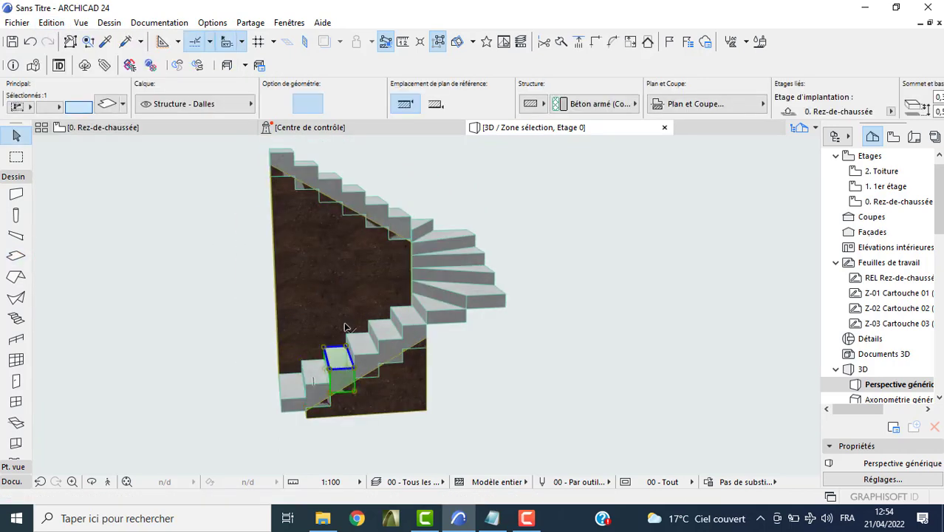
{"action": "key", "text": "Escape"}
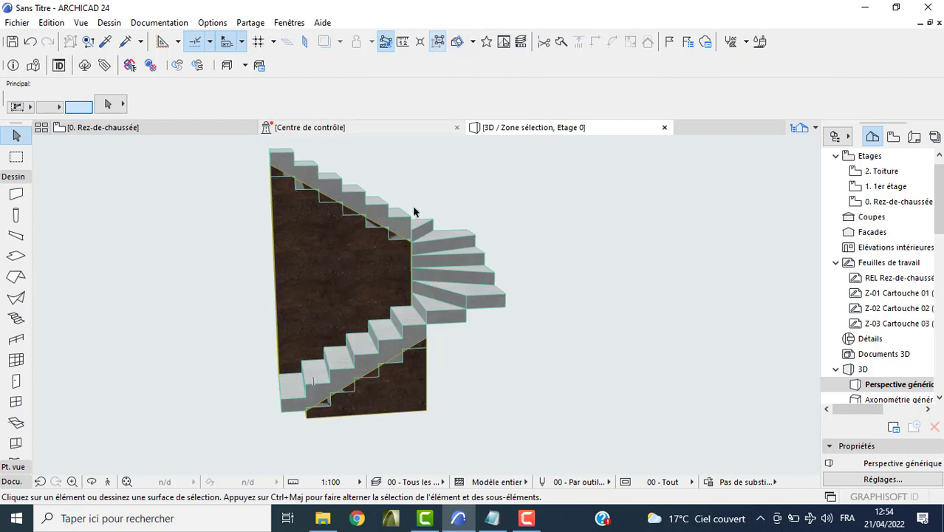
{"action": "left_click", "coordinate": [375, 337]}
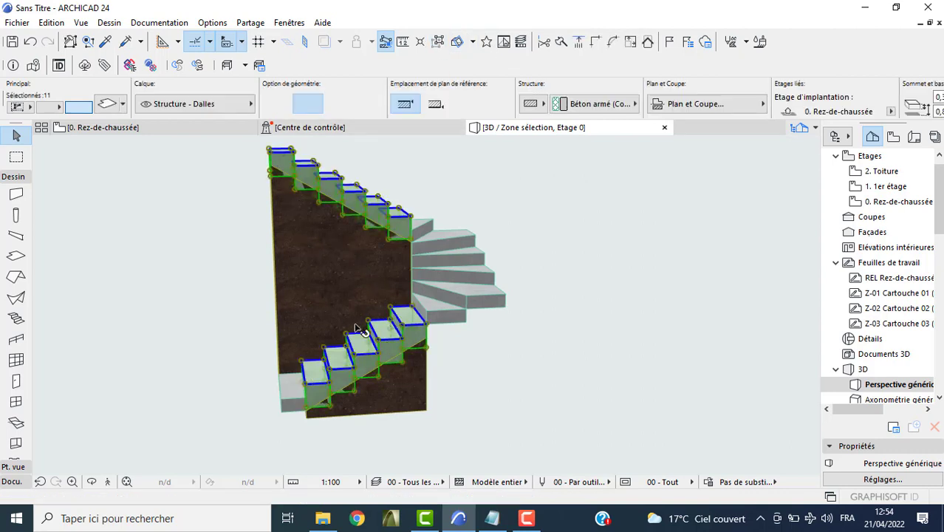
{"action": "left_click", "coordinate": [245, 250]}
{"action": "left_click", "coordinate": [304, 170]}
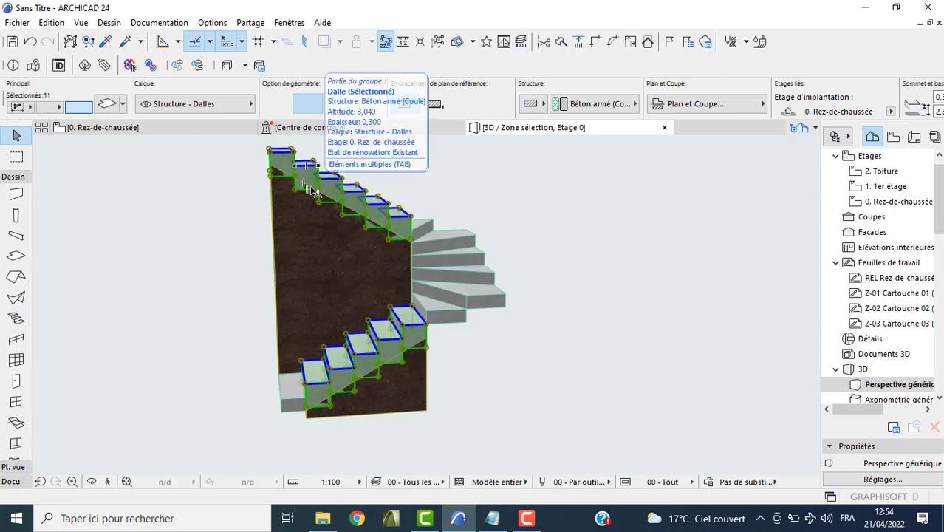
{"action": "key", "text": "Escape"}
{"action": "left_click", "coordinate": [62, 23]}
{"action": "mouse_move", "coordinate": [71, 240]}
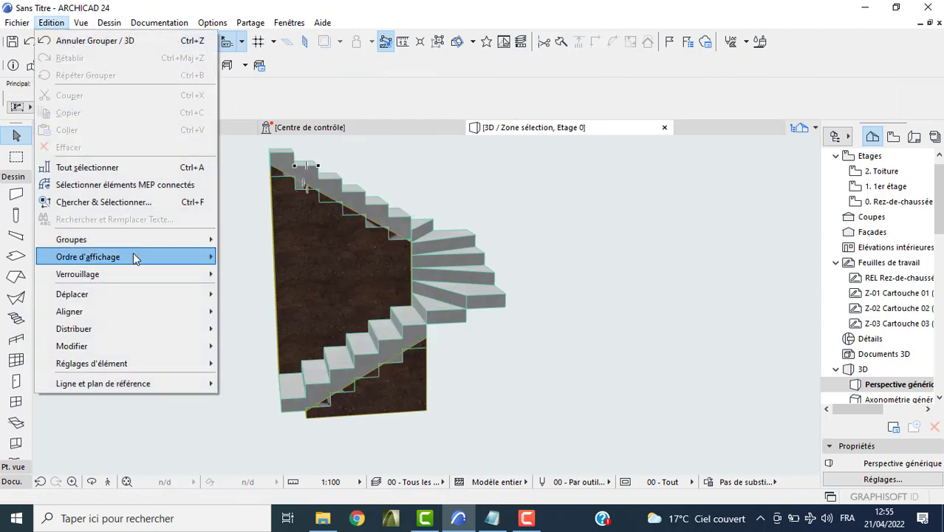
{"action": "key", "text": "Escape"}
{"action": "key", "text": "Escape"}
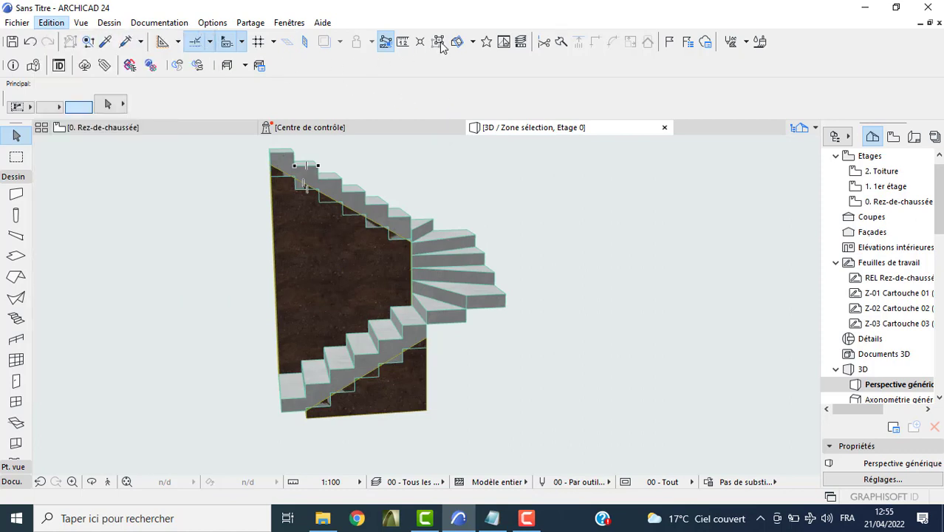
{"action": "key", "text": "Escape"}
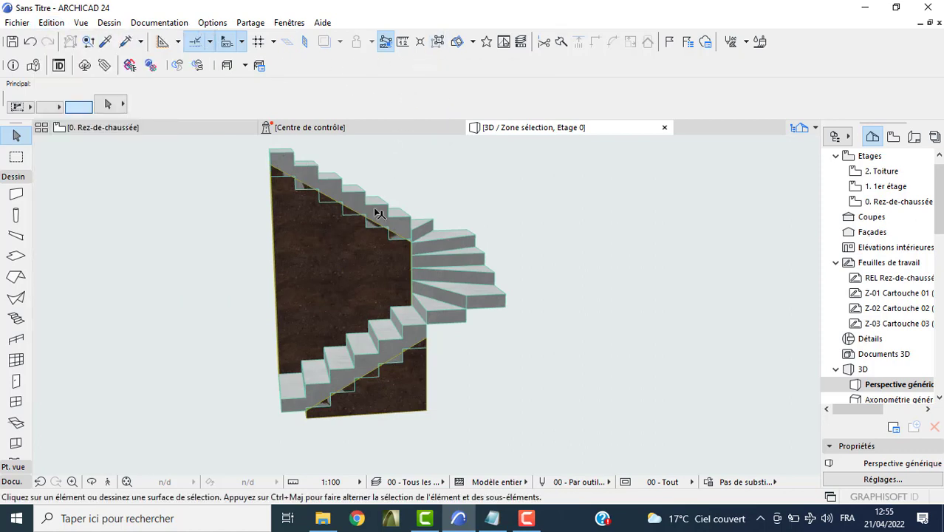
Click the stair steps repeatedly to confirm they select as one group
{"action": "left_click", "coordinate": [378, 214]}
{"action": "key", "text": "Escape"}
{"action": "left_click", "coordinate": [379, 214]}
{"action": "key", "text": "Escape"}
{"action": "left_click", "coordinate": [378, 214]}
{"action": "key", "text": "Escape"}
Open Solid Element Operations and register the 11 stair slabs as targets
{"action": "left_click", "coordinate": [111, 23]}
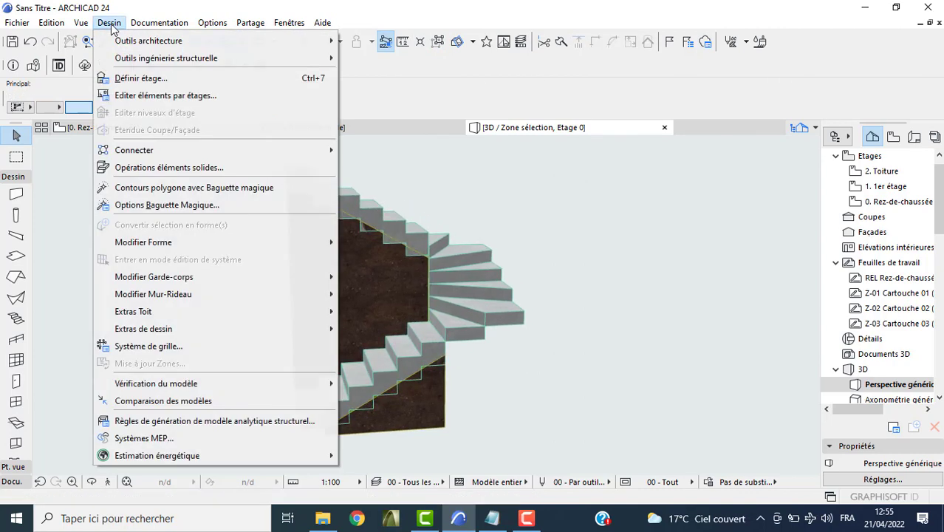
{"action": "left_click", "coordinate": [134, 169]}
{"action": "mouse_move", "coordinate": [310, 127]}
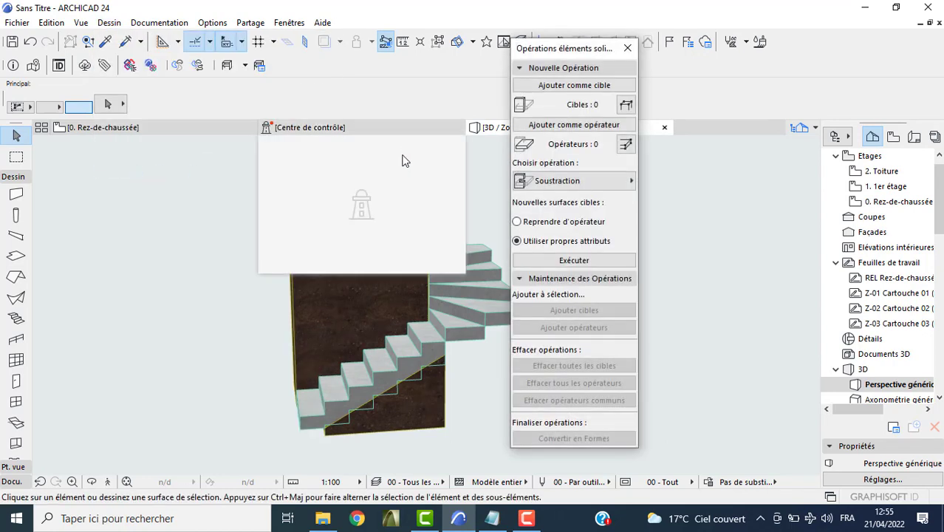
{"action": "left_click", "coordinate": [153, 283]}
{"action": "left_click", "coordinate": [142, 223]}
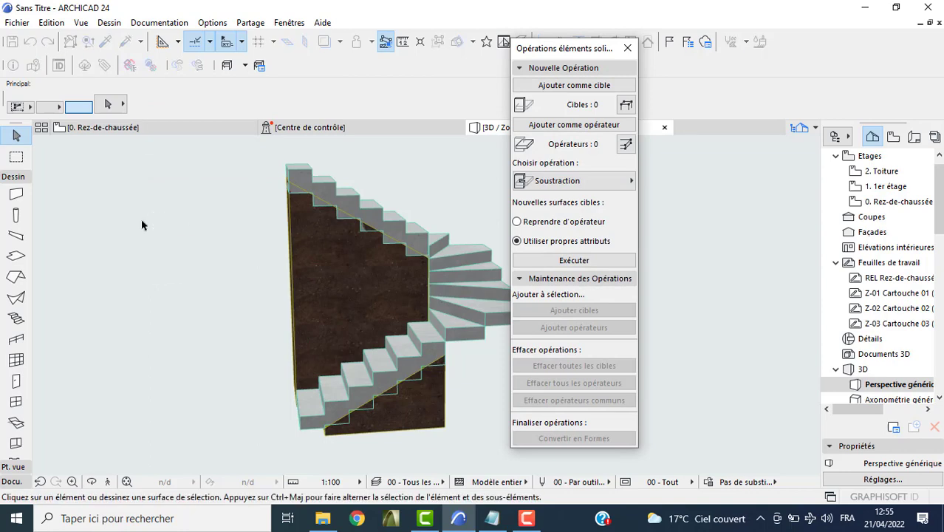
{"action": "left_click", "coordinate": [326, 194]}
{"action": "left_click", "coordinate": [578, 88]}
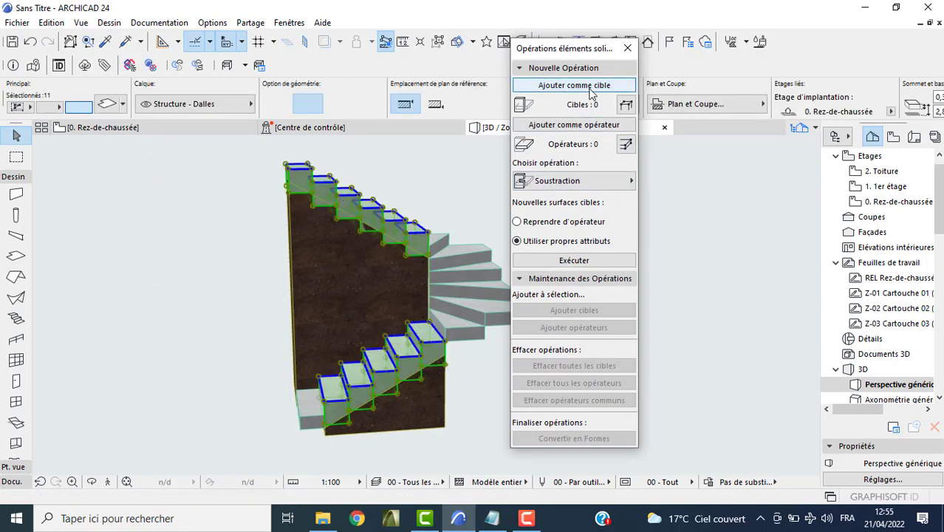
{"action": "left_click", "coordinate": [584, 90]}
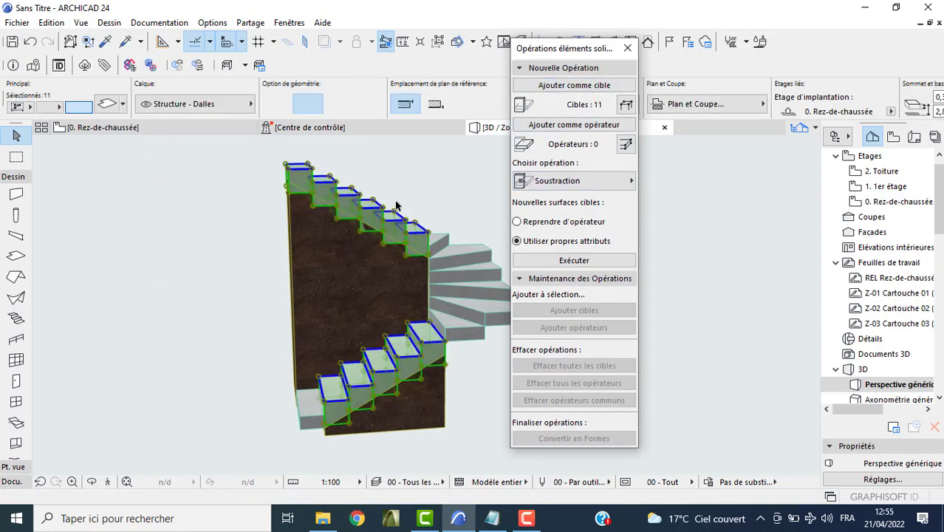
Use the two earth elements as operators and execute Subtraction with Downward Extrusion
{"action": "left_click", "coordinate": [331, 273]}
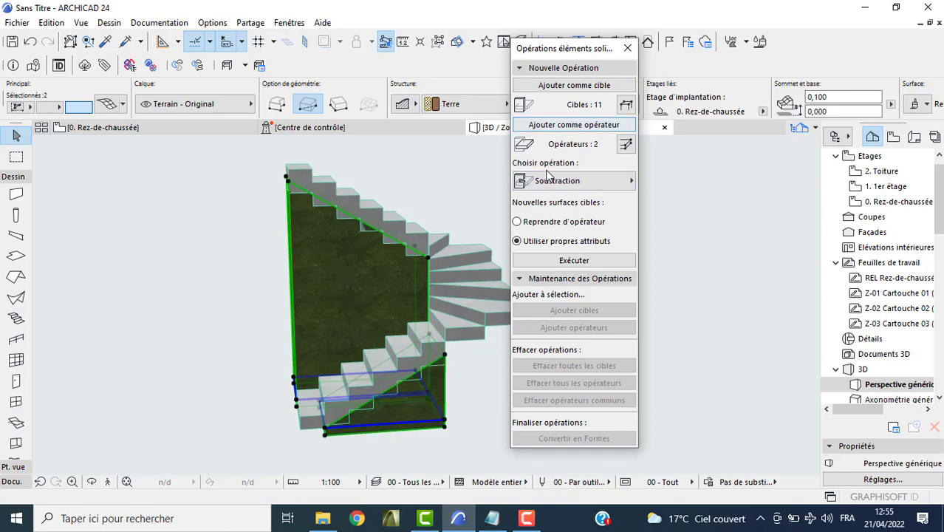
{"action": "left_click", "coordinate": [597, 182]}
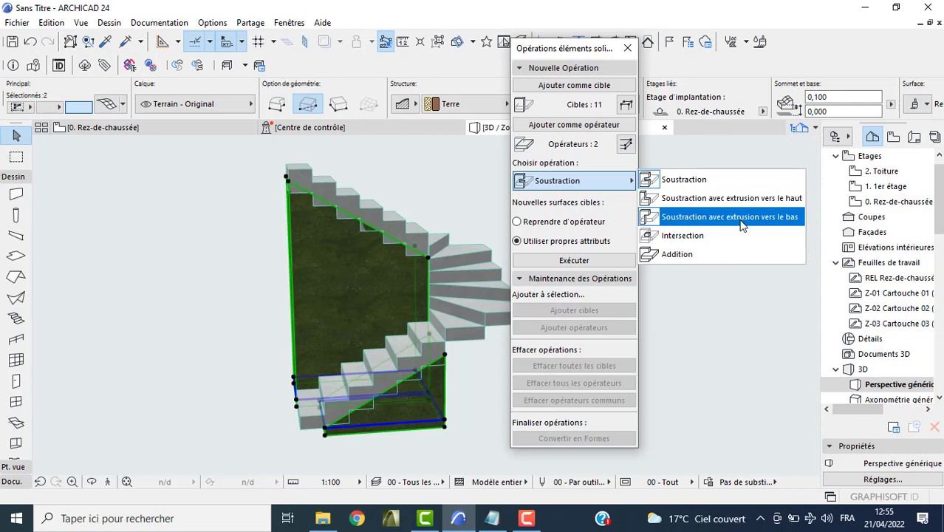
{"action": "left_click", "coordinate": [743, 226]}
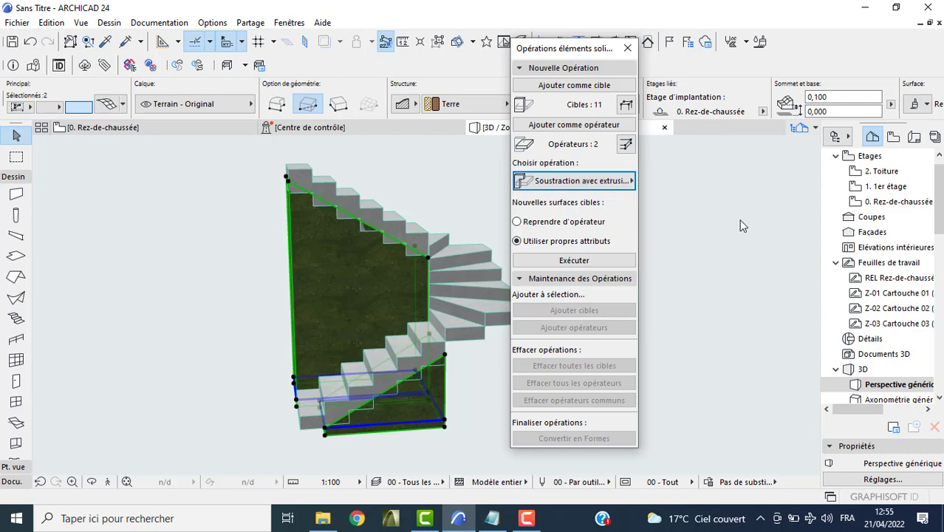
{"action": "left_click", "coordinate": [573, 261]}
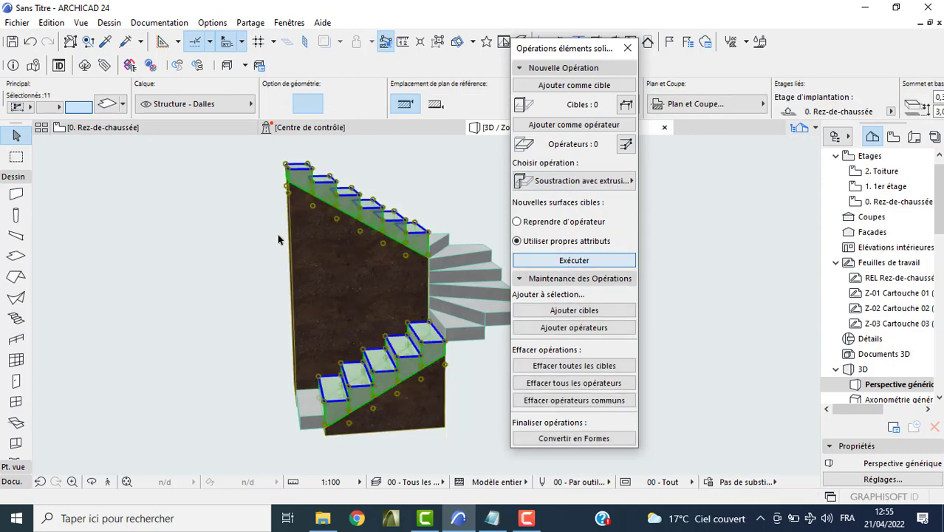
{"action": "left_click", "coordinate": [326, 247]}
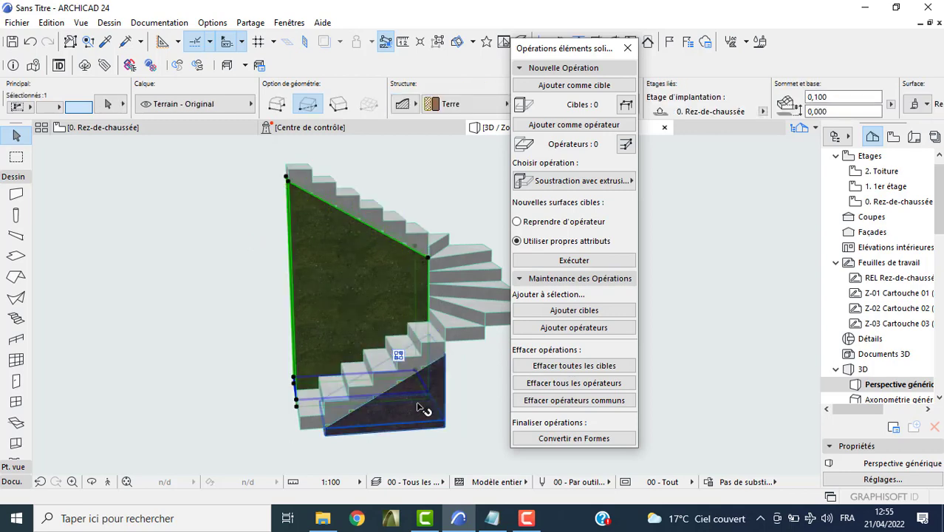
{"action": "left_click", "coordinate": [196, 108]}
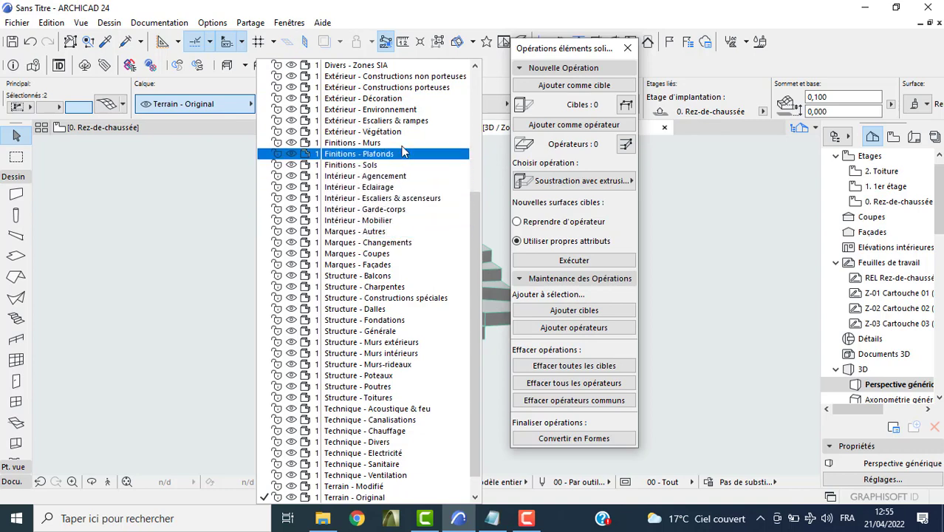
Move the earth meshes to the Divers - Opérateur masqué layer and orbit to view the trimmed stair
{"action": "scroll", "coordinate": [396, 144], "scroll_direction": "up", "scroll_amount": 6}
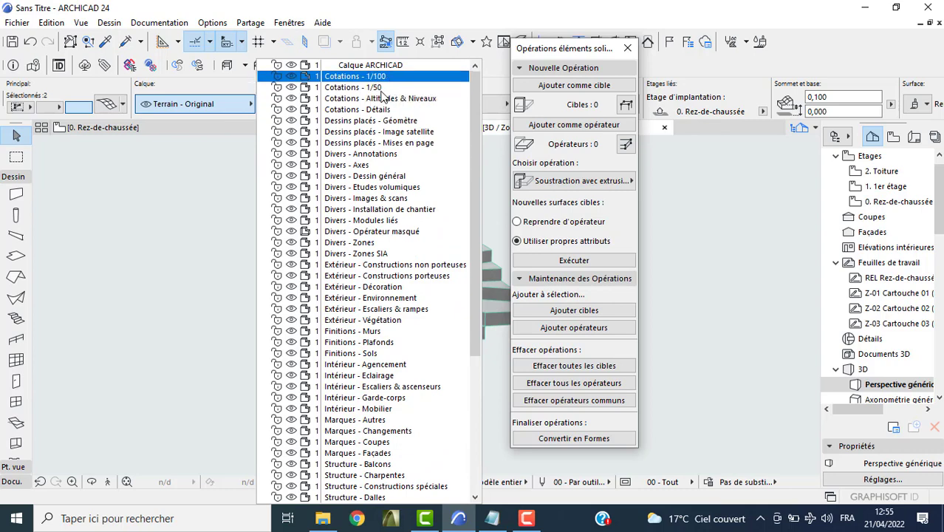
{"action": "left_click", "coordinate": [397, 232]}
{"action": "left_click", "coordinate": [244, 246]}
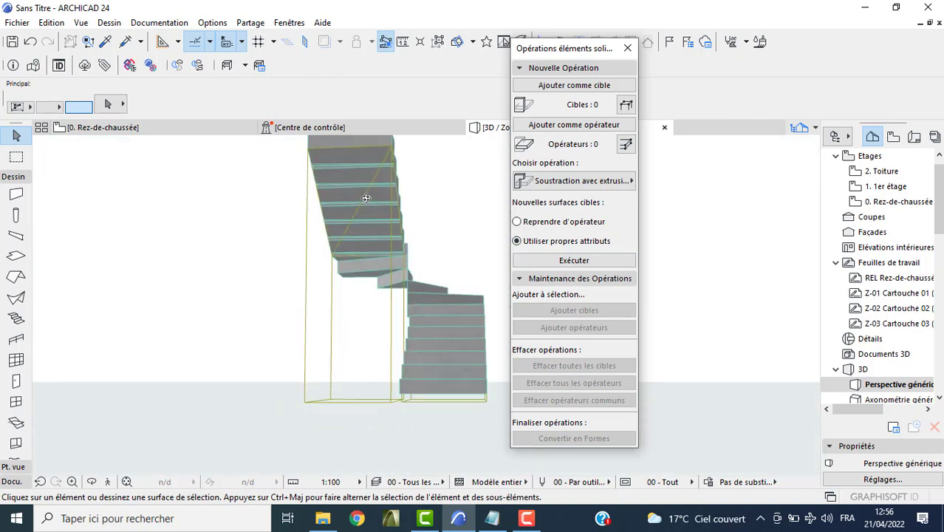
{"action": "middle_click_drag", "start_coordinate": [315, 221], "coordinate": [474, 211], "text": "shift"}
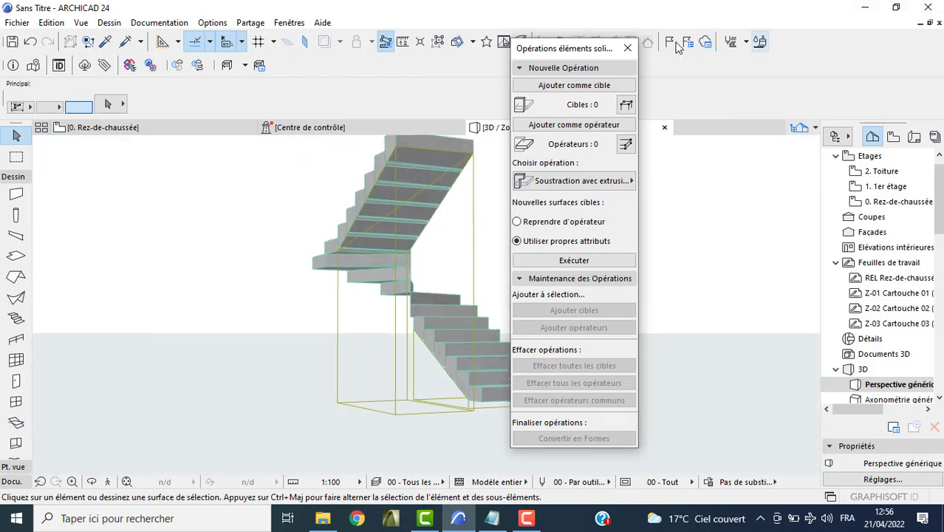
{"action": "left_click", "coordinate": [627, 48]}
{"action": "mouse_move", "coordinate": [434, 198]}
{"action": "middle_mouse_down", "text": "shift"}
{"action": "mouse_move", "coordinate": [546, 268]}
{"action": "mouse_move", "coordinate": [465, 291]}
{"action": "mouse_move", "coordinate": [436, 317]}
{"action": "middle_mouse_up", "text": "shift"}
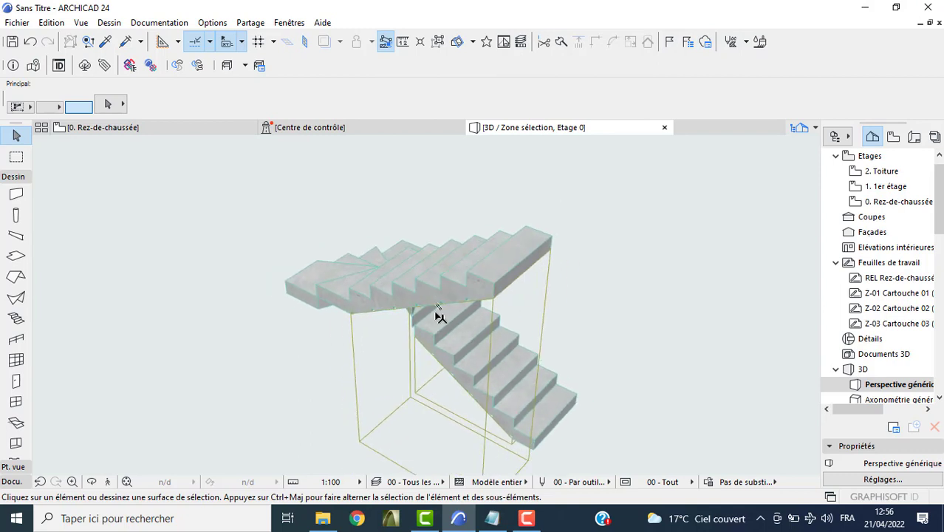
Select all walls on Rez-de-chaussée and paste them onto the empty 1er étage plan
{"action": "key", "text": "F2"}
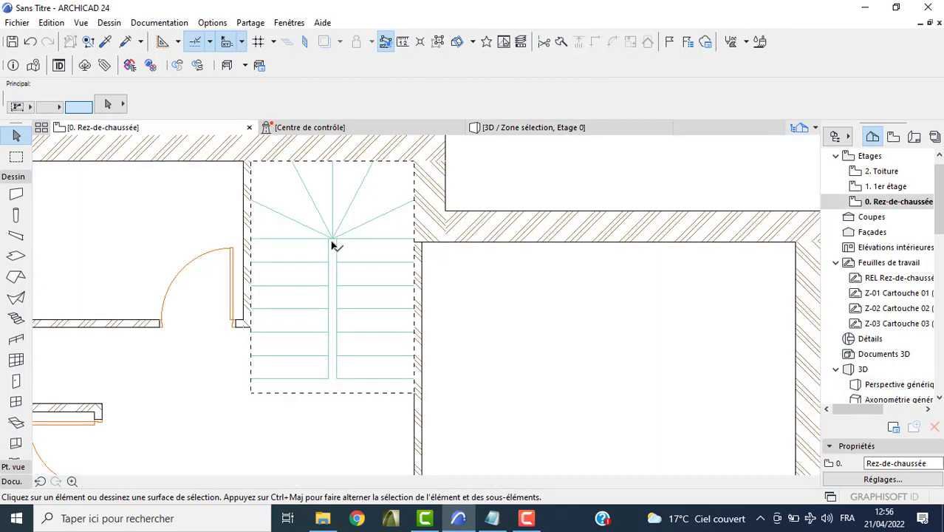
{"action": "scroll", "coordinate": [325, 251], "scroll_direction": "down", "scroll_amount": 5}
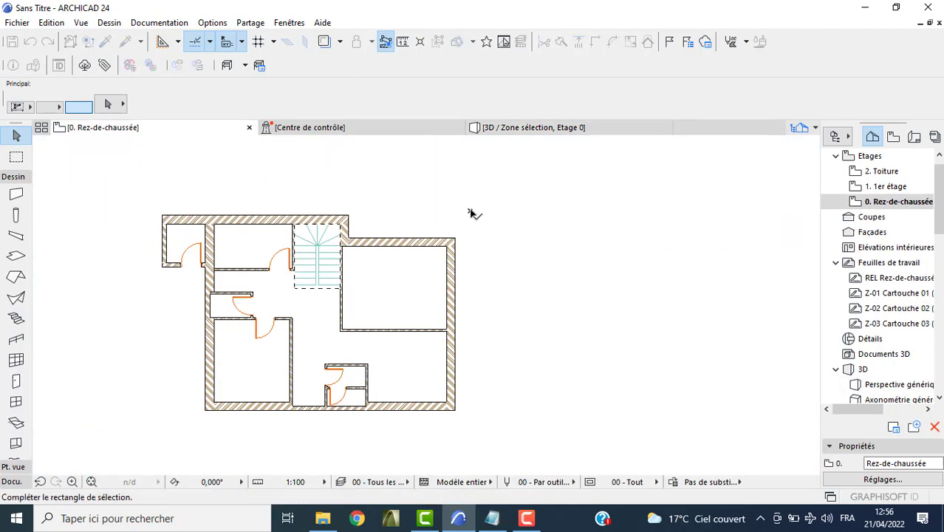
{"action": "left_click", "coordinate": [411, 183]}
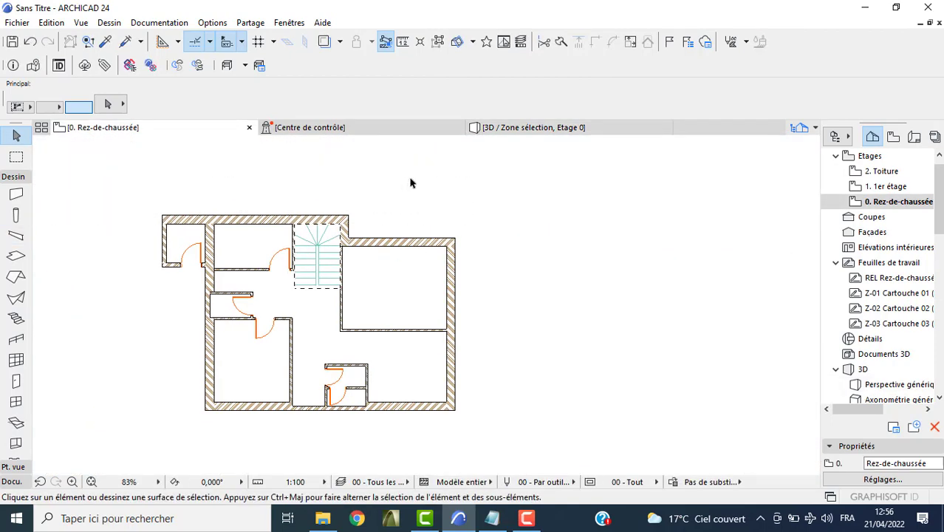
{"action": "double_click", "coordinate": [874, 187]}
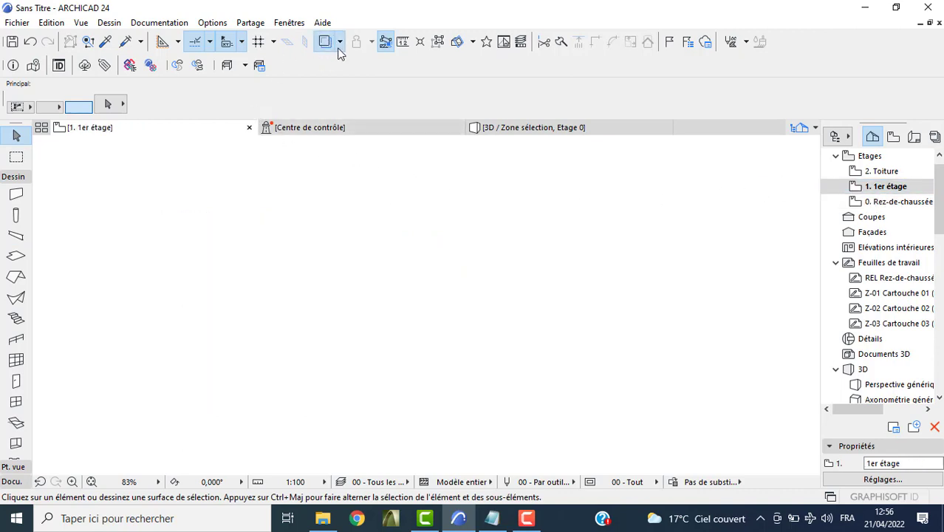
{"action": "double_click", "coordinate": [878, 203]}
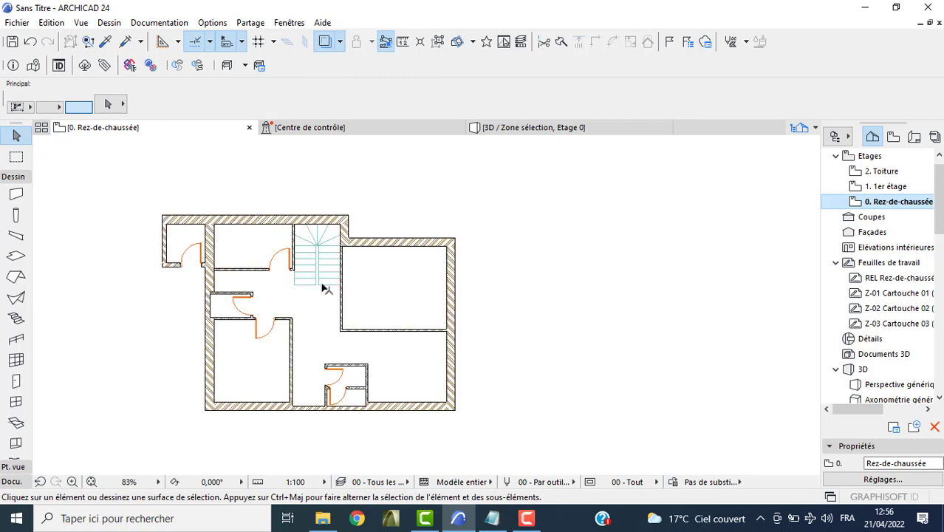
{"action": "left_click", "coordinate": [17, 193]}
{"action": "key", "text": "ctrl+a"}
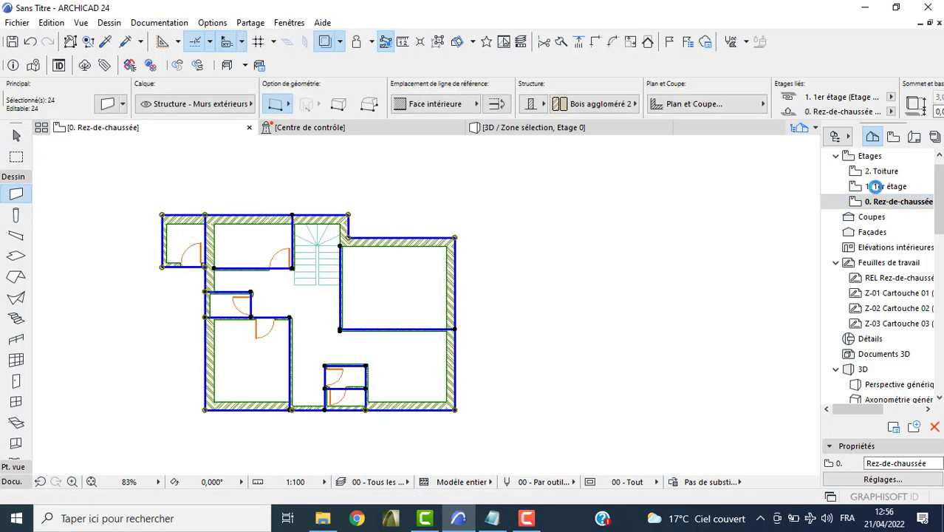
{"action": "double_click", "coordinate": [874, 187]}
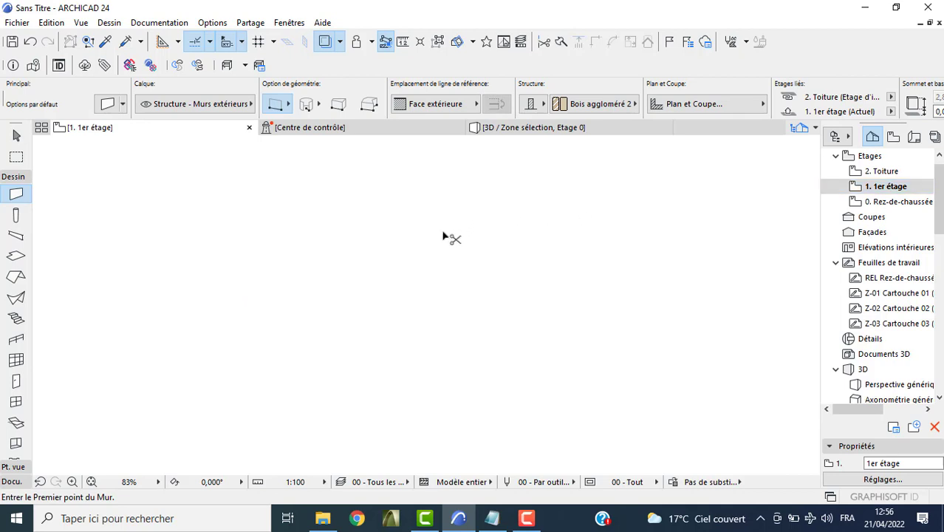
{"action": "key", "text": "ctrl+v"}
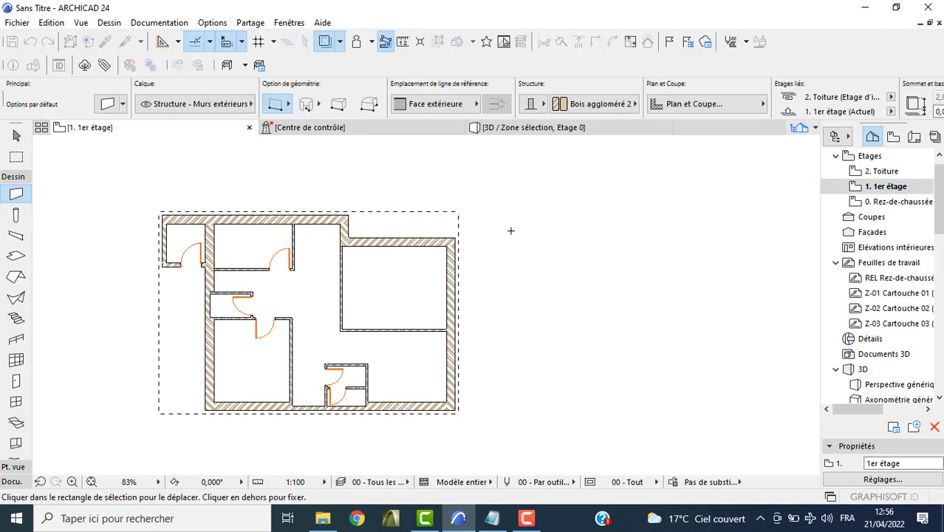
{"action": "key", "text": "Escape"}
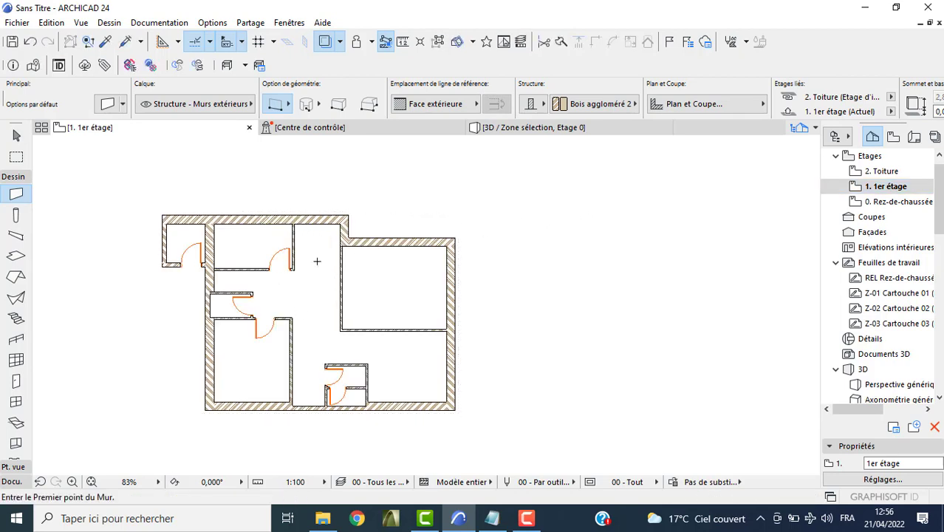
{"action": "key", "text": "Escape"}
Stretch the lower-left room's top partition wall across to the right-hand room
{"action": "scroll", "coordinate": [348, 294], "scroll_direction": "up", "scroll_amount": 3}
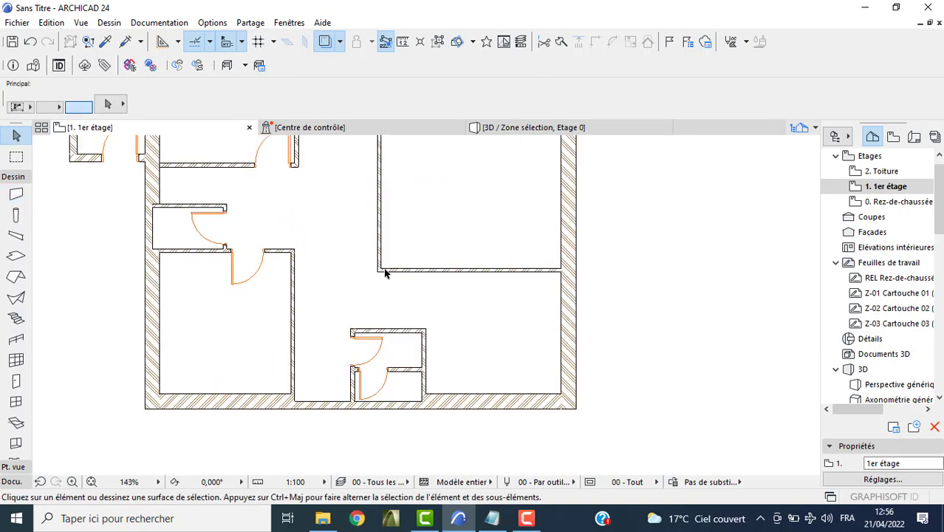
{"action": "left_click", "coordinate": [382, 270]}
{"action": "left_click", "coordinate": [380, 270]}
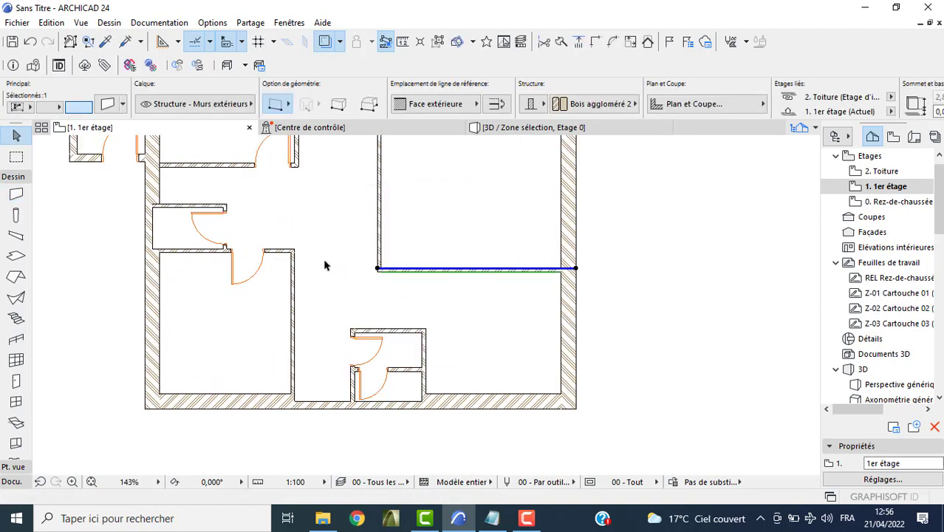
{"action": "left_click", "coordinate": [287, 254]}
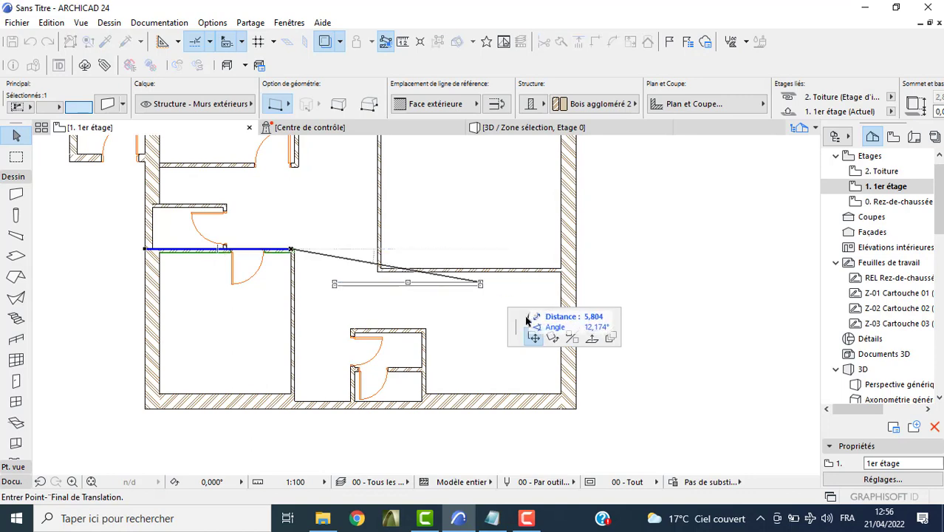
{"action": "left_click", "coordinate": [533, 318]}
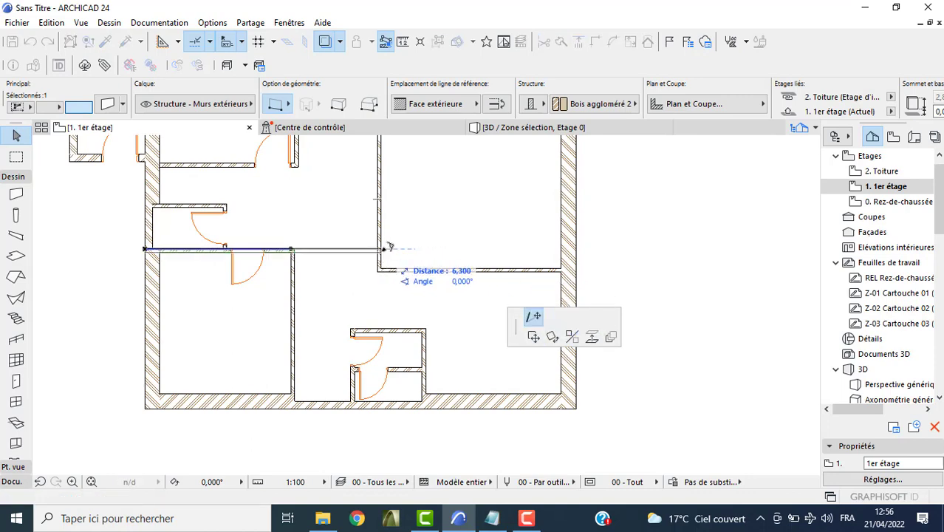
{"action": "left_click", "coordinate": [384, 246]}
{"action": "scroll", "coordinate": [383, 245], "scroll_direction": "up", "scroll_amount": 3}
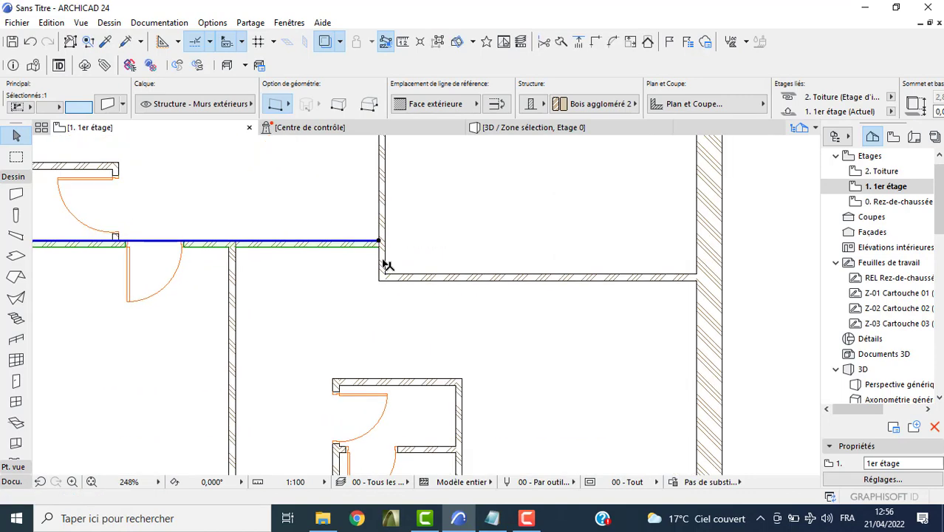
{"action": "key", "text": "Escape"}
Extend that partition further until it meets the east outer wall
{"action": "left_click", "coordinate": [382, 245]}
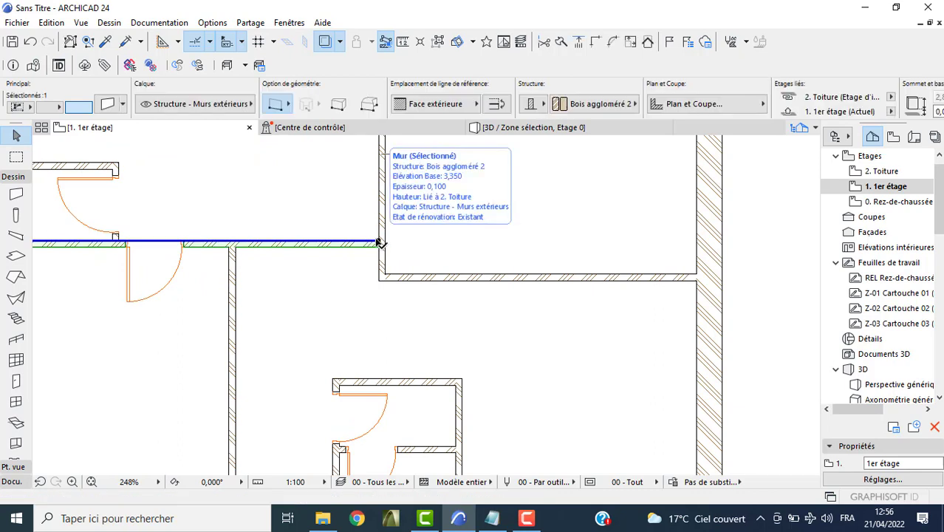
{"action": "left_click", "coordinate": [379, 242]}
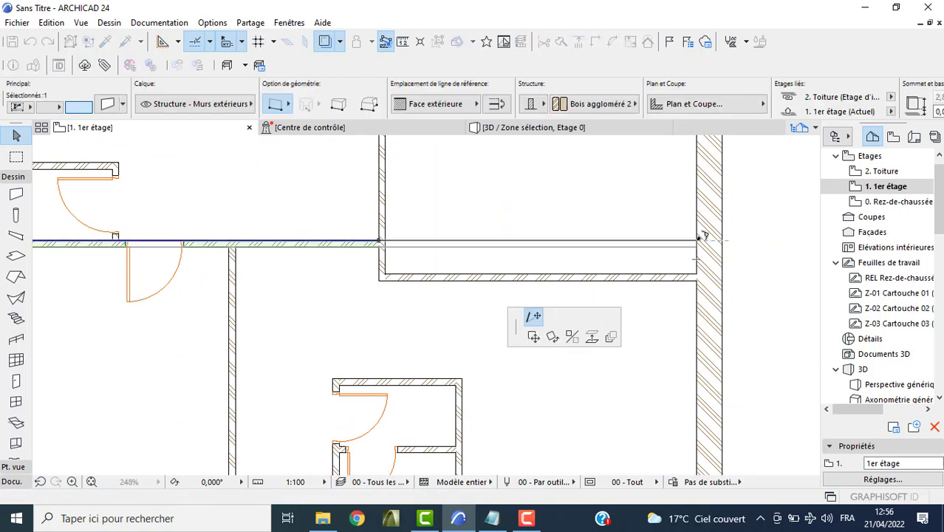
{"action": "left_click", "coordinate": [722, 242]}
{"action": "left_click", "coordinate": [550, 280]}
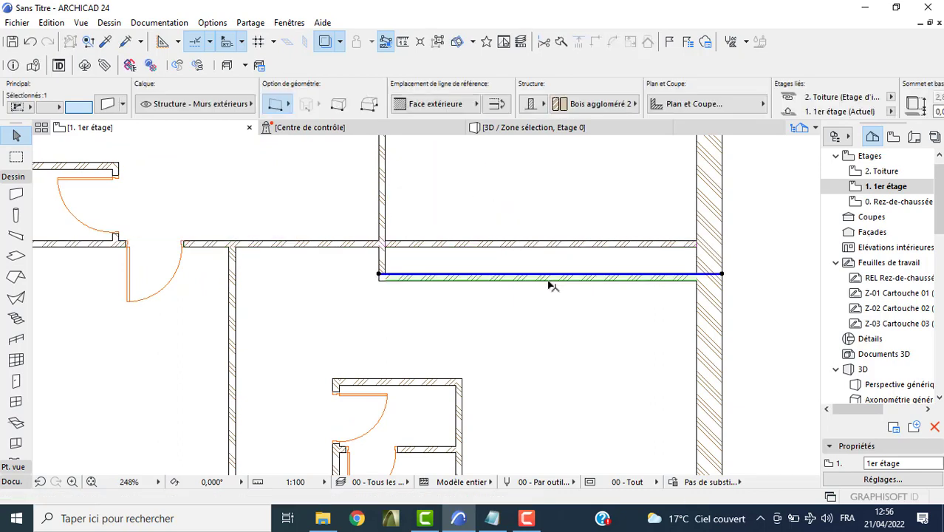
{"action": "left_click", "coordinate": [480, 297]}
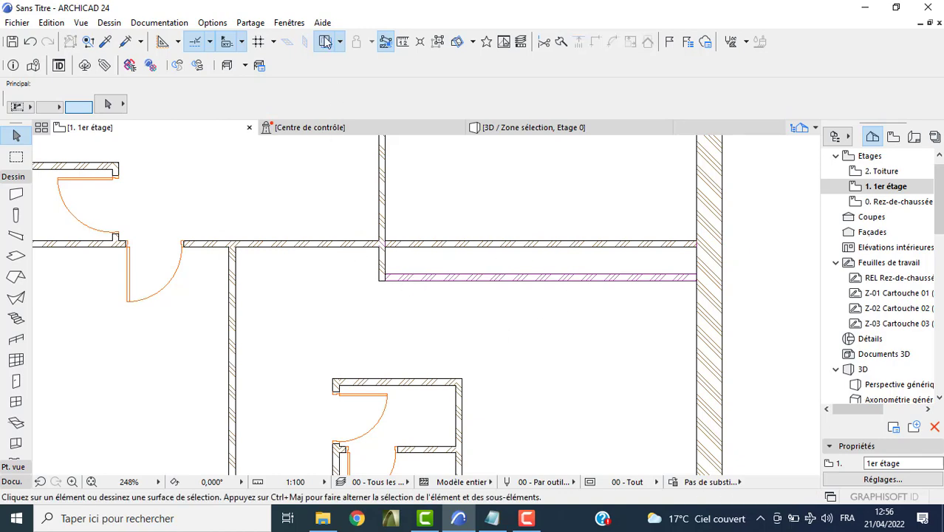
Delete the small closet wall together with its door
{"action": "scroll", "coordinate": [312, 270], "scroll_direction": "down", "scroll_amount": 3}
{"action": "scroll", "coordinate": [354, 273], "scroll_direction": "down", "scroll_amount": 1}
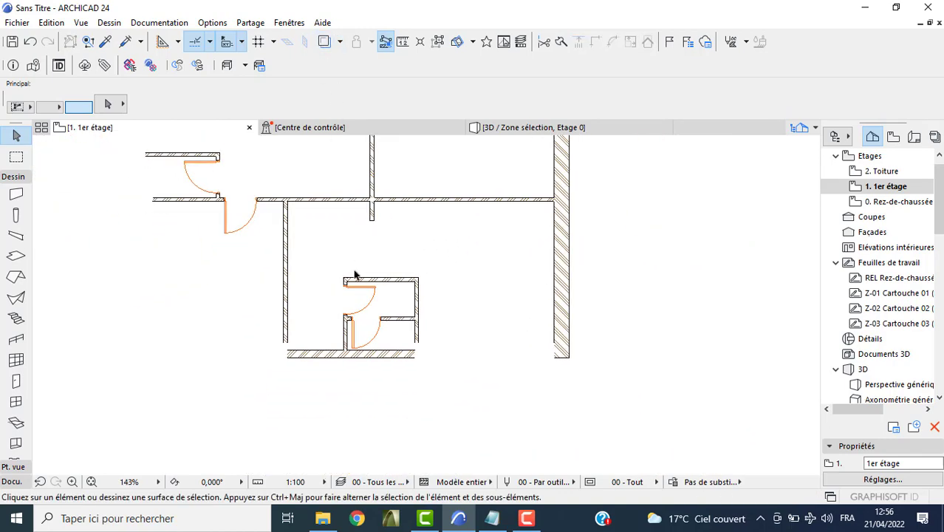
{"action": "left_click", "coordinate": [387, 321]}
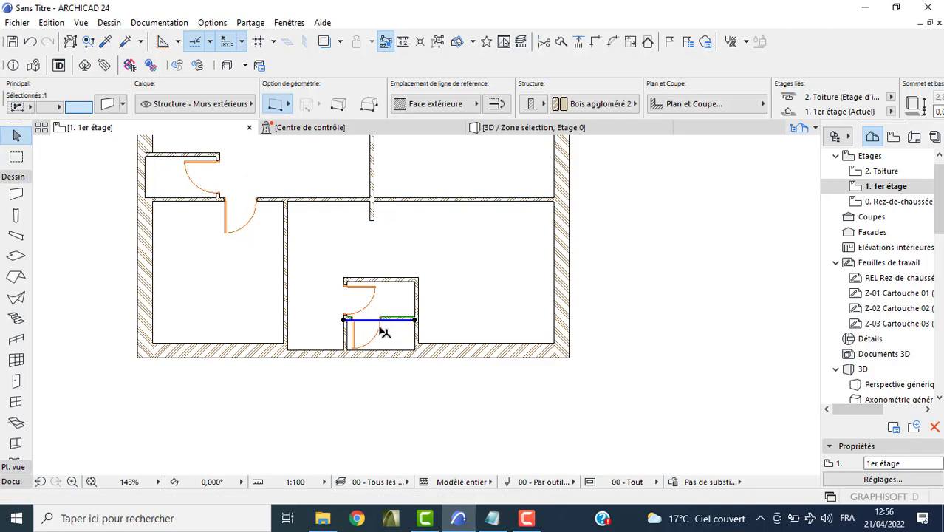
{"action": "key", "text": "Delete"}
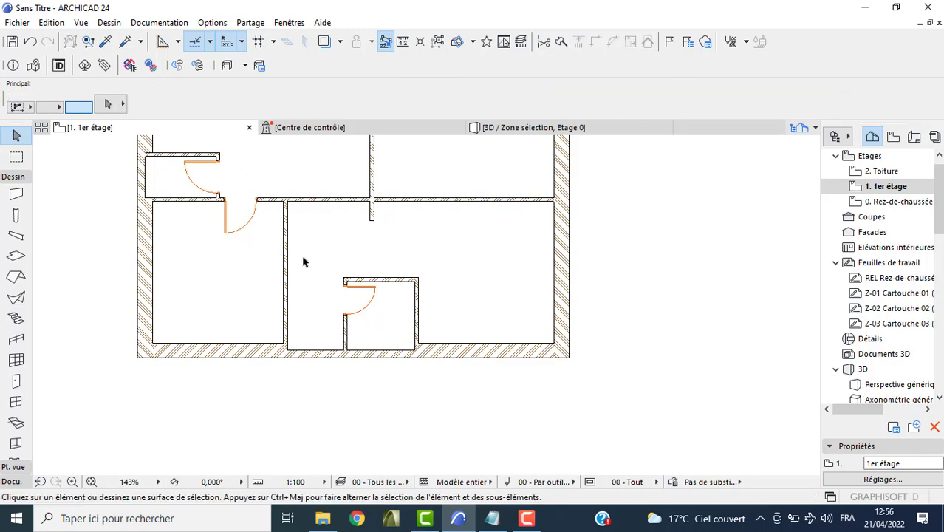
{"action": "scroll", "coordinate": [318, 263], "scroll_direction": "up", "scroll_amount": 2}
Delete the short corridor wall on the first floor
{"action": "scroll", "coordinate": [310, 251], "scroll_direction": "up", "scroll_amount": 2}
{"action": "scroll", "coordinate": [266, 274], "scroll_direction": "up", "scroll_amount": 2}
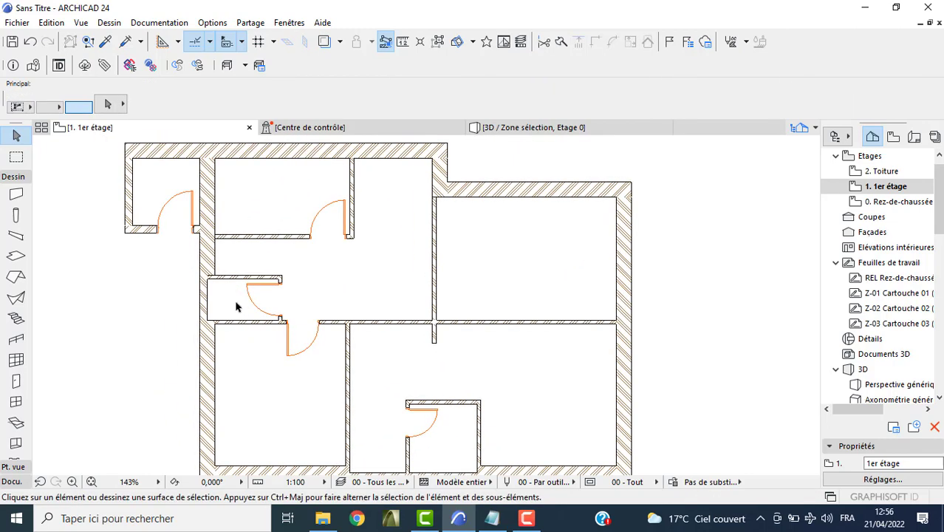
{"action": "left_click", "coordinate": [243, 277]}
{"action": "key", "text": "Delete"}
{"action": "key", "text": "ctrl+z"}
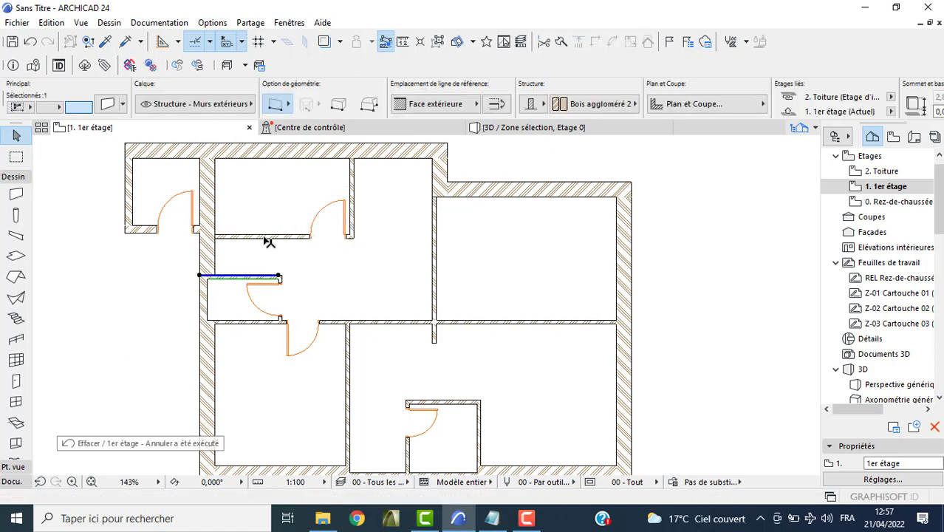
{"action": "left_click", "coordinate": [264, 235]}
{"action": "left_click", "coordinate": [254, 279]}
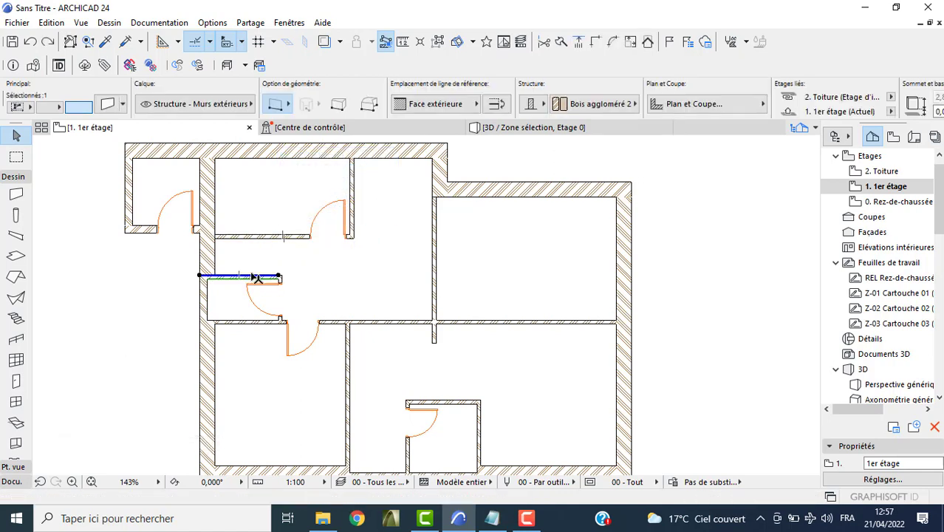
{"action": "key", "text": "Delete"}
Move the upper wall with its door down into the corridor wall's place
{"action": "left_click", "coordinate": [252, 237]}
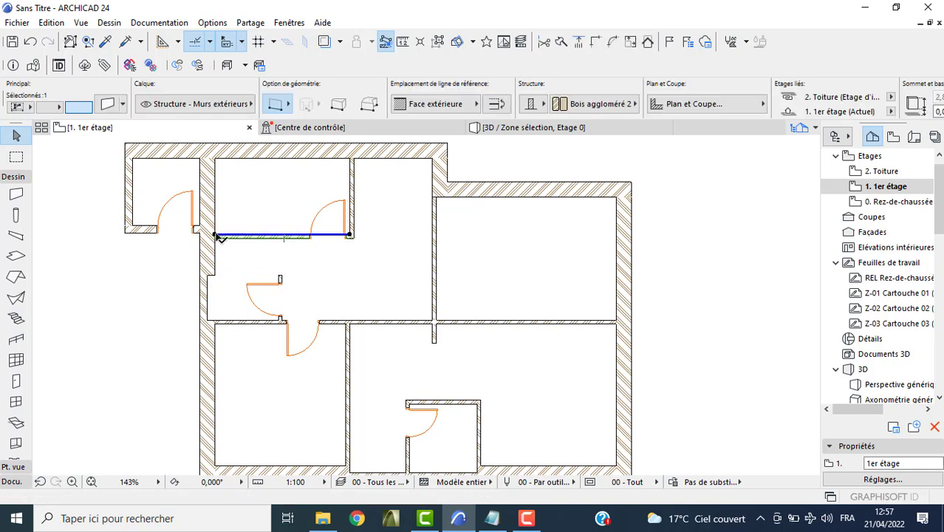
{"action": "left_click", "coordinate": [216, 236]}
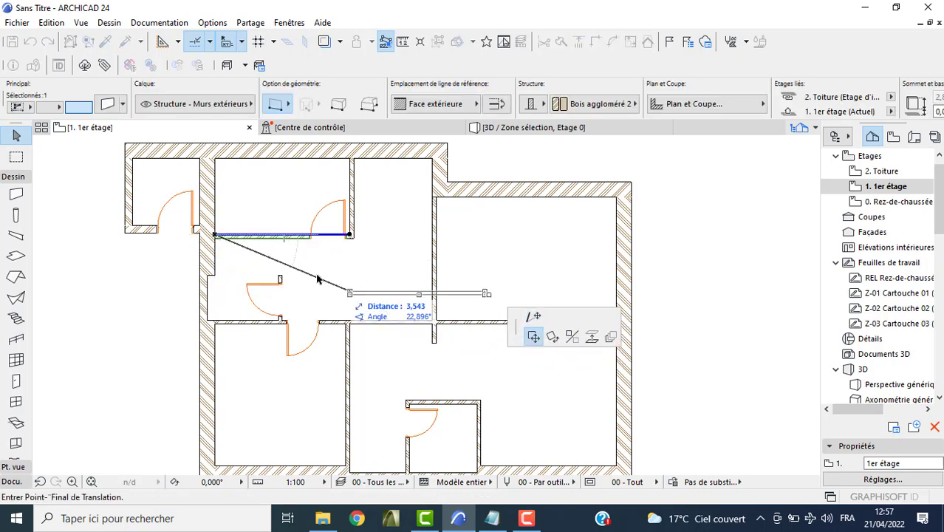
{"action": "left_click", "coordinate": [207, 275]}
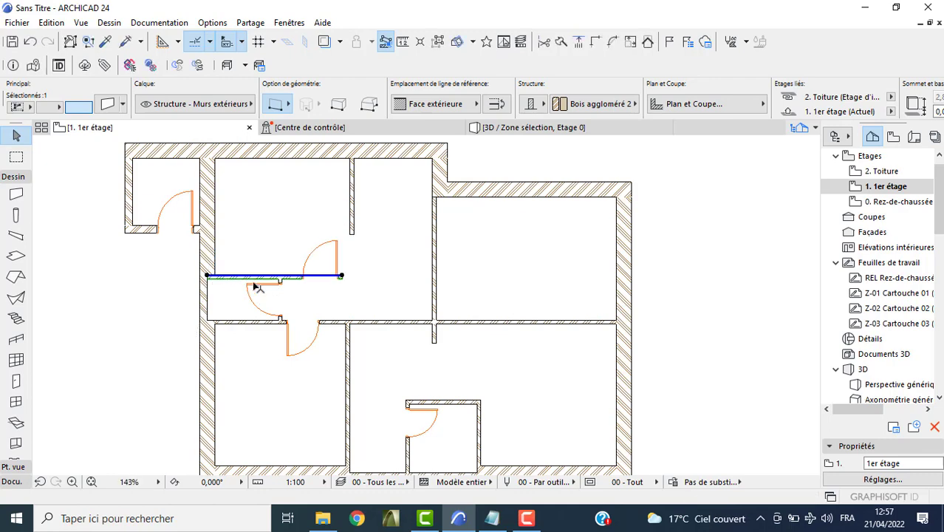
Join the vertical wall above to the moved wall using Intersect
{"action": "scroll", "coordinate": [303, 278], "scroll_direction": "up", "scroll_amount": 2}
{"action": "left_click", "coordinate": [363, 214], "text": "shift"}
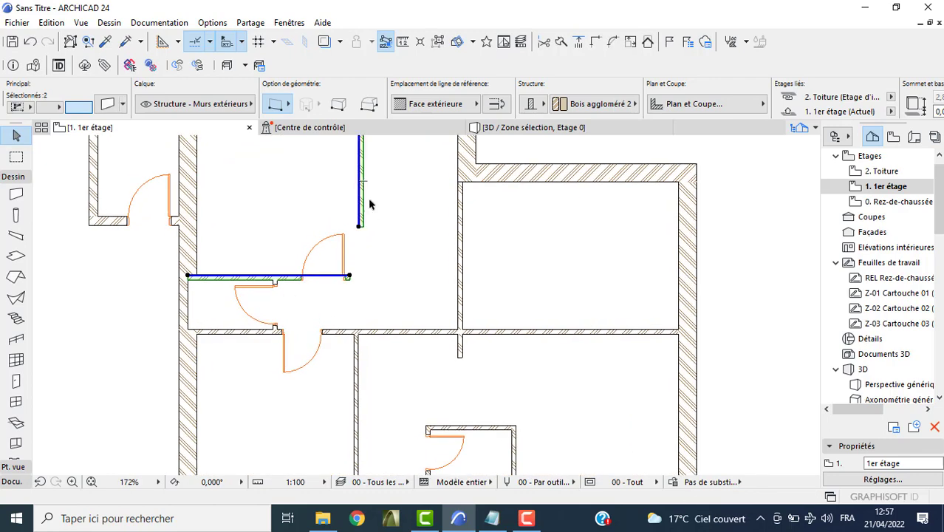
{"action": "left_click", "coordinate": [595, 41]}
{"action": "left_click", "coordinate": [579, 235]}
{"action": "middle_click_drag", "start_coordinate": [470, 310], "coordinate": [434, 271]}
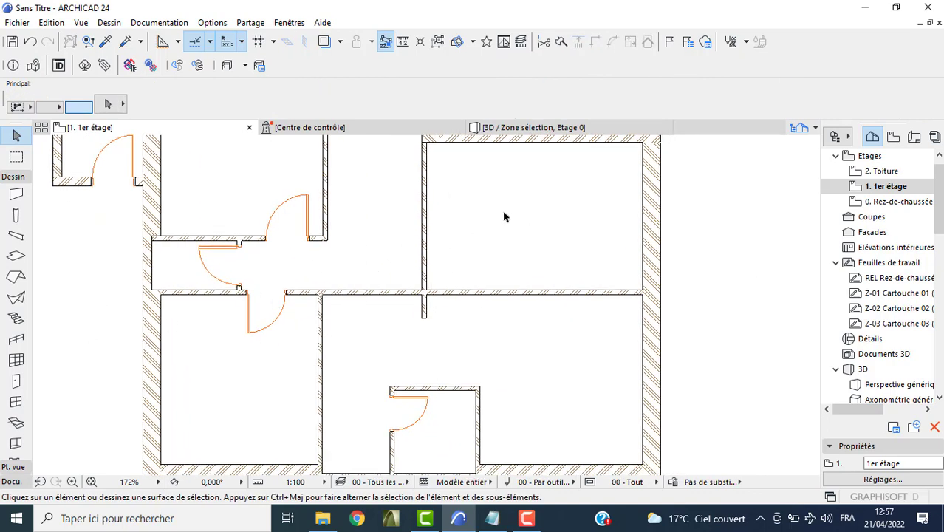
{"action": "middle_click_drag", "start_coordinate": [504, 216], "coordinate": [495, 289]}
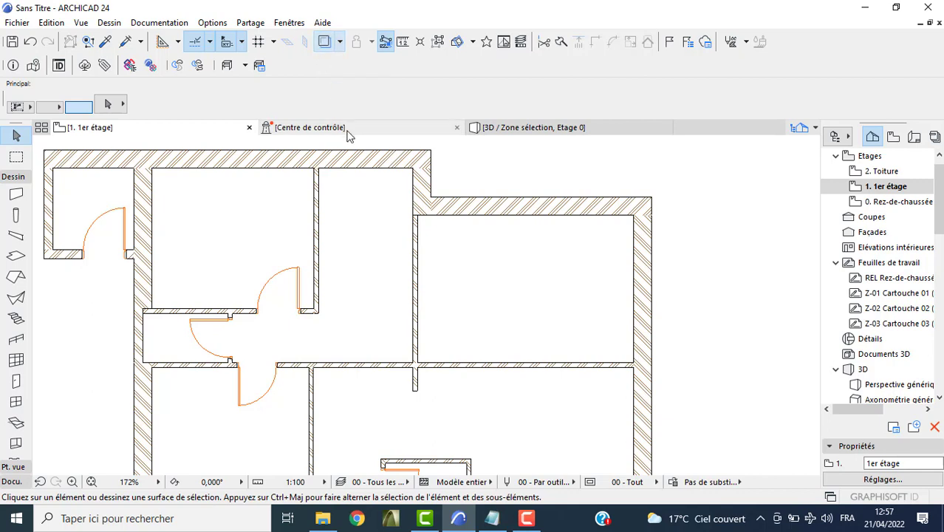
{"action": "left_click", "coordinate": [17, 380]}
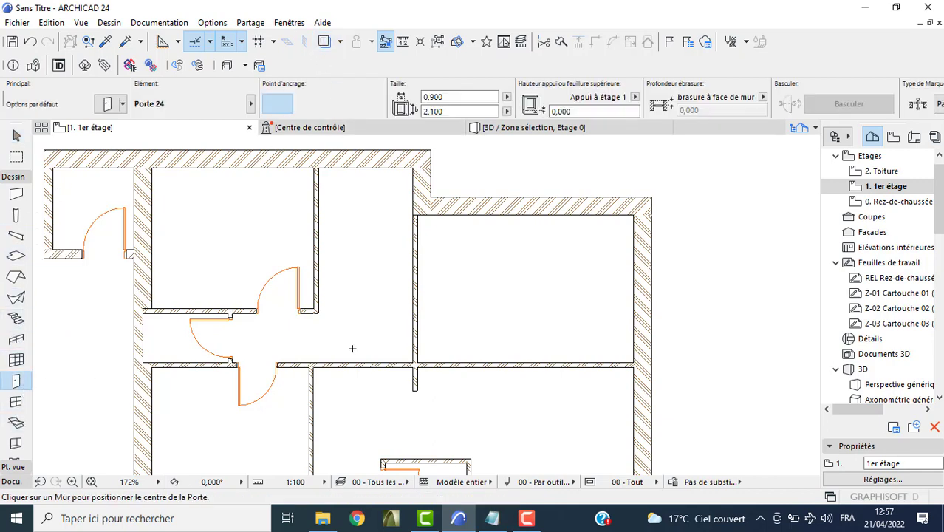
{"action": "left_click", "coordinate": [416, 334]}
{"action": "left_click", "coordinate": [336, 362]}
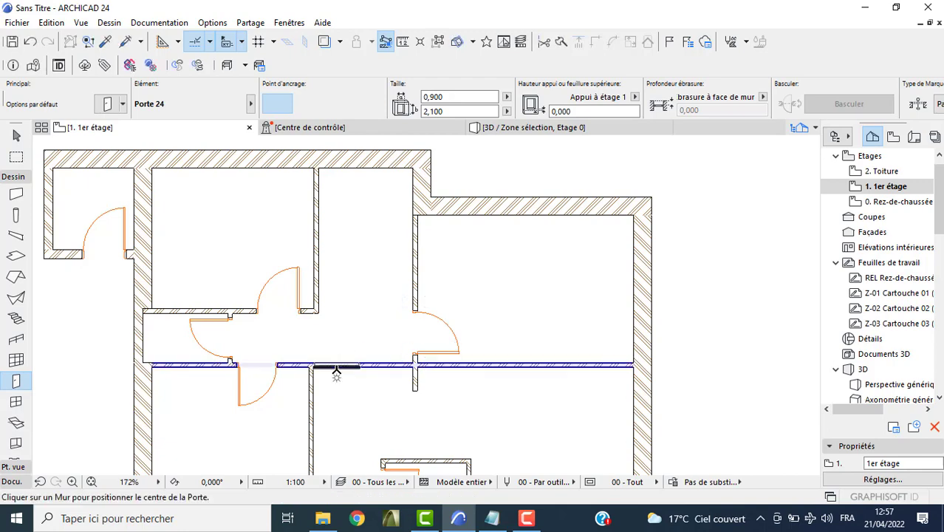
{"action": "left_click", "coordinate": [336, 363]}
{"action": "left_click", "coordinate": [334, 374]}
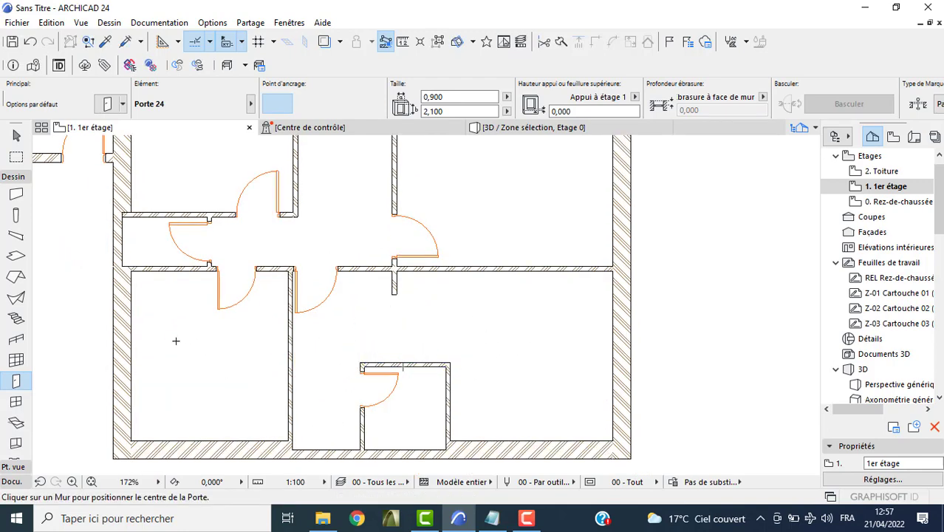
{"action": "left_click", "coordinate": [255, 318]}
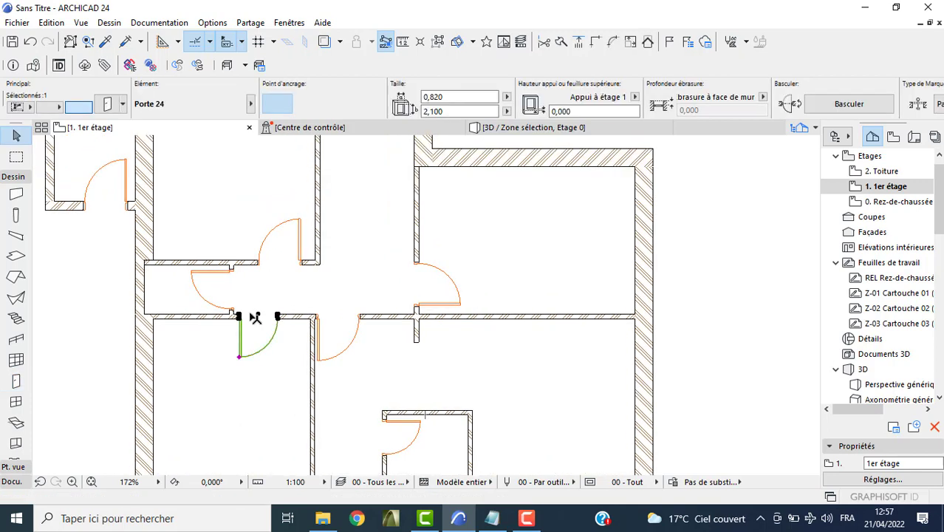
{"action": "left_click", "coordinate": [258, 317]}
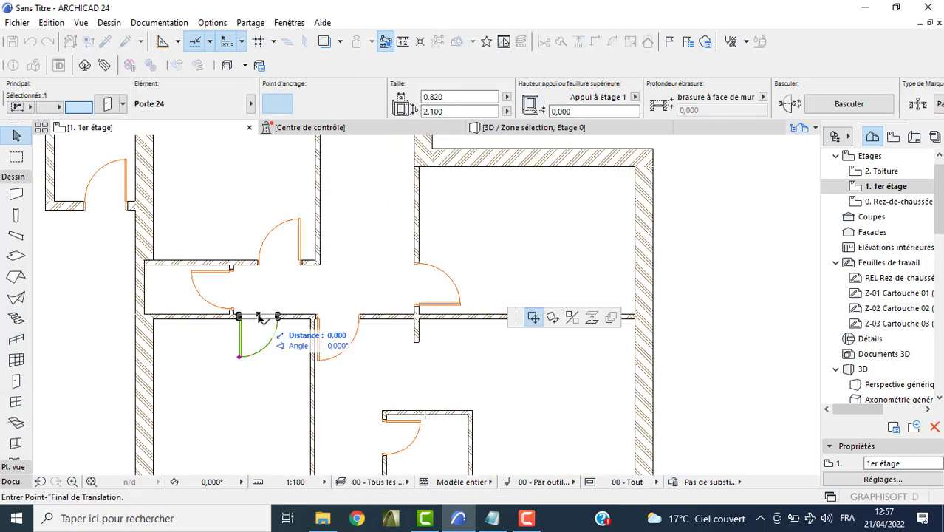
{"action": "left_click", "coordinate": [573, 318]}
{"action": "left_click", "coordinate": [258, 316]}
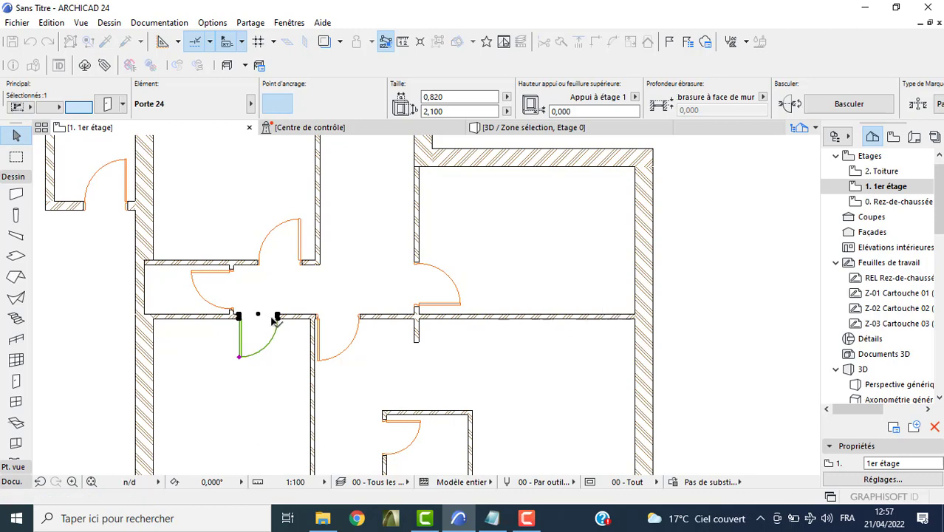
{"action": "left_click", "coordinate": [258, 337]}
{"action": "scroll", "coordinate": [277, 319], "scroll_direction": "up", "scroll_amount": 3}
{"action": "left_click", "coordinate": [273, 322]}
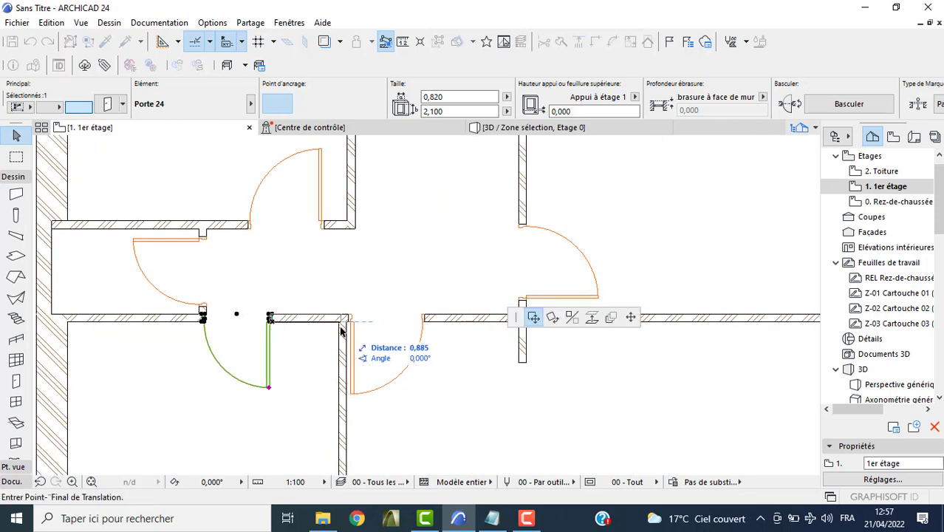
{"action": "left_click", "coordinate": [337, 318]}
{"action": "left_click", "coordinate": [325, 323]}
{"action": "type", "text": "0,1"}
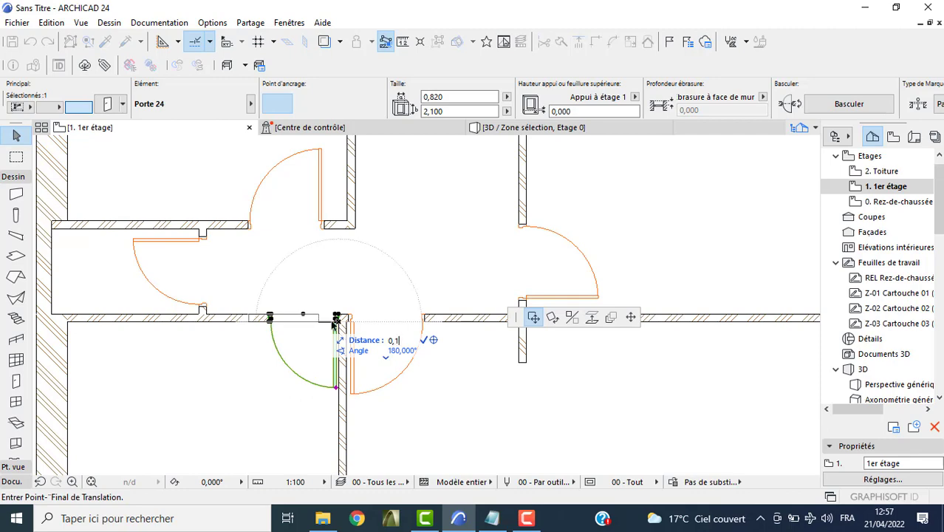
{"action": "left_click", "coordinate": [337, 318]}
{"action": "scroll", "coordinate": [339, 318], "scroll_direction": "up", "scroll_amount": 3}
{"action": "scroll", "coordinate": [342, 317], "scroll_direction": "up", "scroll_amount": 3}
{"action": "left_click", "coordinate": [343, 316]}
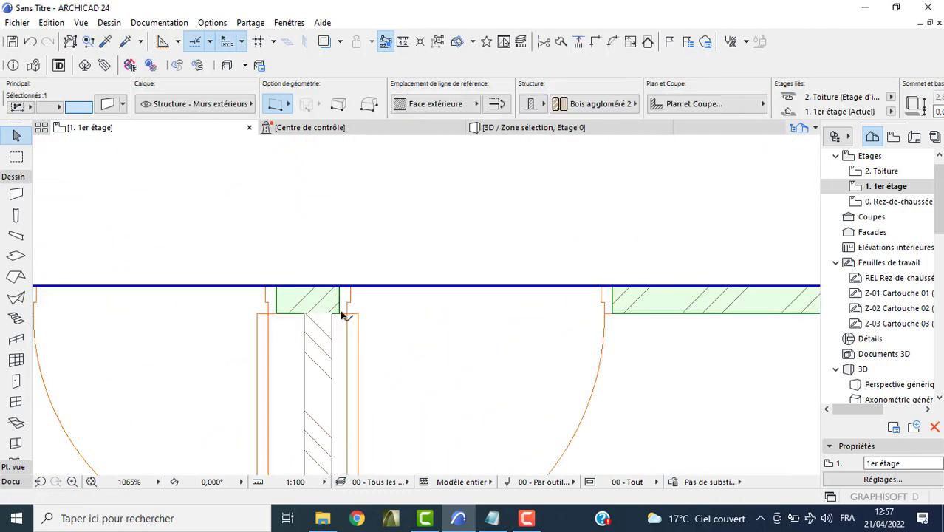
{"action": "left_click", "coordinate": [342, 315]}
{"action": "left_click", "coordinate": [338, 314]}
{"action": "left_click", "coordinate": [335, 314]}
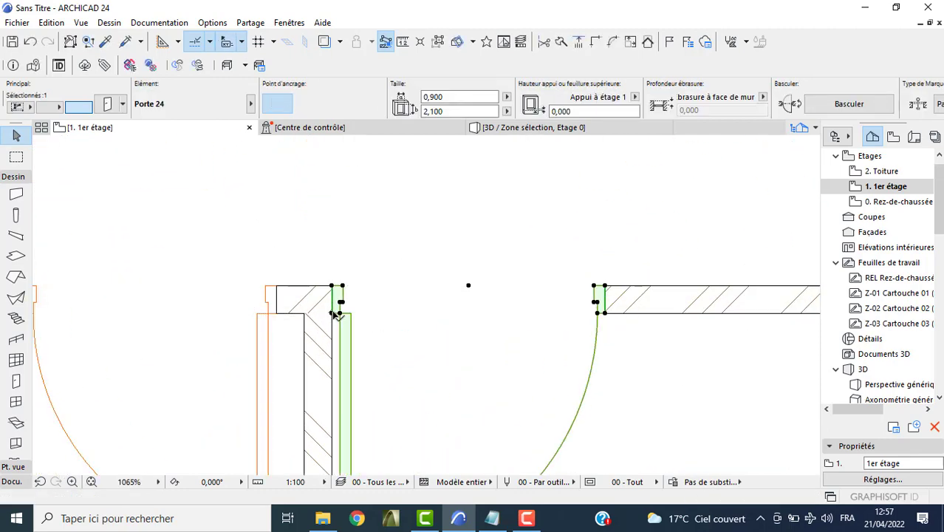
{"action": "left_click", "coordinate": [334, 314]}
{"action": "type", "text": "0,1"}
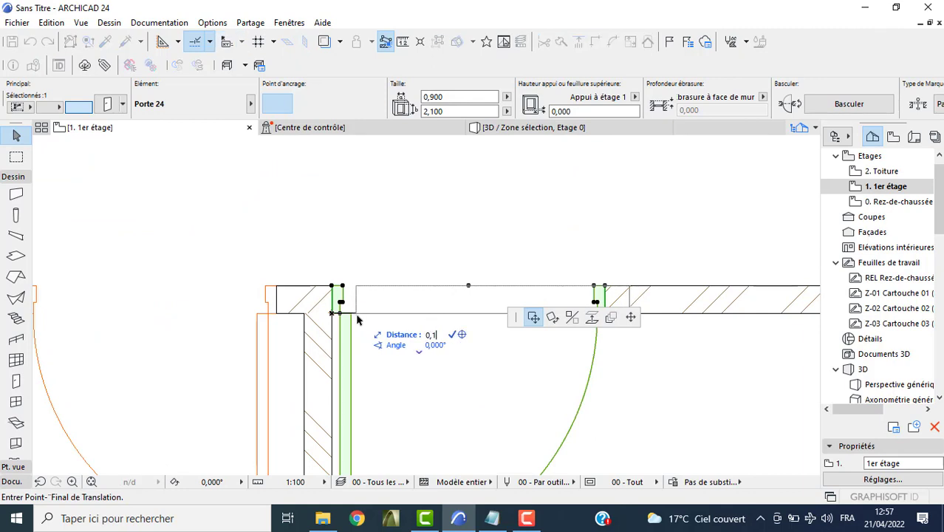
{"action": "key", "text": "Return"}
{"action": "scroll", "coordinate": [357, 319], "scroll_direction": "down", "scroll_amount": 3}
{"action": "scroll", "coordinate": [399, 303], "scroll_direction": "down", "scroll_amount": 2}
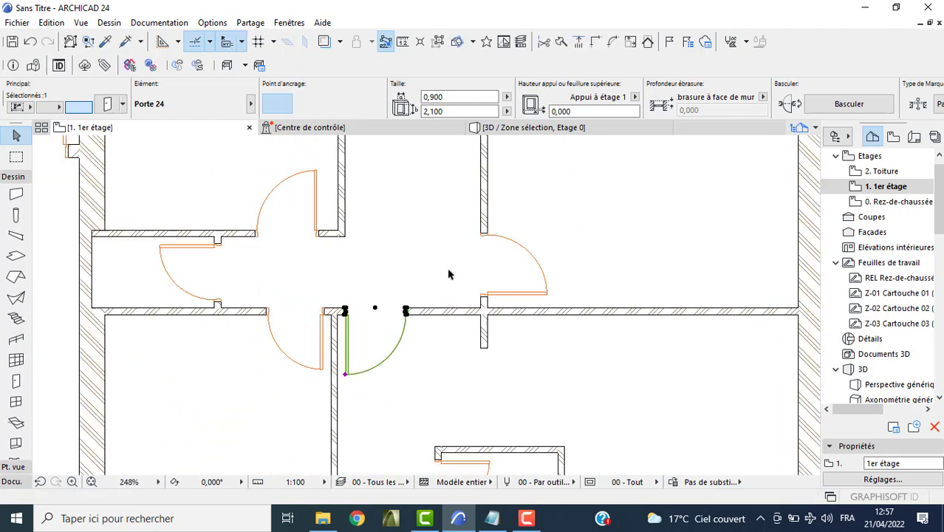
{"action": "left_click", "coordinate": [319, 235]}
{"action": "left_click", "coordinate": [317, 233]}
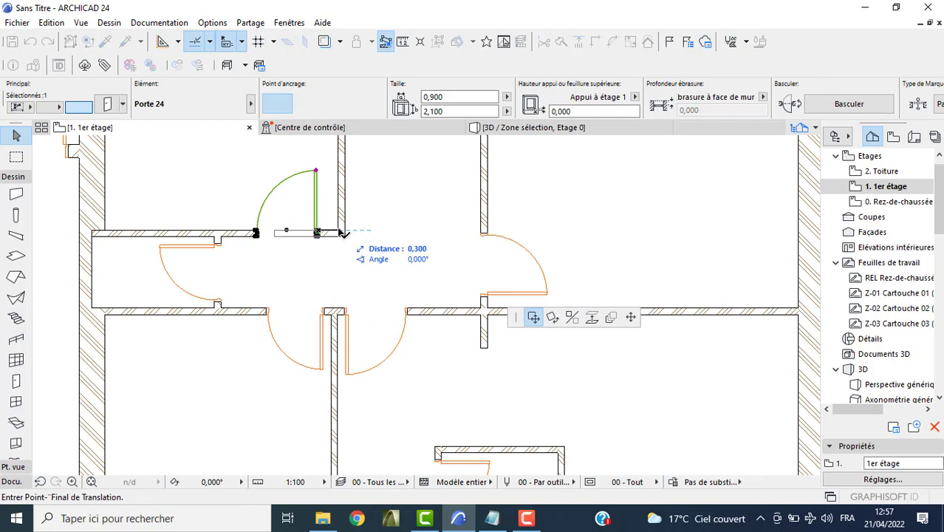
{"action": "left_click", "coordinate": [343, 234]}
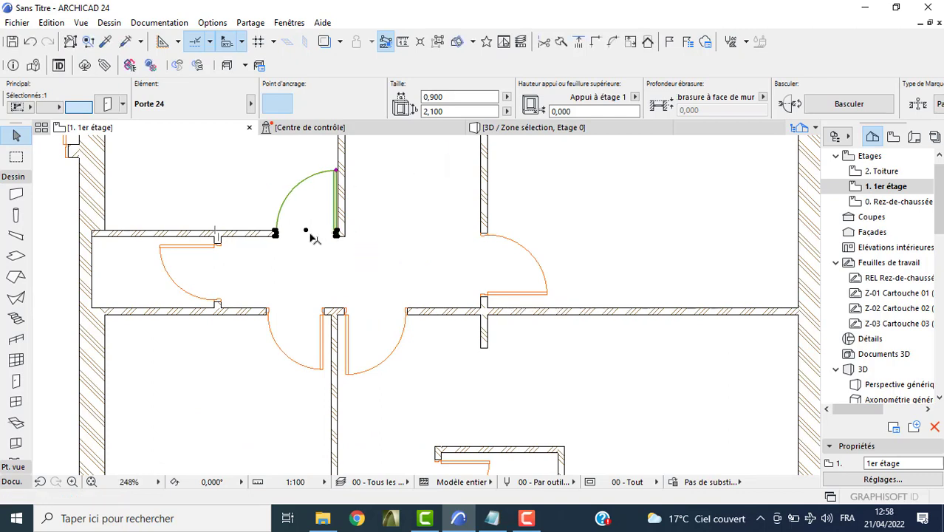
{"action": "left_click", "coordinate": [308, 232]}
{"action": "left_click", "coordinate": [306, 232]}
{"action": "type", "text": "0,1"}
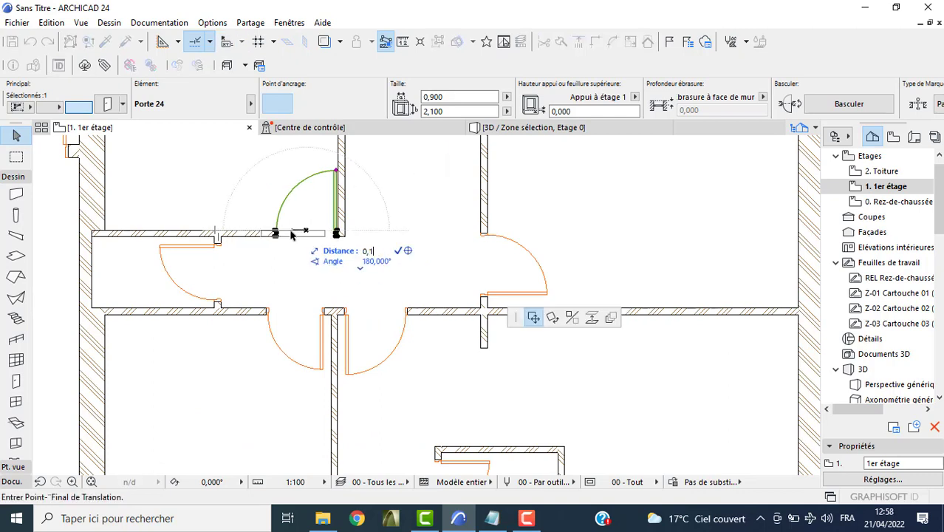
{"action": "key", "text": "Return"}
{"action": "scroll", "coordinate": [185, 248], "scroll_direction": "down", "scroll_amount": 3}
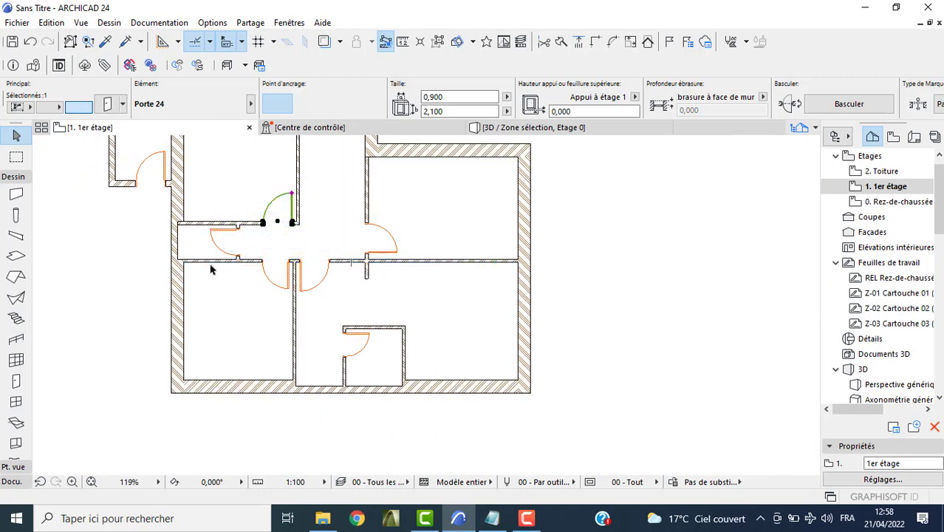
{"action": "scroll", "coordinate": [209, 266], "scroll_direction": "up", "scroll_amount": 3}
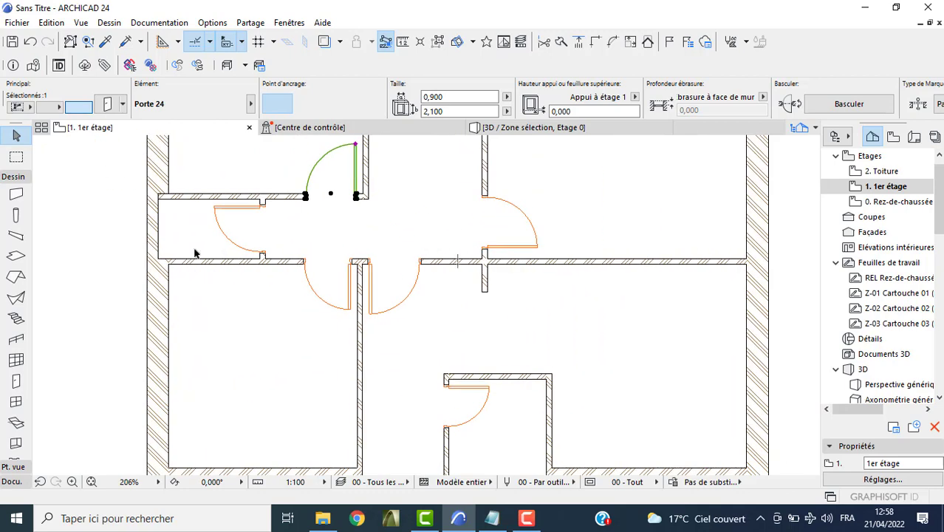
{"action": "mouse_move", "coordinate": [202, 202]}
{"action": "middle_mouse_down"}
{"action": "mouse_move", "coordinate": [226, 247]}
{"action": "mouse_move", "coordinate": [244, 337]}
{"action": "middle_mouse_up"}
{"action": "left_click", "coordinate": [293, 244]}
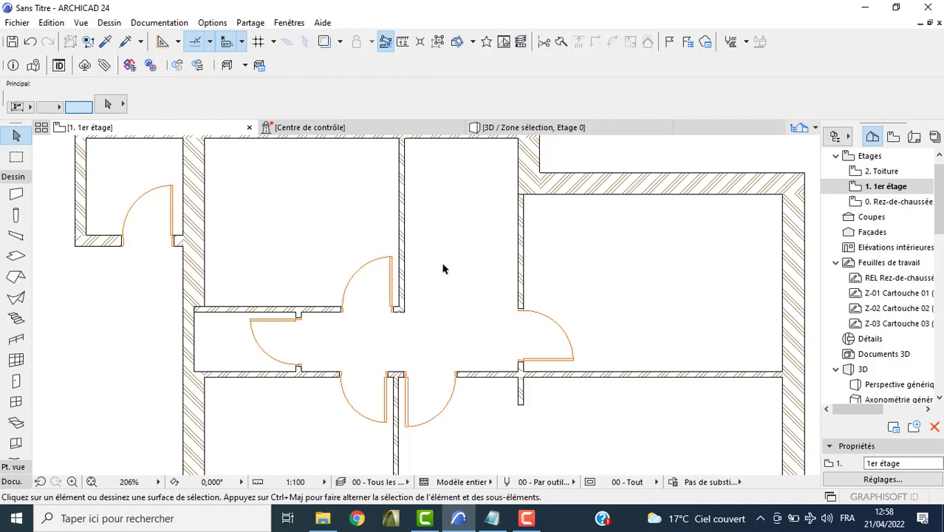
{"action": "scroll", "coordinate": [444, 269], "scroll_direction": "down", "scroll_amount": 2}
{"action": "scroll", "coordinate": [16, 369], "scroll_direction": "down", "scroll_amount": 5}
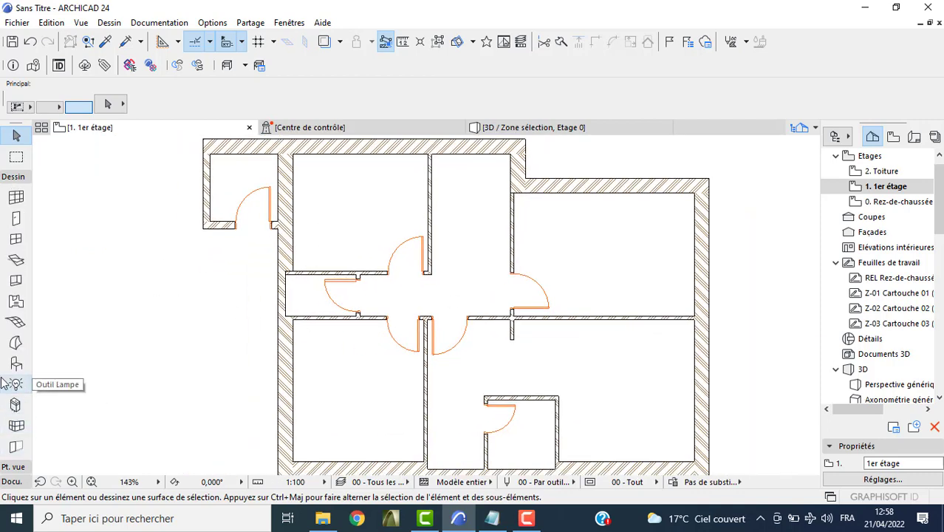
{"action": "scroll", "coordinate": [9, 399], "scroll_direction": "up", "scroll_amount": 1}
{"action": "scroll", "coordinate": [4, 388], "scroll_direction": "up", "scroll_amount": 3}
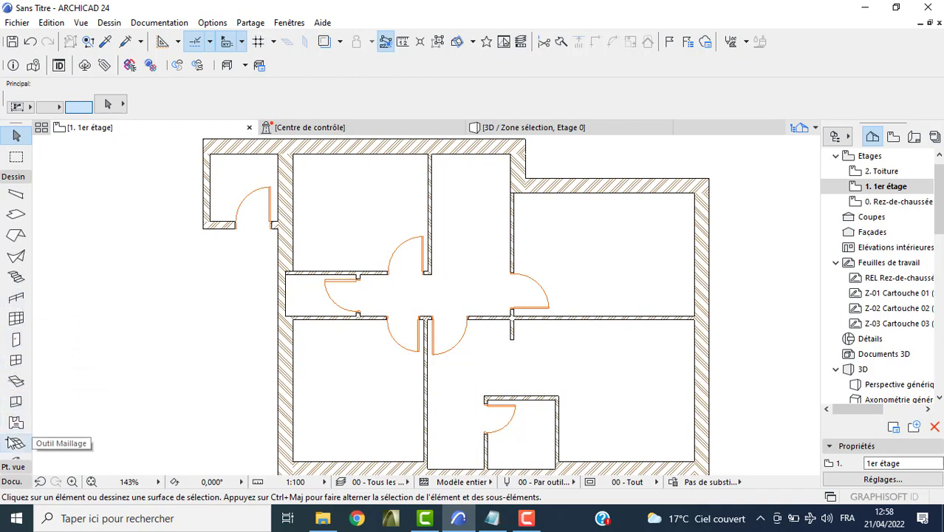
{"action": "left_click", "coordinate": [13, 425]}
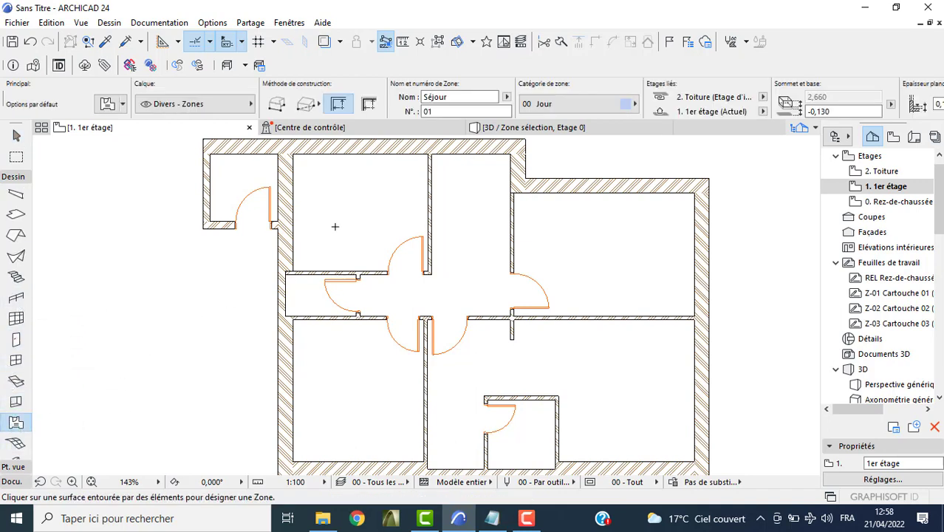
{"action": "left_click", "coordinate": [357, 236]}
{"action": "scroll", "coordinate": [358, 221], "scroll_direction": "up", "scroll_amount": 1}
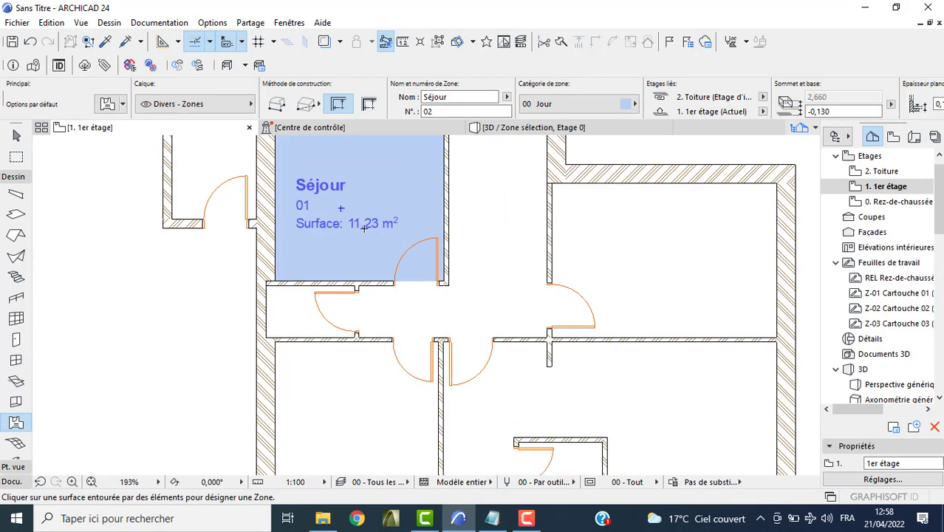
{"action": "scroll", "coordinate": [360, 215], "scroll_direction": "up", "scroll_amount": 2}
{"action": "scroll", "coordinate": [362, 206], "scroll_direction": "up", "scroll_amount": 1}
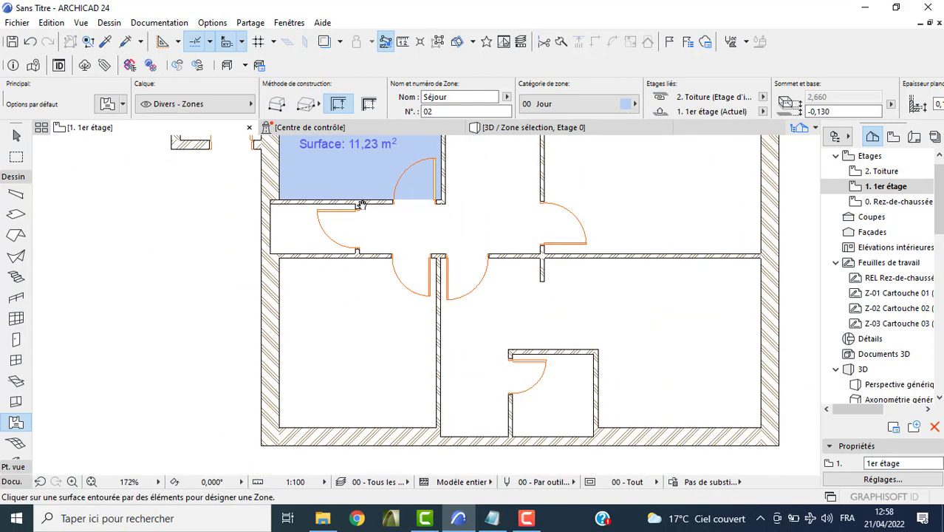
{"action": "left_click", "coordinate": [359, 329]}
{"action": "middle_click_drag", "start_coordinate": [513, 264], "coordinate": [408, 301]}
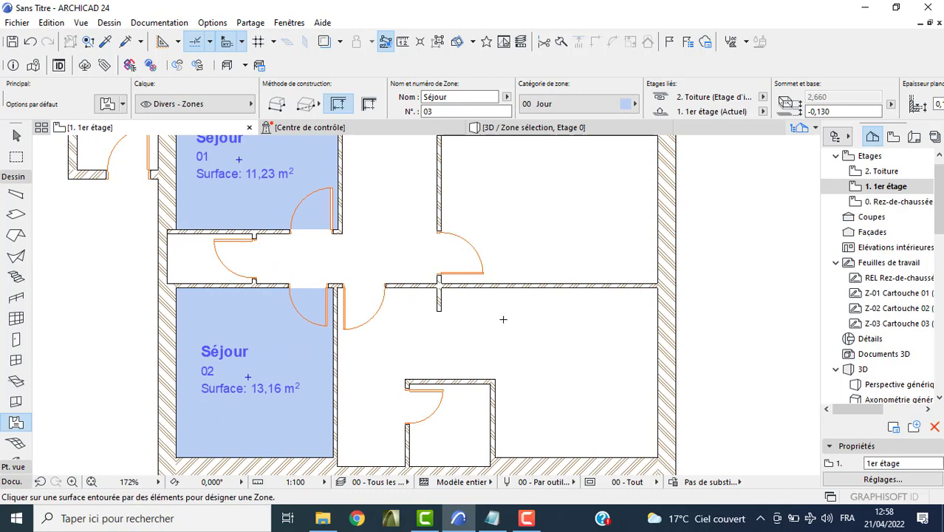
{"action": "middle_click_drag", "start_coordinate": [503, 319], "coordinate": [491, 406]}
{"action": "left_click", "coordinate": [547, 301]}
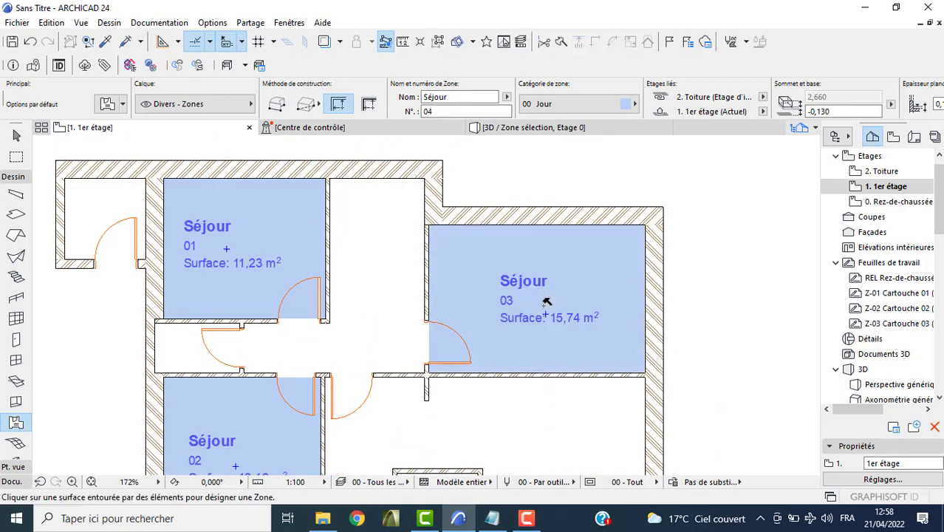
{"action": "middle_click_drag", "start_coordinate": [547, 302], "coordinate": [460, 216]}
{"action": "scroll", "coordinate": [503, 320], "scroll_direction": "down", "scroll_amount": 3}
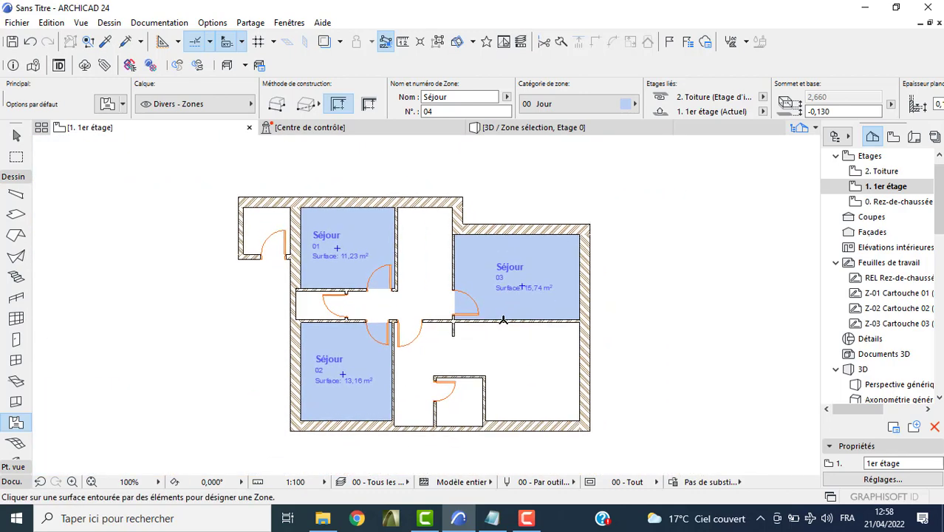
{"action": "key", "text": "Escape"}
{"action": "left_click", "coordinate": [534, 279]}
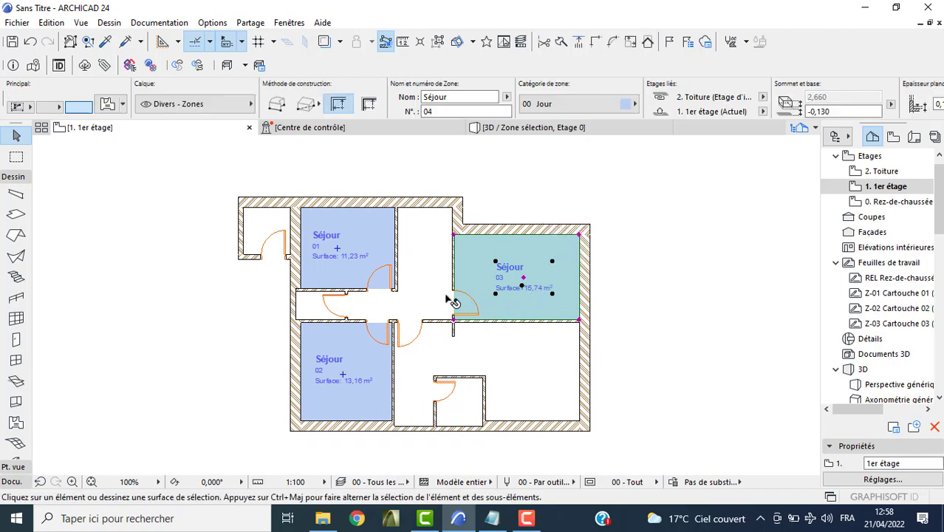
{"action": "key", "text": "Delete"}
{"action": "left_click", "coordinate": [340, 255]}
{"action": "key", "text": "Delete"}
{"action": "left_click", "coordinate": [351, 380]}
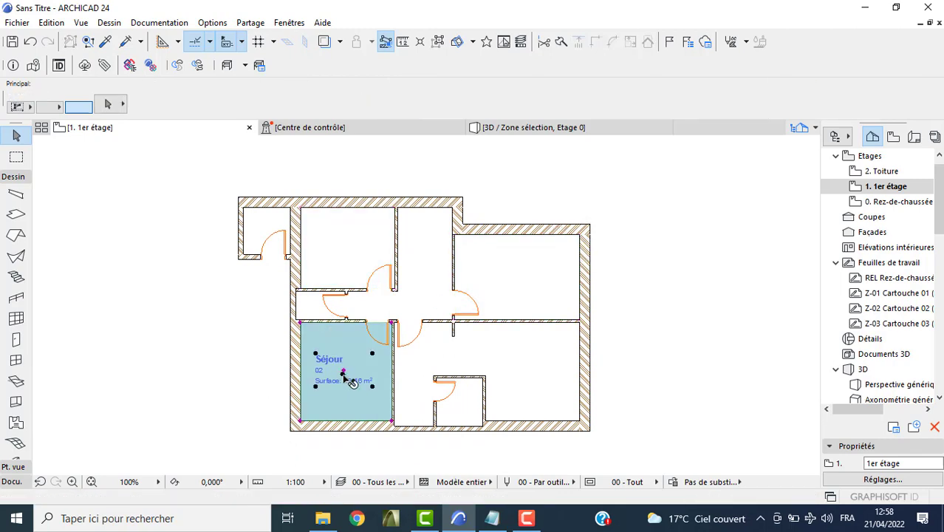
{"action": "key", "text": "Delete"}
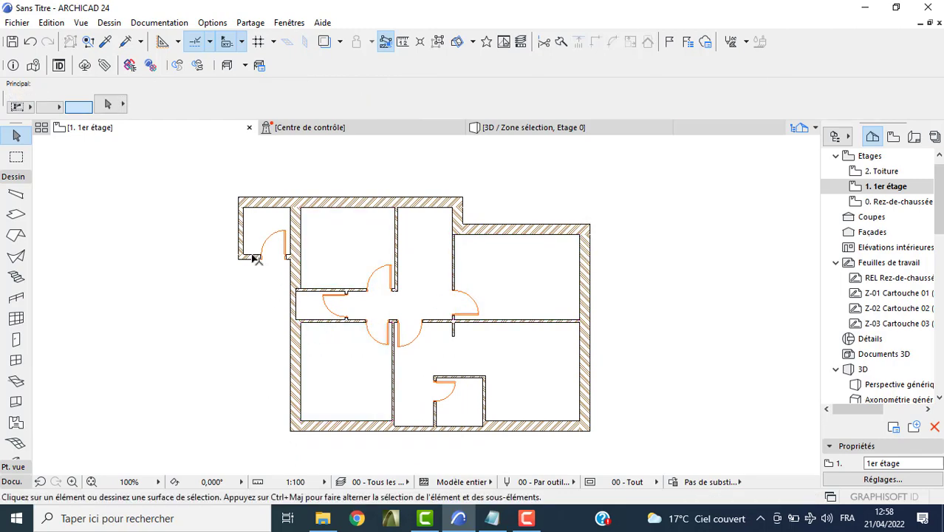
{"action": "left_click", "coordinate": [254, 258]}
{"action": "key", "text": "Escape"}
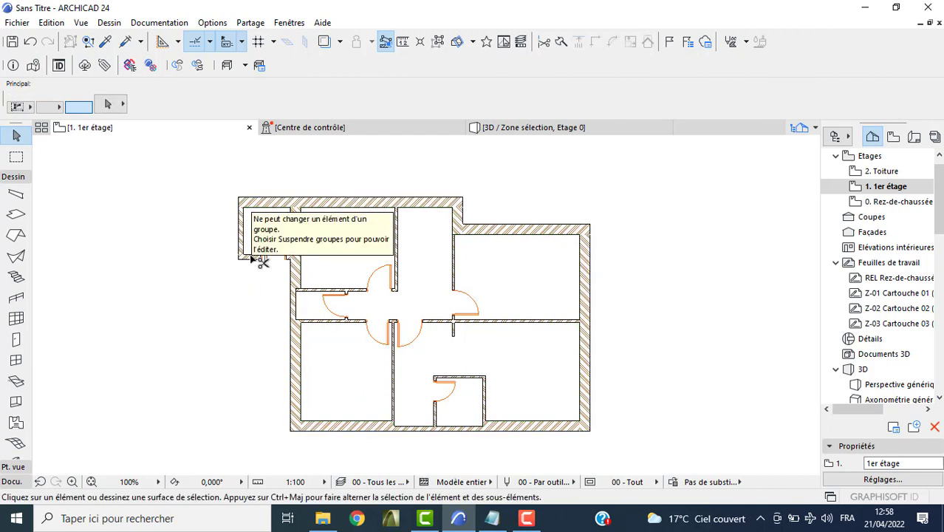
Suspend groups and trim away the small top-left room's top and left walls
{"action": "left_click", "coordinate": [255, 259]}
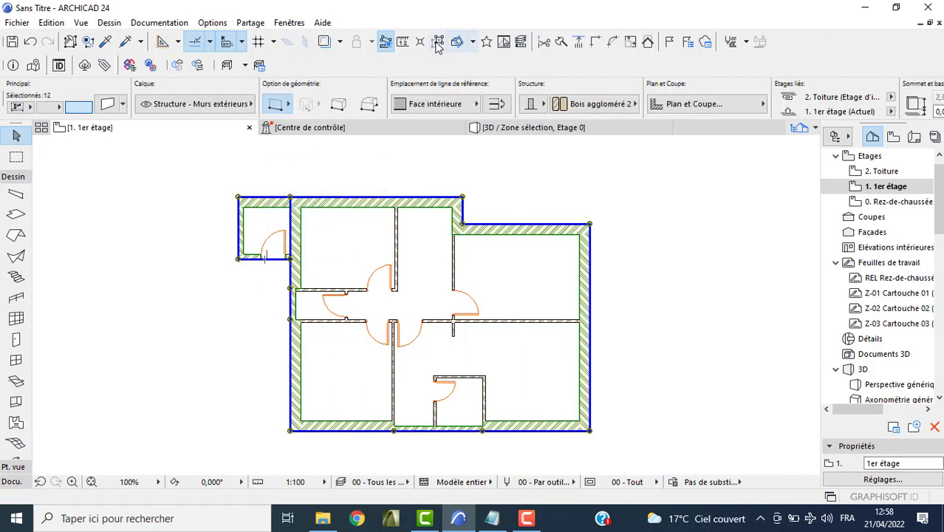
{"action": "left_click", "coordinate": [253, 202]}
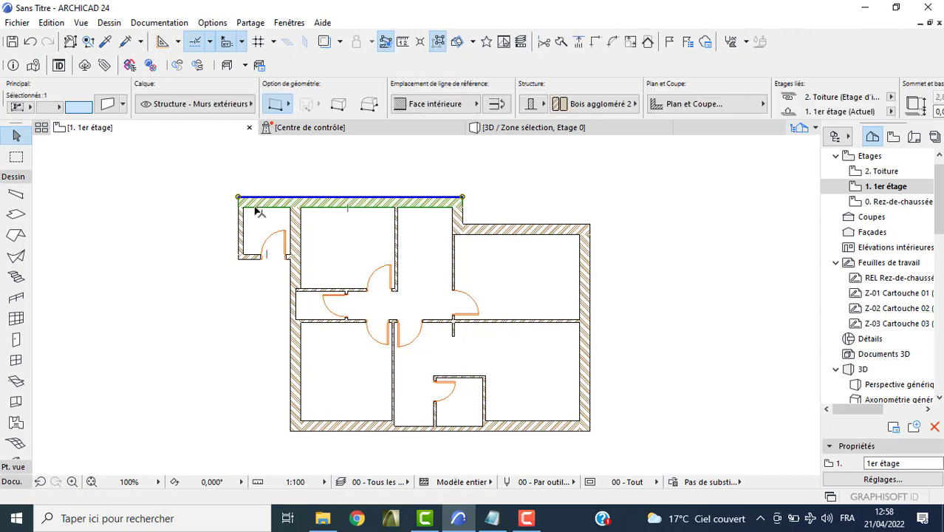
{"action": "left_click", "coordinate": [256, 210], "text": "ctrl"}
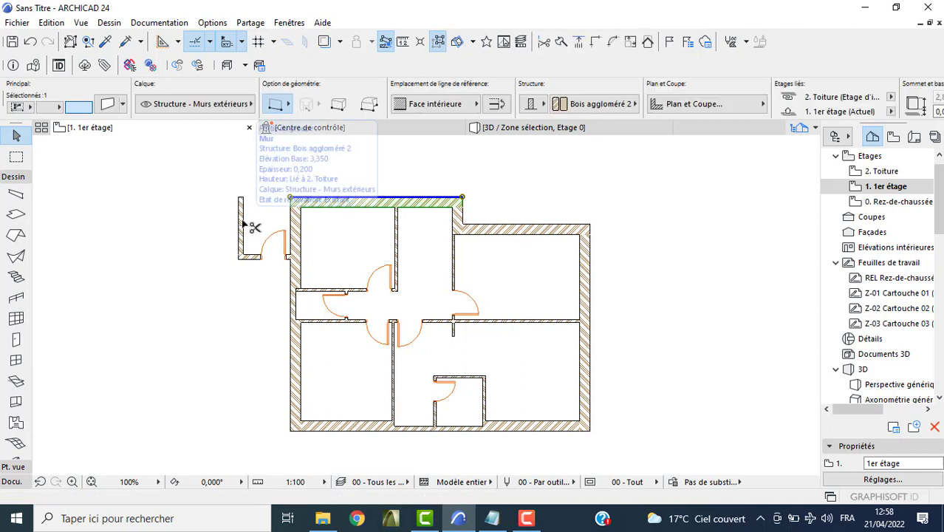
{"action": "left_click", "coordinate": [247, 225], "text": "ctrl"}
{"action": "left_click", "coordinate": [405, 231]}
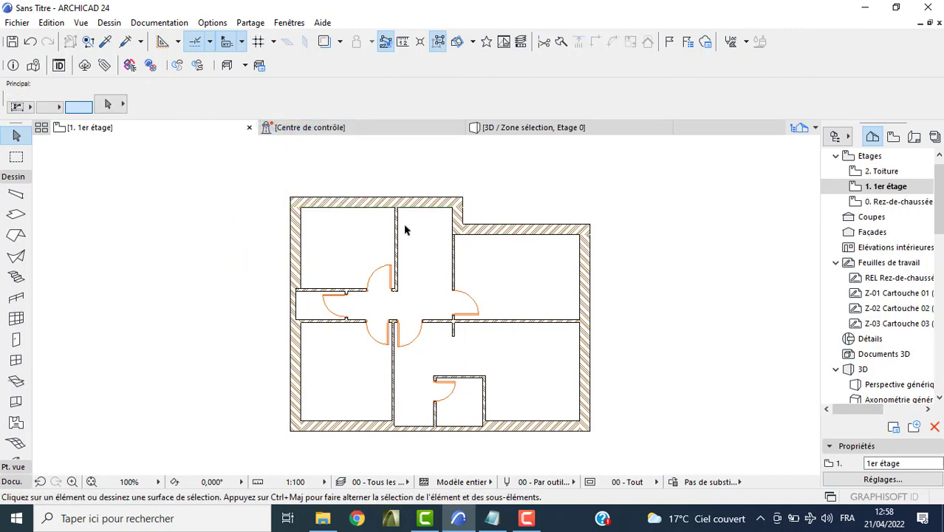
{"action": "scroll", "coordinate": [479, 341], "scroll_direction": "up", "scroll_amount": 1}
{"action": "scroll", "coordinate": [422, 261], "scroll_direction": "up", "scroll_amount": 1}
{"action": "scroll", "coordinate": [407, 334], "scroll_direction": "up", "scroll_amount": 2}
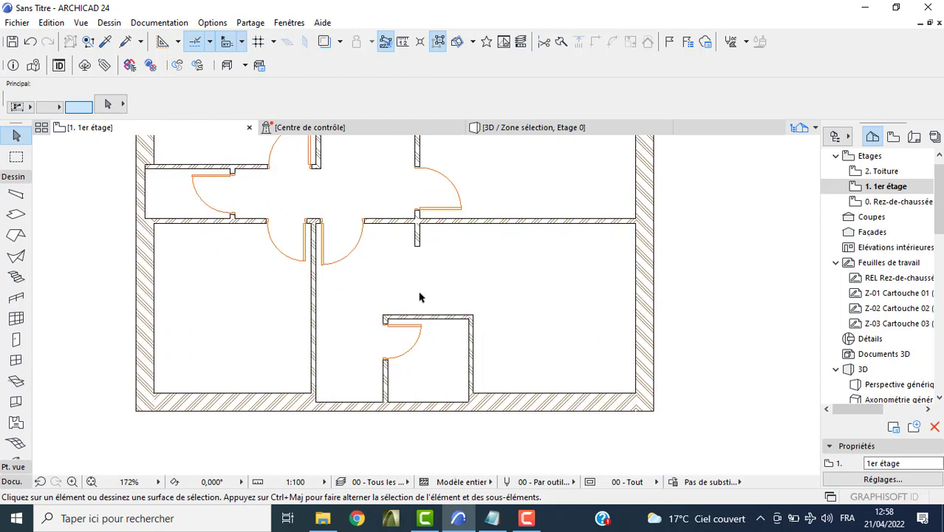
Split the corridor's lower wall and move its left piece down 0,6
{"action": "left_click", "coordinate": [208, 291]}
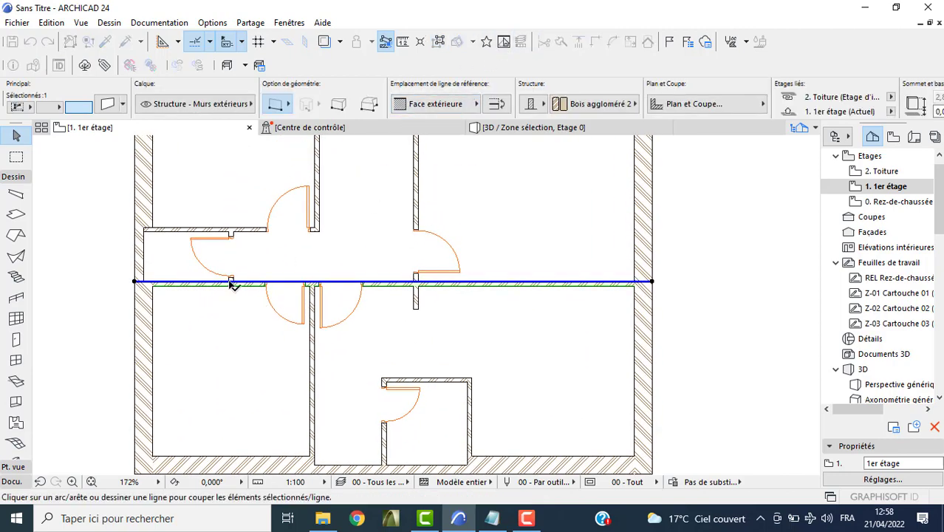
{"action": "left_click", "coordinate": [233, 286]}
{"action": "left_click", "coordinate": [232, 316]}
{"action": "left_click", "coordinate": [205, 286]}
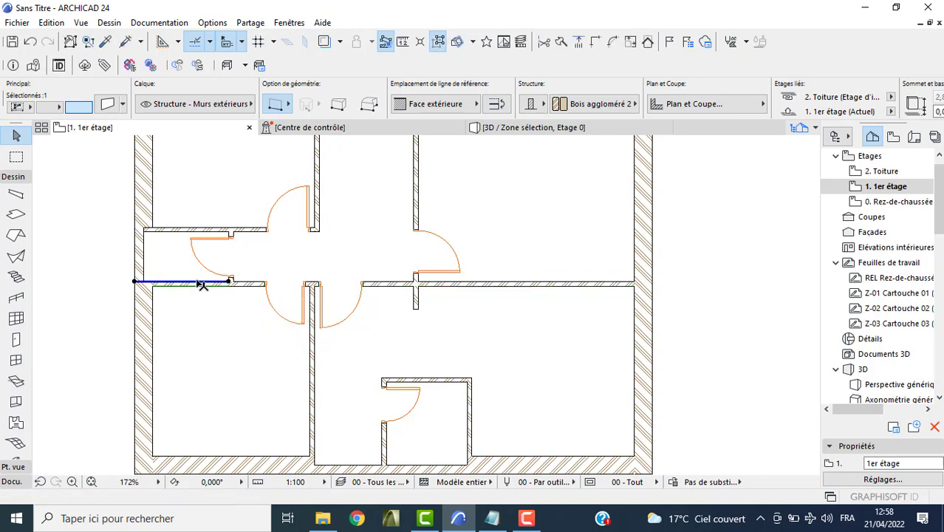
{"action": "left_click", "coordinate": [201, 285]}
{"action": "type", "text": "0,6"}
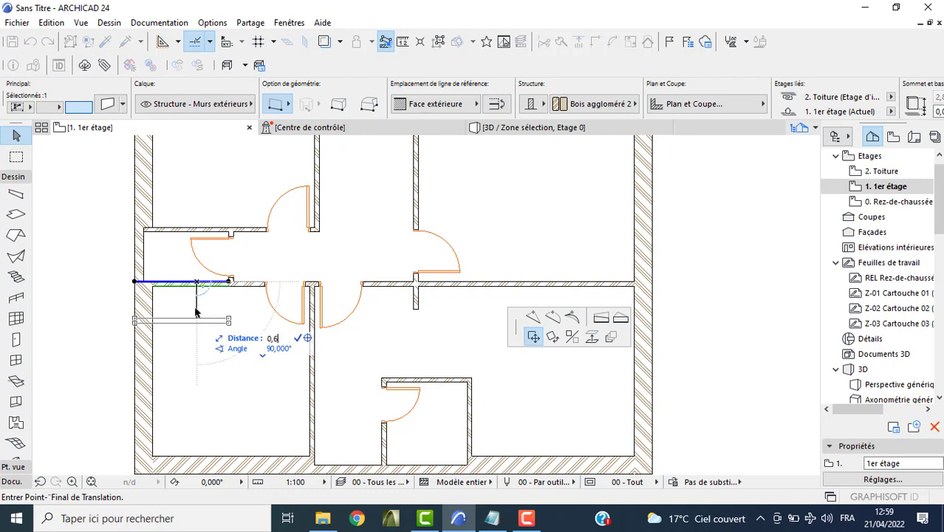
{"action": "key", "text": "Return"}
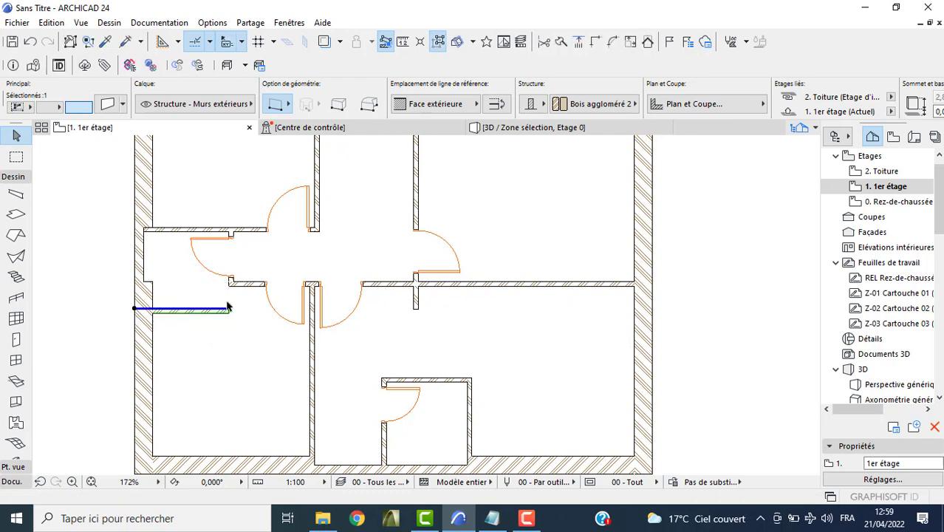
Join the short west-end wall and the moved wall piece into a corner
{"action": "scroll", "coordinate": [231, 283], "scroll_direction": "up", "scroll_amount": 4}
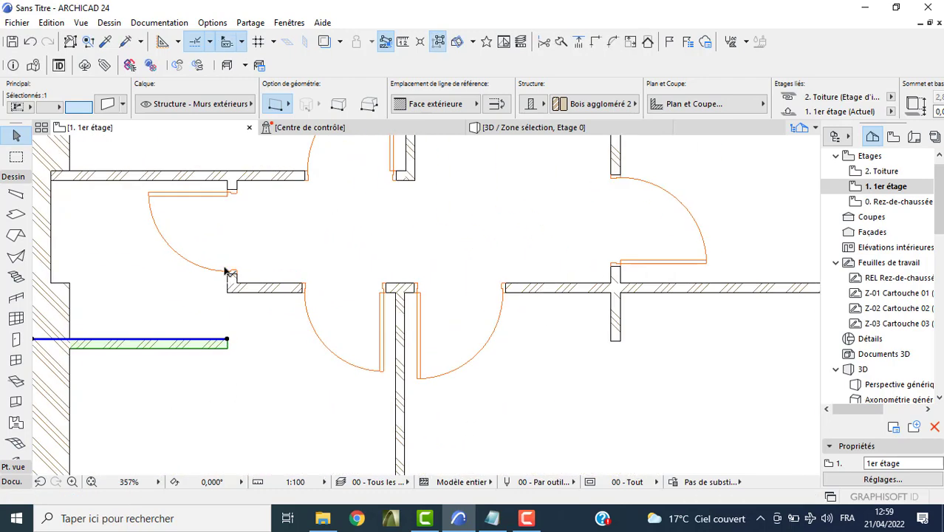
{"action": "left_click", "coordinate": [231, 194]}
{"action": "left_click", "coordinate": [188, 340], "text": "shift"}
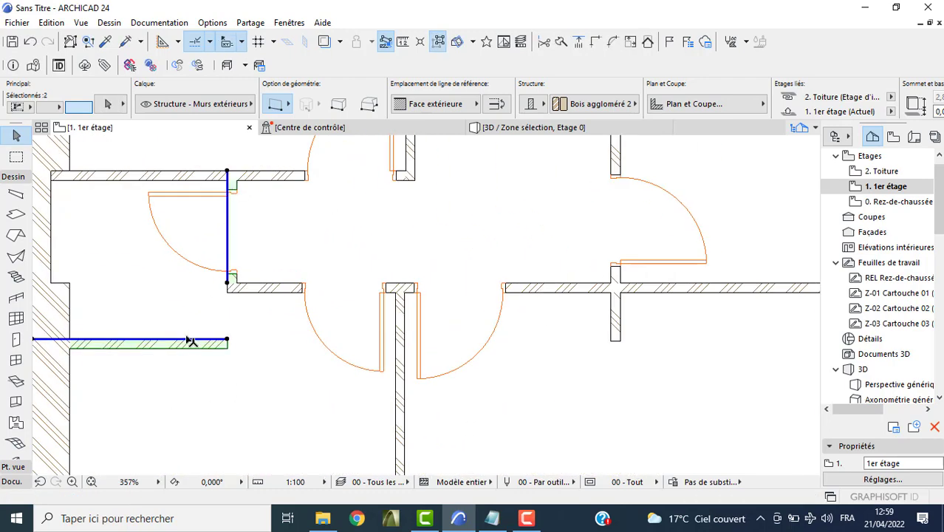
{"action": "left_click", "coordinate": [598, 41]}
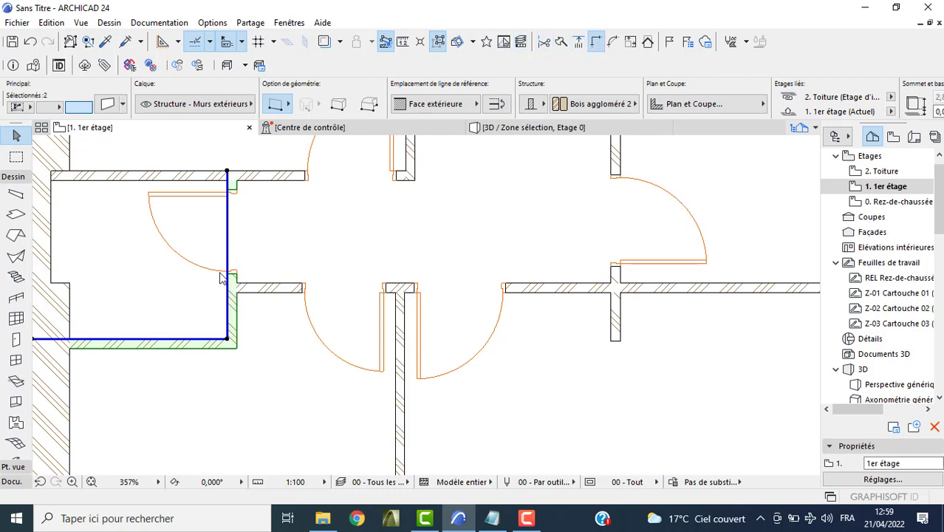
{"action": "left_click", "coordinate": [130, 284]}
{"action": "middle_click_drag", "start_coordinate": [130, 284], "coordinate": [295, 274]}
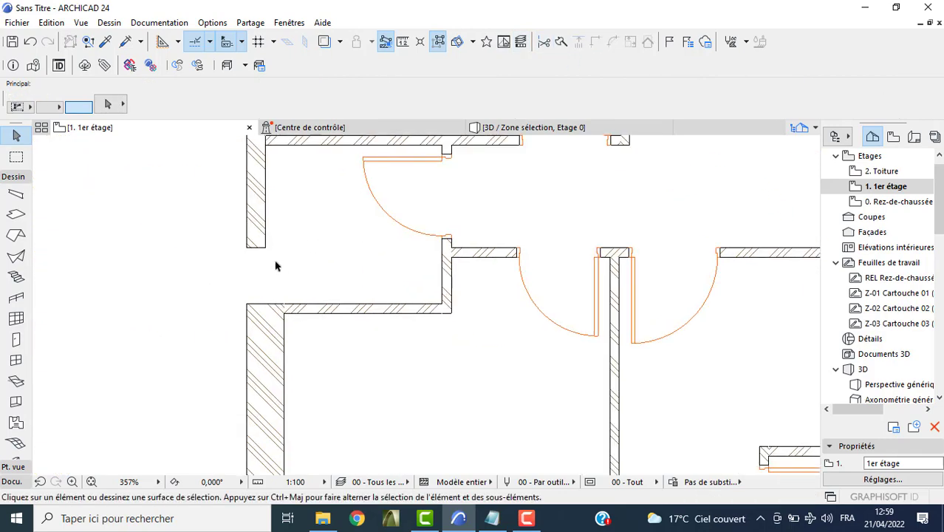
Connect the left outer wall stub to the horizontal corridor wall
{"action": "left_click", "coordinate": [275, 266]}
{"action": "left_click", "coordinate": [319, 303], "text": "shift"}
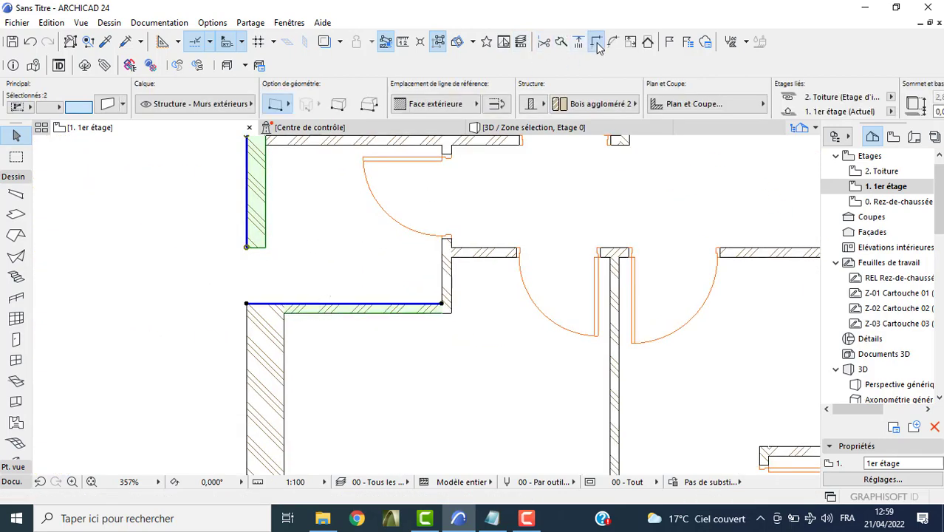
{"action": "left_click", "coordinate": [148, 262]}
{"action": "scroll", "coordinate": [205, 274], "scroll_direction": "down", "scroll_amount": 3}
{"action": "mouse_move", "coordinate": [205, 275]}
{"action": "middle_mouse_down"}
{"action": "mouse_move", "coordinate": [272, 243]}
{"action": "mouse_move", "coordinate": [196, 275]}
{"action": "middle_mouse_up"}
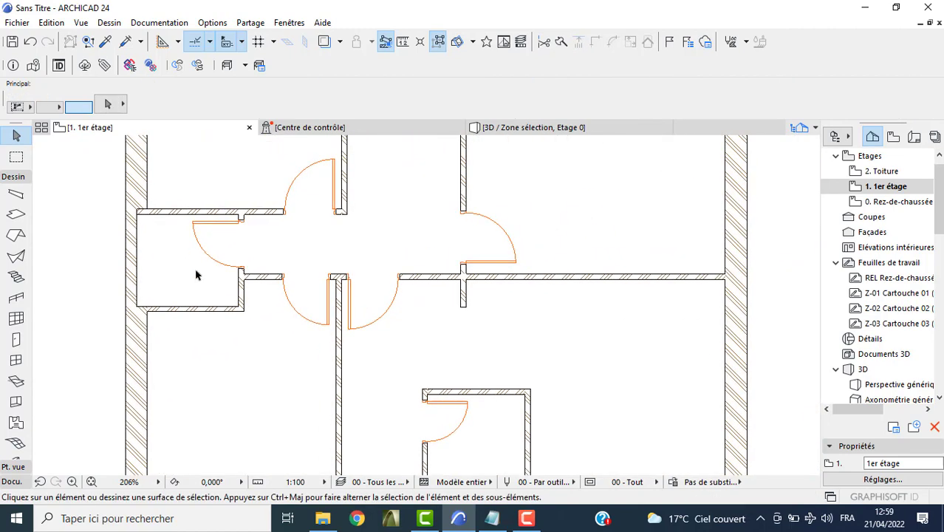
{"action": "scroll", "coordinate": [329, 270], "scroll_direction": "down", "scroll_amount": 2}
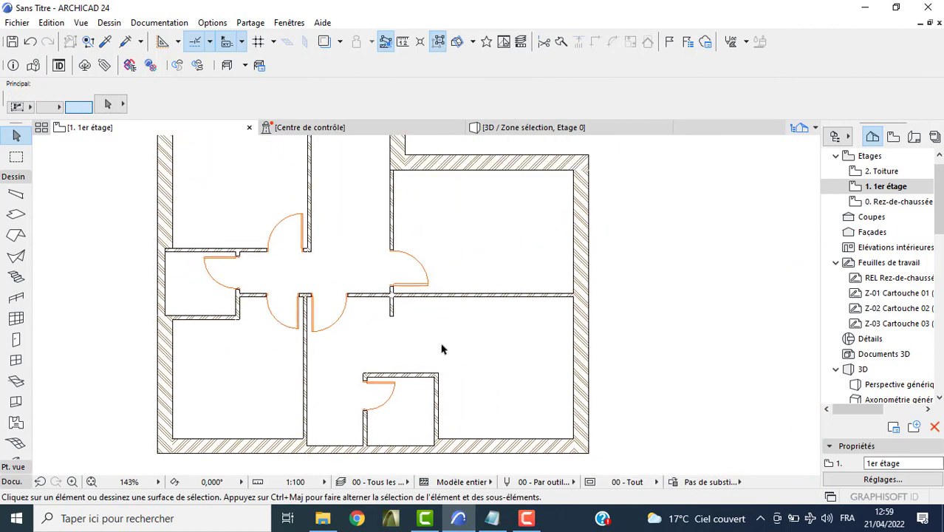
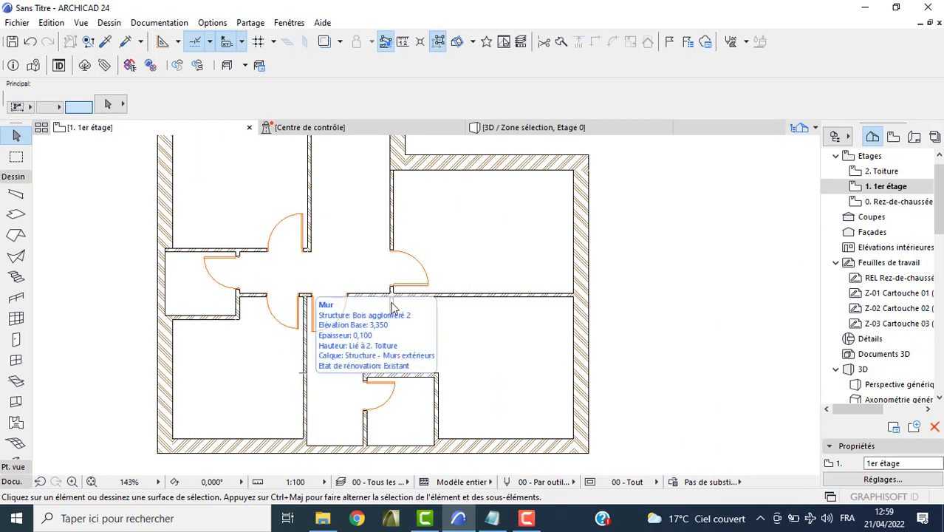
Draw a rectangular slab from the top-left wall corner to the bottom-right corner of the first floor
{"action": "left_click", "coordinate": [16, 214]}
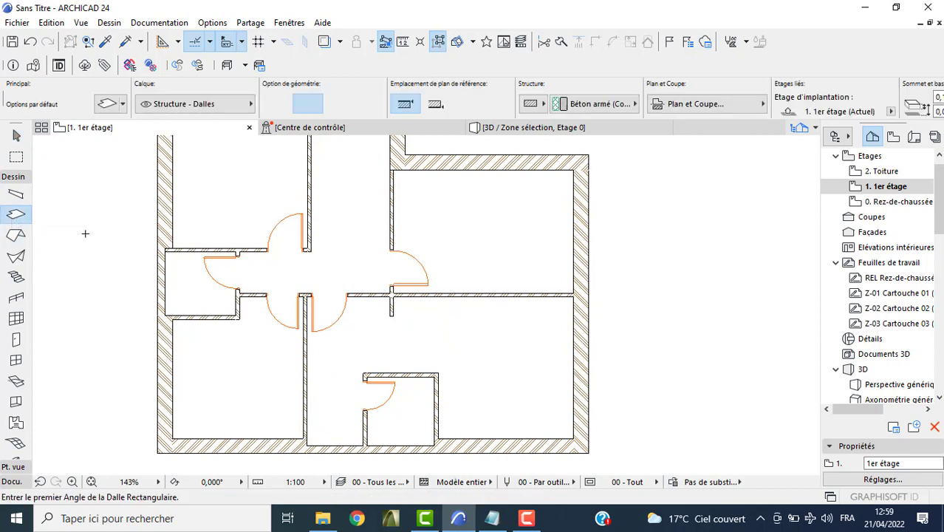
{"action": "scroll", "coordinate": [110, 229], "scroll_direction": "down", "scroll_amount": 2}
{"action": "left_click", "coordinate": [160, 188]}
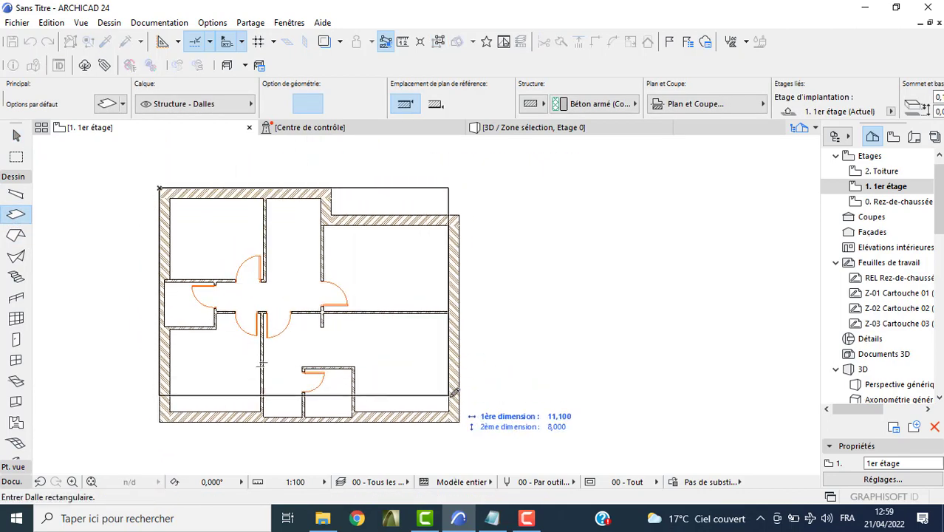
{"action": "left_click", "coordinate": [460, 422]}
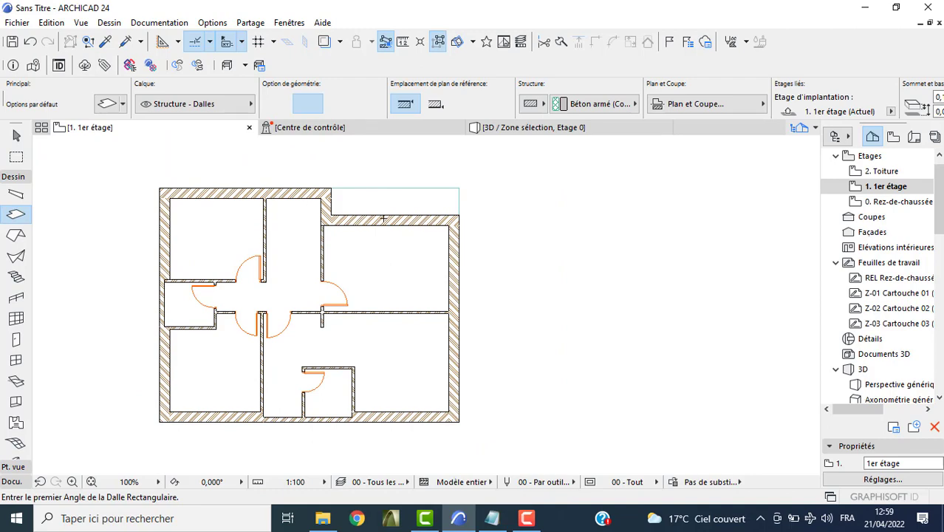
{"action": "scroll", "coordinate": [383, 219], "scroll_direction": "up", "scroll_amount": 2}
{"action": "scroll", "coordinate": [372, 204], "scroll_direction": "up", "scroll_amount": 1}
{"action": "middle_click_drag", "start_coordinate": [381, 195], "coordinate": [367, 220]}
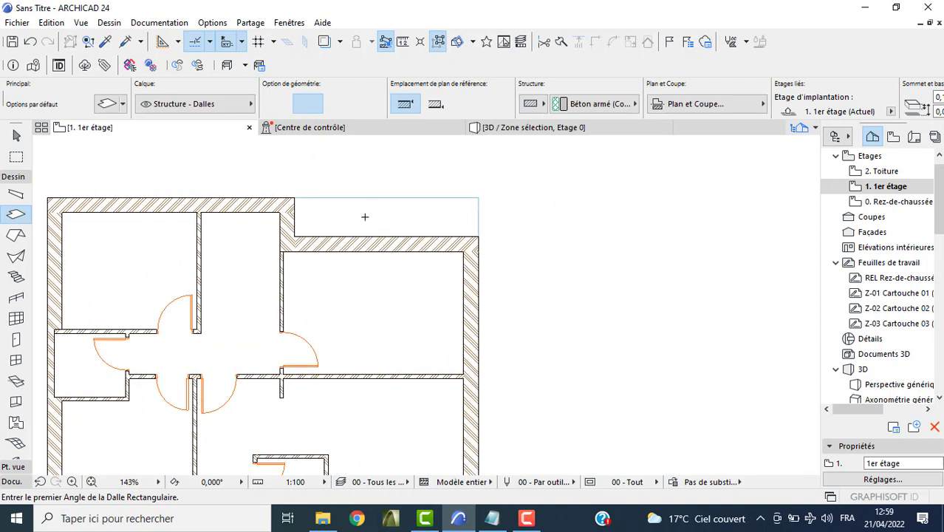
Set the new slab's thickness to 0,200, then marquee-select all walls and slabs on the floor
{"action": "key", "text": "Escape"}
{"action": "scroll", "coordinate": [343, 212], "scroll_direction": "down", "scroll_amount": 3}
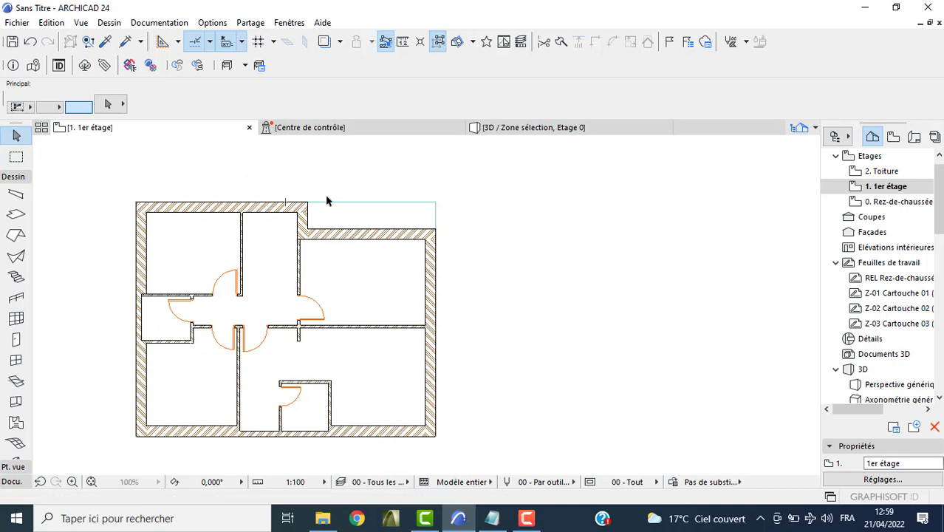
{"action": "left_click", "coordinate": [434, 202]}
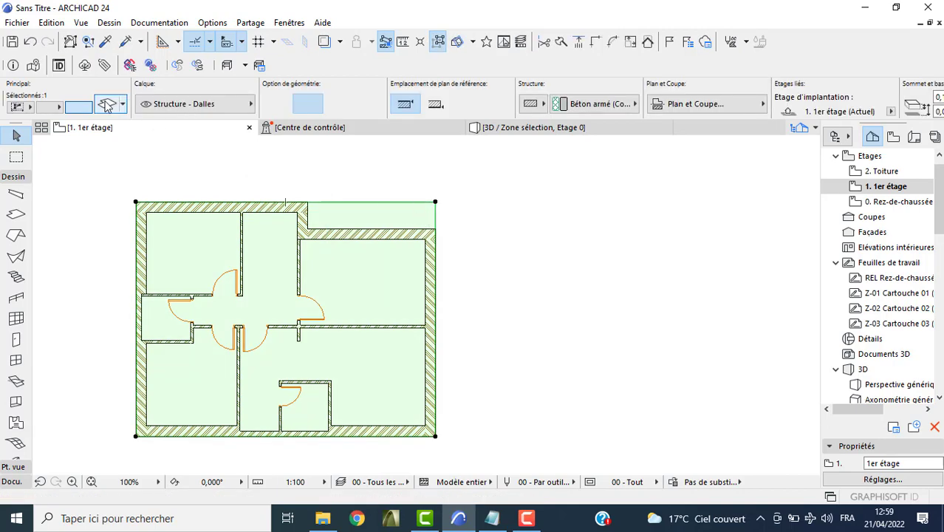
{"action": "key", "text": "ctrl+t"}
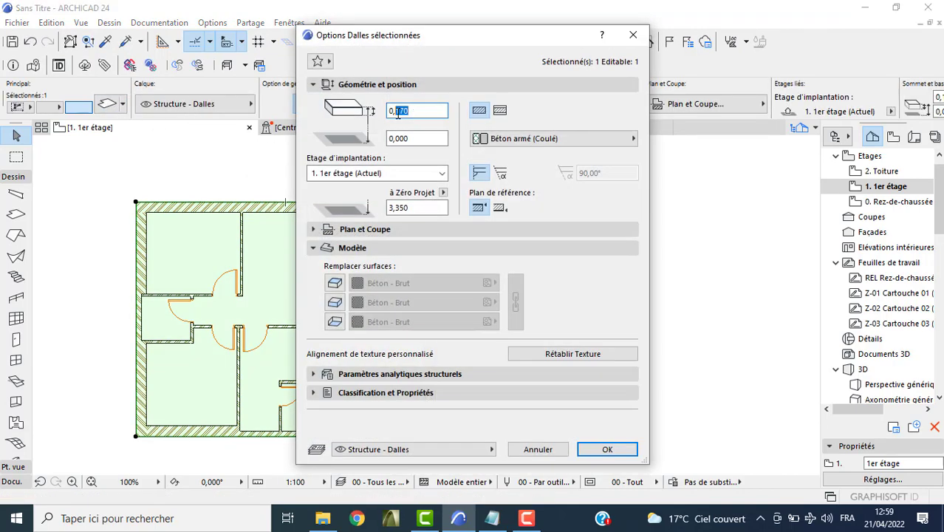
{"action": "type", "text": "200"}
{"action": "left_click", "coordinate": [605, 450]}
{"action": "left_click", "coordinate": [460, 260]}
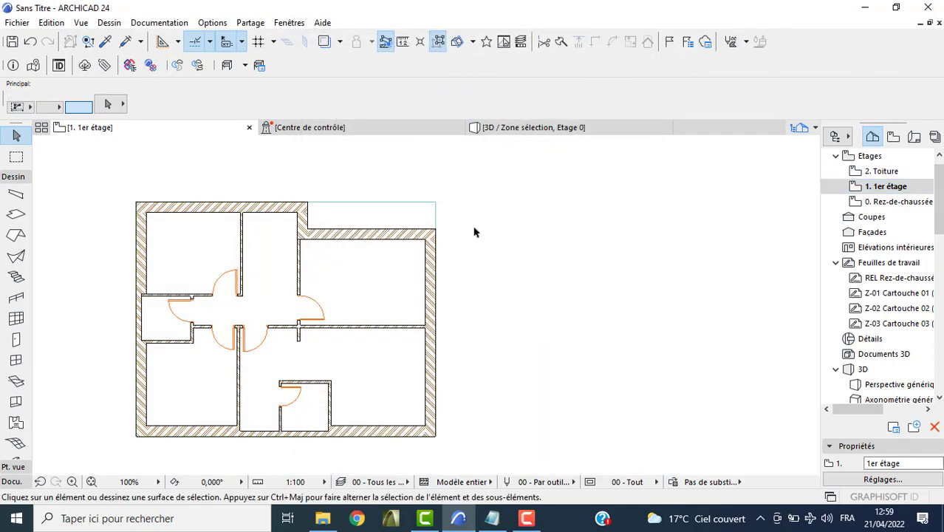
{"action": "left_click_drag", "start_coordinate": [443, 192], "coordinate": [108, 463]}
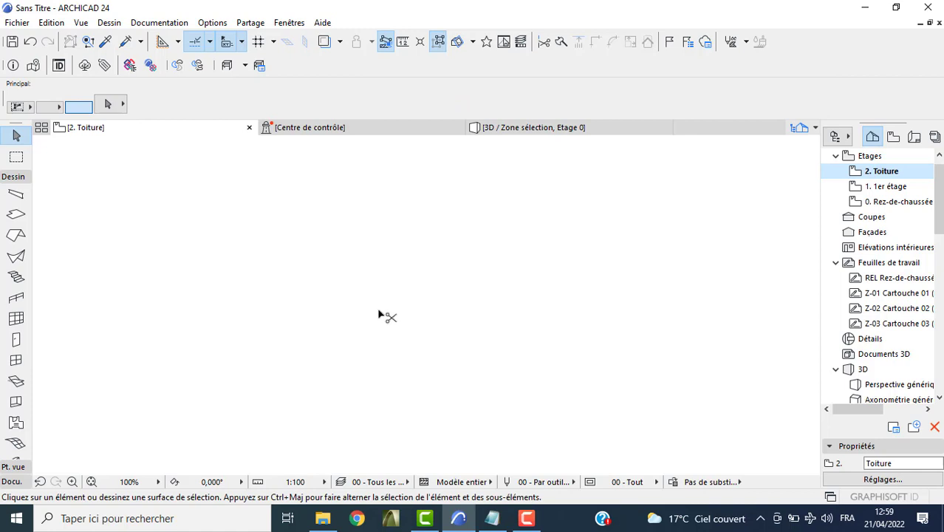
Paste the copied first-floor layout onto the empty Toiture storey
{"action": "left_click", "coordinate": [378, 315]}
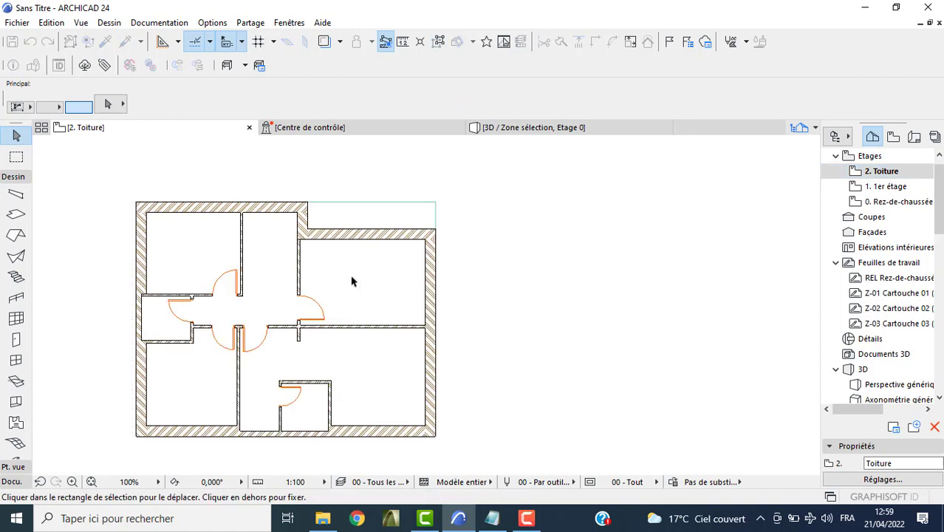
{"action": "key", "text": "Escape"}
{"action": "left_click", "coordinate": [207, 358]}
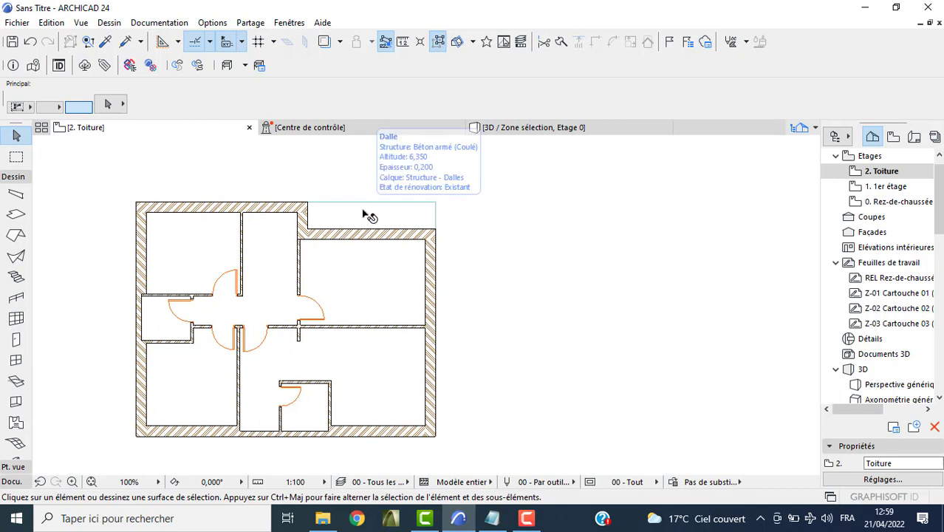
Delete the pasted slab together with the interior walls and doors
{"action": "left_click", "coordinate": [363, 268]}
{"action": "key", "text": "Escape"}
{"action": "left_click", "coordinate": [280, 299]}
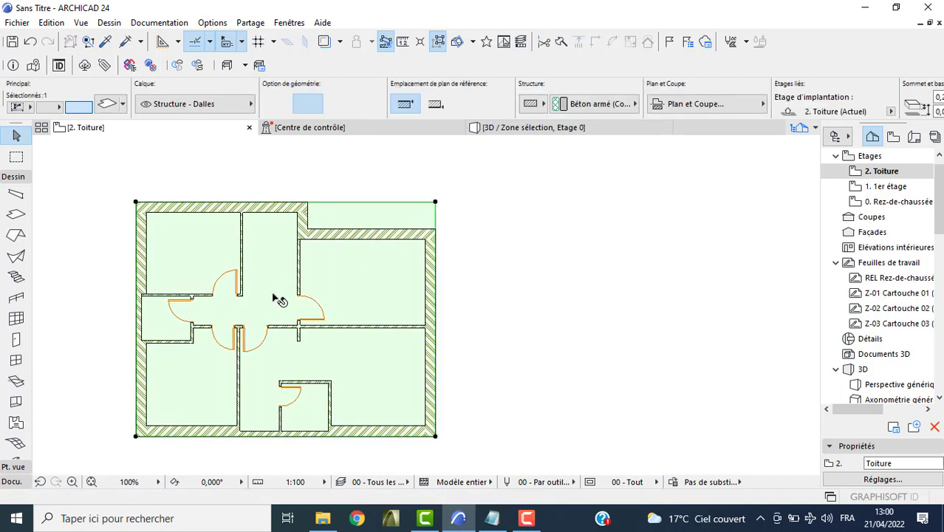
{"action": "left_click_drag", "start_coordinate": [358, 255], "coordinate": [176, 405]}
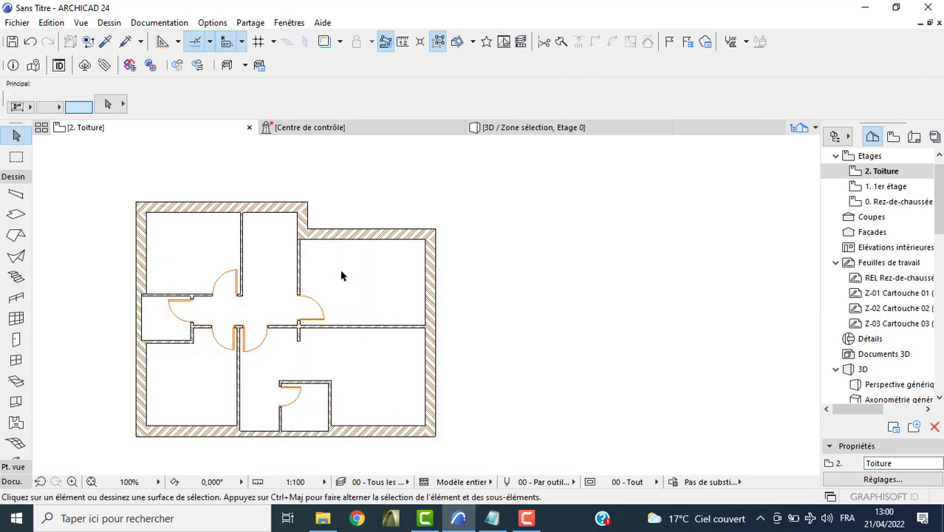
{"action": "left_click", "coordinate": [175, 405]}
{"action": "key", "text": "Delete"}
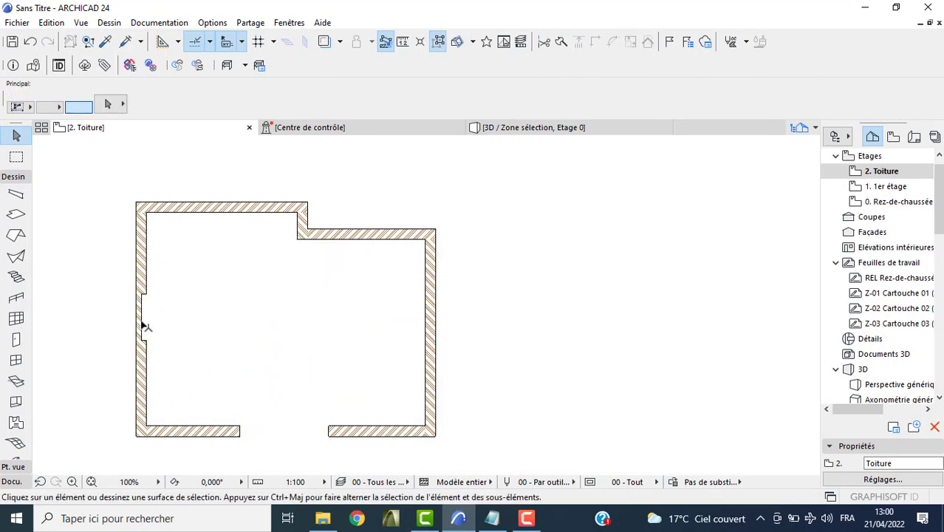
Delete the short left, lower-left and bottom-left walls
{"action": "left_click", "coordinate": [144, 326]}
{"action": "key", "text": "Delete"}
{"action": "left_click", "coordinate": [142, 372]}
{"action": "key", "text": "Delete"}
{"action": "left_click", "coordinate": [227, 435]}
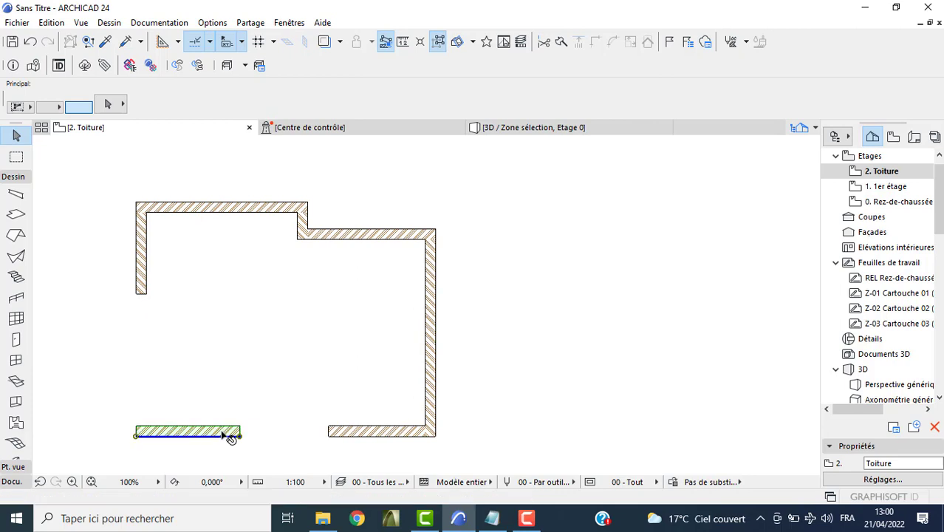
{"action": "key", "text": "Delete"}
Join the bottom-right wall and the left wall at the lower-left corner
{"action": "left_click", "coordinate": [333, 429]}
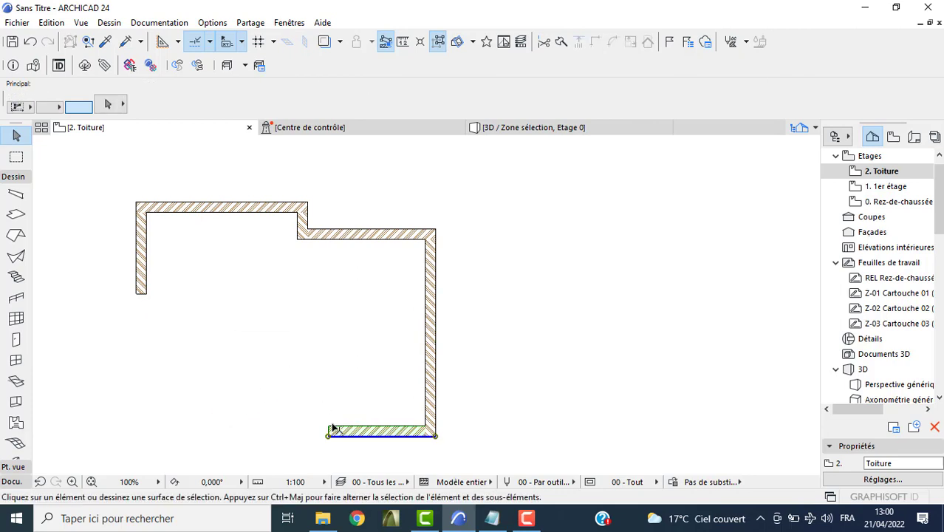
{"action": "left_click", "coordinate": [144, 279], "text": "shift"}
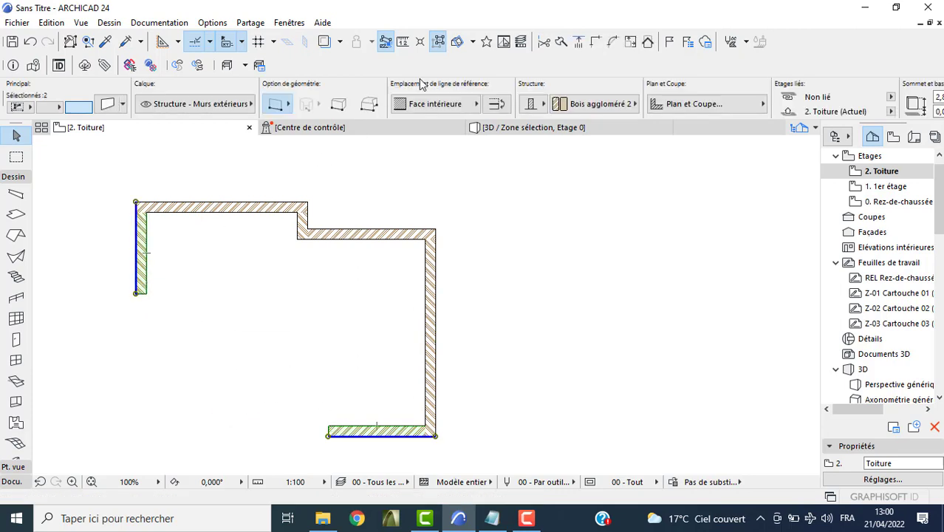
{"action": "left_click", "coordinate": [595, 42]}
{"action": "left_click", "coordinate": [521, 253]}
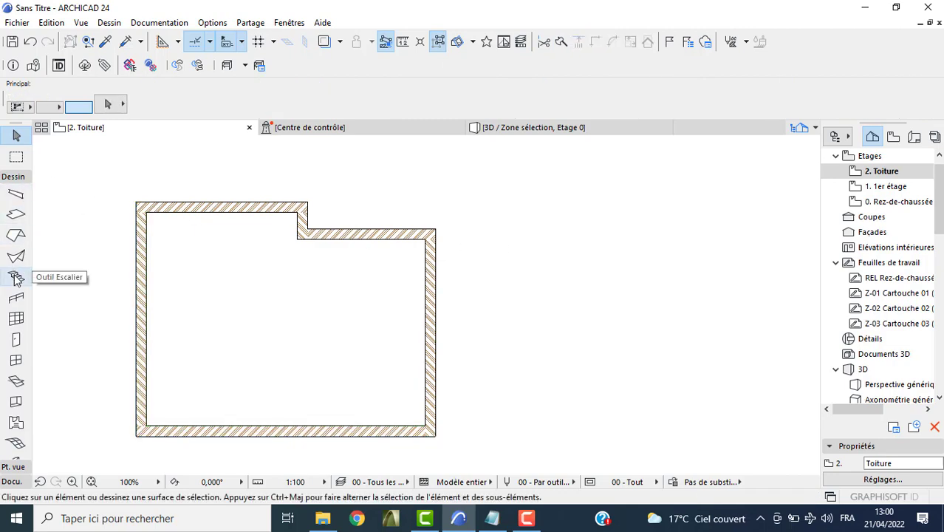
Draw a 0,2-thick rectangular roof slab from the upper-left to the bottom-right corner
{"action": "double_click", "coordinate": [17, 213]}
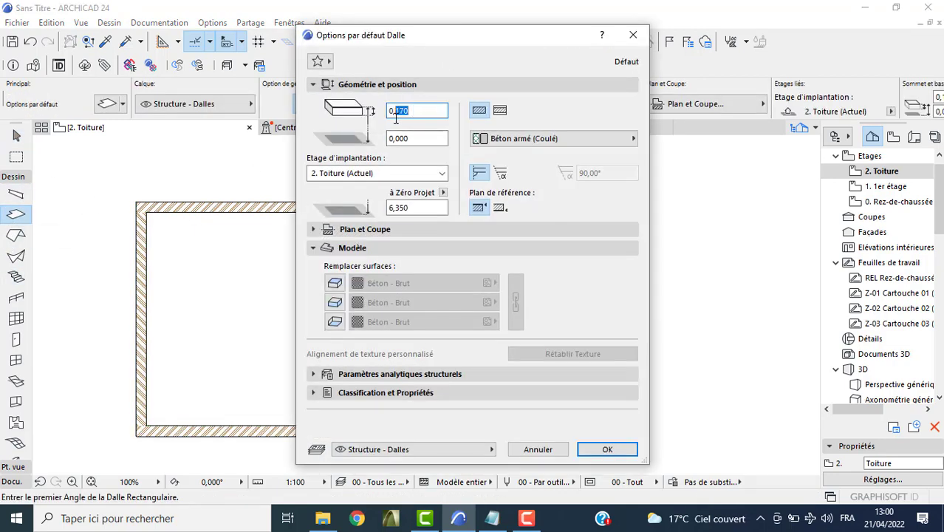
{"action": "type", "text": "0,2"}
{"action": "key", "text": "Return"}
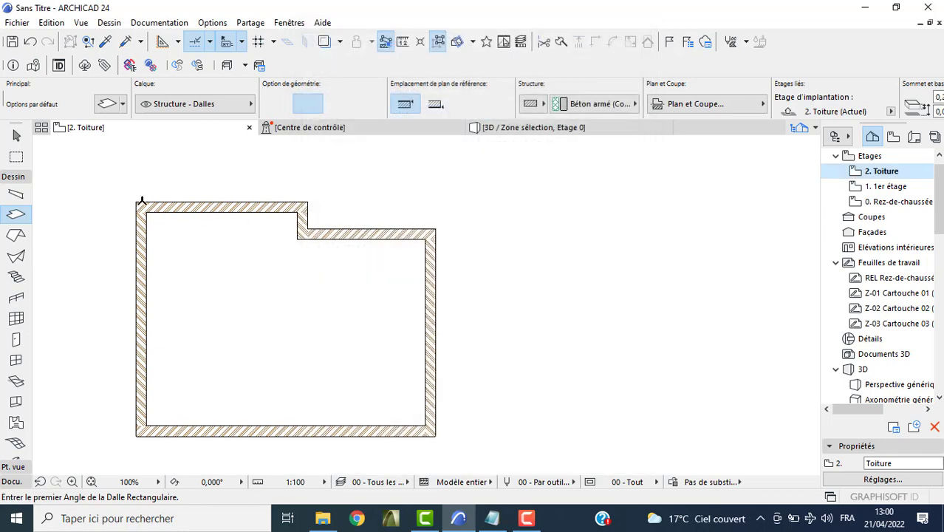
{"action": "left_click", "coordinate": [136, 200]}
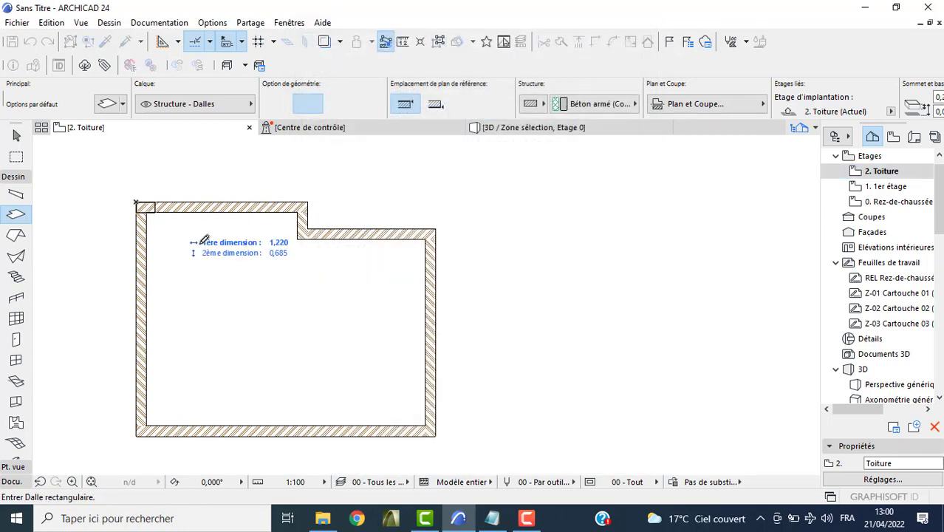
{"action": "left_click", "coordinate": [439, 430]}
Subtract a rectangle from the slab's top-right corner to match the notched walls
{"action": "key", "text": "Escape"}
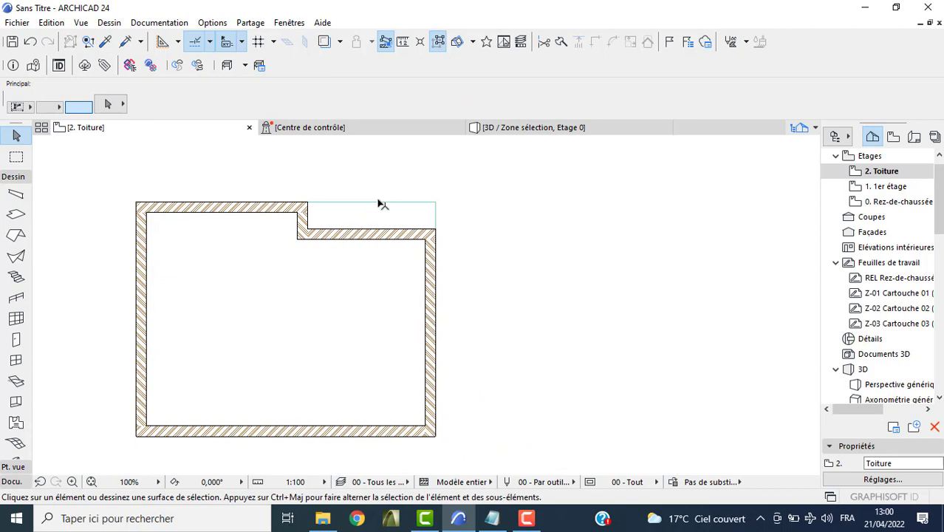
{"action": "left_click", "coordinate": [380, 204]}
{"action": "left_click", "coordinate": [435, 202]}
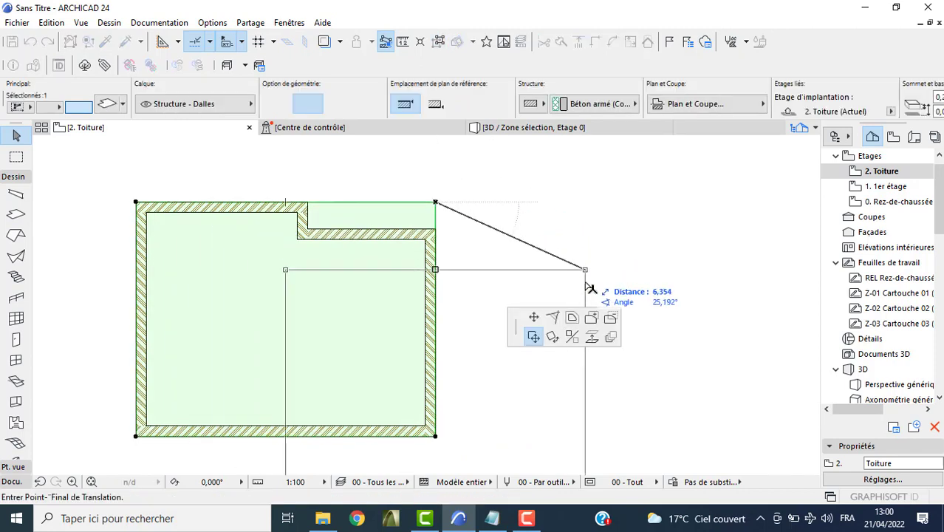
{"action": "left_click", "coordinate": [610, 318]}
{"action": "left_click", "coordinate": [387, 208]}
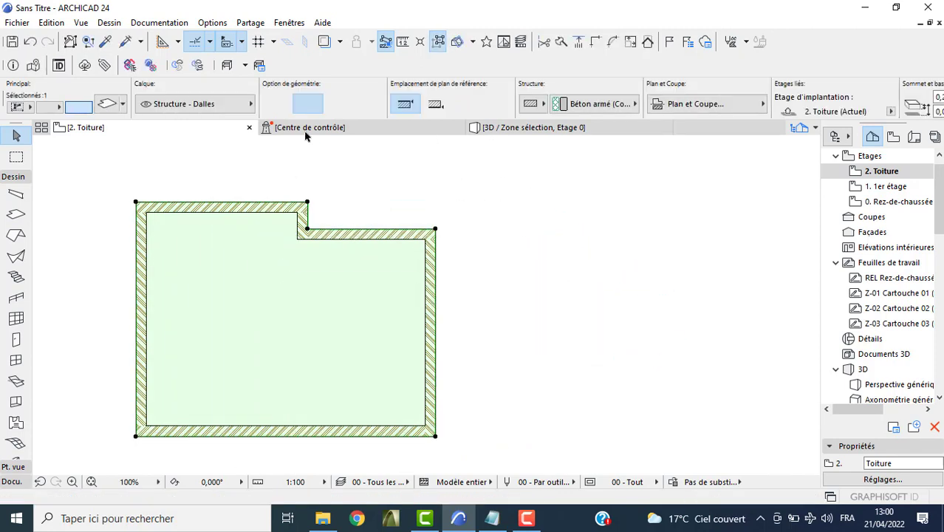
{"action": "key", "text": "Escape"}
Select the top, left, bottom, right, upper-right and jog walls and set their height to 0,5
{"action": "left_click", "coordinate": [270, 211]}
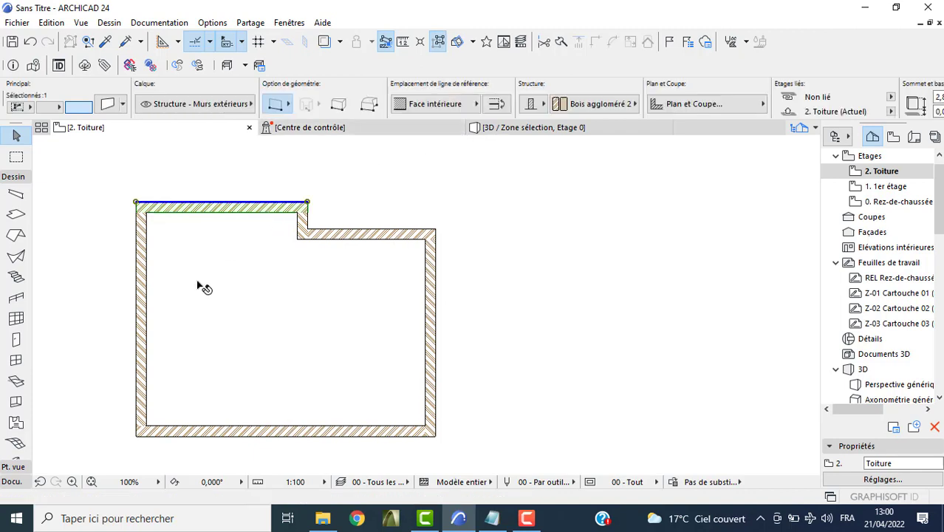
{"action": "left_click", "coordinate": [143, 311], "text": "shift"}
{"action": "left_click", "coordinate": [246, 428], "text": "shift"}
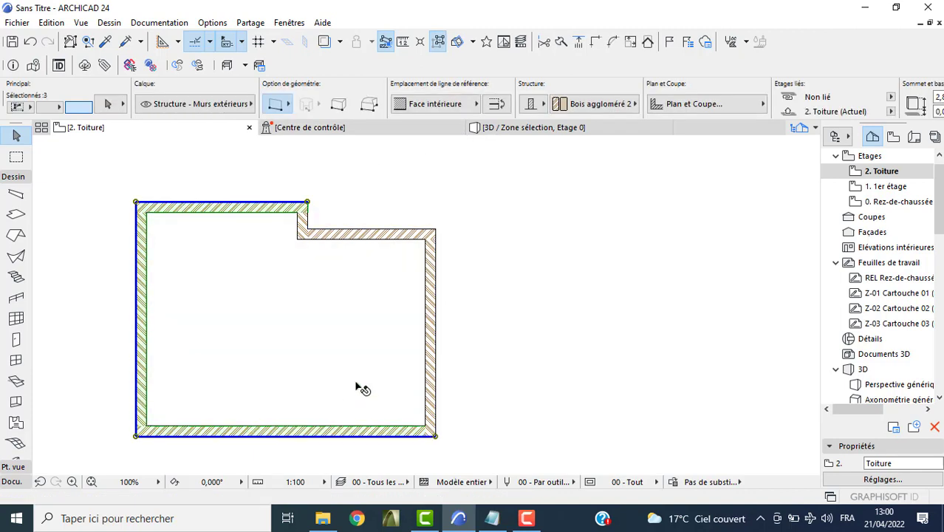
{"action": "left_click", "coordinate": [428, 331], "text": "shift"}
{"action": "left_click", "coordinate": [362, 234], "text": "shift"}
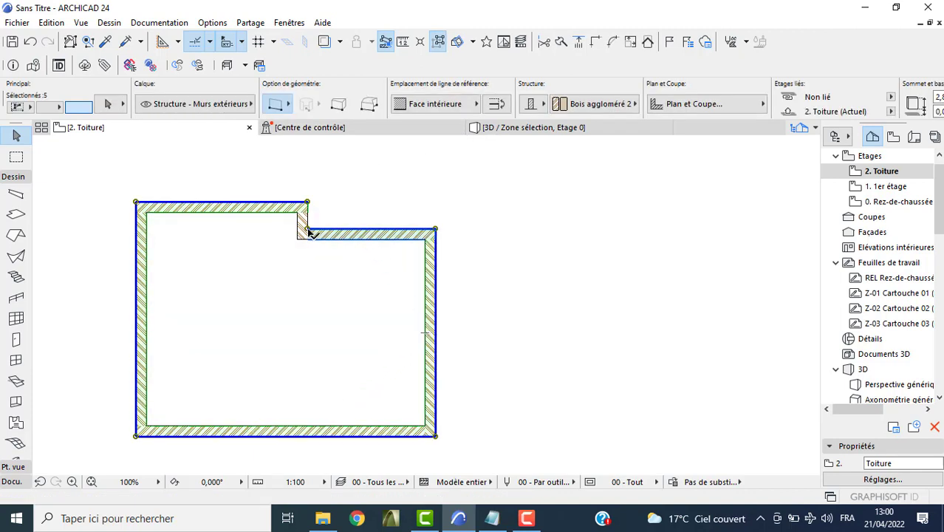
{"action": "left_click", "coordinate": [302, 225], "text": "shift"}
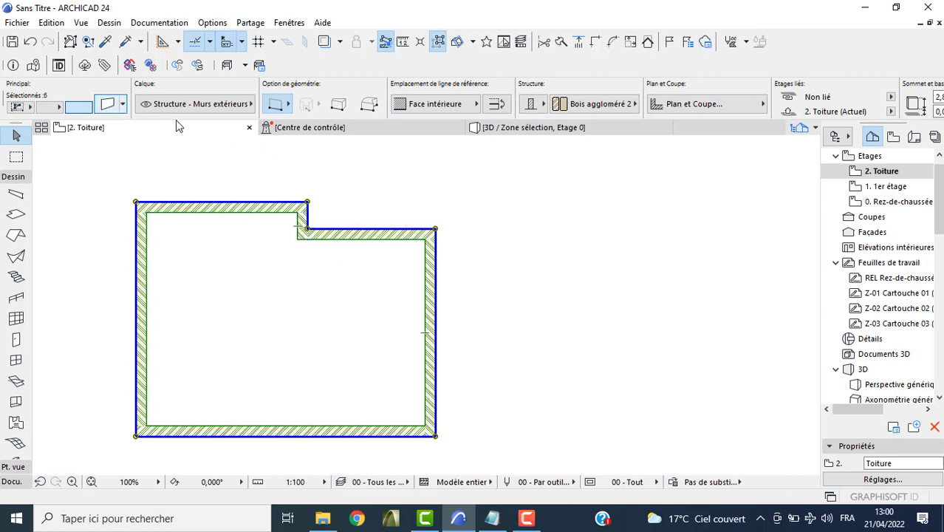
{"action": "key", "text": "ctrl+t"}
{"action": "left_click_drag", "start_coordinate": [416, 154], "coordinate": [363, 153]}
{"action": "type", "text": "0,5"}
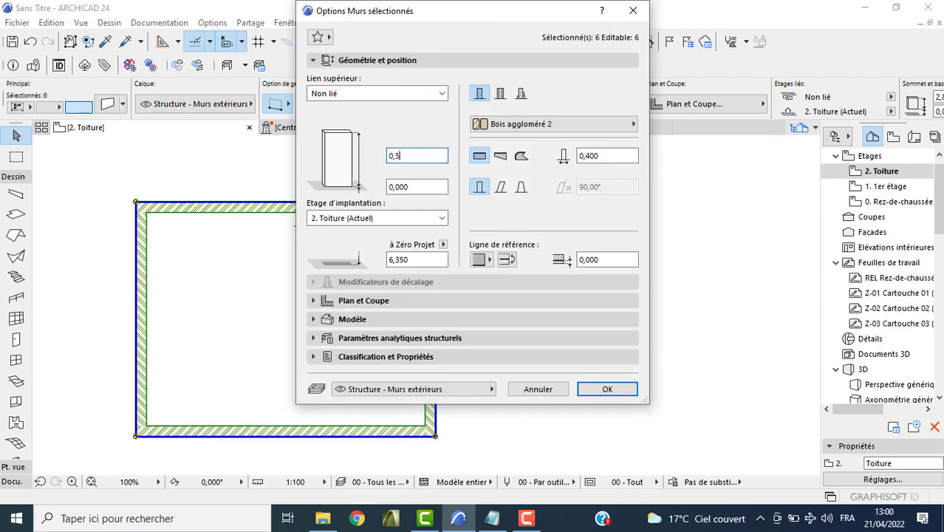
{"action": "key", "text": "Return"}
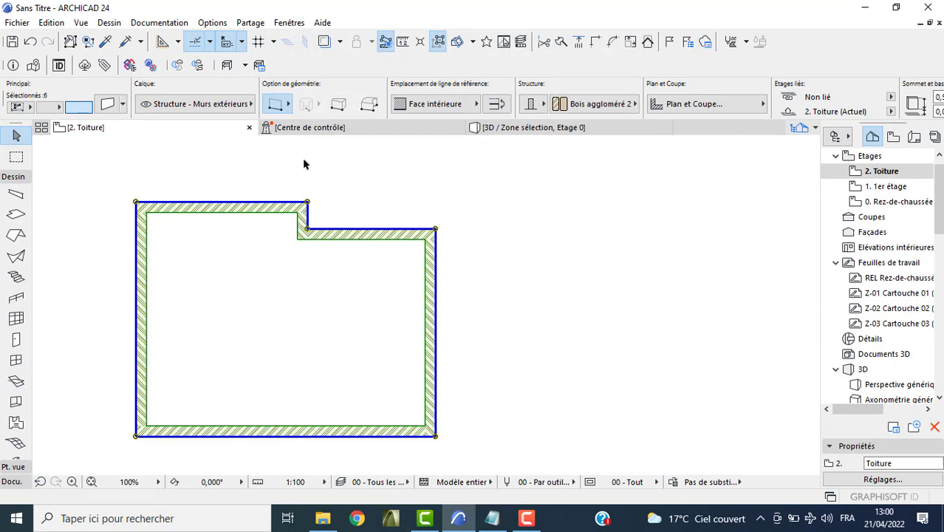
{"action": "left_click", "coordinate": [303, 163]}
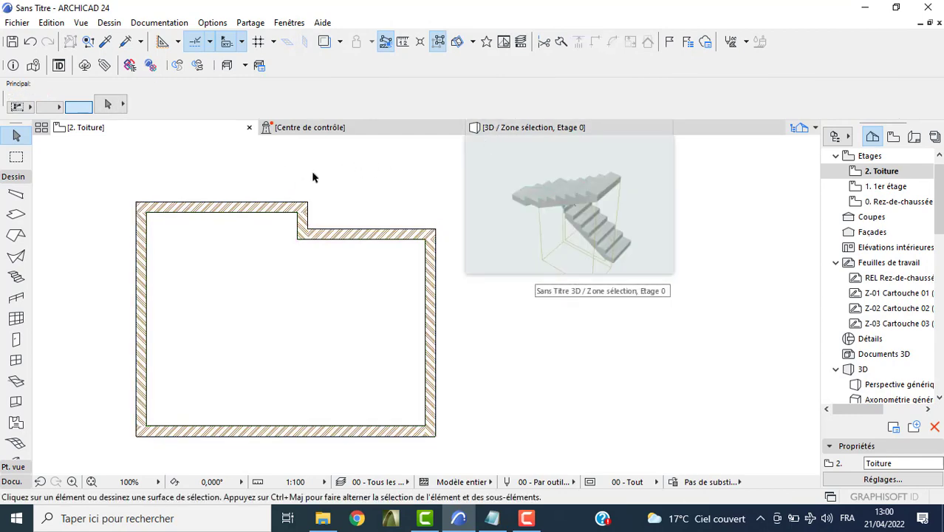
Orbit the 3D model to an eye-level view, then return to plan on the 1. 1er étage storey
{"action": "key", "text": "F3"}
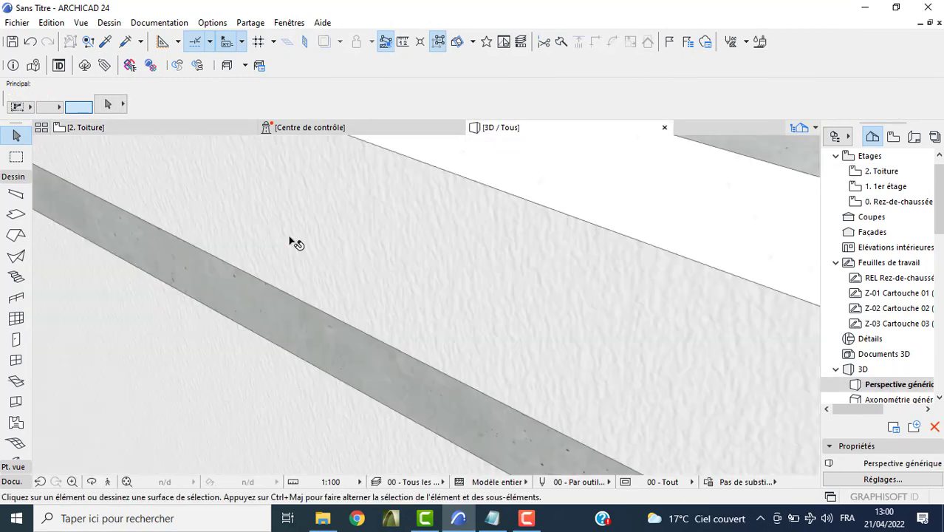
{"action": "middle_click_drag", "start_coordinate": [290, 241], "coordinate": [277, 294], "text": "shift"}
{"action": "scroll", "coordinate": [296, 295], "scroll_direction": "down", "scroll_amount": 3}
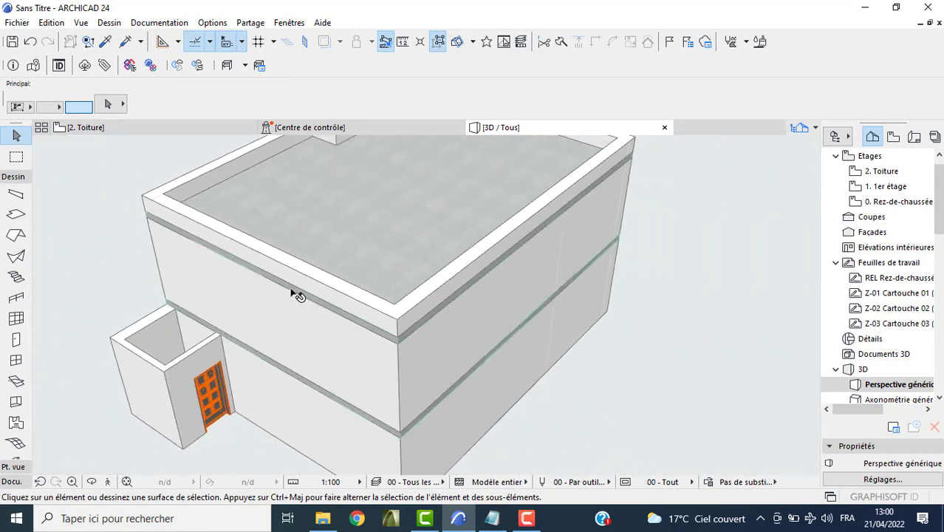
{"action": "scroll", "coordinate": [373, 369], "scroll_direction": "down", "scroll_amount": 3}
{"action": "mouse_move", "coordinate": [277, 342]}
{"action": "middle_mouse_down", "text": "shift"}
{"action": "mouse_move", "coordinate": [407, 412]}
{"action": "mouse_move", "coordinate": [299, 407]}
{"action": "mouse_move", "coordinate": [407, 431]}
{"action": "mouse_move", "coordinate": [332, 426]}
{"action": "mouse_move", "coordinate": [485, 392]}
{"action": "mouse_move", "coordinate": [411, 392]}
{"action": "mouse_move", "coordinate": [464, 432]}
{"action": "middle_mouse_up", "text": "shift"}
{"action": "key", "text": "F2"}
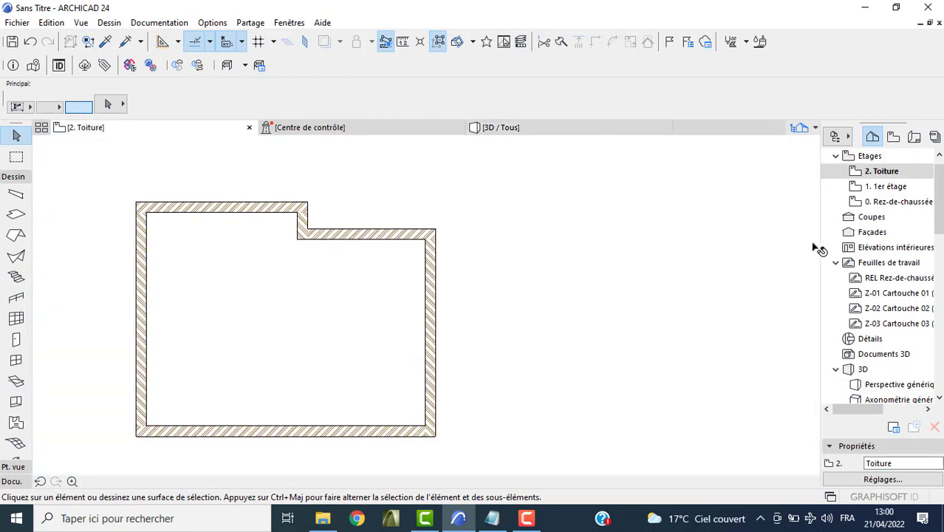
{"action": "double_click", "coordinate": [886, 186]}
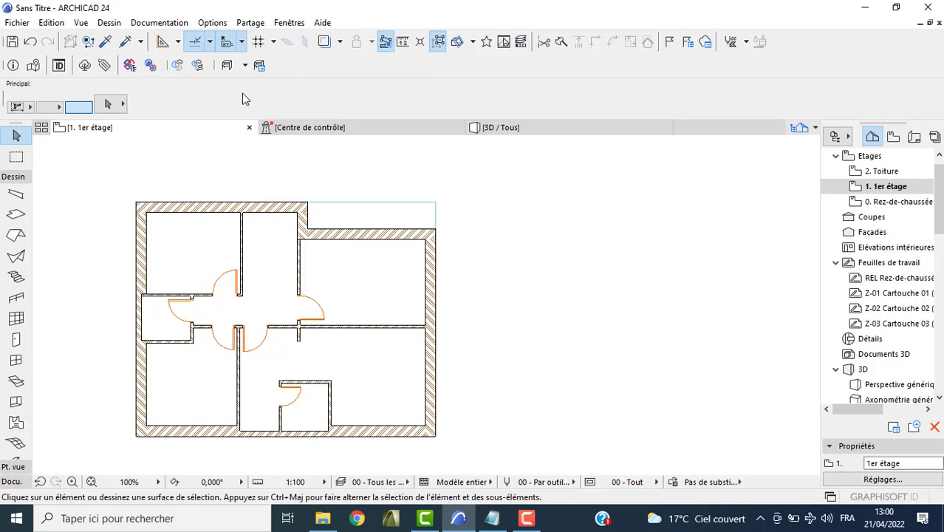
Trace the storey below and add a 2,000 × 2,400 rectangle over the left annex to the slab
{"action": "middle_click_drag", "start_coordinate": [183, 224], "coordinate": [277, 240]}
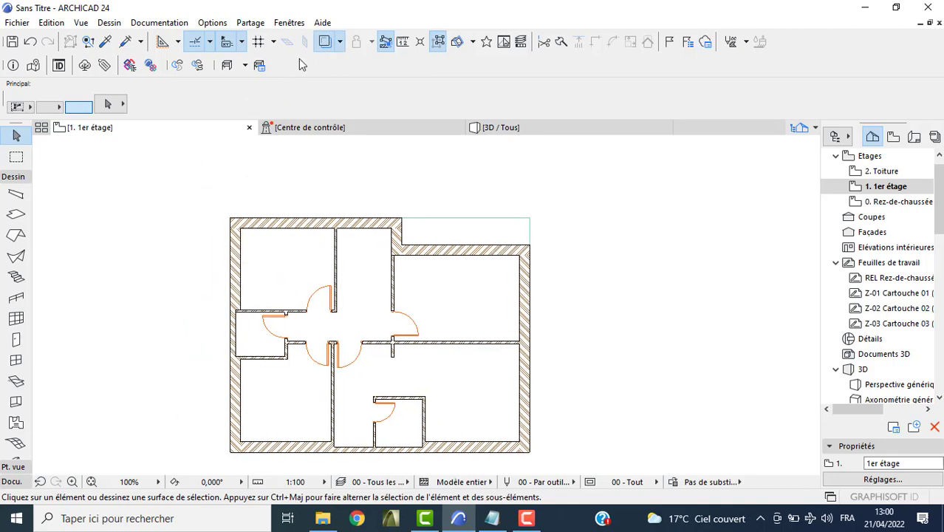
{"action": "left_click", "coordinate": [338, 42]}
{"action": "mouse_move", "coordinate": [367, 64]}
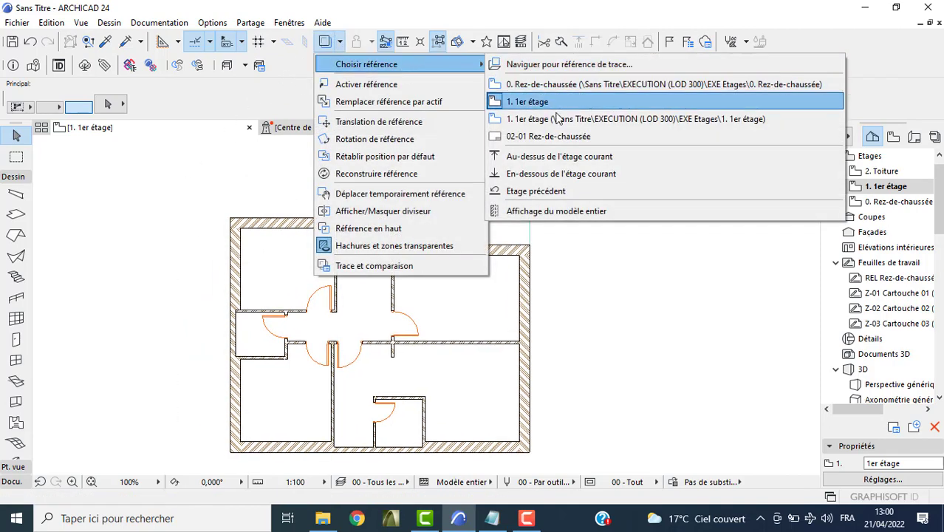
{"action": "left_click", "coordinate": [548, 174]}
{"action": "left_click", "coordinate": [268, 260]}
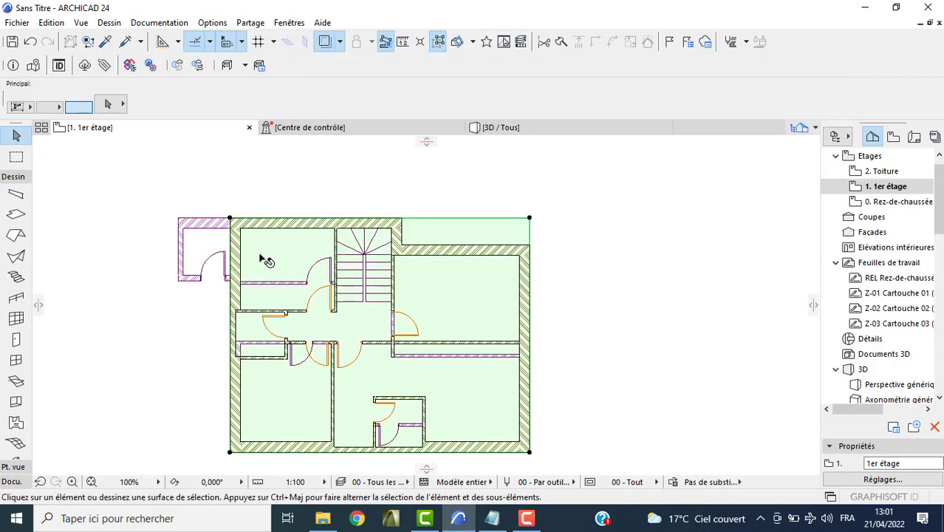
{"action": "left_click", "coordinate": [230, 219]}
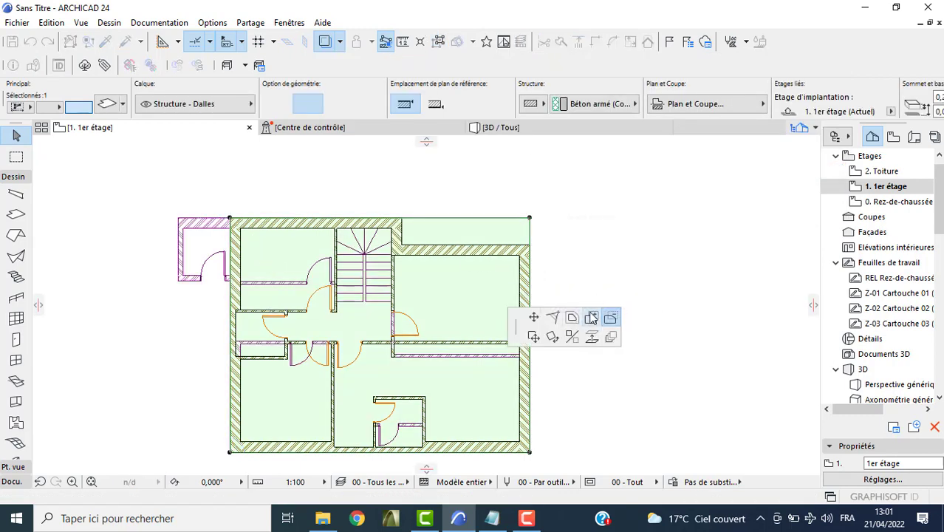
{"action": "left_click", "coordinate": [179, 280]}
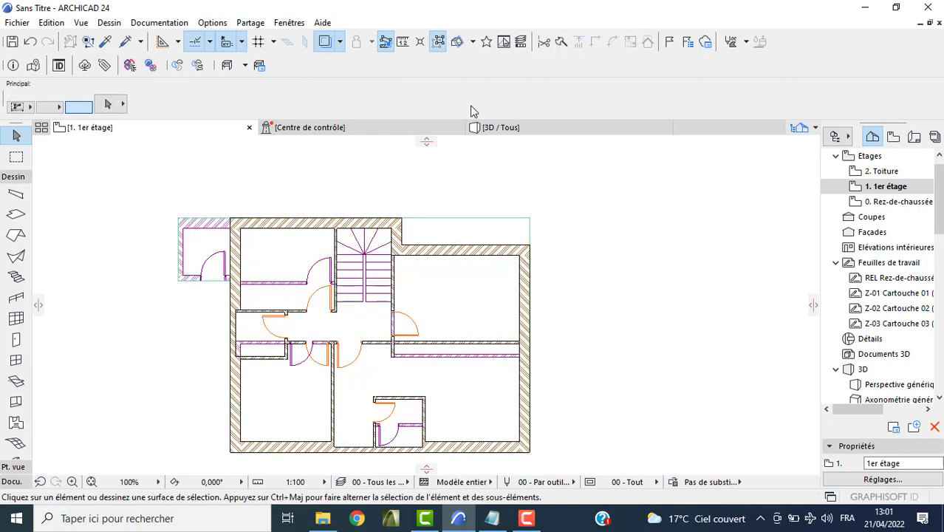
{"action": "left_click", "coordinate": [519, 130]}
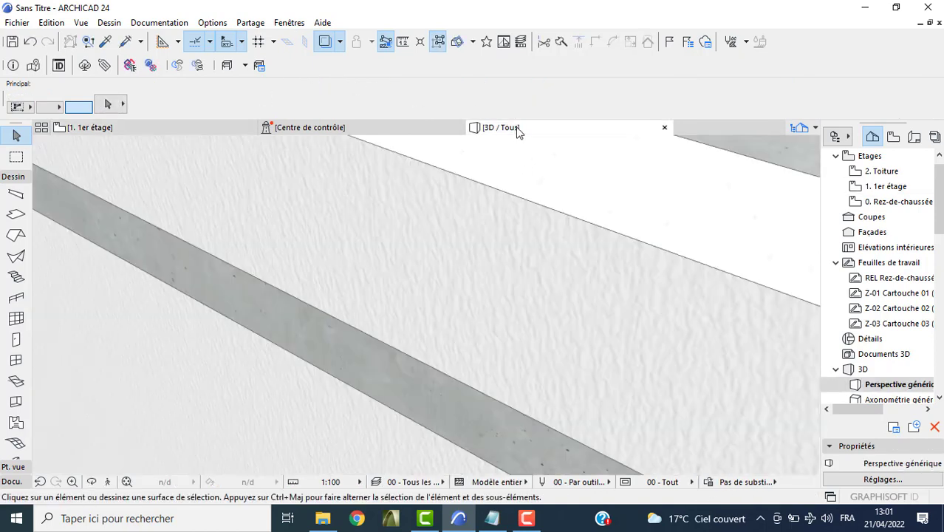
{"action": "middle_click_drag", "start_coordinate": [521, 357], "coordinate": [517, 373], "text": "shift"}
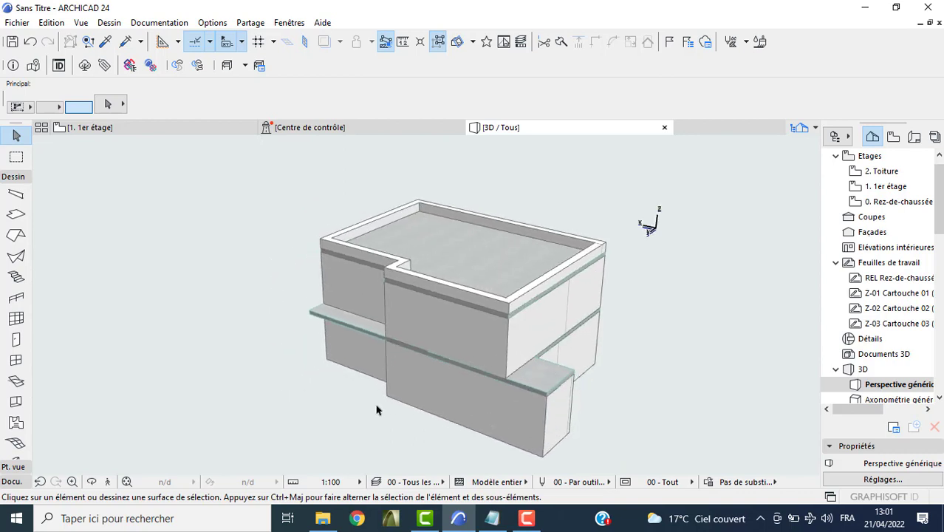
{"action": "mouse_move", "coordinate": [320, 382]}
{"action": "middle_mouse_down", "text": "shift"}
{"action": "mouse_move", "coordinate": [215, 337]}
{"action": "mouse_move", "coordinate": [191, 296]}
{"action": "middle_mouse_up", "text": "shift"}
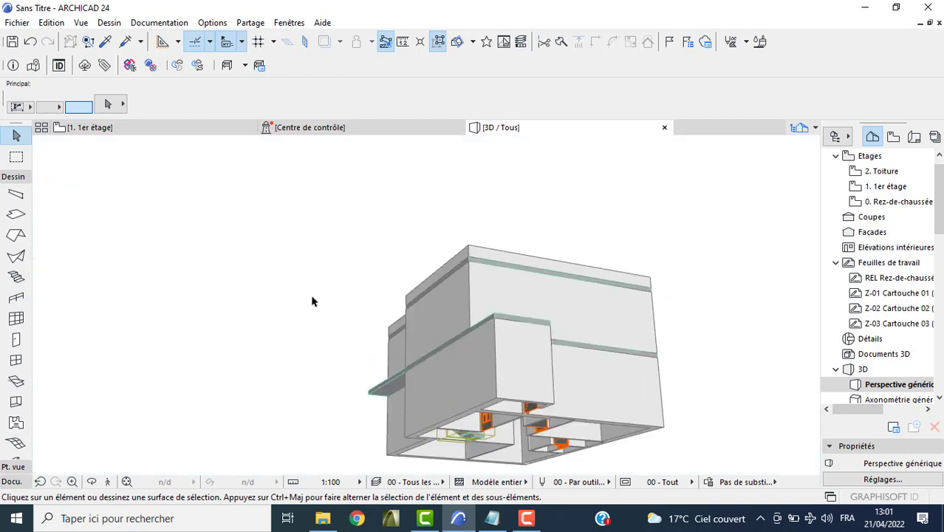
{"action": "key", "text": "F2"}
{"action": "left_click", "coordinate": [865, 201]}
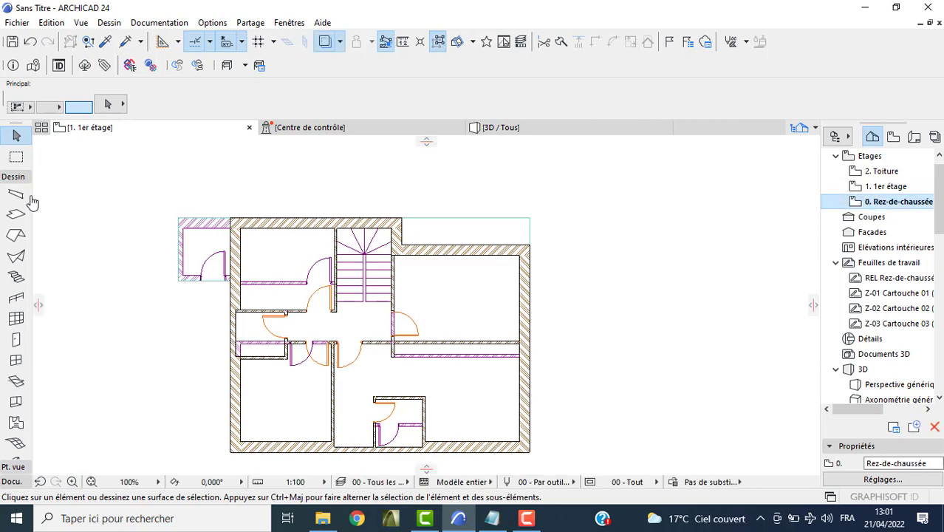
Draw a 0,15-thick slab from the annex's top-left to the building's bottom-right corner
{"action": "left_click", "coordinate": [16, 215]}
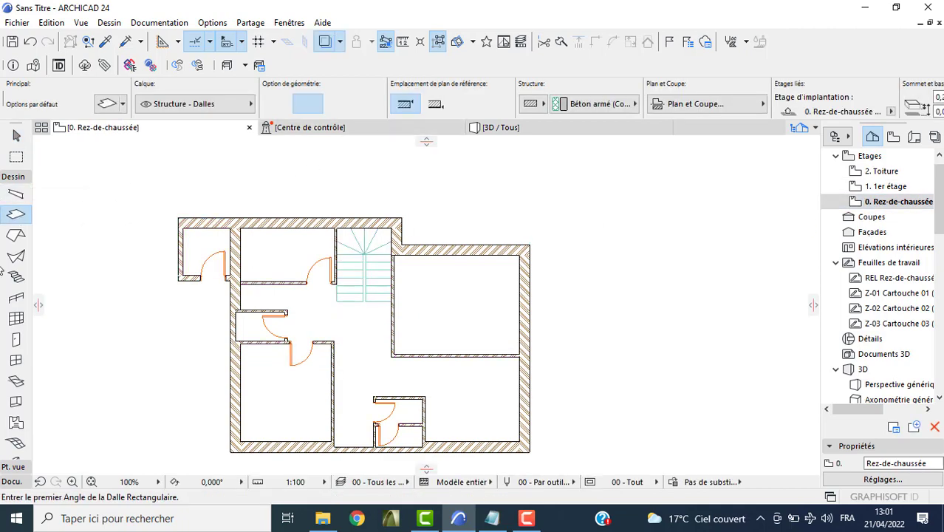
{"action": "key", "text": "ctrl+t"}
{"action": "type", "text": "0,15"}
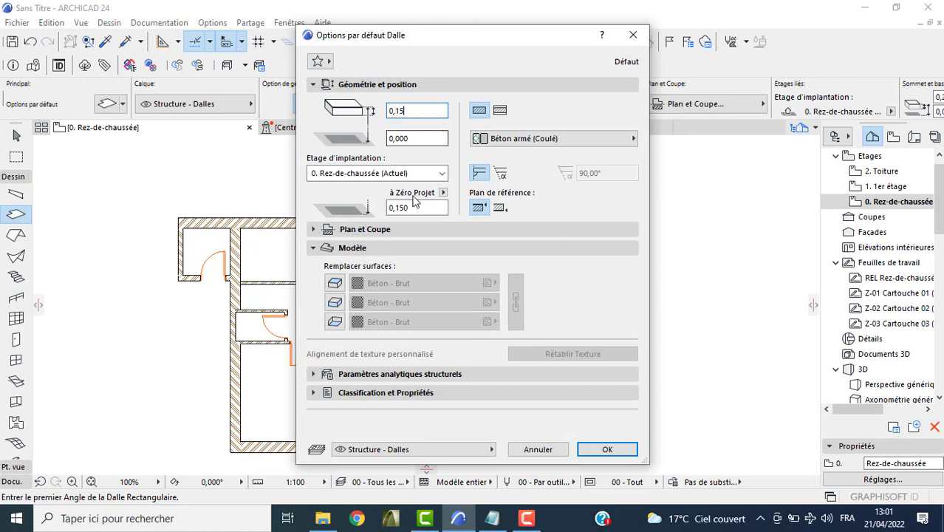
{"action": "key", "text": "Return"}
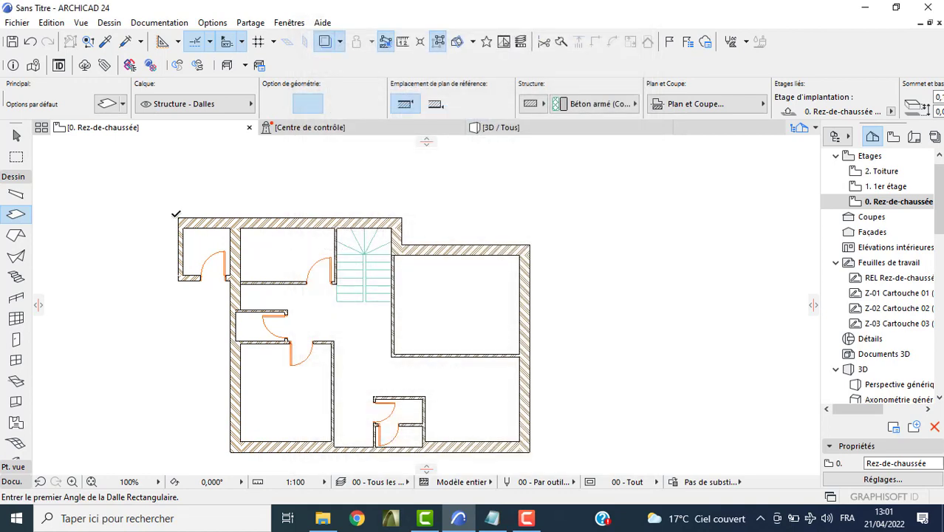
{"action": "left_click", "coordinate": [178, 218]}
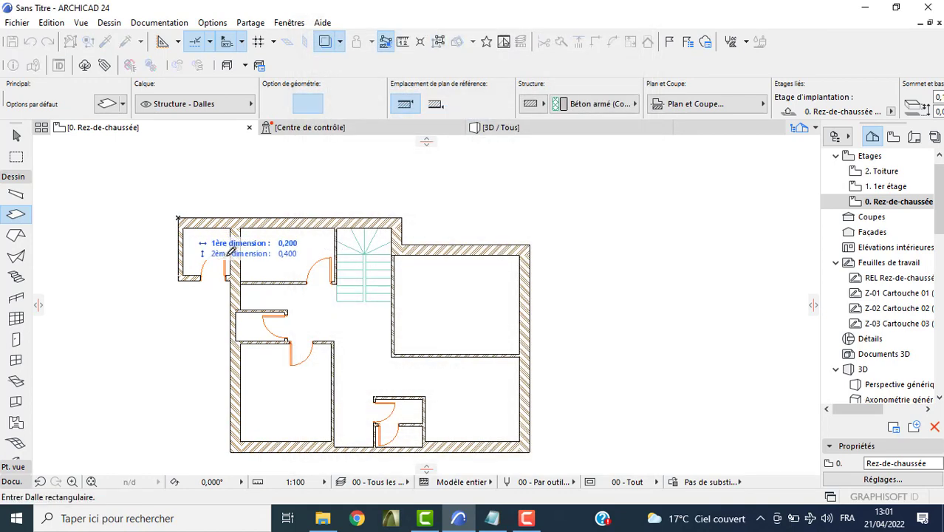
{"action": "left_click", "coordinate": [529, 448]}
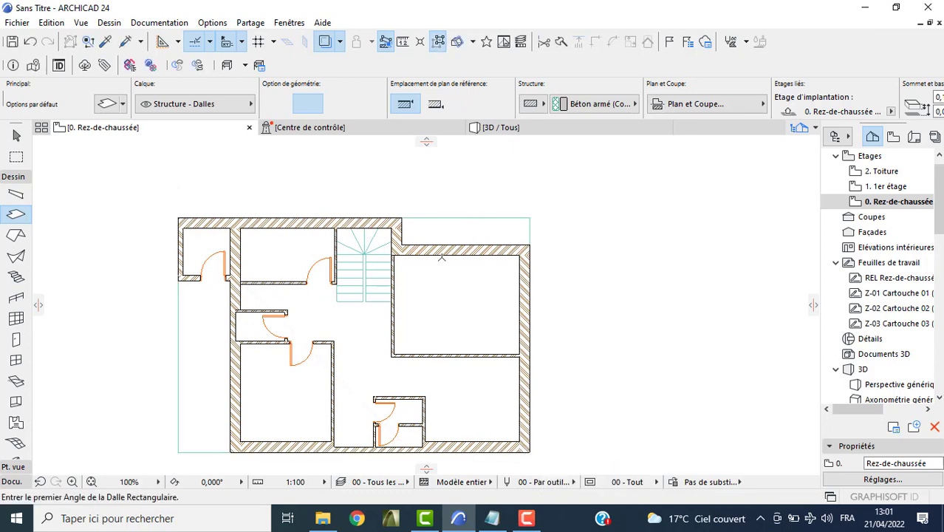
Inspect the new base slab in 3D from below and at eye level
{"action": "key", "text": "Escape"}
{"action": "left_click", "coordinate": [482, 131]}
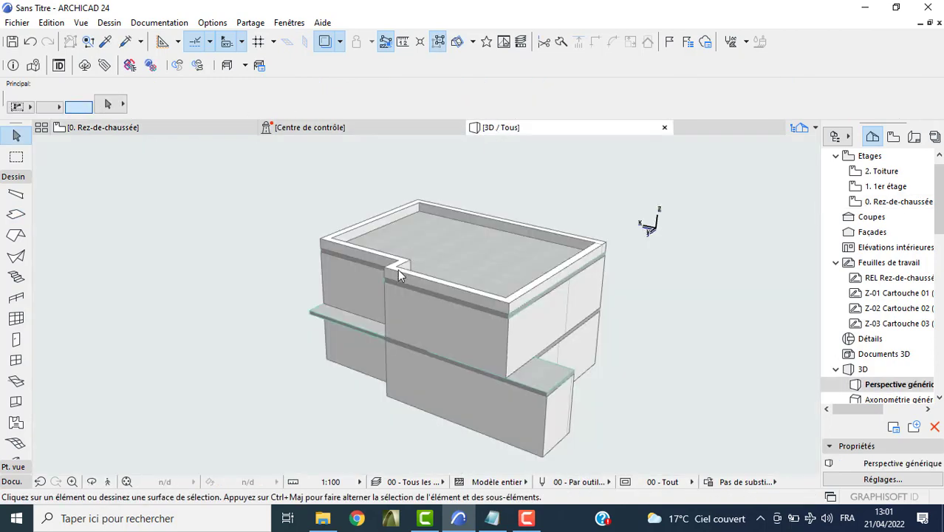
{"action": "middle_click_drag", "start_coordinate": [392, 362], "coordinate": [353, 390], "text": "shift"}
{"action": "mouse_move", "coordinate": [362, 425]}
{"action": "middle_mouse_down", "text": "shift"}
{"action": "mouse_move", "coordinate": [478, 449]}
{"action": "mouse_move", "coordinate": [364, 414]}
{"action": "middle_mouse_up", "text": "shift"}
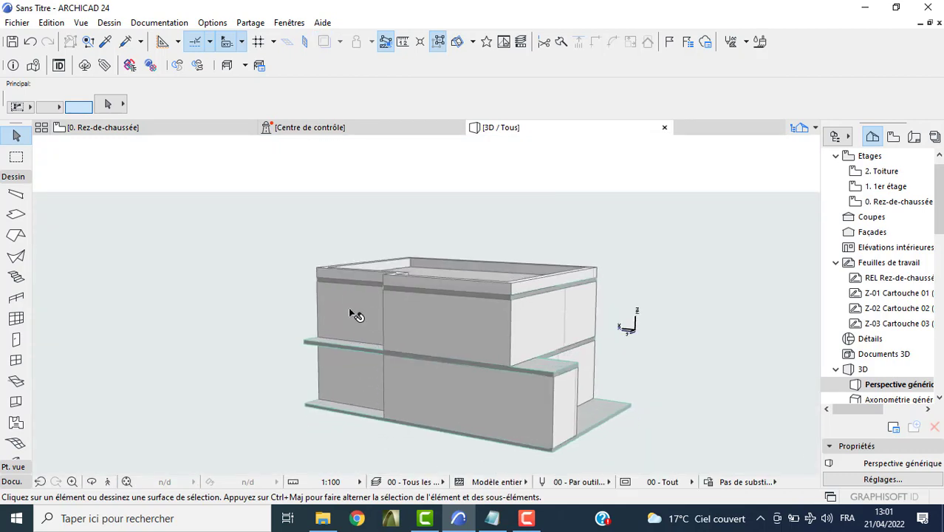
{"action": "key", "text": "F2"}
{"action": "left_click", "coordinate": [863, 171]}
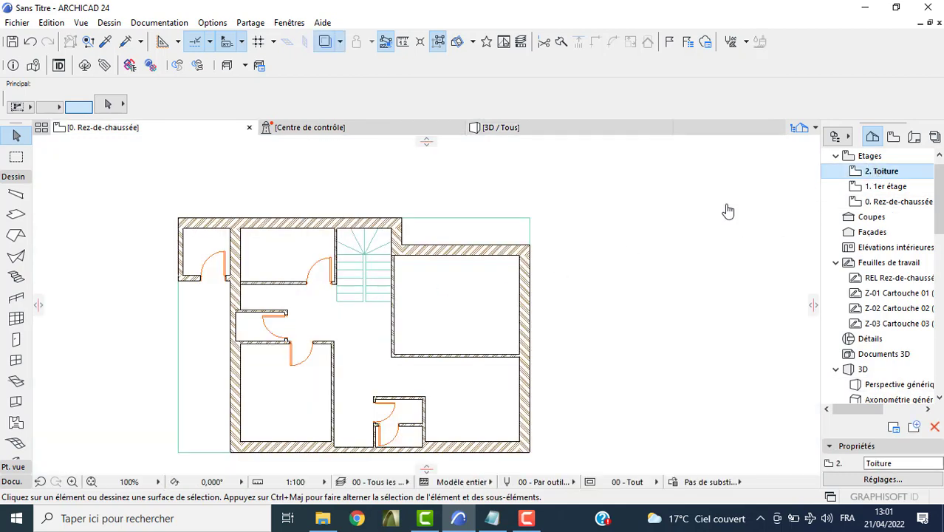
Set the default slab thickness to 0,1
{"action": "scroll", "coordinate": [17, 214], "scroll_direction": "up", "scroll_amount": 1}
{"action": "scroll", "coordinate": [16, 210], "scroll_direction": "up", "scroll_amount": 1}
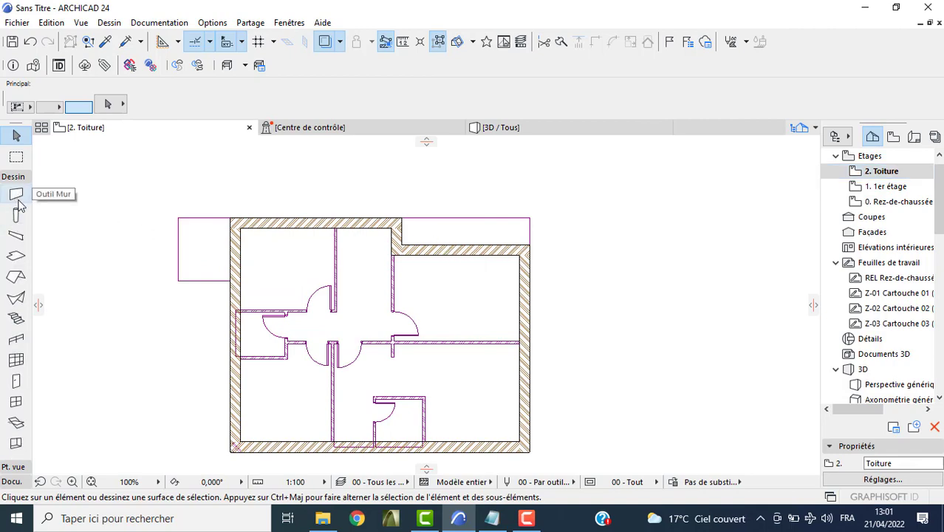
{"action": "double_click", "coordinate": [15, 257]}
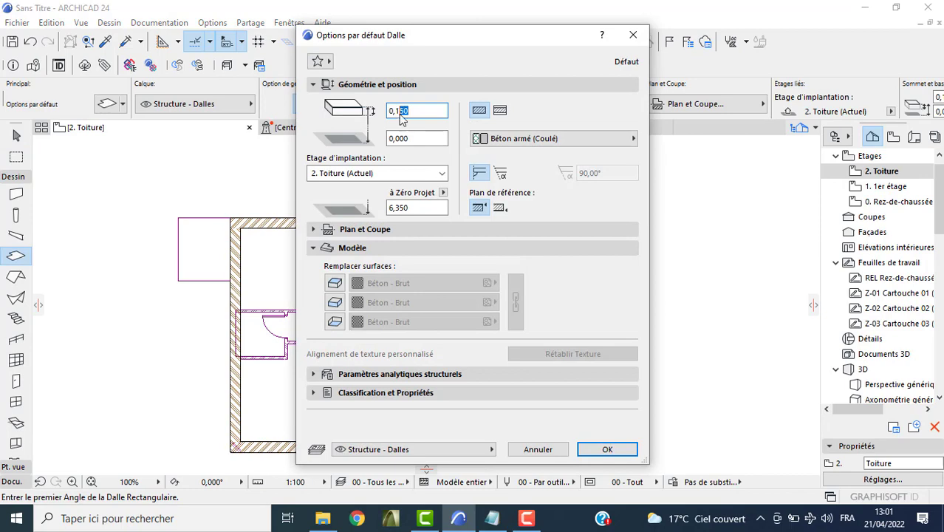
{"action": "key", "text": "BackSpace"}
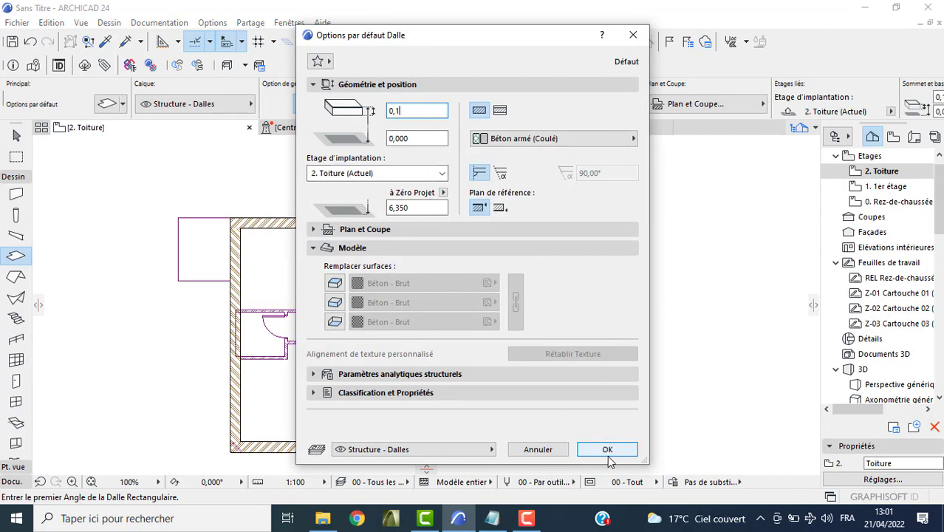
{"action": "type", "text": "00"}
{"action": "left_click", "coordinate": [606, 450]}
Draw a 0,100 × 1,04 slab strip from the parapet into the roof recess
{"action": "scroll", "coordinate": [442, 270], "scroll_direction": "up", "scroll_amount": 3}
{"action": "scroll", "coordinate": [426, 239], "scroll_direction": "up", "scroll_amount": 2}
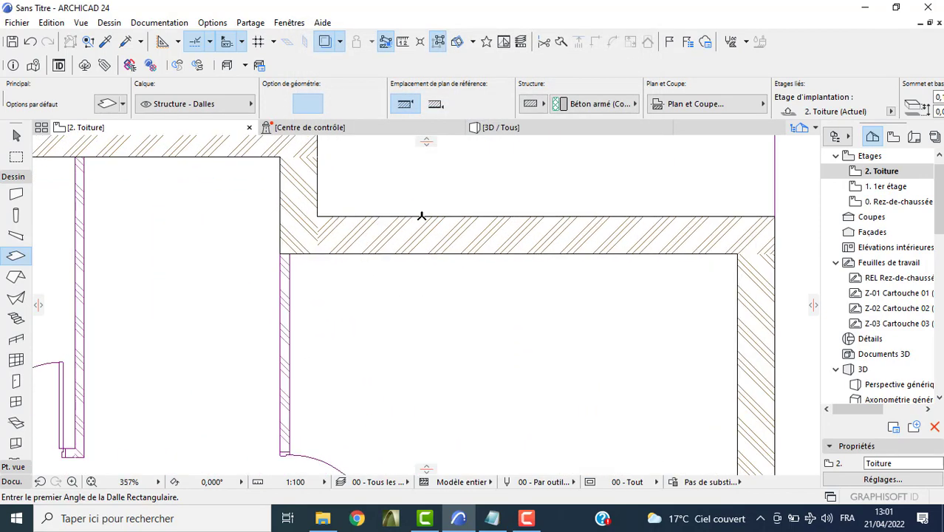
{"action": "left_click", "coordinate": [421, 215]}
{"action": "middle_click_drag", "start_coordinate": [441, 216], "coordinate": [374, 216]}
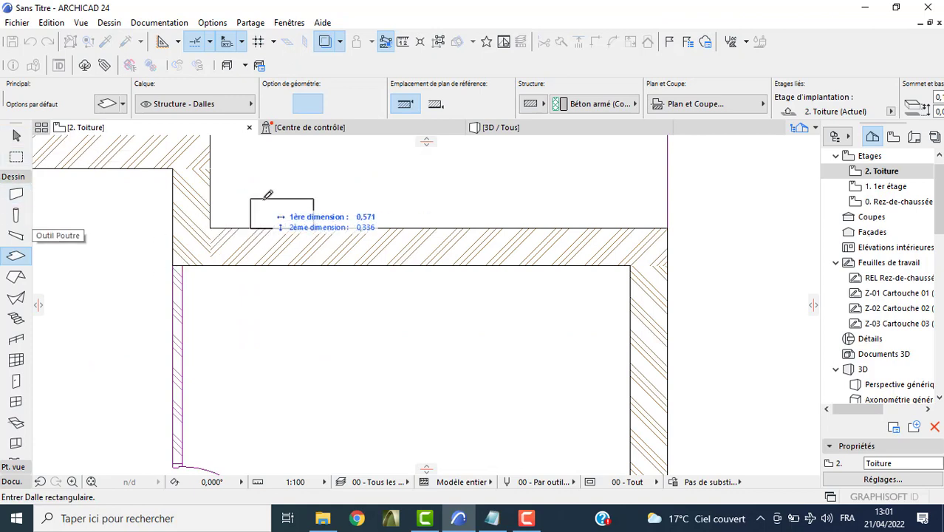
{"action": "middle_click_drag", "start_coordinate": [356, 122], "coordinate": [356, 255]}
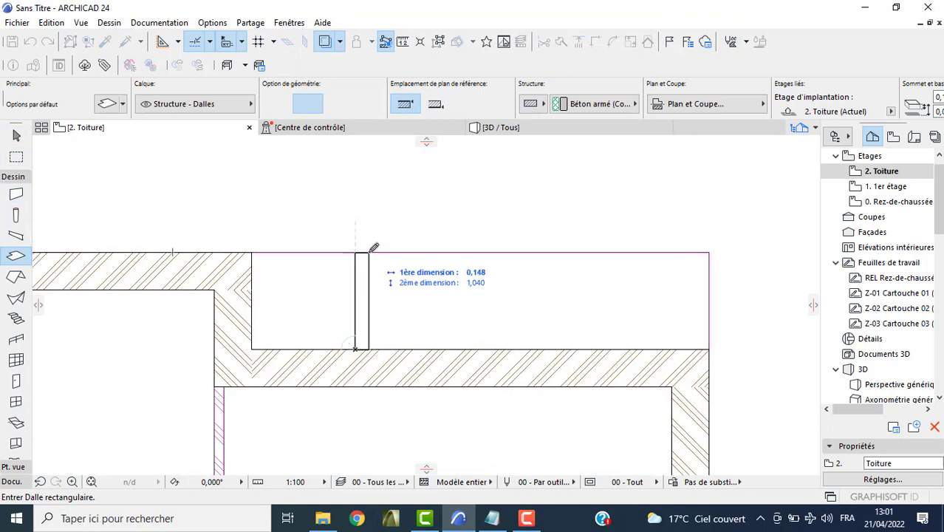
{"action": "type", "text": "0"}
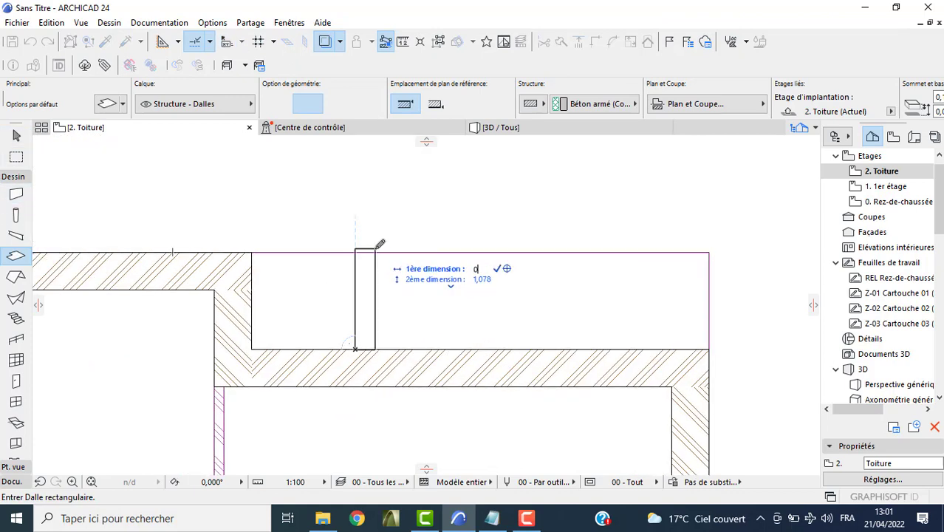
{"action": "key", "text": "Tab"}
{"action": "type", "text": "1,"}
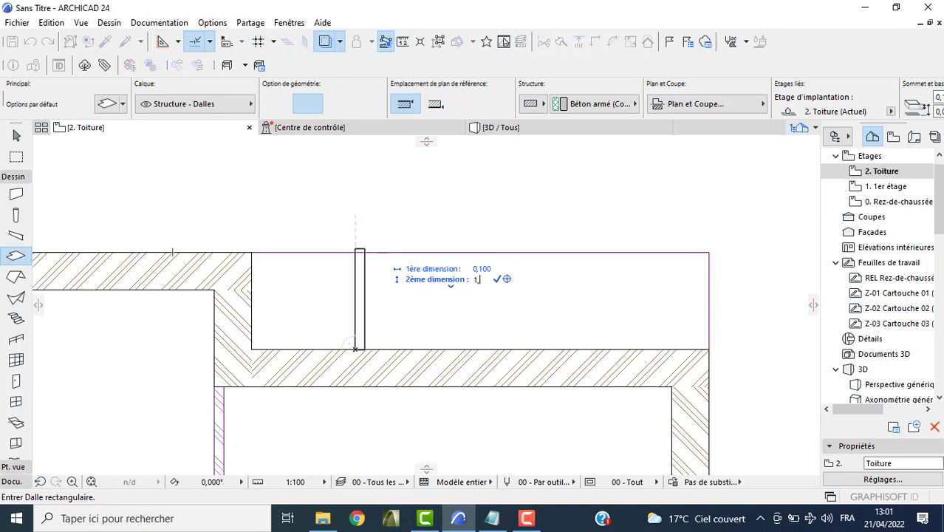
{"action": "key", "text": "Return"}
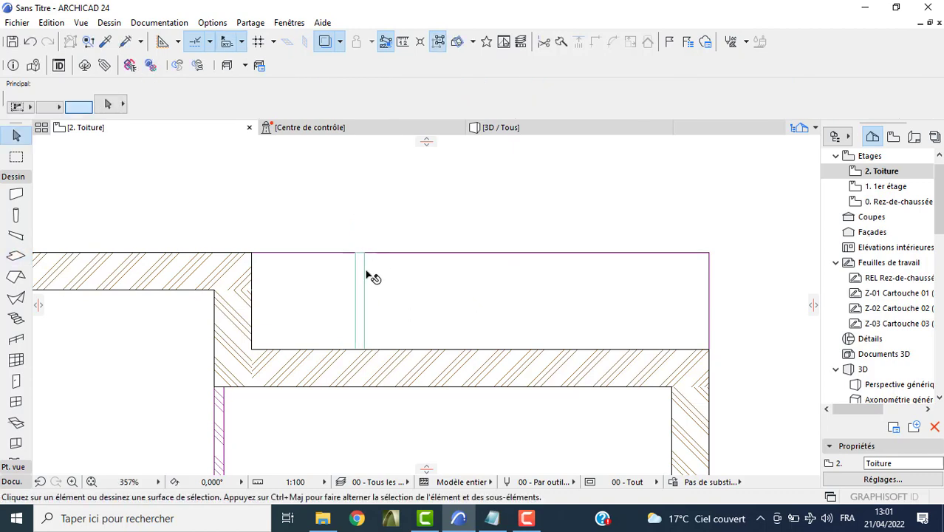
Make 10 incremental copies of the narrow slab strip spaced 0,3 apart
{"action": "left_click", "coordinate": [352, 270], "text": "shift"}
{"action": "left_click", "coordinate": [356, 349]}
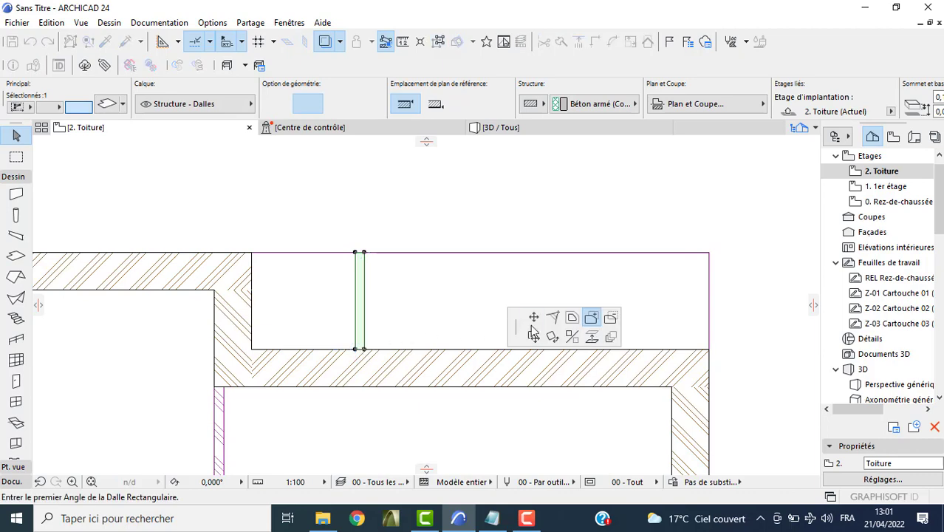
{"action": "left_click", "coordinate": [610, 338]}
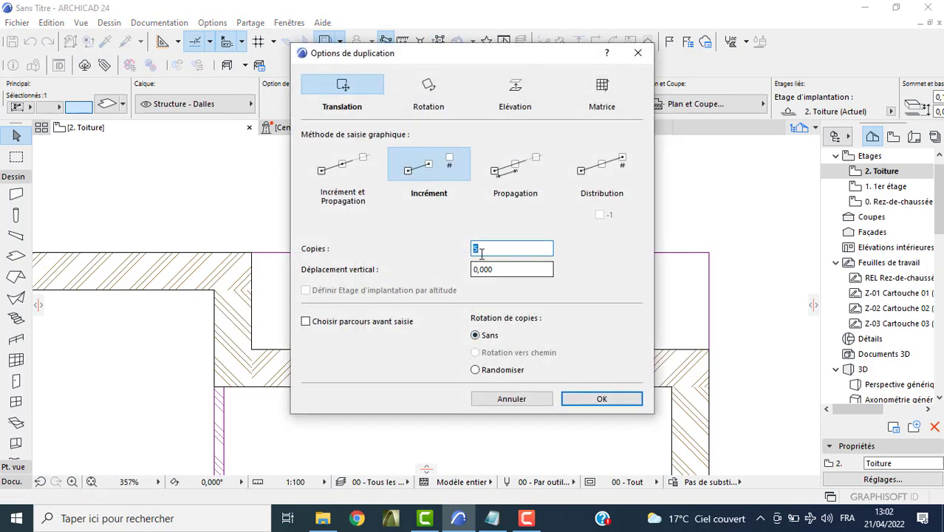
{"action": "left_click", "coordinate": [346, 170]}
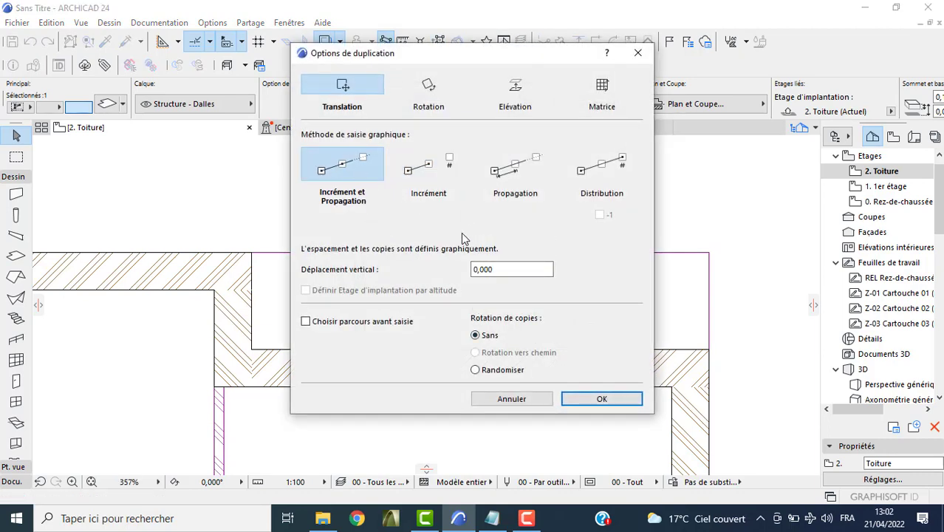
{"action": "left_click", "coordinate": [429, 169]}
{"action": "type", "text": "10"}
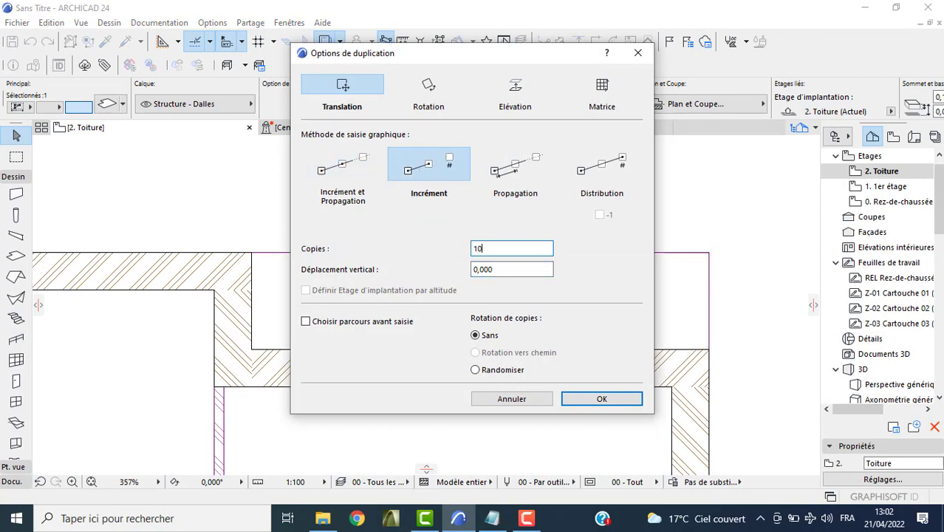
{"action": "key", "text": "Return"}
{"action": "left_click", "coordinate": [358, 350]}
{"action": "type", "text": "0,3"}
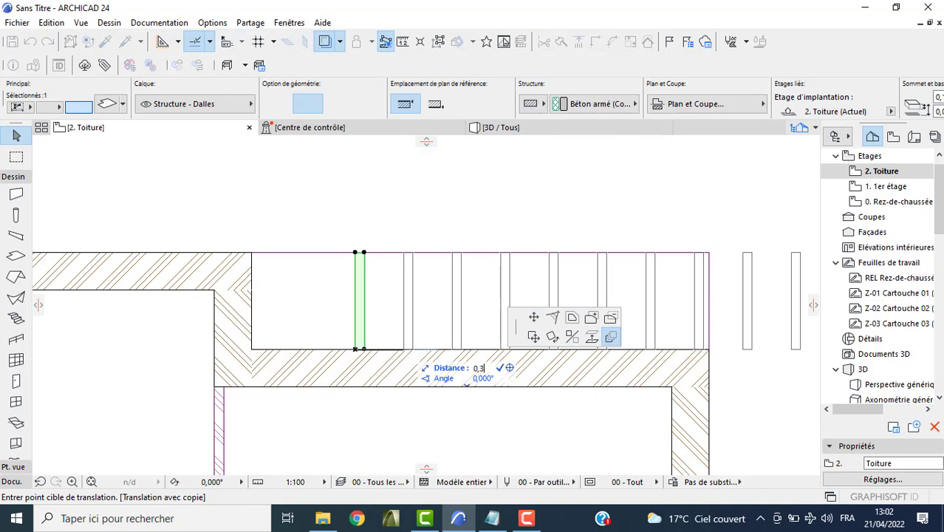
{"action": "key", "text": "Return"}
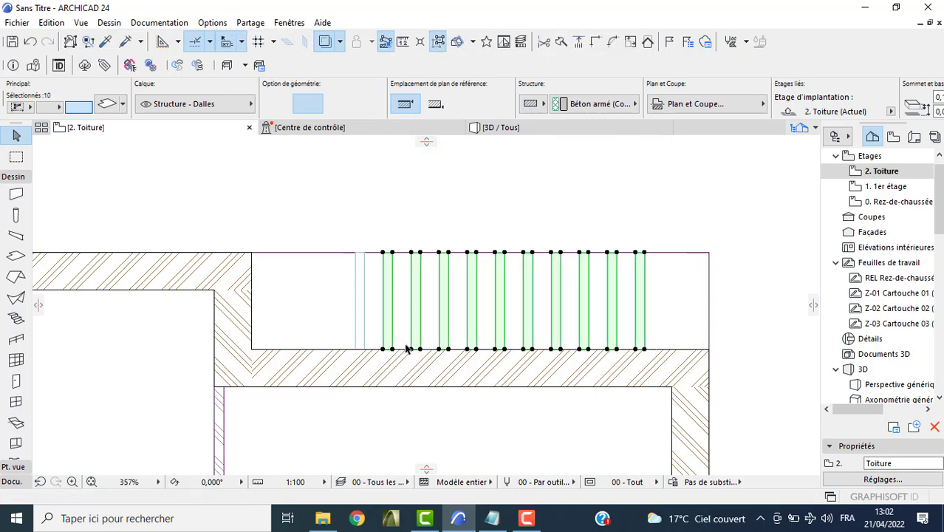
{"action": "key", "text": "Escape"}
Add 3 more copies of the rightmost strip at the same spacing
{"action": "left_click", "coordinate": [635, 348]}
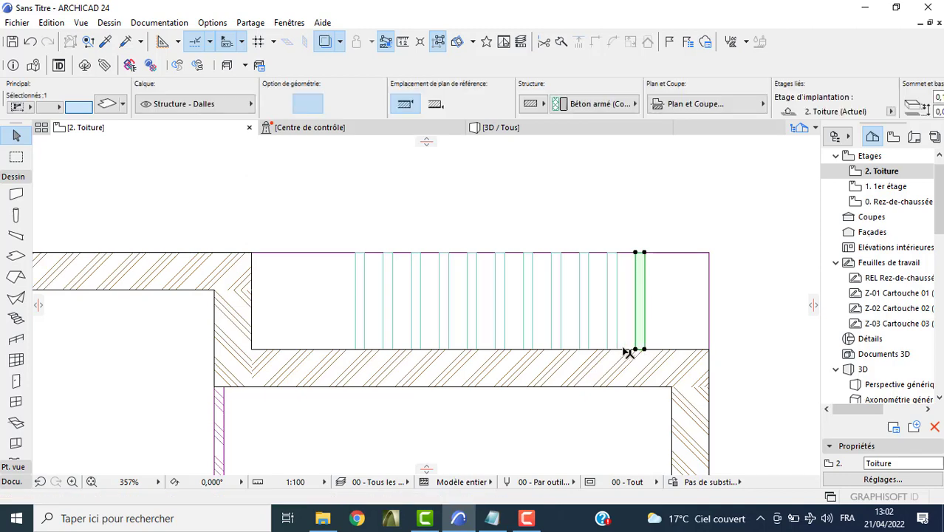
{"action": "left_click", "coordinate": [636, 349]}
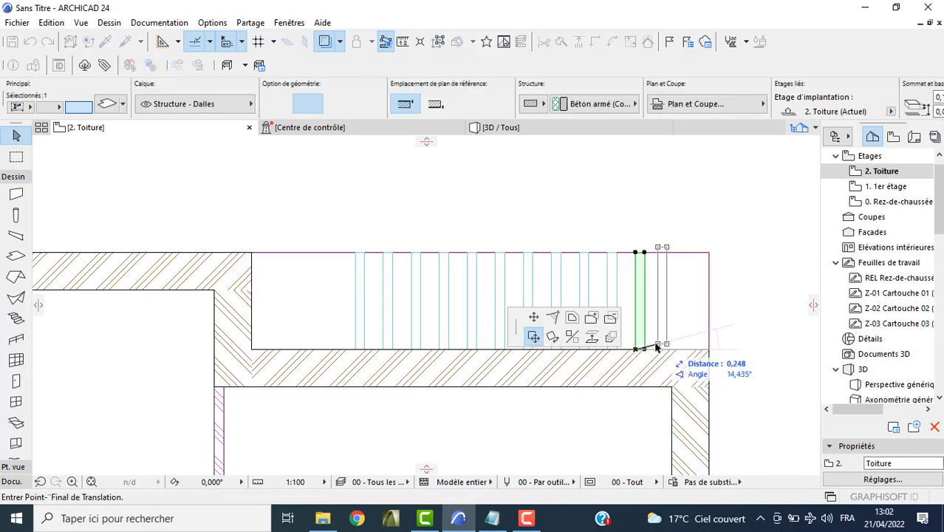
{"action": "left_click", "coordinate": [611, 338]}
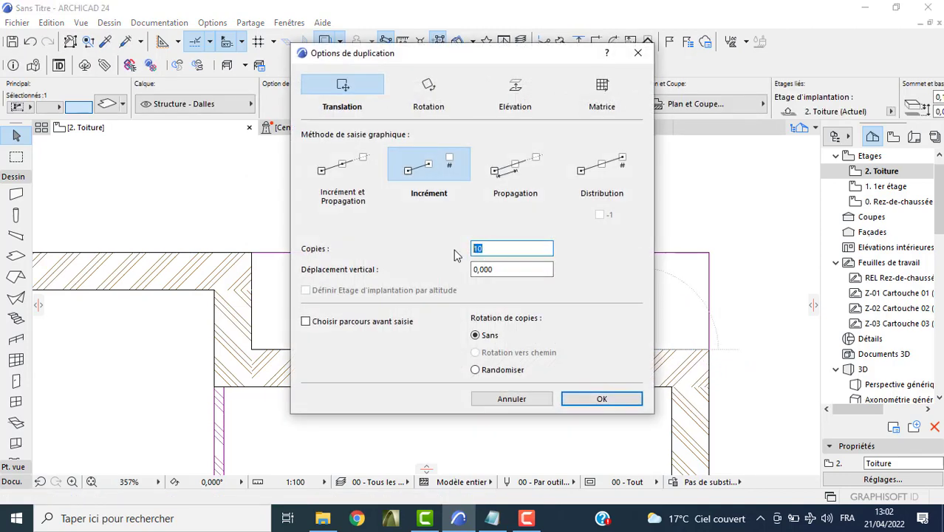
{"action": "key", "text": "Return"}
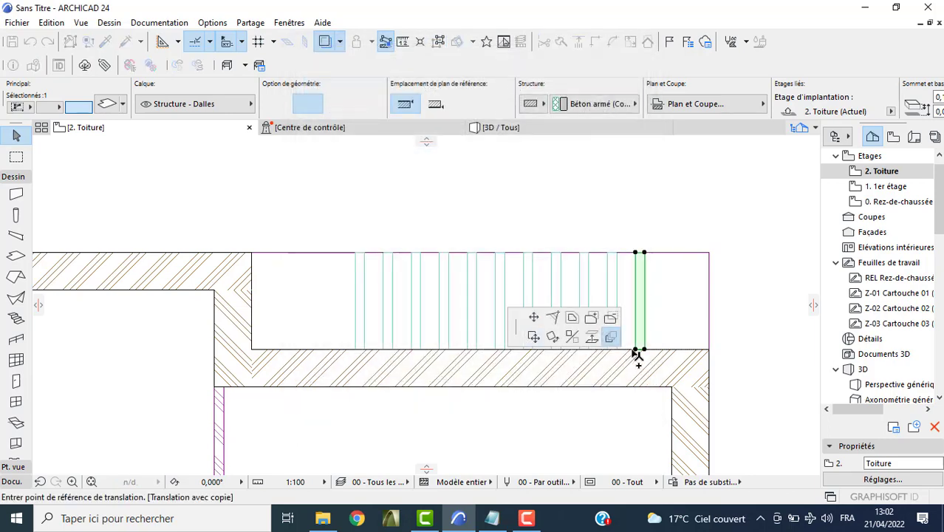
{"action": "left_click", "coordinate": [636, 350]}
{"action": "type", "text": "0,3"}
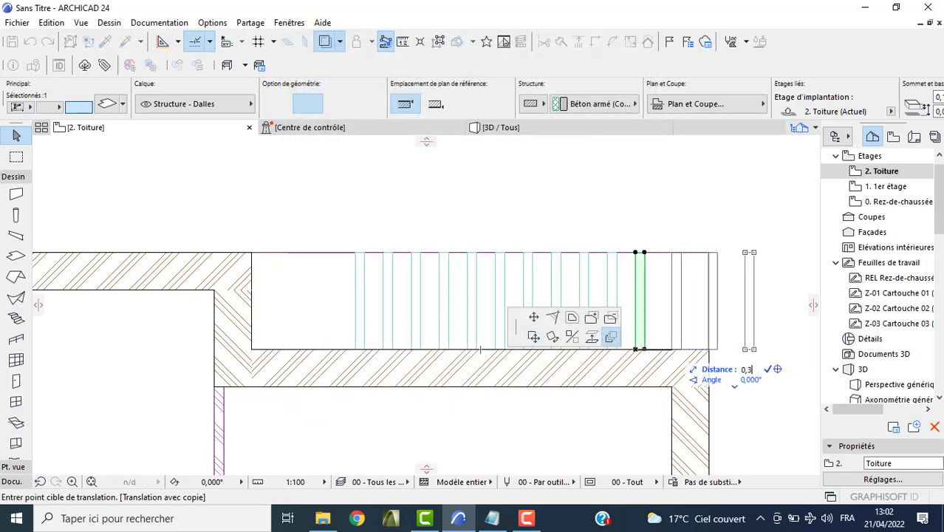
{"action": "key", "text": "Return"}
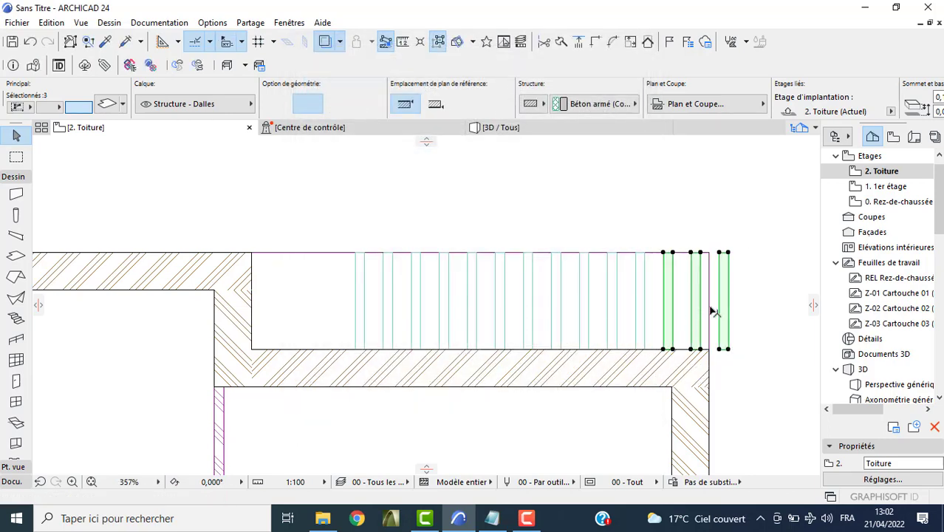
{"action": "key", "text": "Escape"}
Copy the leftmost strip leftward at 0,3 spacing and view the building in 3D
{"action": "left_click", "coordinate": [360, 311]}
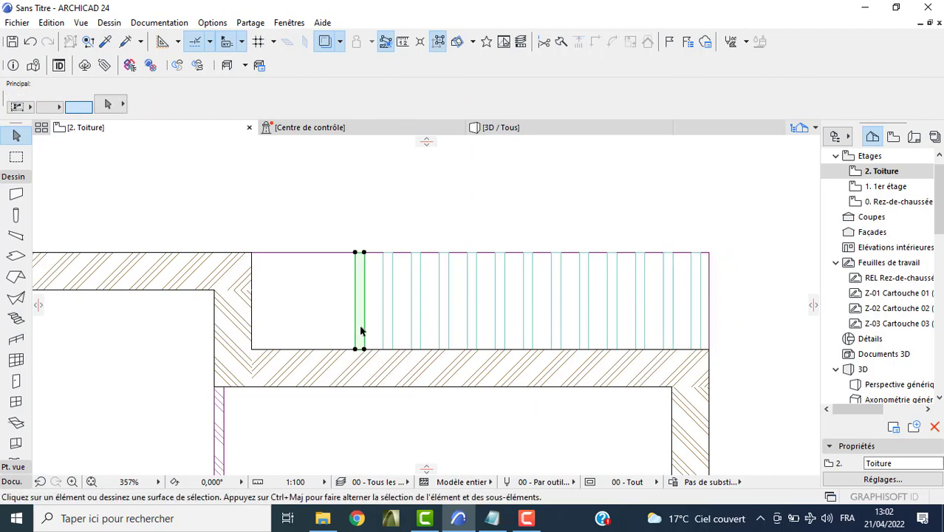
{"action": "left_click", "coordinate": [364, 349]}
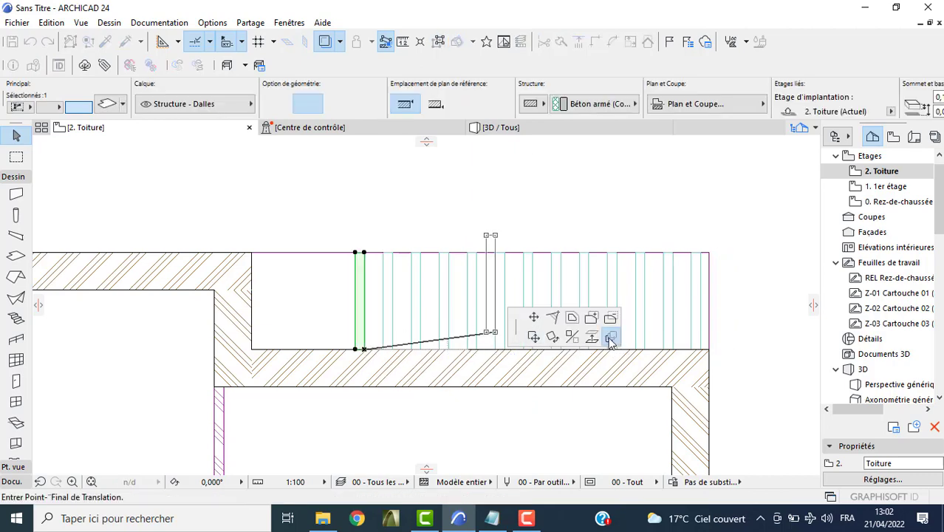
{"action": "left_click", "coordinate": [610, 337]}
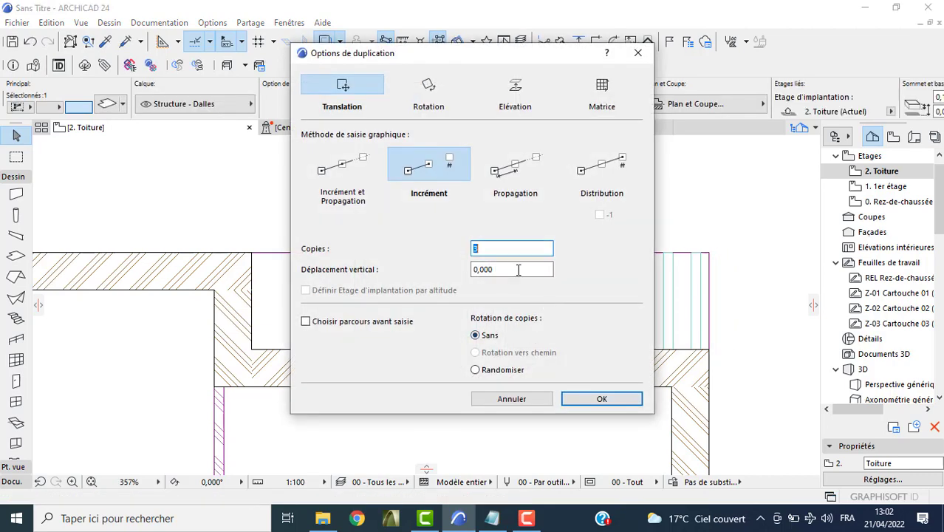
{"action": "left_click", "coordinate": [578, 395]}
{"action": "left_click", "coordinate": [364, 349]}
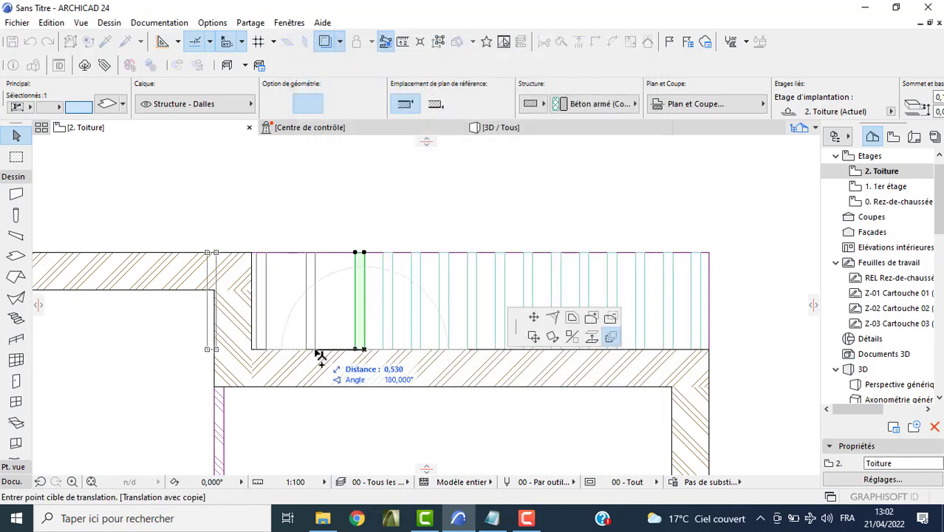
{"action": "type", "text": "0"}
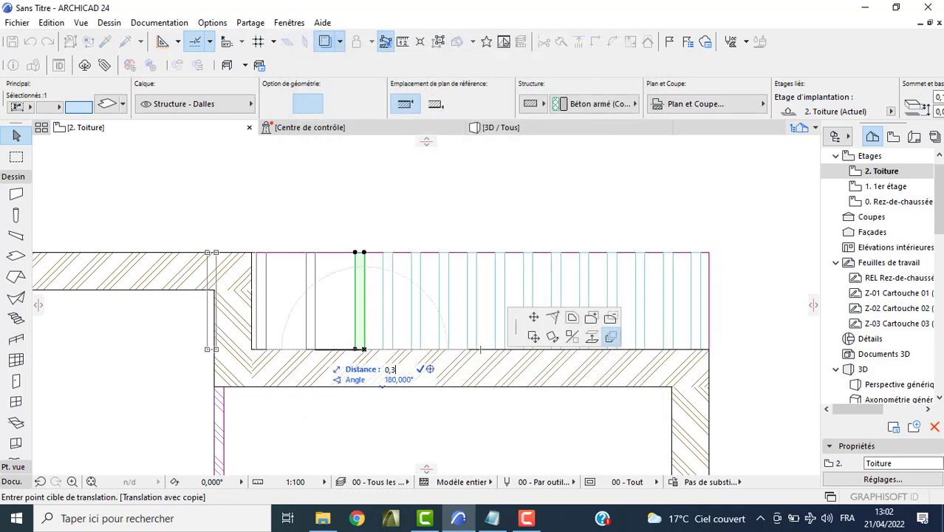
{"action": "key", "text": "Return"}
{"action": "key", "text": "Escape"}
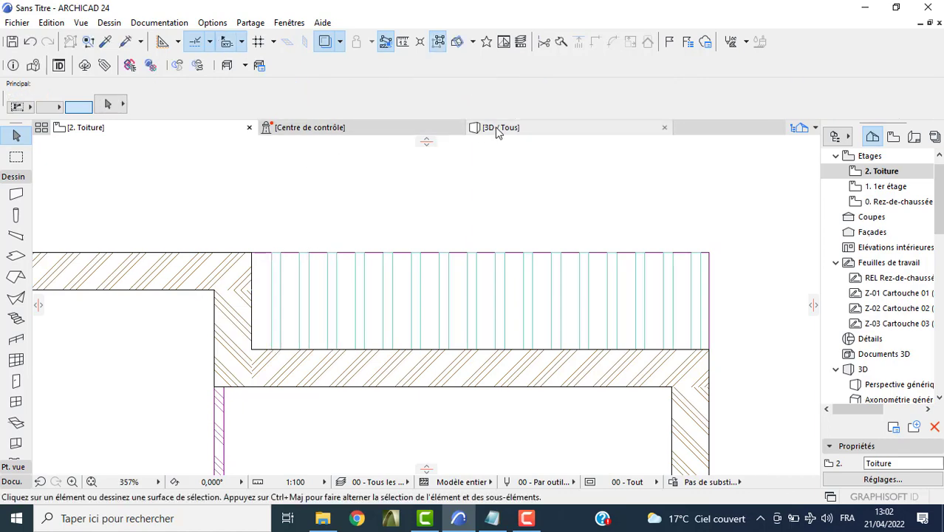
{"action": "left_click", "coordinate": [498, 130]}
Orbit and zoom the 3D model to inspect the roof slats from above and from the front
{"action": "scroll", "coordinate": [312, 289], "scroll_direction": "up", "scroll_amount": 5}
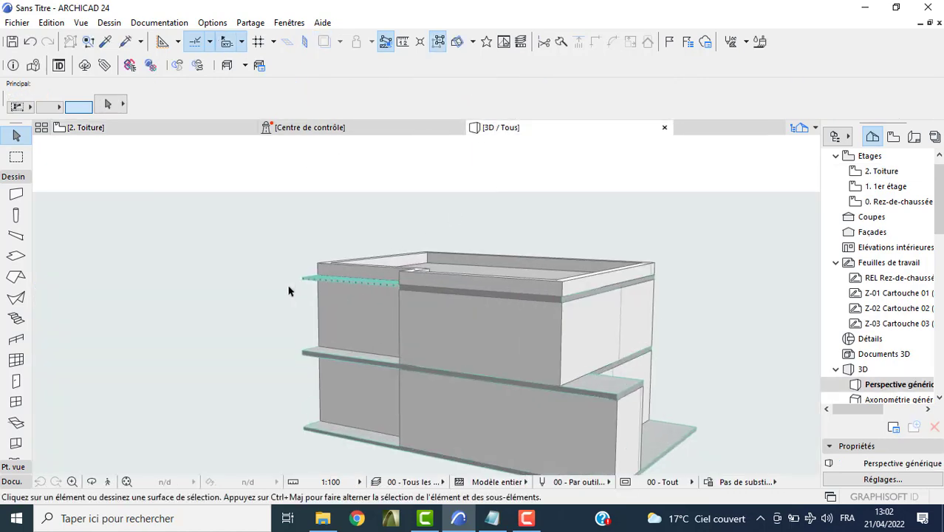
{"action": "middle_click_drag", "start_coordinate": [289, 289], "coordinate": [459, 332], "text": "shift"}
{"action": "scroll", "coordinate": [460, 333], "scroll_direction": "up", "scroll_amount": 3}
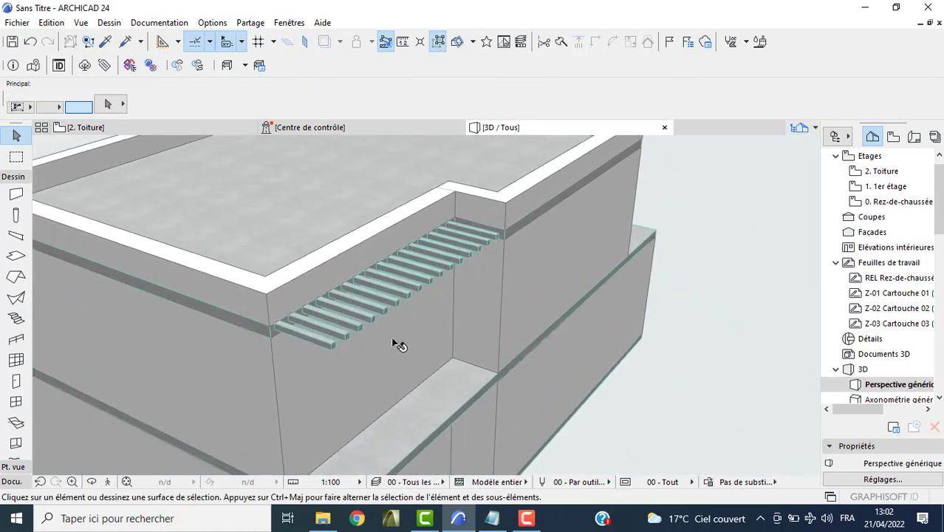
{"action": "mouse_move", "coordinate": [288, 333]}
{"action": "middle_mouse_down", "text": "shift"}
{"action": "mouse_move", "coordinate": [131, 258]}
{"action": "mouse_move", "coordinate": [156, 268]}
{"action": "mouse_move", "coordinate": [91, 190]}
{"action": "mouse_move", "coordinate": [241, 264]}
{"action": "mouse_move", "coordinate": [205, 343]}
{"action": "mouse_move", "coordinate": [169, 171]}
{"action": "middle_mouse_up", "text": "shift"}
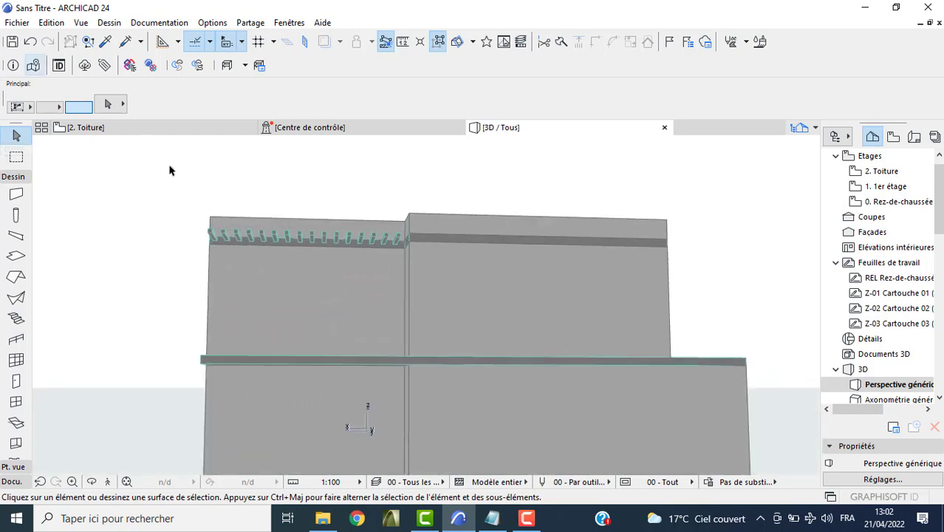
{"action": "mouse_move", "coordinate": [179, 313]}
{"action": "middle_mouse_down", "text": "shift"}
{"action": "mouse_move", "coordinate": [260, 362]}
{"action": "mouse_move", "coordinate": [220, 269]}
{"action": "mouse_move", "coordinate": [359, 373]}
{"action": "mouse_move", "coordinate": [218, 385]}
{"action": "middle_mouse_up", "text": "shift"}
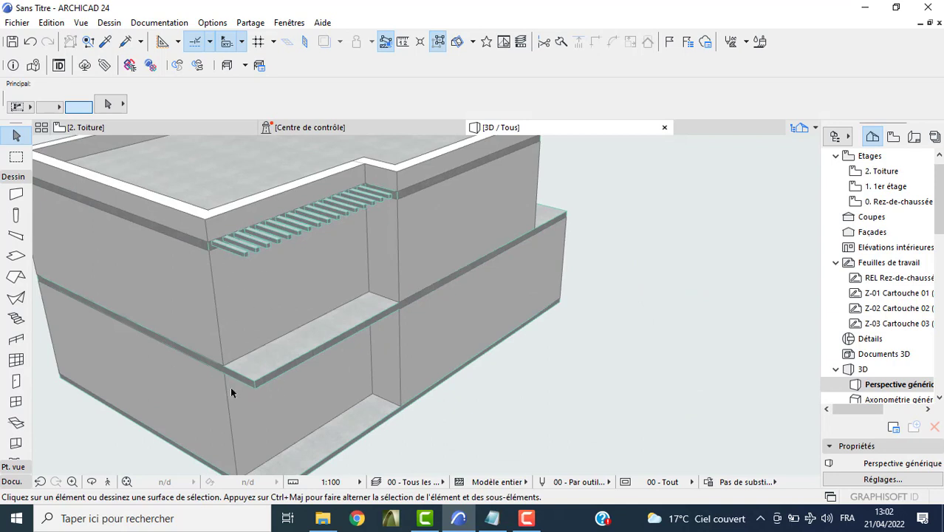
{"action": "scroll", "coordinate": [540, 313], "scroll_direction": "down", "scroll_amount": 5}
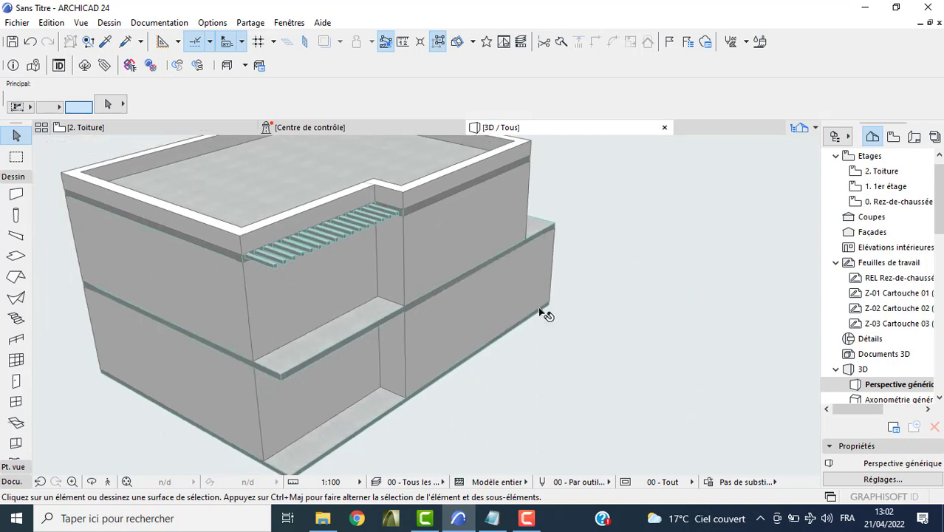
{"action": "mouse_move", "coordinate": [539, 312]}
{"action": "middle_mouse_down", "text": "shift"}
{"action": "mouse_move", "coordinate": [444, 318]}
{"action": "mouse_move", "coordinate": [634, 290]}
{"action": "mouse_move", "coordinate": [457, 344]}
{"action": "mouse_move", "coordinate": [400, 337]}
{"action": "mouse_move", "coordinate": [644, 392]}
{"action": "middle_mouse_up", "text": "shift"}
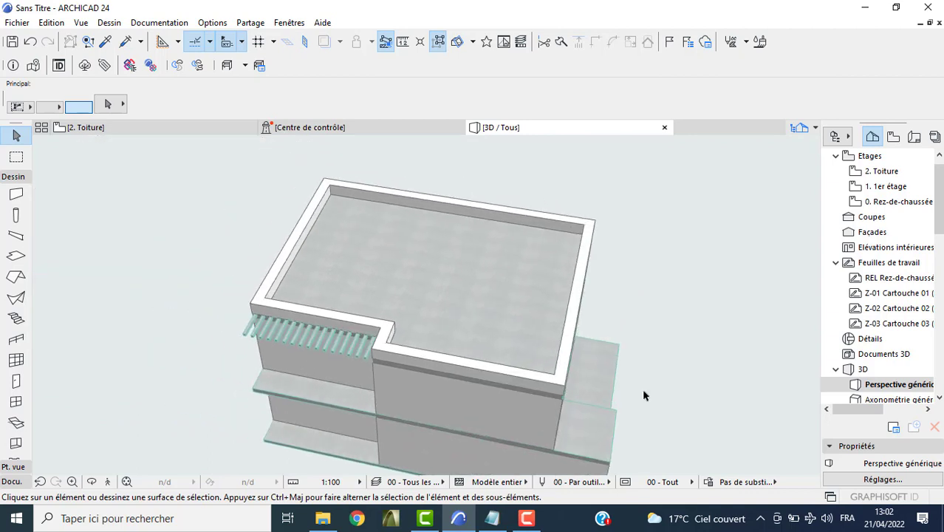
Go back from 2. Toiture to the 0. Rez-de-chaussée ground-floor plan
{"action": "key", "text": "F2"}
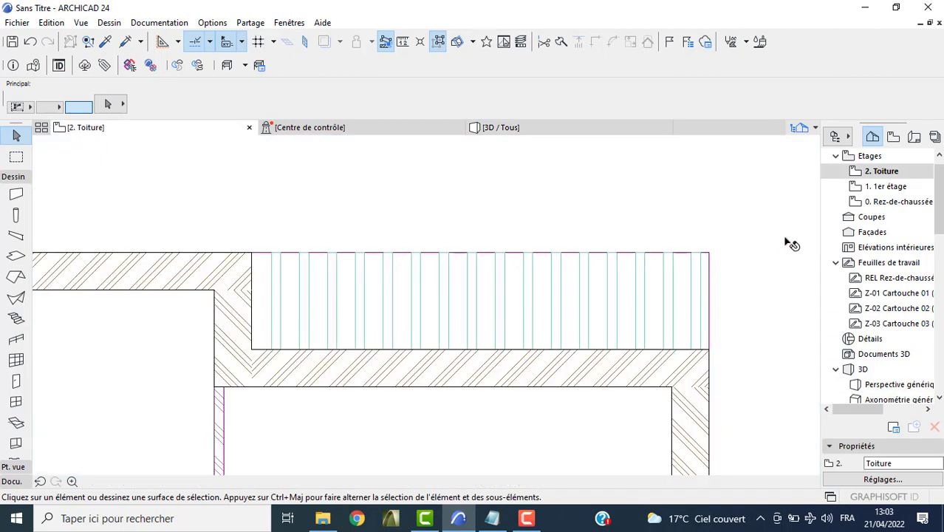
{"action": "double_click", "coordinate": [891, 202]}
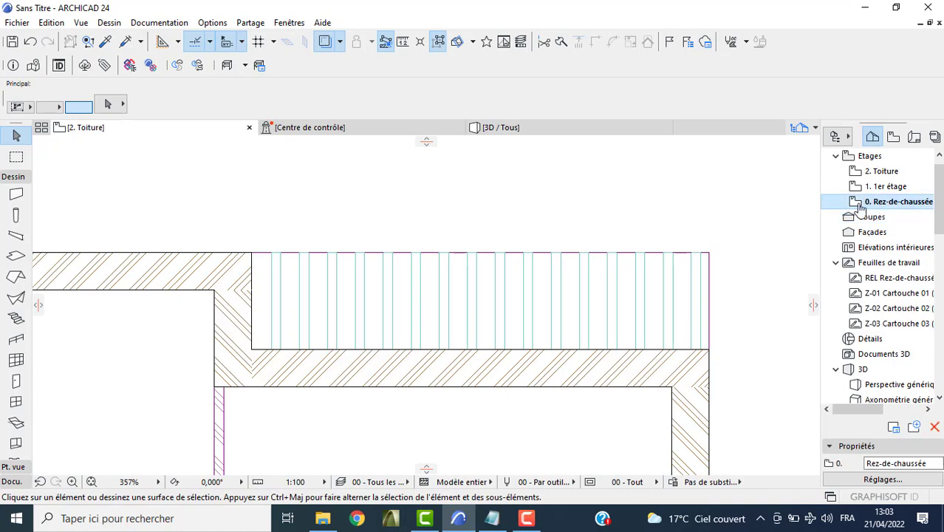
{"action": "scroll", "coordinate": [500, 270], "scroll_direction": "down", "scroll_amount": 3}
{"action": "scroll", "coordinate": [438, 259], "scroll_direction": "down", "scroll_amount": 3}
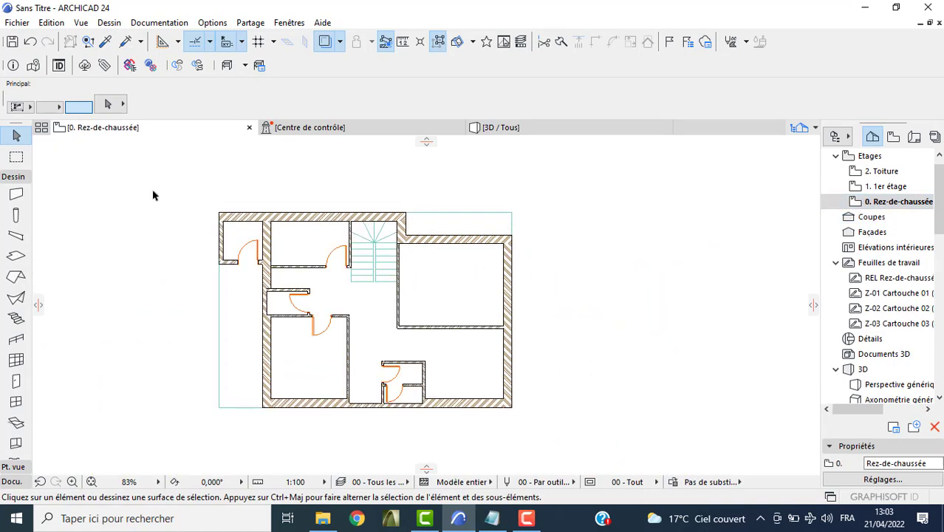
Select all 24 walls and start automatic exterior dimensioning including structures and wall openings
{"action": "left_click", "coordinate": [16, 194]}
{"action": "key", "text": "ctrl+a"}
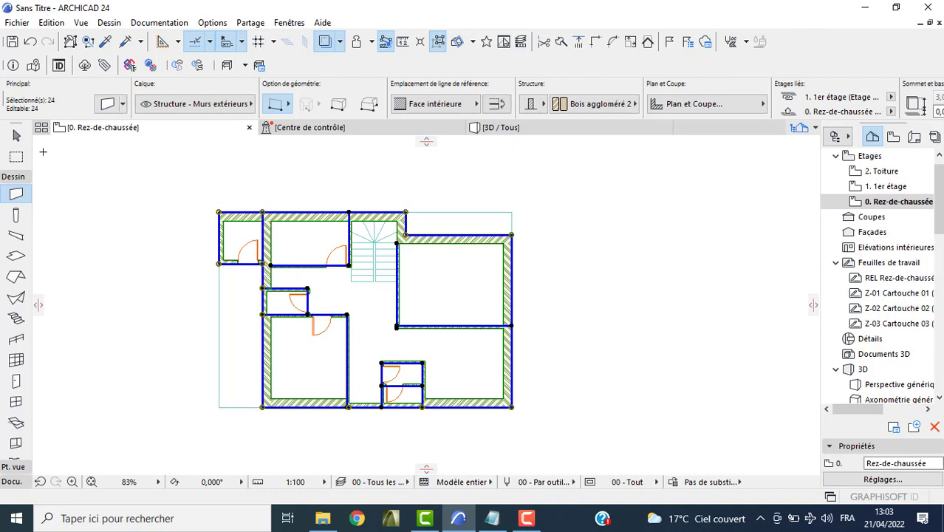
{"action": "key", "text": "Escape"}
{"action": "key", "text": "Escape"}
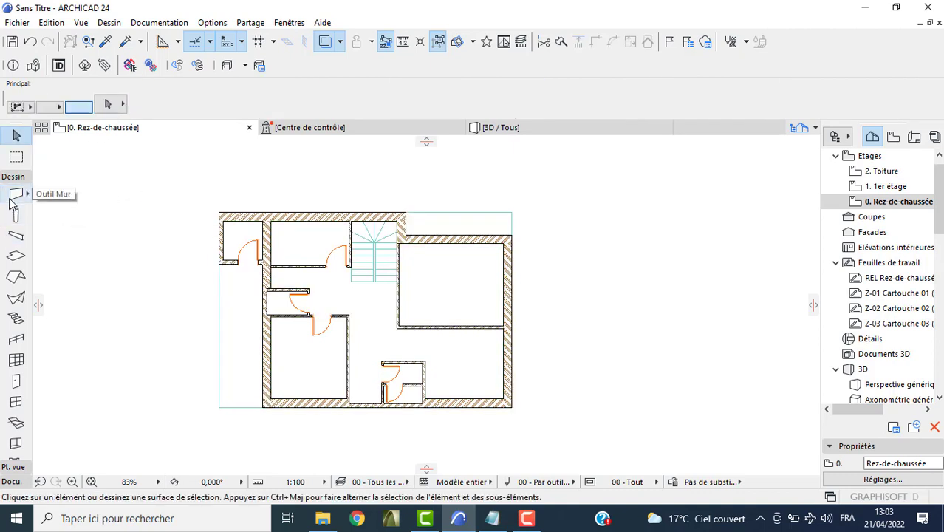
{"action": "left_click", "coordinate": [16, 195]}
{"action": "key", "text": "ctrl+a"}
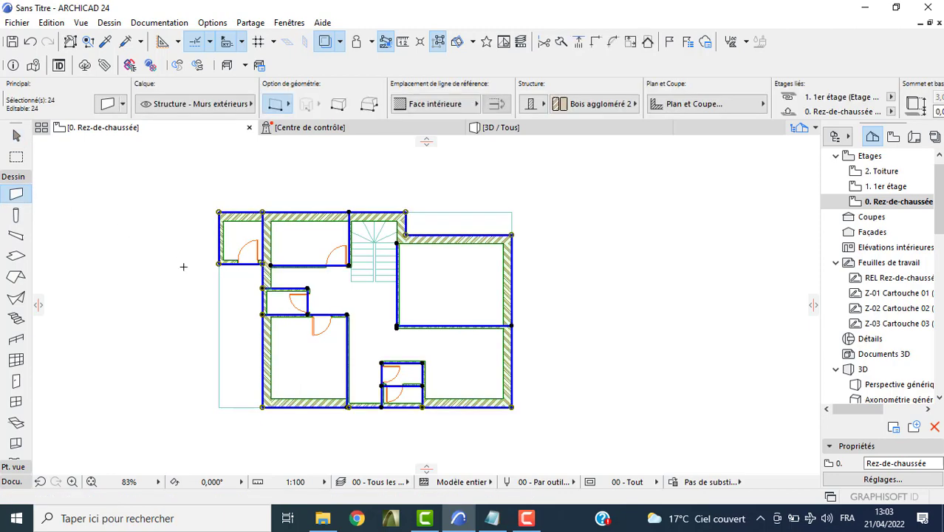
{"action": "left_click", "coordinate": [159, 23]}
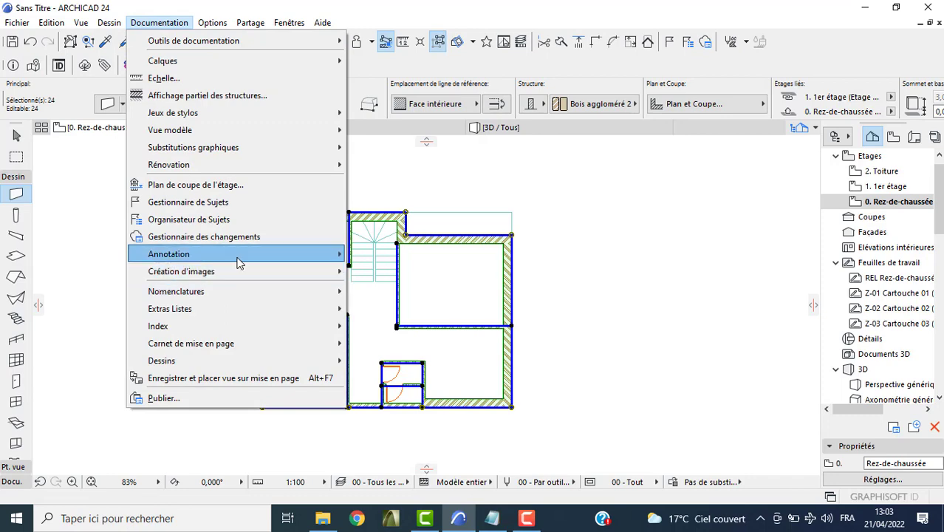
{"action": "mouse_move", "coordinate": [405, 291]}
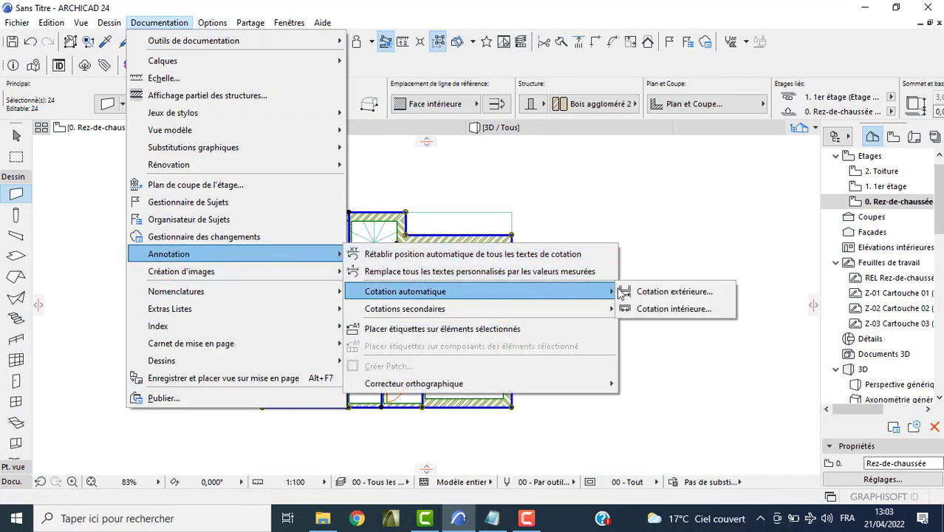
{"action": "left_click", "coordinate": [675, 292]}
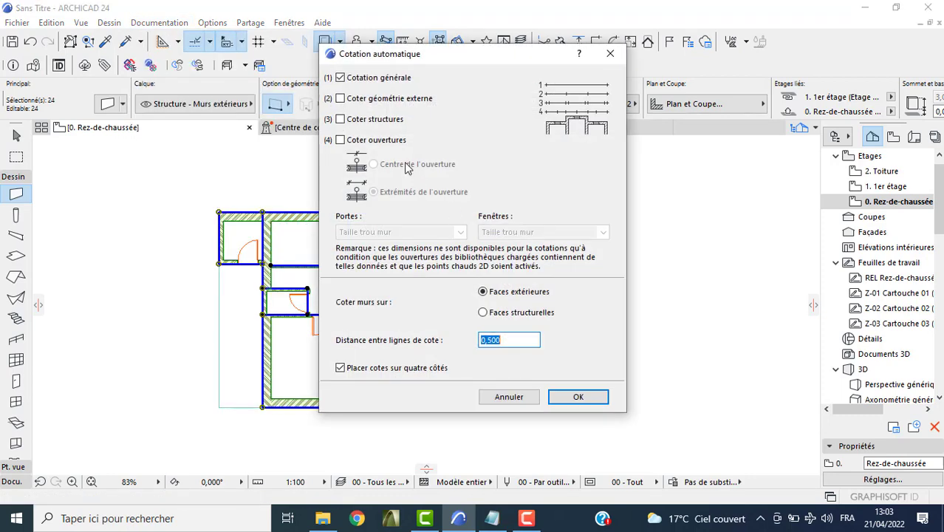
{"action": "left_click", "coordinate": [340, 119]}
{"action": "left_click", "coordinate": [340, 139]}
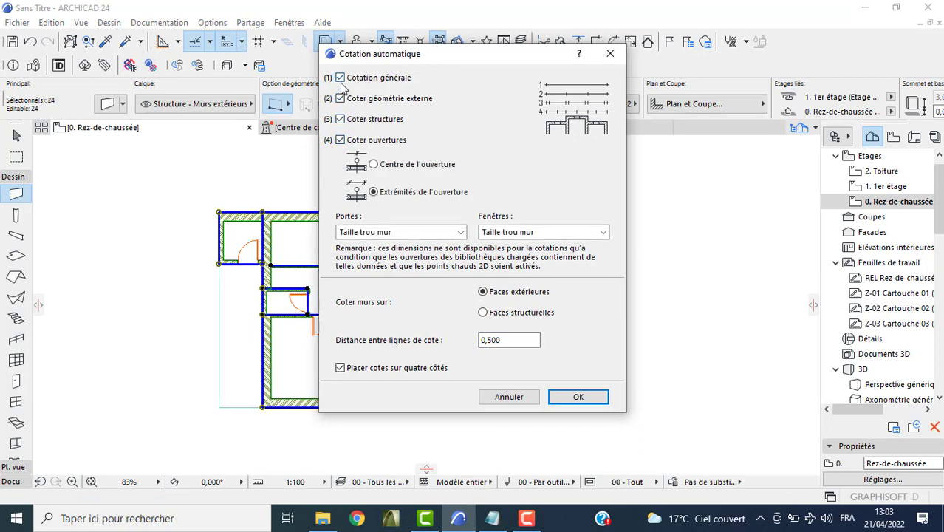
{"action": "left_click", "coordinate": [569, 398]}
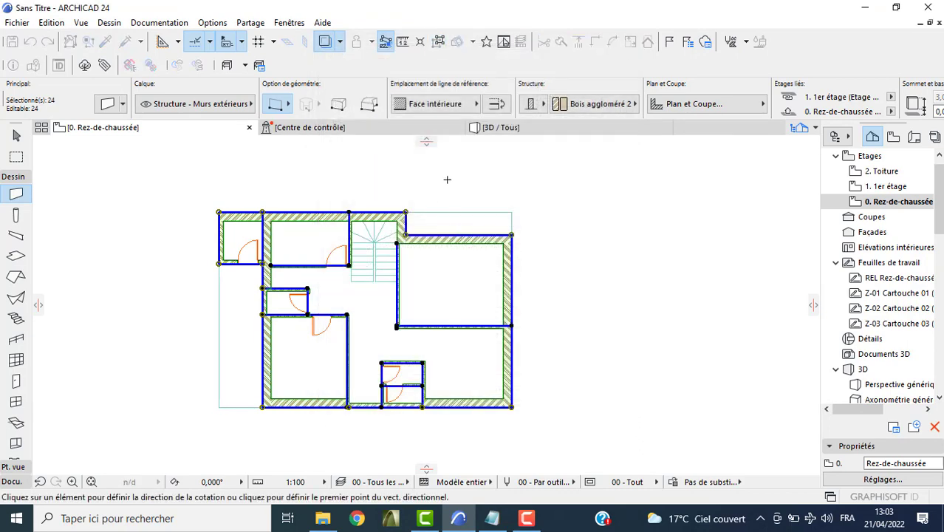
Cancel the unfinished dimension line, deselect the walls and switch to the Window tool
{"action": "left_click", "coordinate": [459, 171]}
{"action": "key", "text": "Escape"}
{"action": "key", "text": "Escape"}
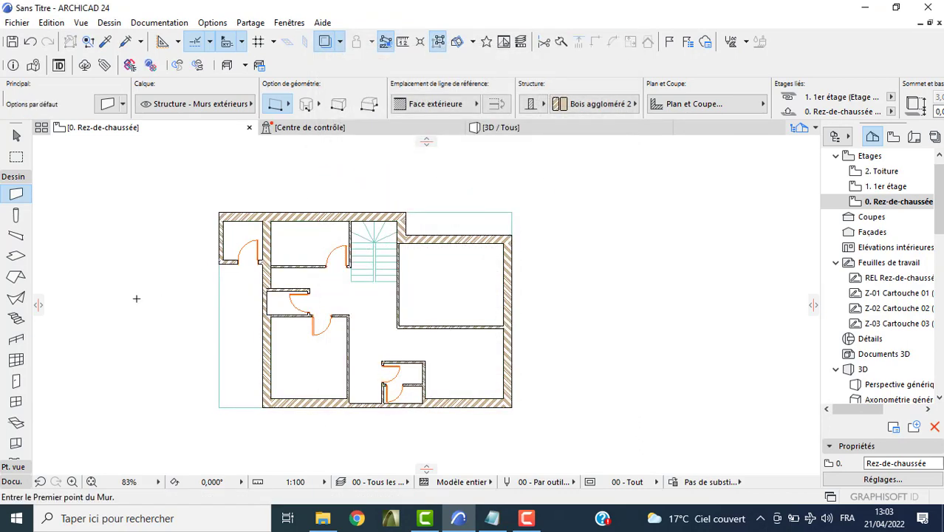
{"action": "key", "text": "Escape"}
{"action": "left_click", "coordinate": [14, 406]}
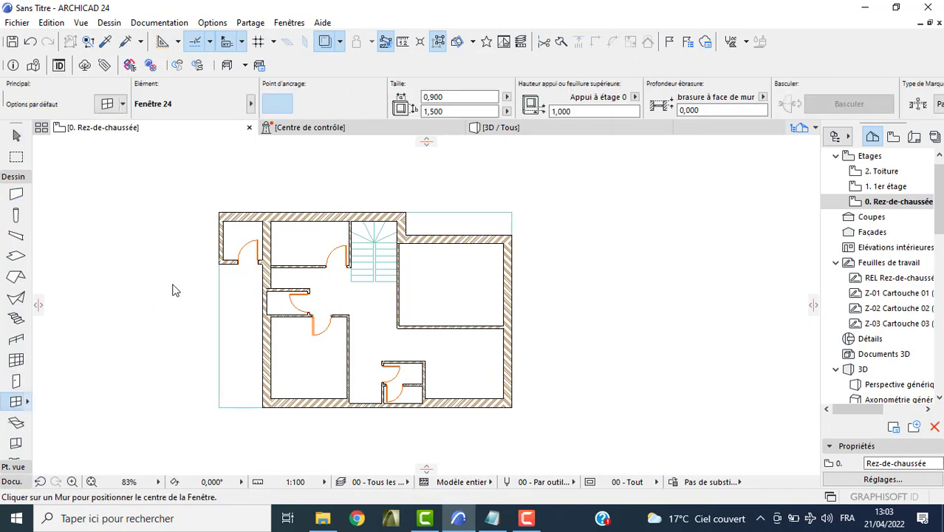
Set the default window to Fenêtre coulissante 2 vantaux 24, 1,400 × 1,100
{"action": "key", "text": "ctrl+t"}
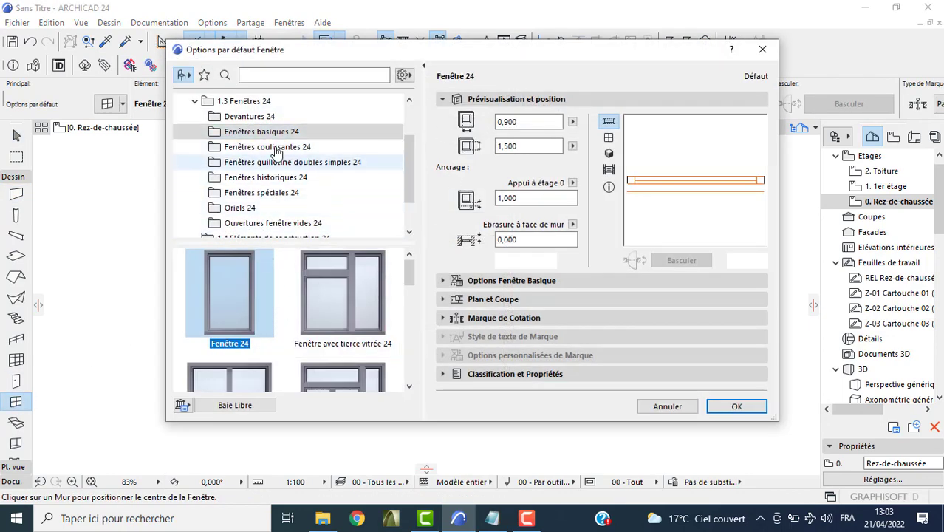
{"action": "left_click", "coordinate": [268, 146]}
{"action": "left_click", "coordinate": [255, 263]}
{"action": "type", "text": "1,400"}
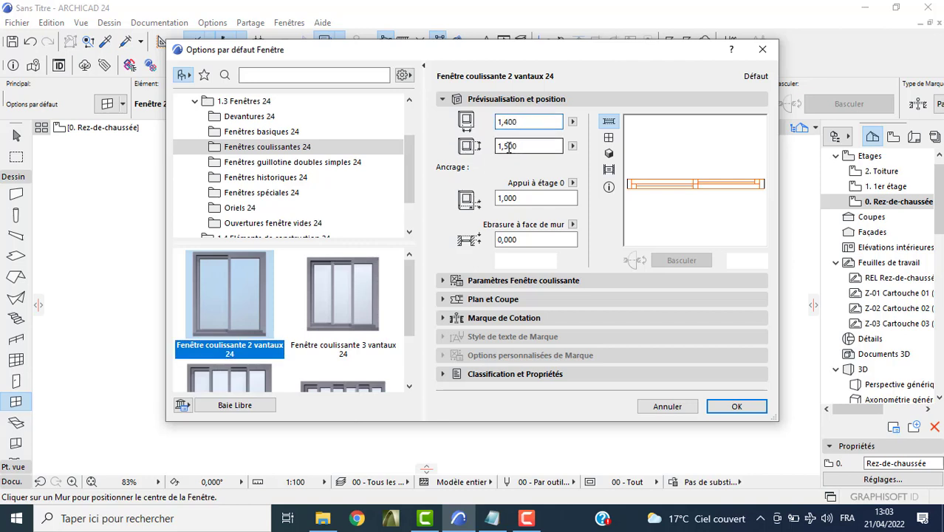
{"action": "double_click", "coordinate": [501, 149]}
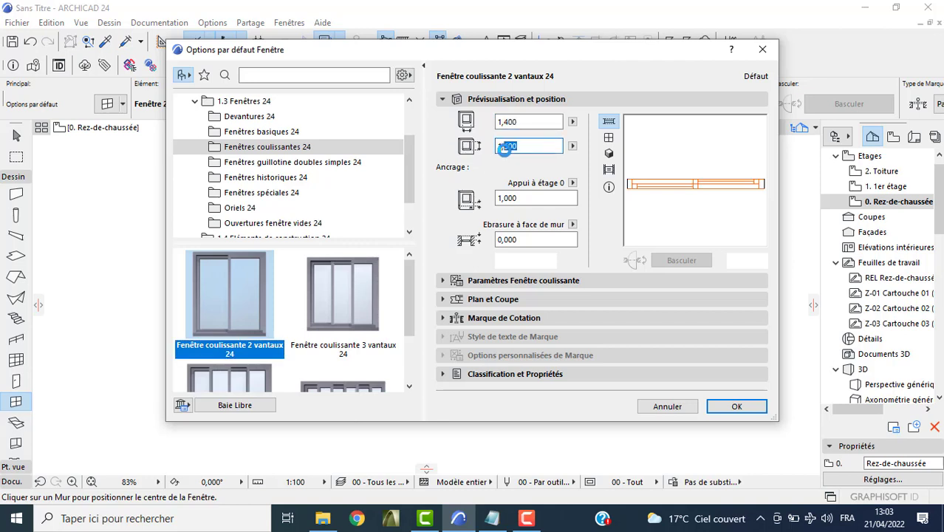
{"action": "type", "text": "1,1"}
{"action": "left_click", "coordinate": [737, 407]}
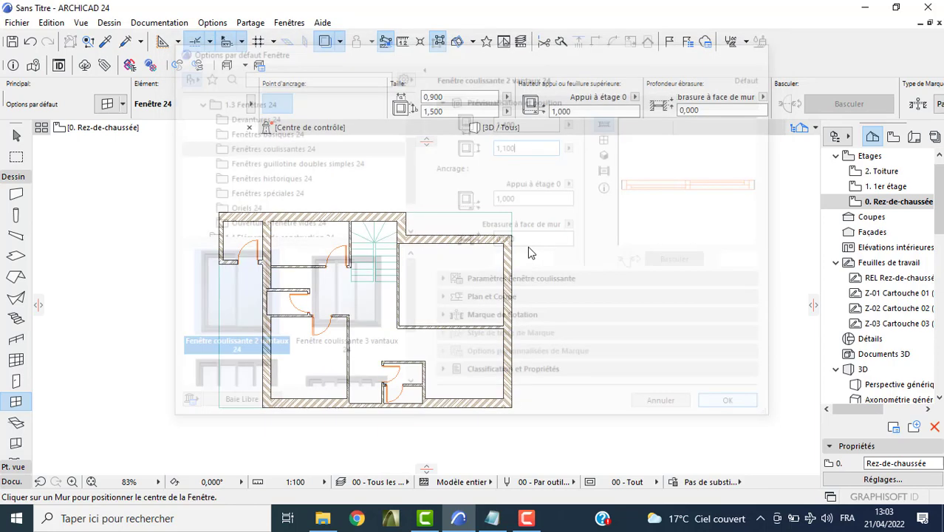
Place windows in the top-right, top-left, left, bottom-left and bottom-right exterior walls
{"action": "left_click", "coordinate": [452, 252]}
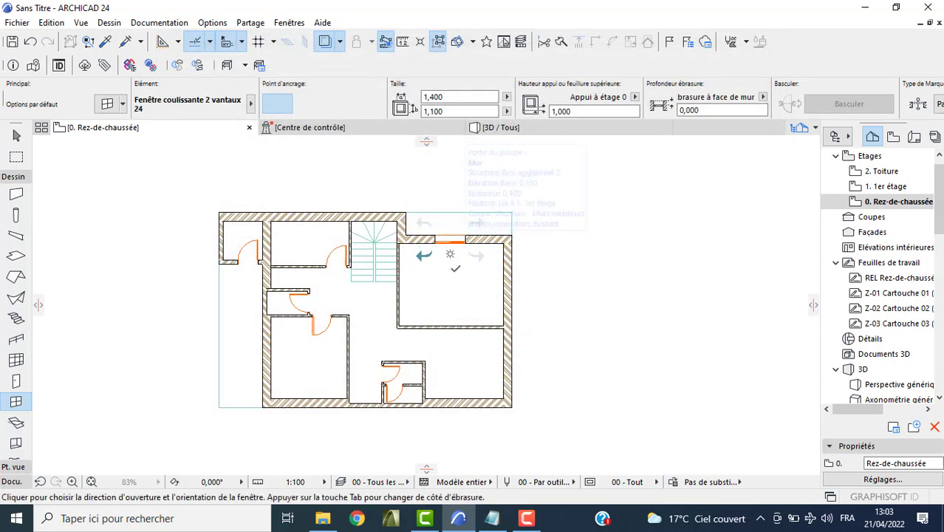
{"action": "left_click", "coordinate": [449, 255]}
{"action": "left_click", "coordinate": [314, 232]}
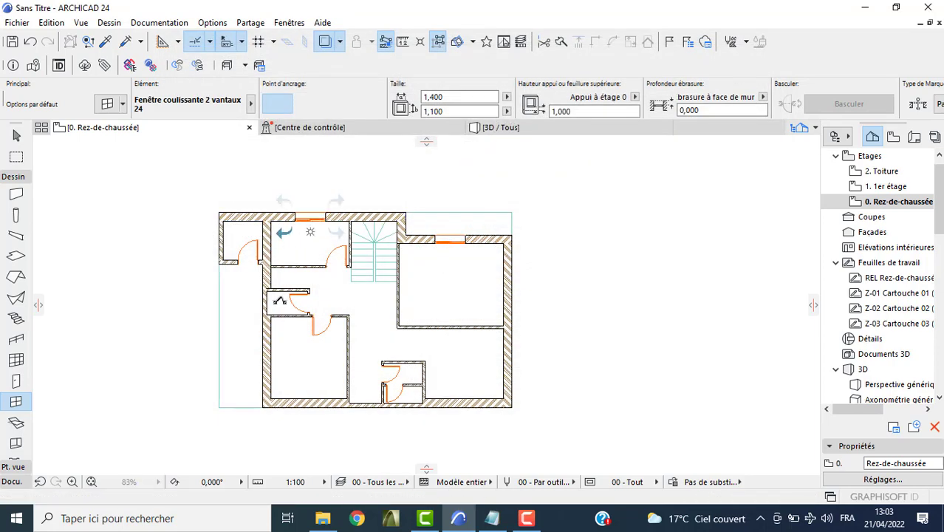
{"action": "left_click", "coordinate": [271, 360]}
{"action": "left_click", "coordinate": [309, 401]}
{"action": "left_click", "coordinate": [309, 389]}
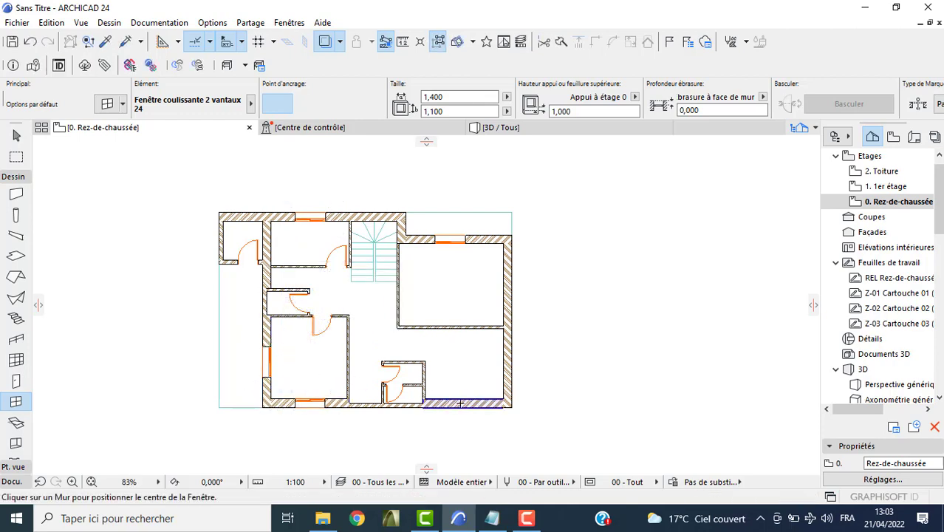
{"action": "left_click", "coordinate": [465, 402]}
{"action": "left_click", "coordinate": [461, 392]}
Place windows in the WC bottom wall, two on the right wall, and the left corridor wall
{"action": "scroll", "coordinate": [409, 410], "scroll_direction": "up", "scroll_amount": 3}
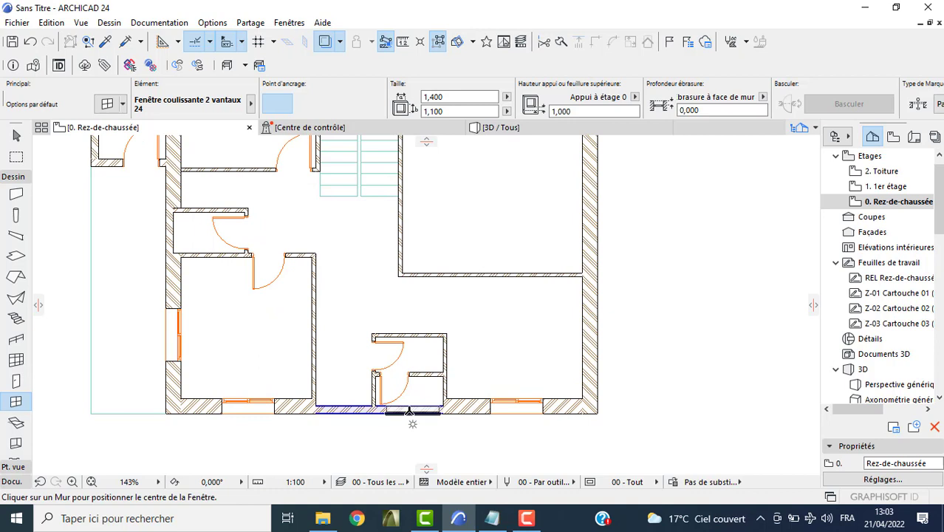
{"action": "left_click", "coordinate": [409, 410]}
{"action": "left_click", "coordinate": [414, 390]}
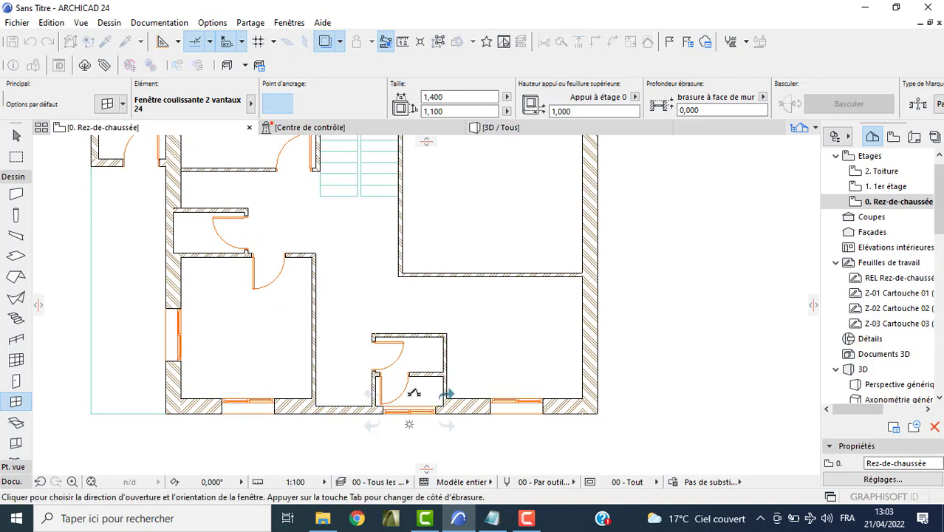
{"action": "left_click", "coordinate": [574, 331]}
{"action": "left_click", "coordinate": [565, 366]}
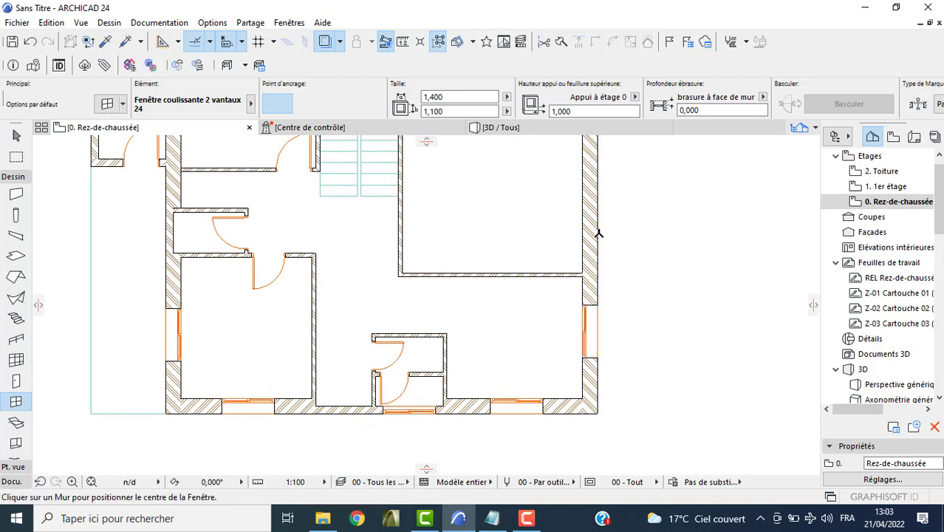
{"action": "left_click", "coordinate": [554, 180]}
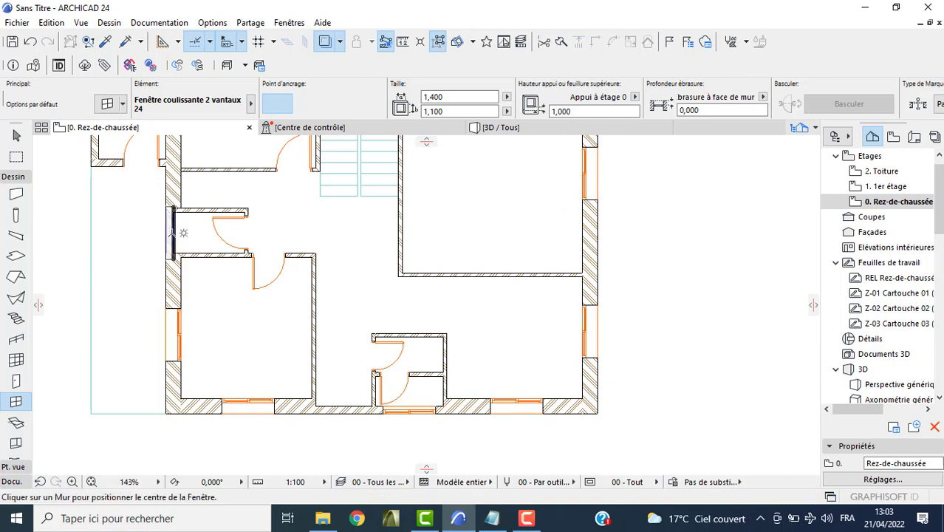
{"action": "left_click", "coordinate": [183, 233]}
{"action": "left_click", "coordinate": [177, 260]}
Stop placing windows, check the left corridor window, then clear the selection
{"action": "key", "text": "Escape"}
{"action": "left_click", "coordinate": [171, 235]}
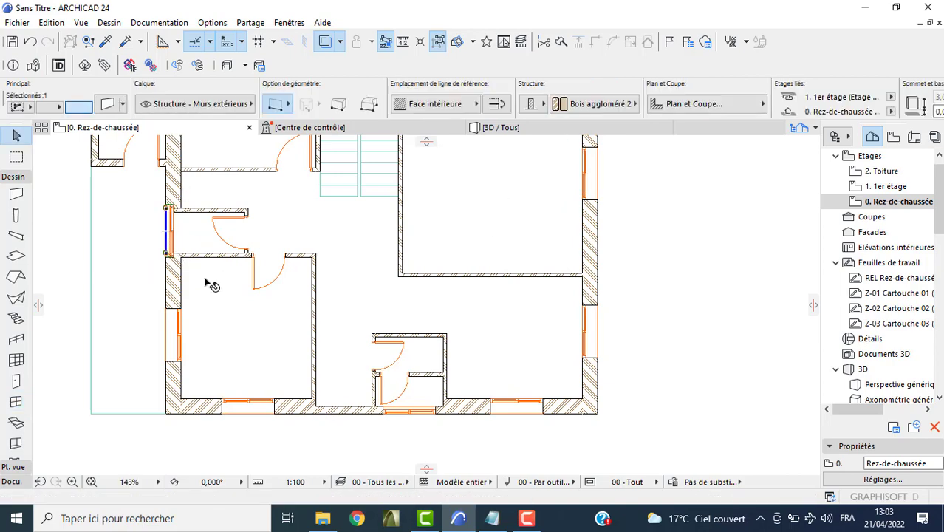
{"action": "scroll", "coordinate": [161, 211], "scroll_direction": "up", "scroll_amount": 2}
{"action": "key", "text": "Escape"}
Set the corridor and WC windows to 0,600 width
{"action": "left_click", "coordinate": [181, 208]}
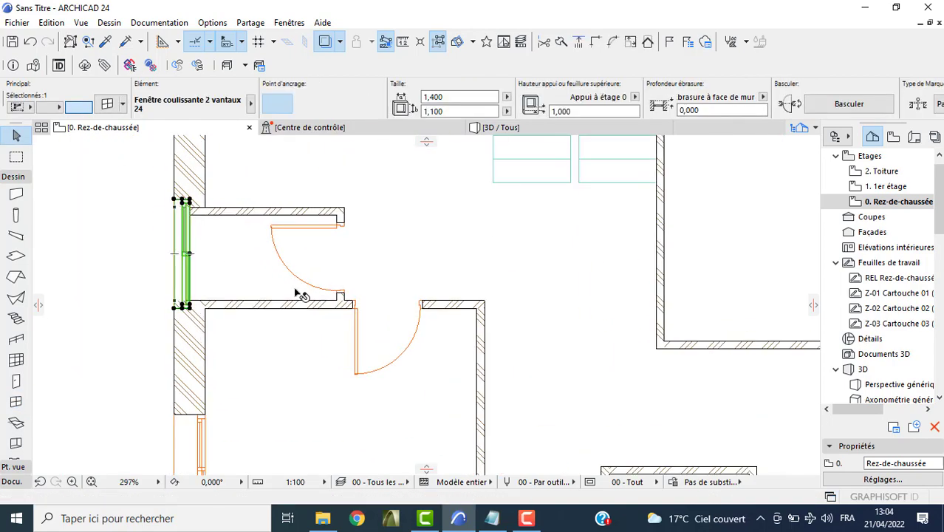
{"action": "scroll", "coordinate": [379, 311], "scroll_direction": "down", "scroll_amount": 1}
{"action": "scroll", "coordinate": [443, 373], "scroll_direction": "down", "scroll_amount": 1}
{"action": "left_click", "coordinate": [435, 369], "text": "shift"}
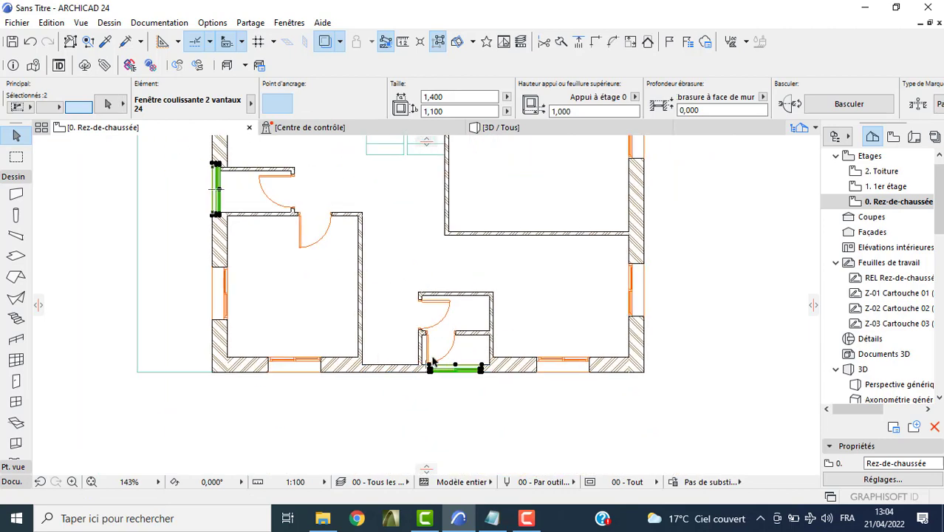
{"action": "left_click_drag", "start_coordinate": [452, 97], "coordinate": [421, 96]}
{"action": "type", "text": "0,"}
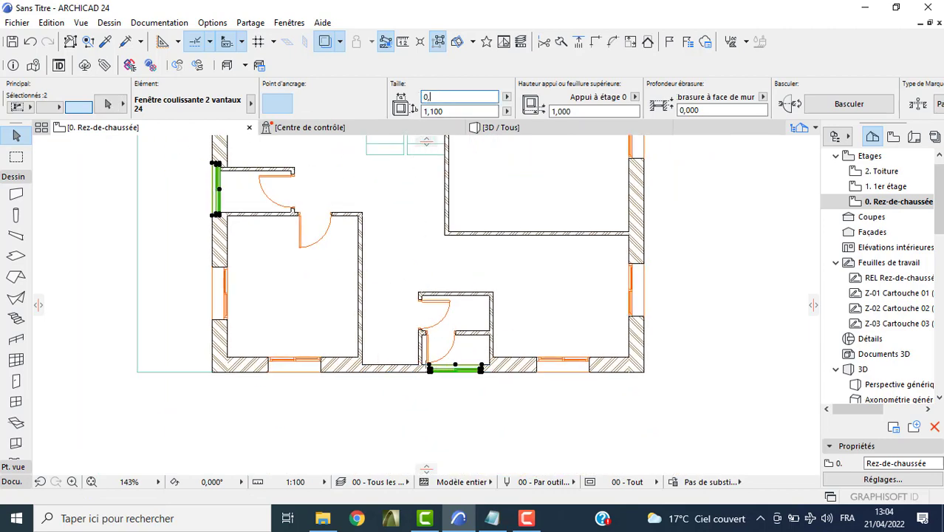
{"action": "type", "text": "6"}
{"action": "left_click", "coordinate": [444, 111]}
{"action": "type", "text": "1,500"}
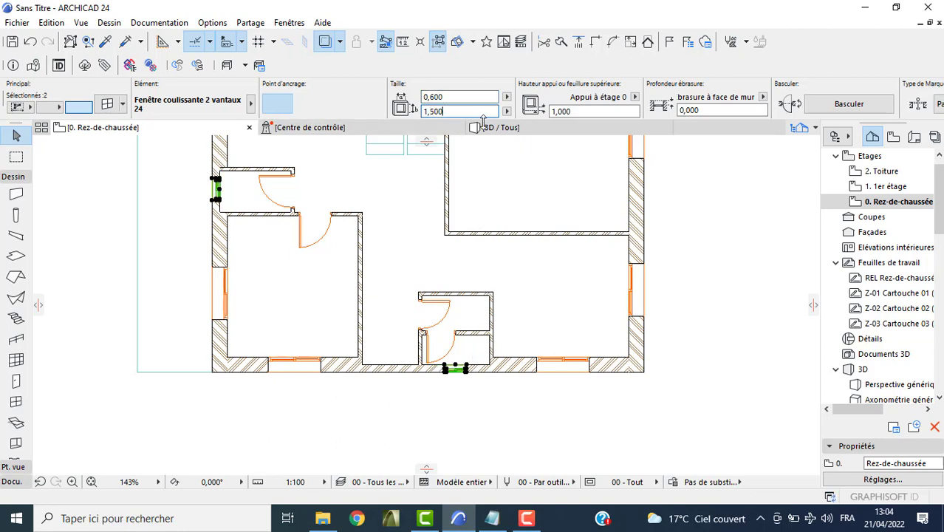
{"action": "left_click", "coordinate": [603, 345]}
Change the top-right room window's height to 2,100
{"action": "scroll", "coordinate": [591, 310], "scroll_direction": "down", "scroll_amount": 3}
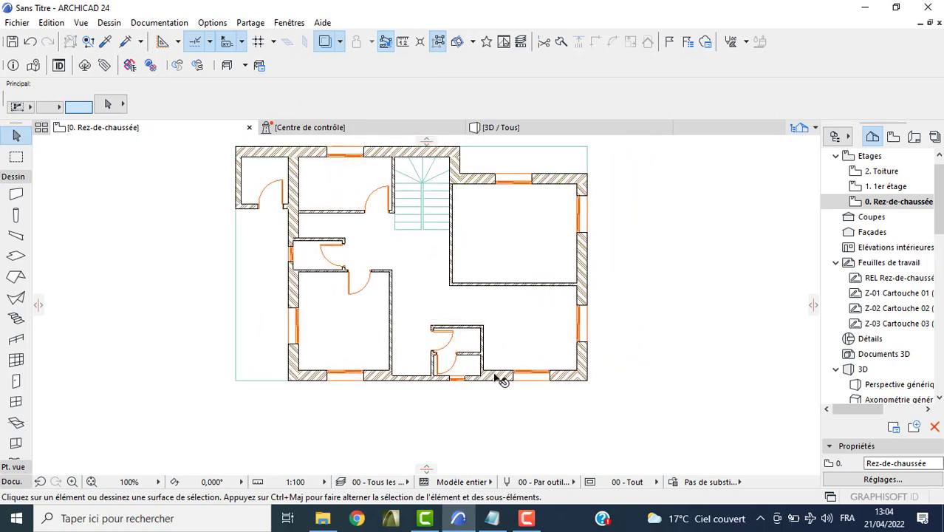
{"action": "left_click", "coordinate": [500, 187]}
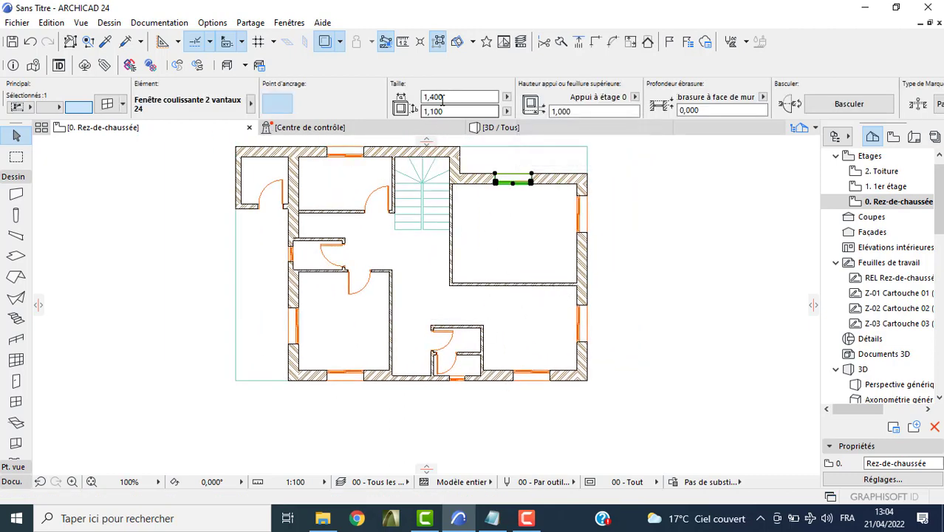
{"action": "left_click", "coordinate": [449, 110]}
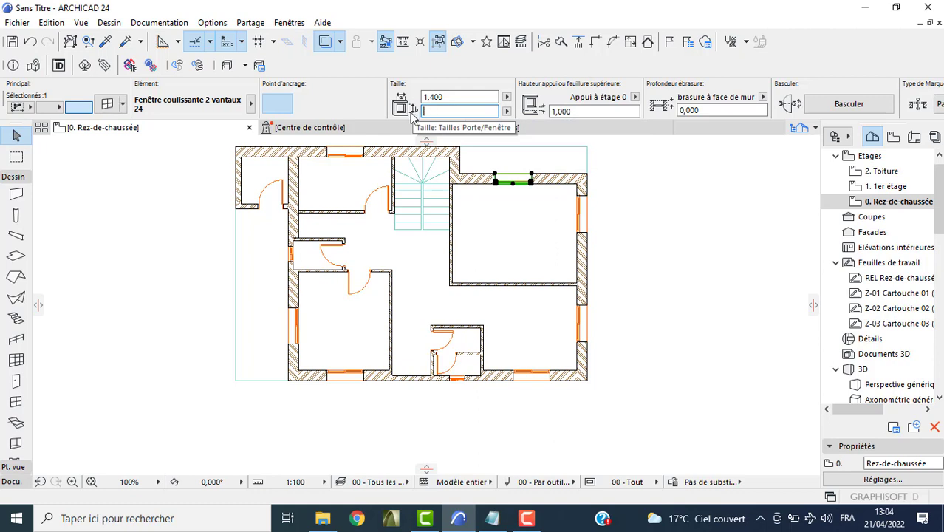
{"action": "type", "text": "2,10"}
{"action": "type", "text": "0"}
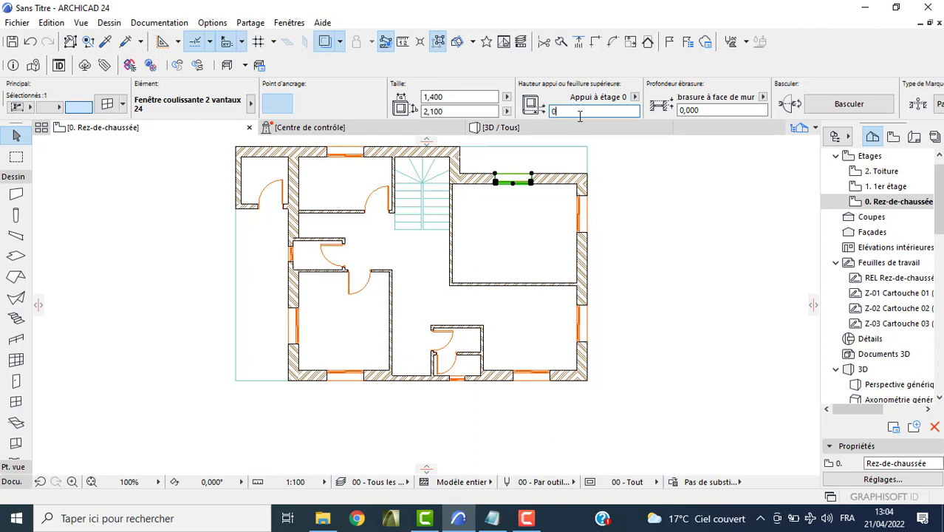
In the 3D view, make the narrow window beside the entrance 0,500 high with a 1,500 sill
{"action": "left_click", "coordinate": [516, 148]}
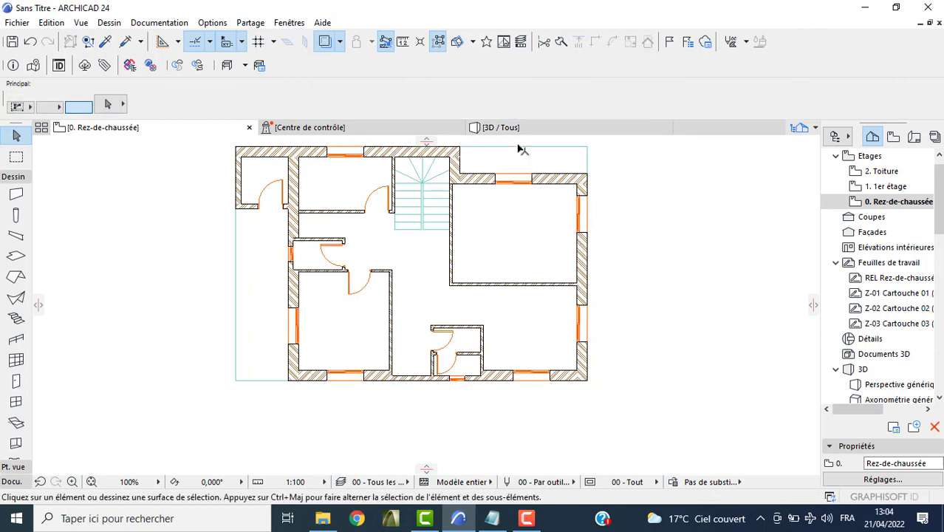
{"action": "left_click", "coordinate": [494, 127]}
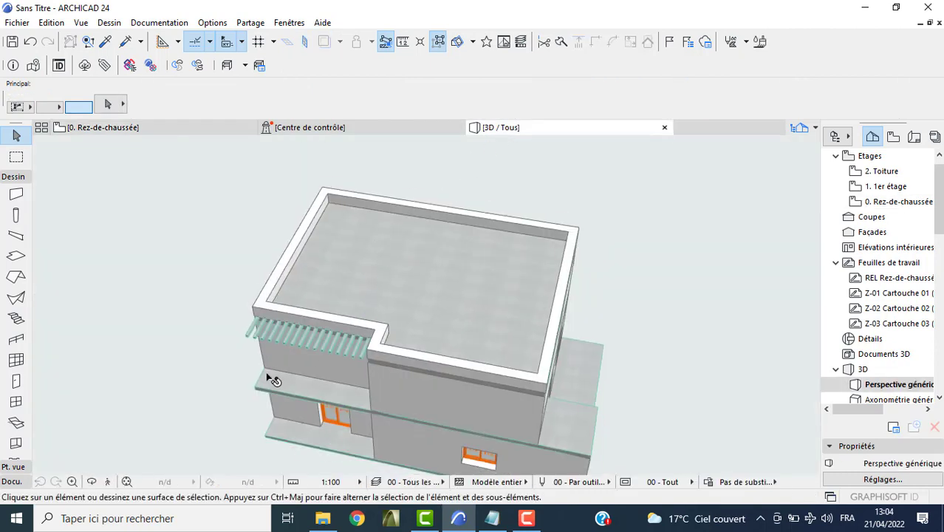
{"action": "mouse_move", "coordinate": [372, 277]}
{"action": "middle_mouse_down", "text": "shift"}
{"action": "mouse_move", "coordinate": [348, 351]}
{"action": "mouse_move", "coordinate": [282, 363]}
{"action": "mouse_move", "coordinate": [281, 334]}
{"action": "middle_mouse_up", "text": "shift"}
{"action": "mouse_move", "coordinate": [507, 334]}
{"action": "middle_mouse_down", "text": "shift"}
{"action": "mouse_move", "coordinate": [499, 328]}
{"action": "mouse_move", "coordinate": [526, 326]}
{"action": "middle_mouse_up", "text": "shift"}
{"action": "scroll", "coordinate": [500, 327], "scroll_direction": "up", "scroll_amount": 5}
{"action": "left_click", "coordinate": [533, 326]}
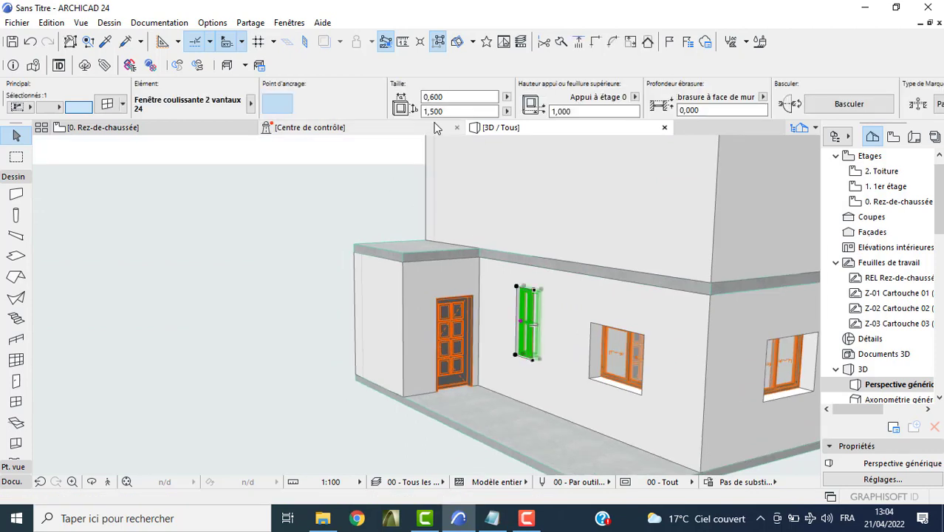
{"action": "left_click", "coordinate": [425, 111]}
{"action": "type", "text": "0,5"}
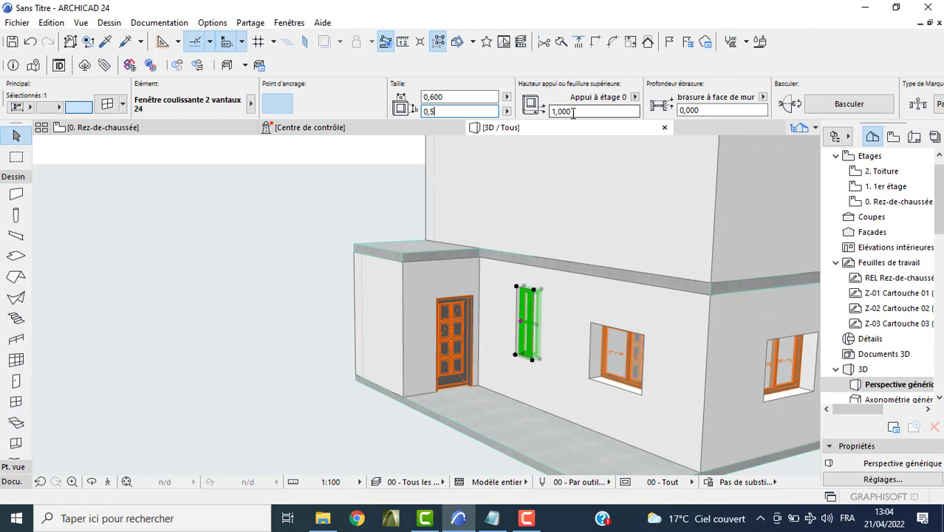
{"action": "left_click", "coordinate": [574, 112]}
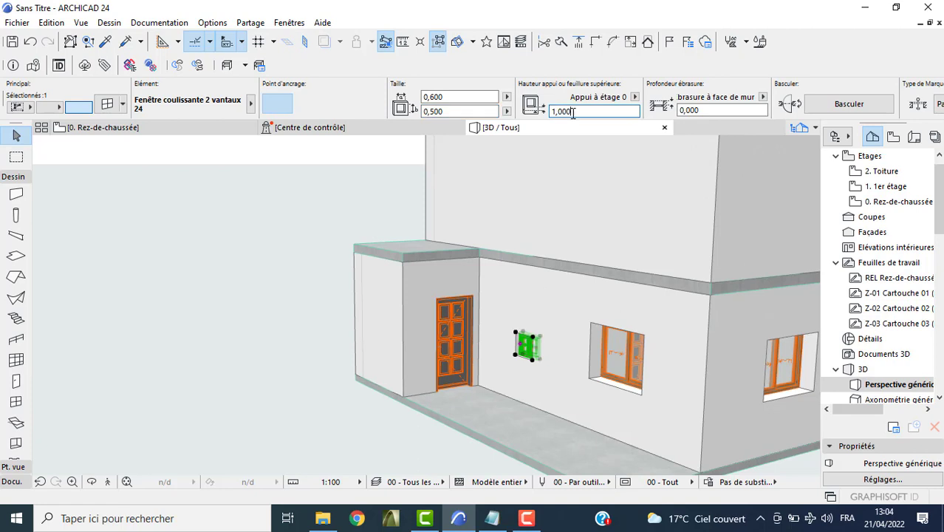
{"action": "key", "text": "BackSpace"}
{"action": "type", "text": "1,5"}
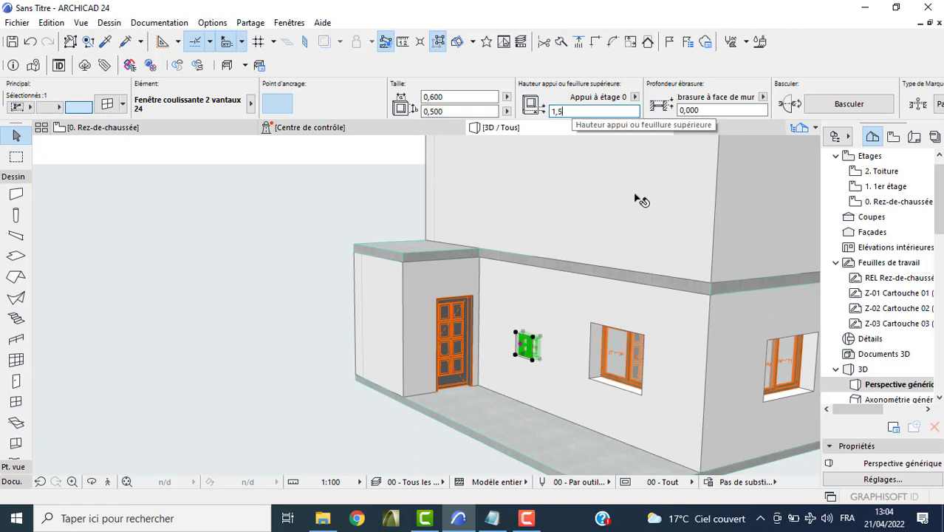
{"action": "key", "text": "Return"}
Give the other narrow window 0,500 height and 1,500 sill, then return to the ground-floor plan
{"action": "middle_click_drag", "start_coordinate": [640, 200], "coordinate": [475, 311], "text": "shift"}
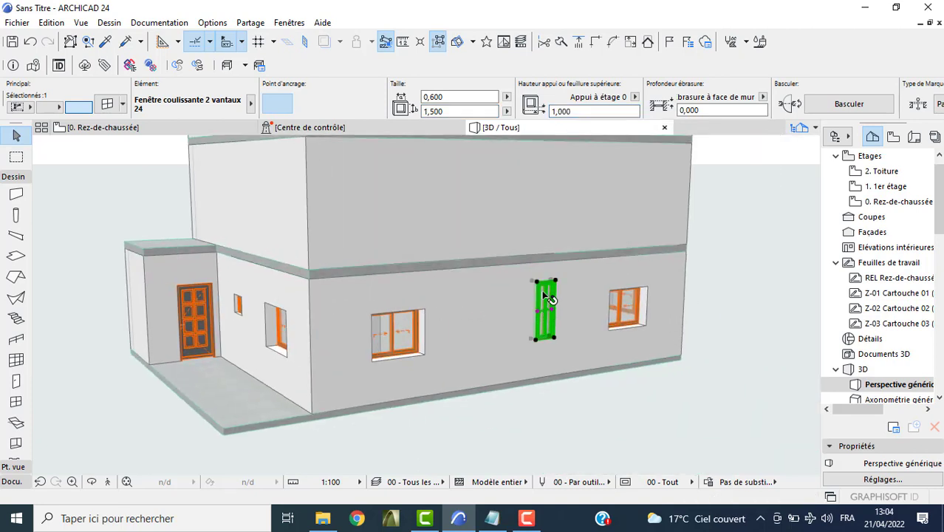
{"action": "left_click", "coordinate": [426, 110]}
{"action": "type", "text": "0,"}
{"action": "left_click", "coordinate": [569, 113]}
{"action": "key", "text": "BackSpace"}
{"action": "key", "text": "BackSpace"}
{"action": "key", "text": "BackSpace"}
{"action": "left_click", "coordinate": [553, 410]}
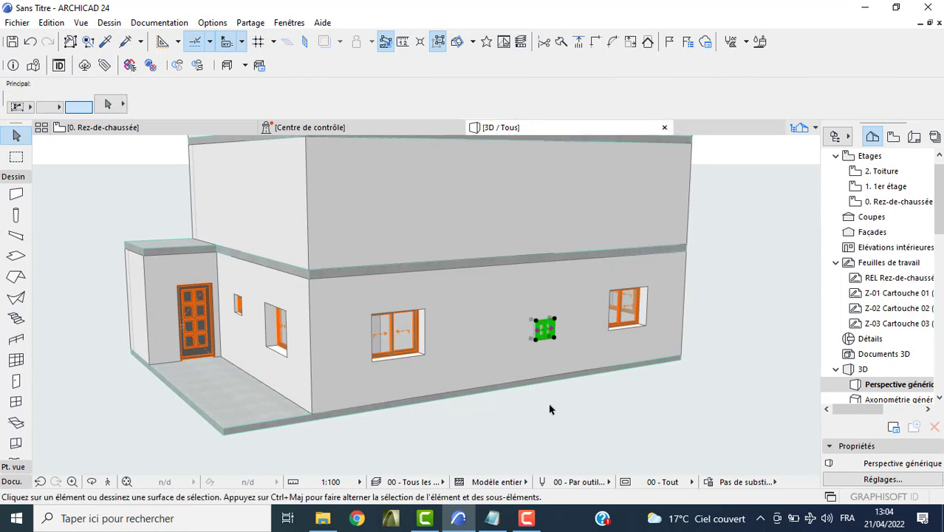
{"action": "key", "text": "F2"}
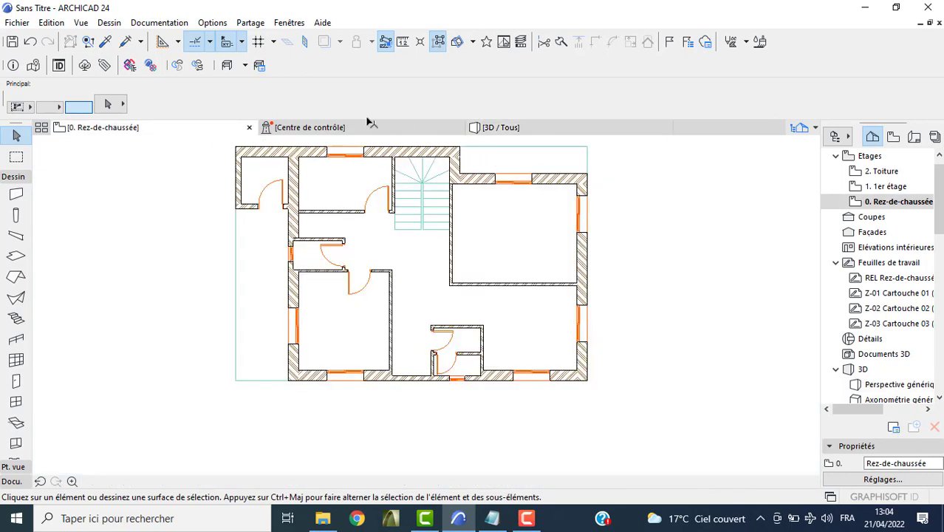
Auto-dimension all ground-floor walls with Cotation extérieure, giving 1 350 width and 899 depth
{"action": "scroll", "coordinate": [203, 249], "scroll_direction": "down", "scroll_amount": 3}
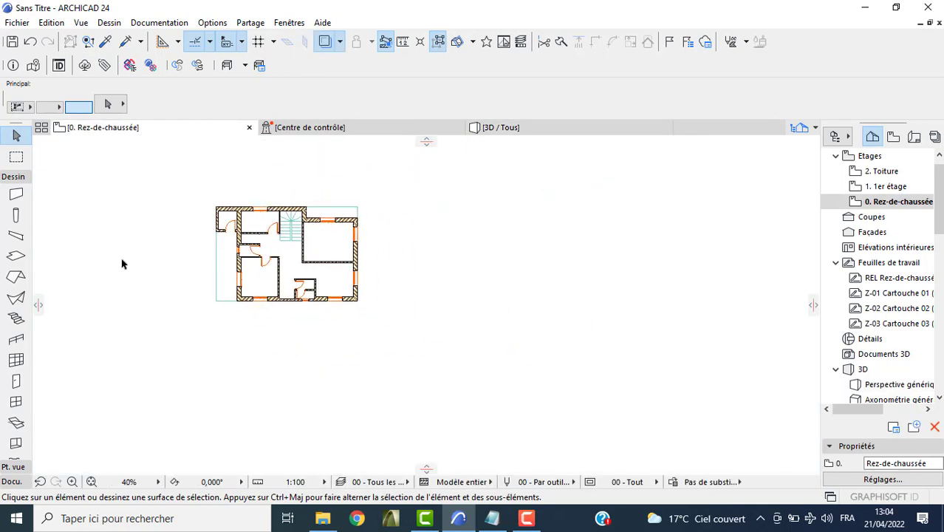
{"action": "left_click", "coordinate": [11, 196]}
{"action": "key", "text": "ctrl+a"}
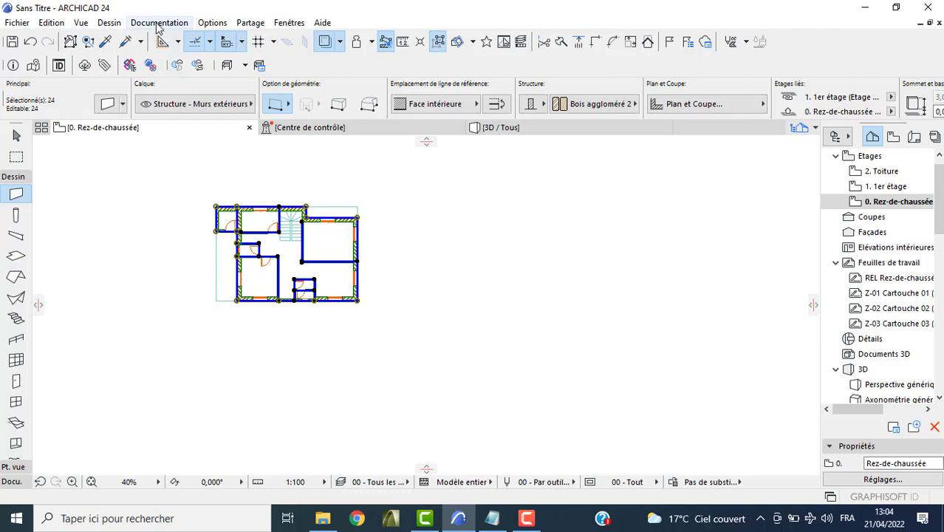
{"action": "left_click", "coordinate": [159, 22]}
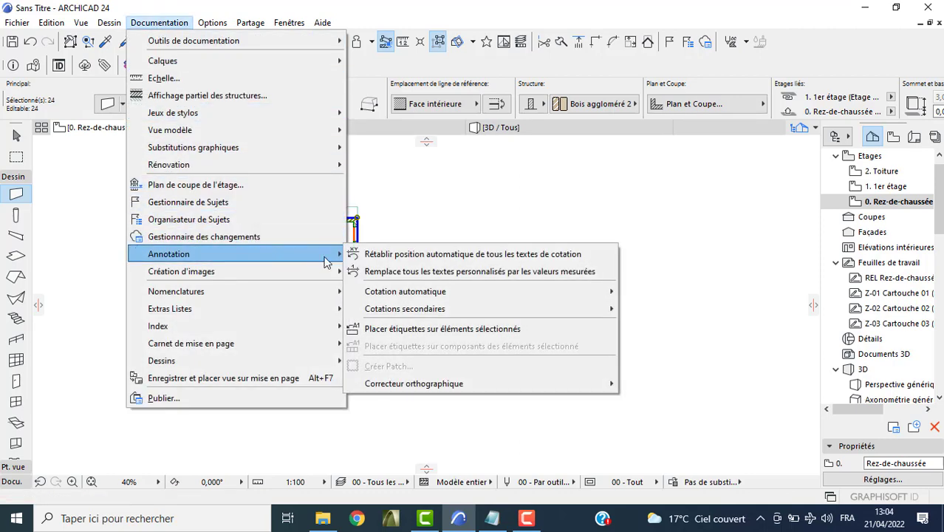
{"action": "mouse_move", "coordinate": [168, 254]}
{"action": "mouse_move", "coordinate": [405, 291]}
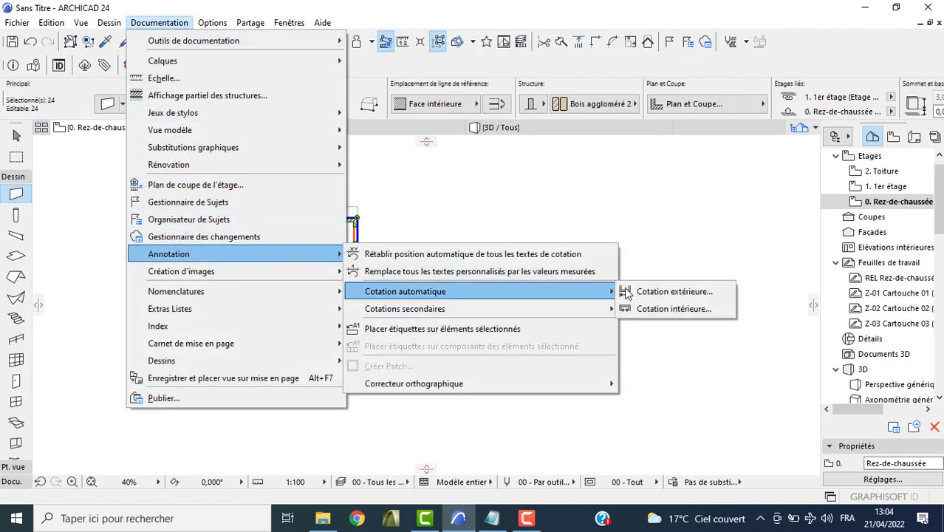
{"action": "left_click", "coordinate": [653, 294]}
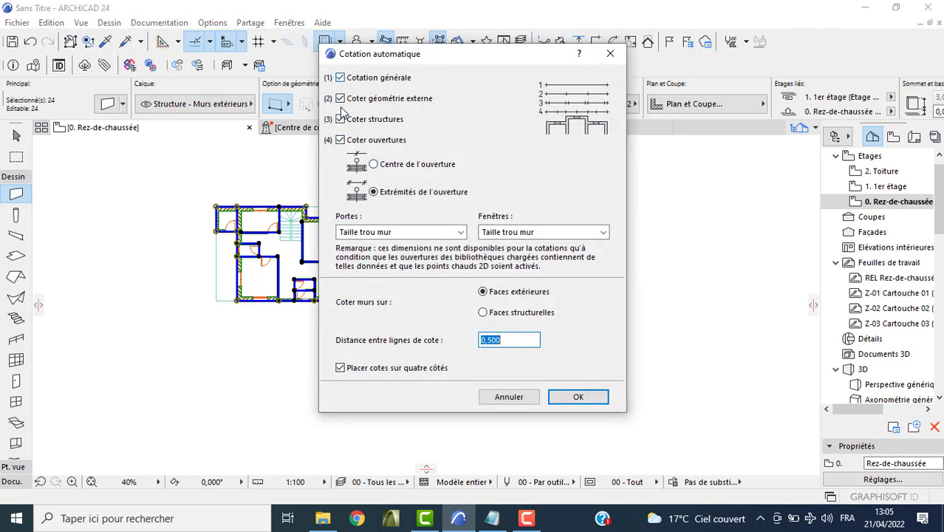
{"action": "left_click", "coordinate": [575, 397]}
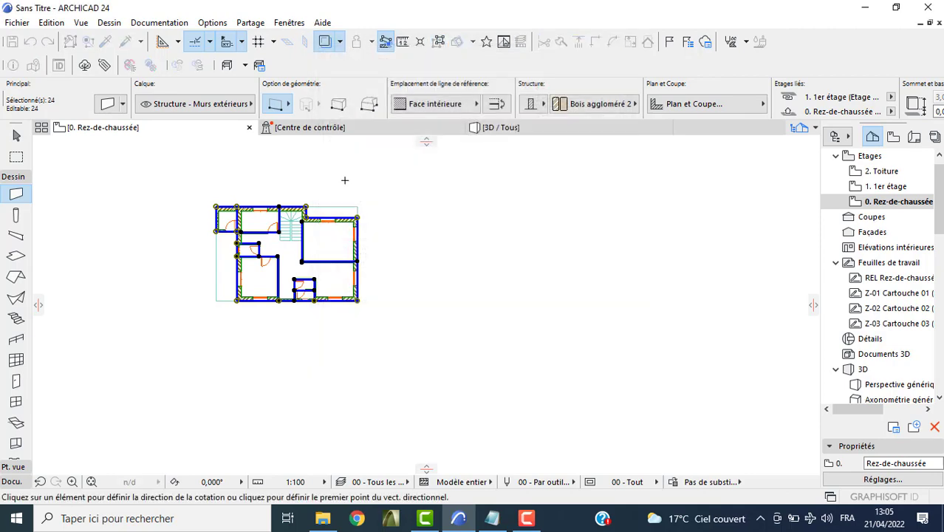
{"action": "left_click", "coordinate": [344, 179]}
{"action": "left_click", "coordinate": [252, 180]}
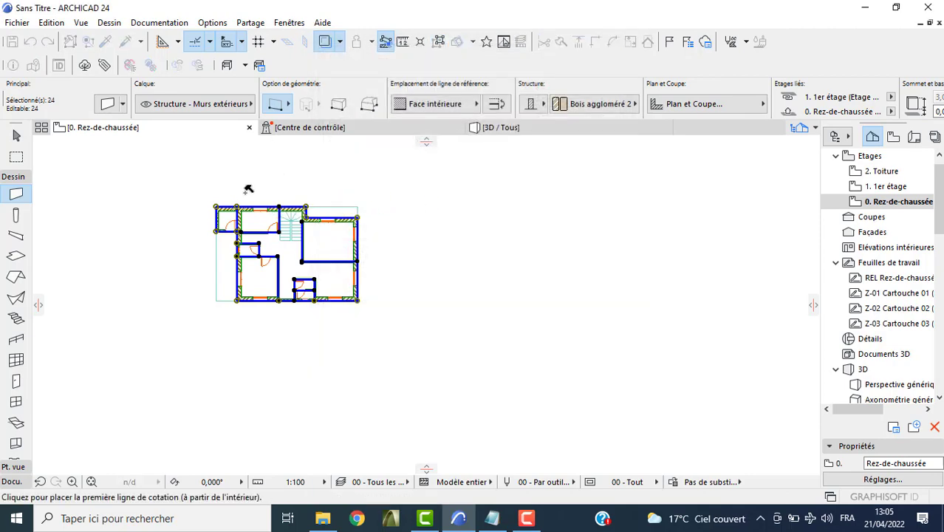
{"action": "left_click", "coordinate": [248, 190]}
{"action": "scroll", "coordinate": [249, 189], "scroll_direction": "up", "scroll_amount": 5}
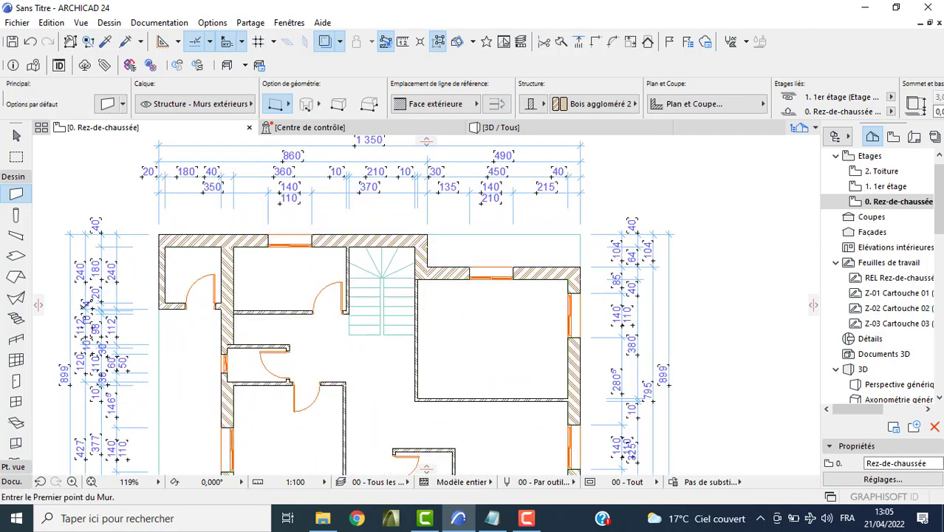
For all 16 dimension chains, use plain extension lines and 1,50 mm text, and hide opening heights
{"action": "left_click", "coordinate": [11, 481]}
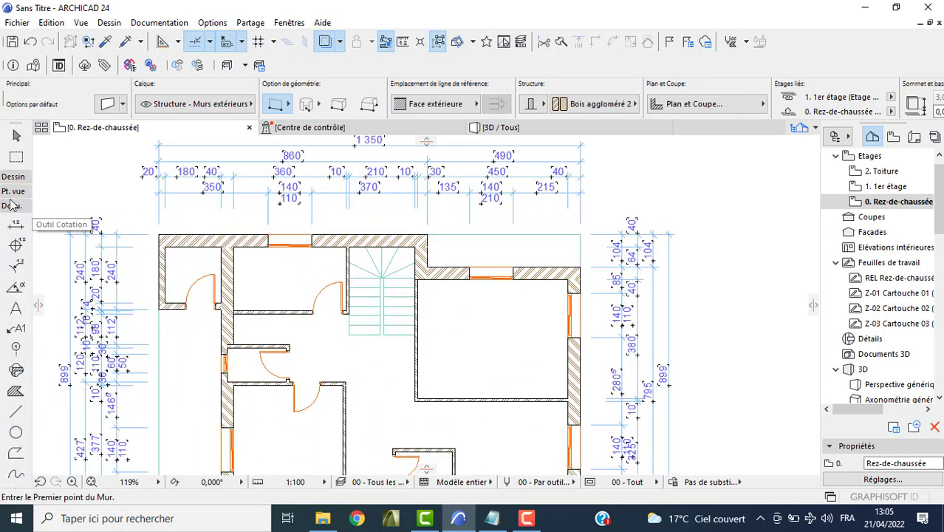
{"action": "left_click", "coordinate": [16, 225]}
{"action": "key", "text": "ctrl+a"}
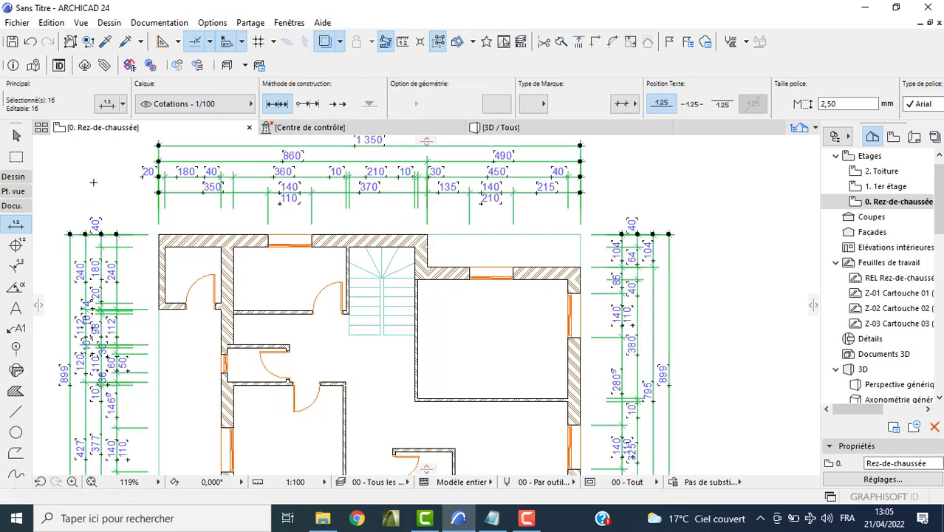
{"action": "left_click", "coordinate": [107, 104]}
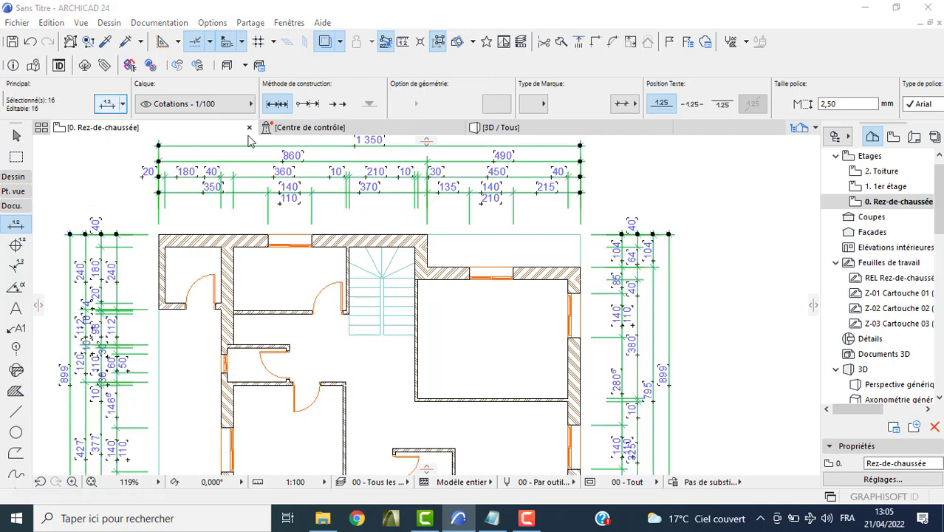
{"action": "left_click", "coordinate": [322, 197]}
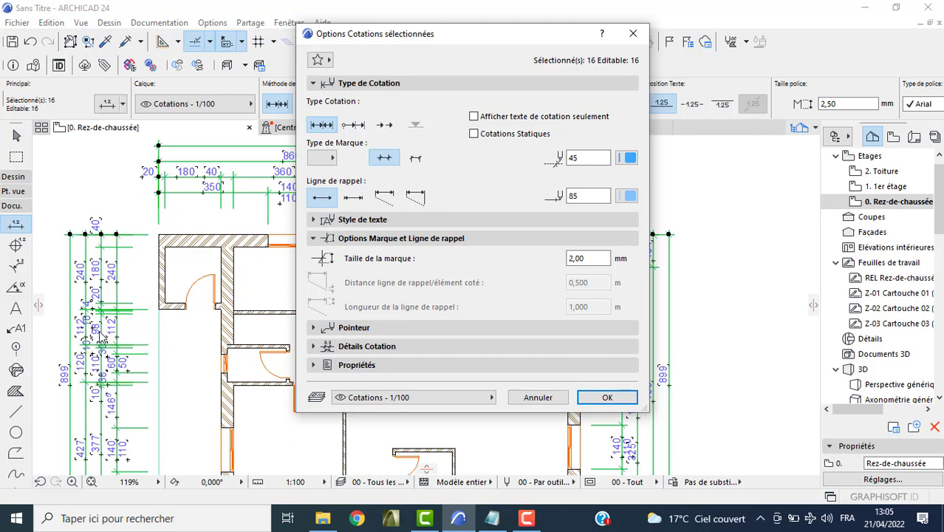
{"action": "left_click", "coordinate": [348, 220]}
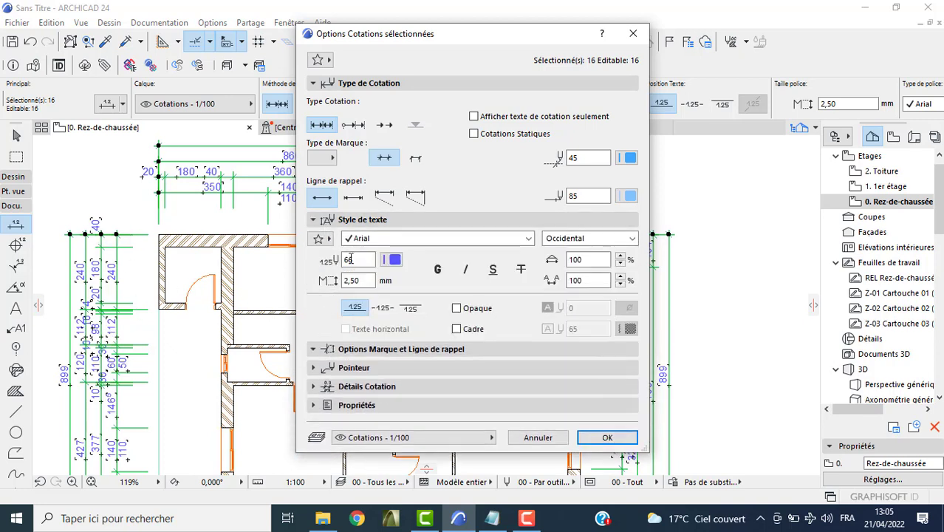
{"action": "left_click_drag", "start_coordinate": [361, 282], "coordinate": [304, 283]}
{"action": "left_click", "coordinate": [411, 351]}
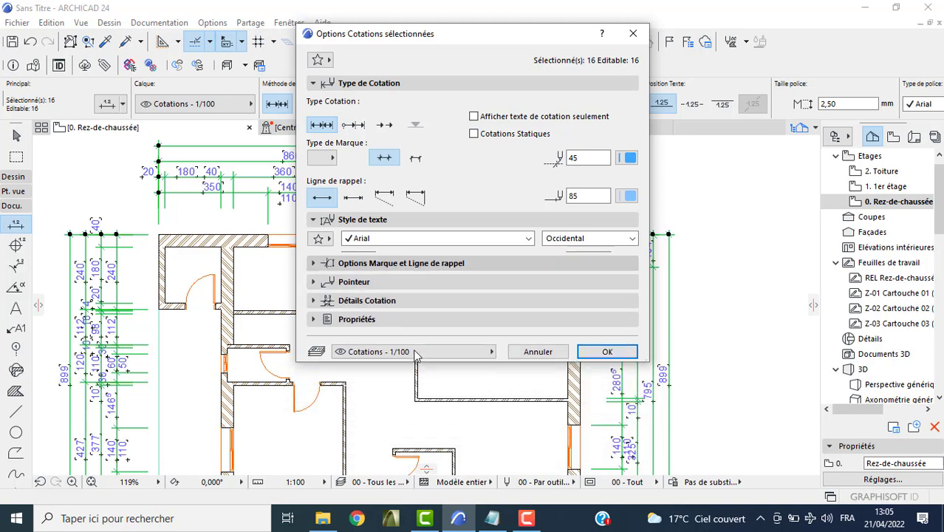
{"action": "left_click_drag", "start_coordinate": [598, 258], "coordinate": [536, 248]}
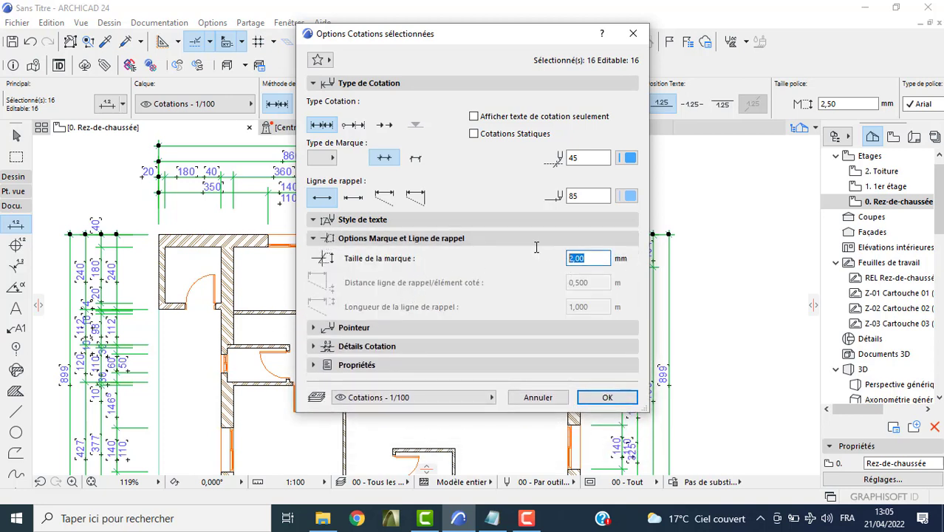
{"action": "left_click", "coordinate": [367, 347]}
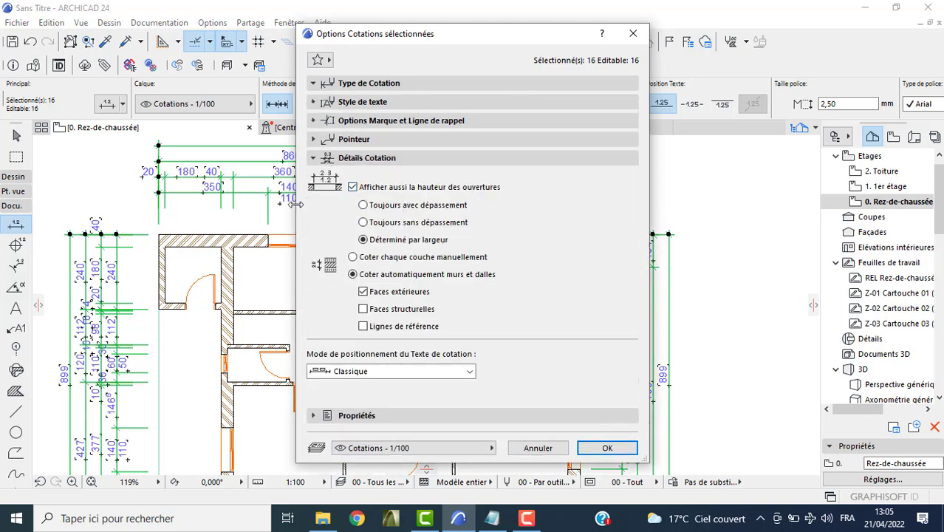
{"action": "left_click", "coordinate": [352, 188]}
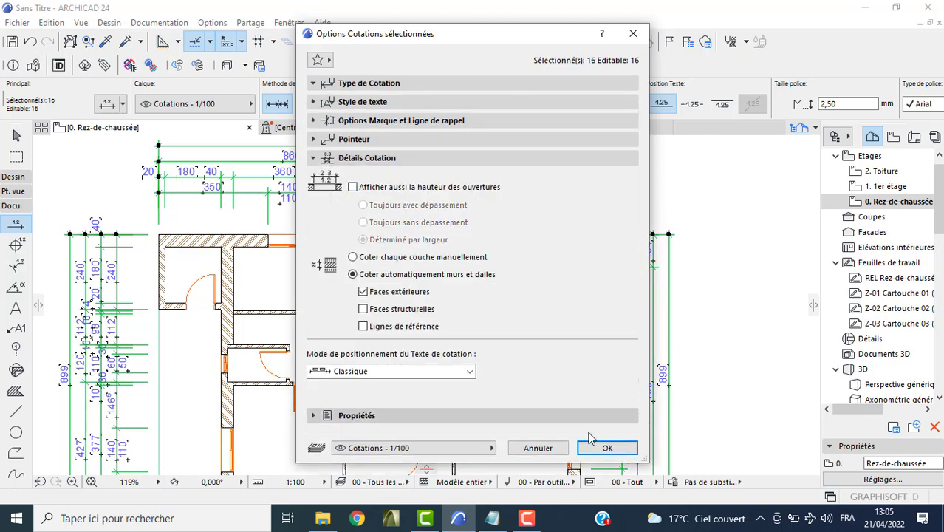
Apply the dimension settings and move the inner top and right chains onto the interior walls
{"action": "left_click", "coordinate": [607, 451]}
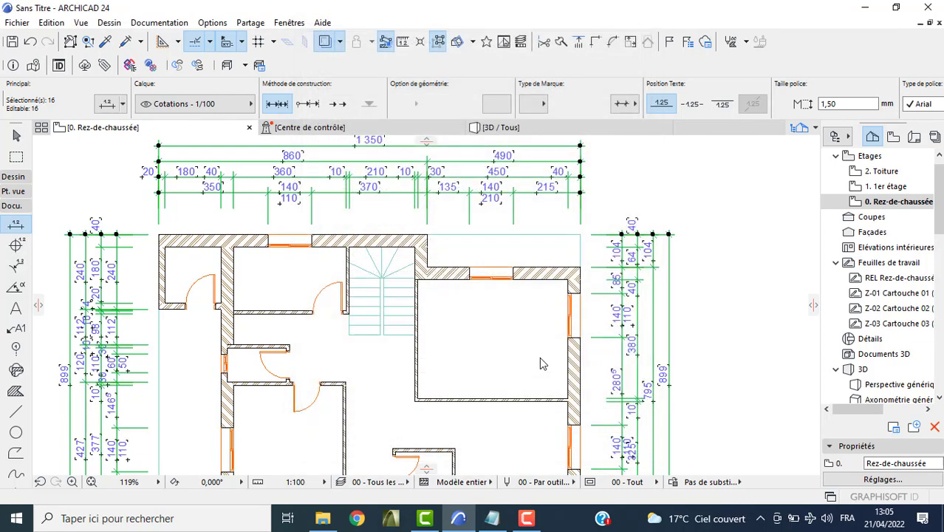
{"action": "key", "text": "Escape"}
{"action": "left_click", "coordinate": [454, 177]}
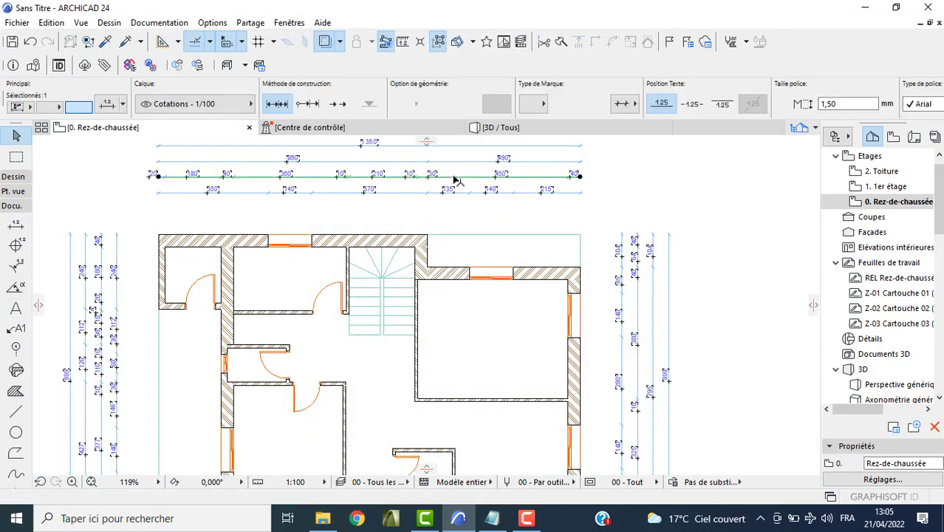
{"action": "left_click", "coordinate": [458, 177]}
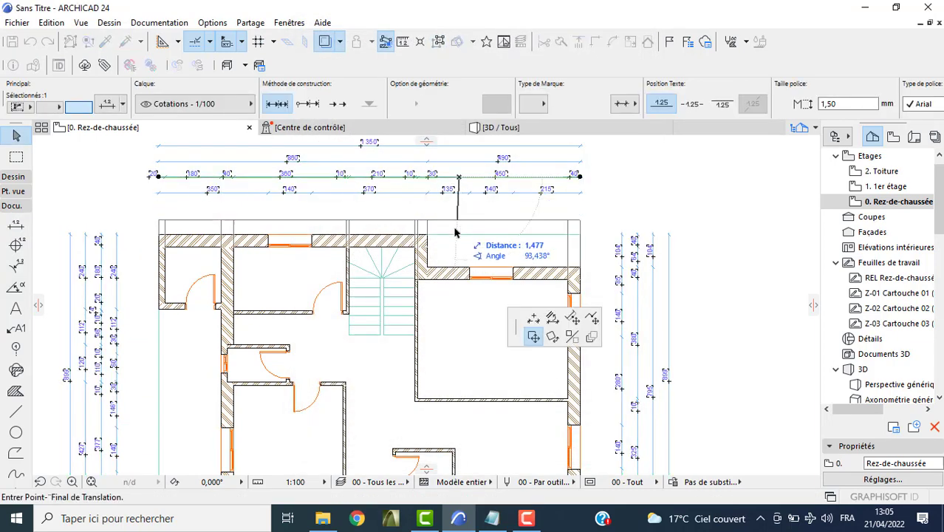
{"action": "left_click", "coordinate": [461, 298]}
{"action": "middle_click_drag", "start_coordinate": [390, 321], "coordinate": [379, 253]}
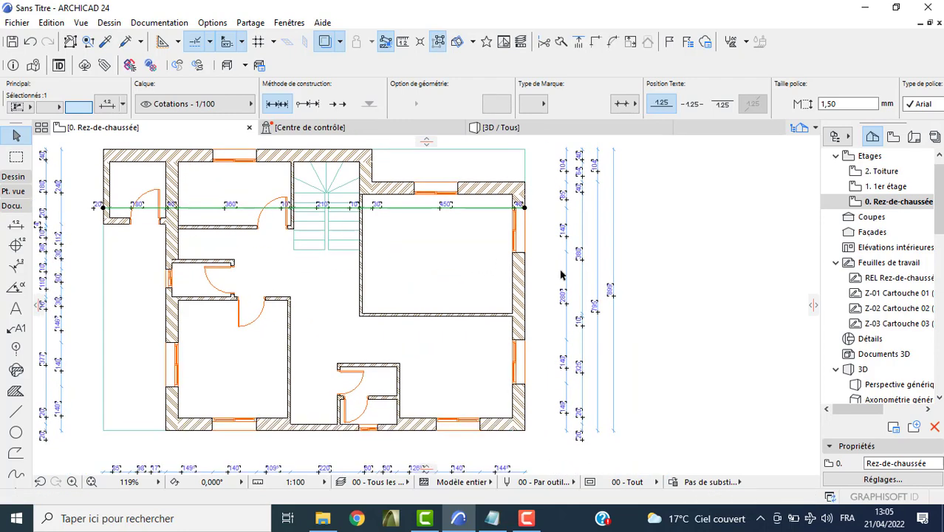
{"action": "left_click", "coordinate": [582, 279]}
{"action": "left_click", "coordinate": [582, 279]}
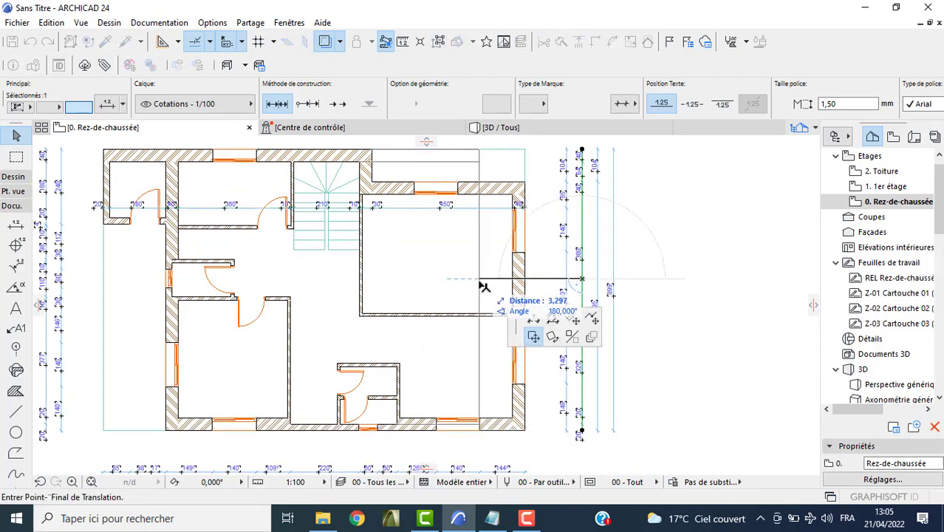
{"action": "left_click", "coordinate": [464, 306]}
Move the inner bottom and left dimension chains onto the interior walls
{"action": "scroll", "coordinate": [351, 286], "scroll_direction": "down", "scroll_amount": 3}
{"action": "left_click", "coordinate": [418, 400]}
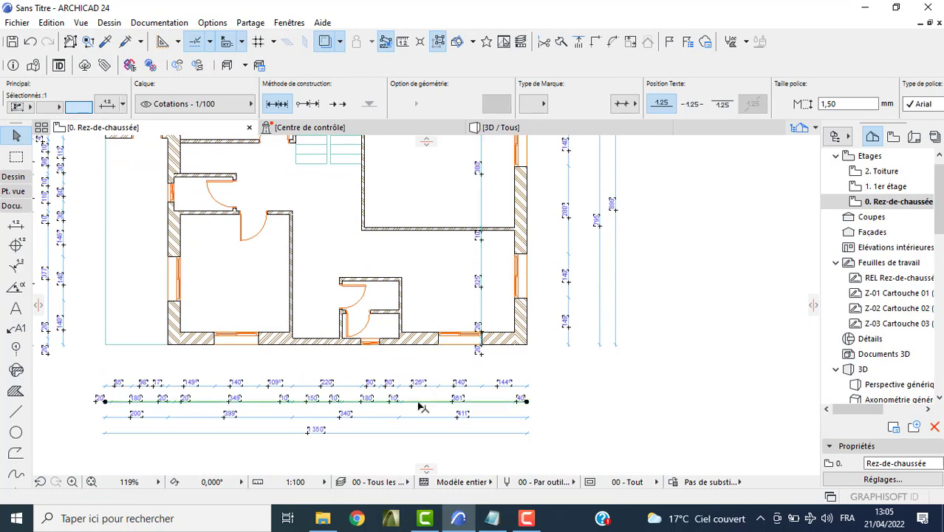
{"action": "left_click", "coordinate": [418, 400]}
{"action": "left_click", "coordinate": [229, 310]}
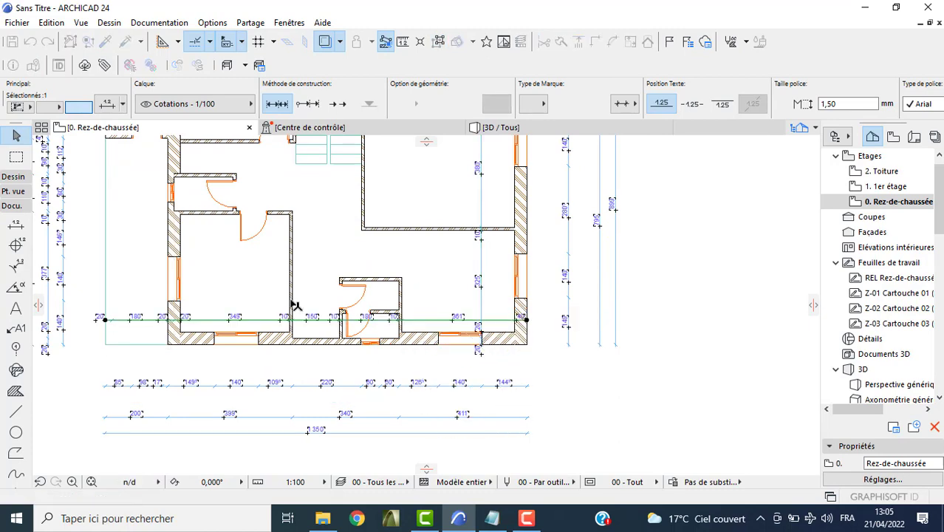
{"action": "mouse_move", "coordinate": [229, 310]}
{"action": "middle_mouse_down"}
{"action": "mouse_move", "coordinate": [298, 319]}
{"action": "mouse_move", "coordinate": [341, 372]}
{"action": "middle_mouse_up"}
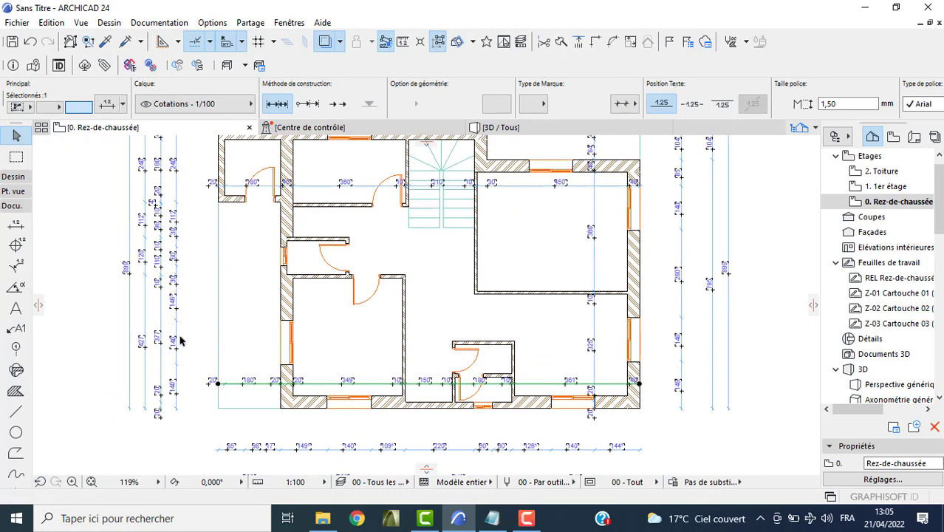
{"action": "left_click", "coordinate": [160, 311]}
{"action": "left_click", "coordinate": [160, 310]}
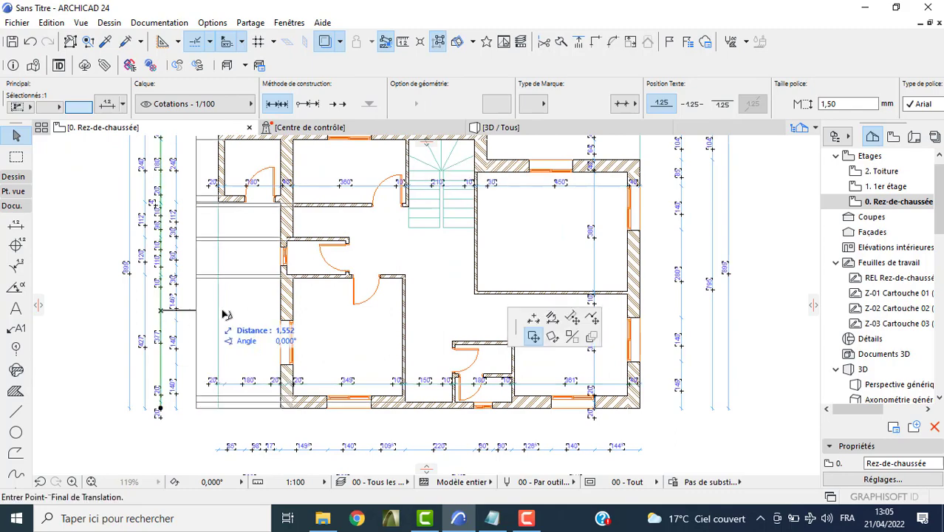
{"action": "left_click", "coordinate": [308, 312]}
{"action": "key", "text": "Escape"}
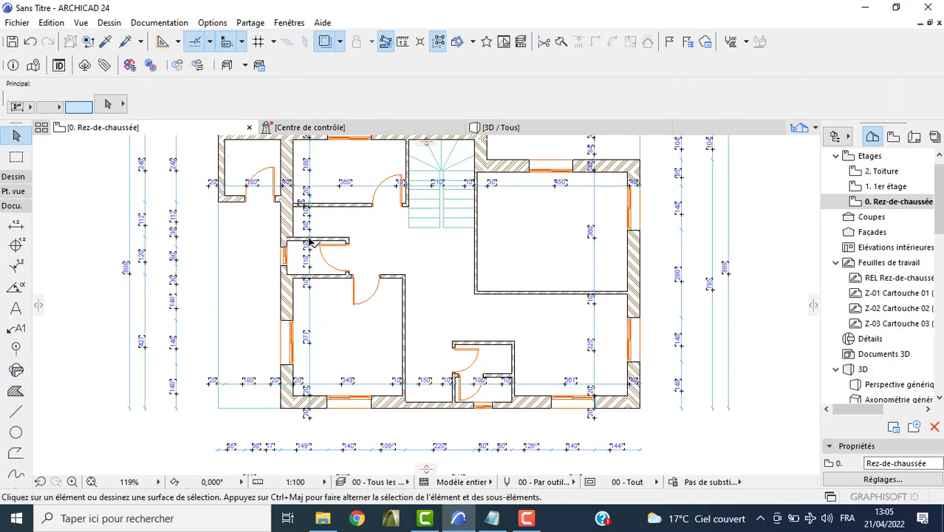
Delete the extra dimension point to merge the 180 and 24 segments into 204
{"action": "scroll", "coordinate": [311, 243], "scroll_direction": "up", "scroll_amount": 2}
{"action": "scroll", "coordinate": [310, 196], "scroll_direction": "up", "scroll_amount": 3}
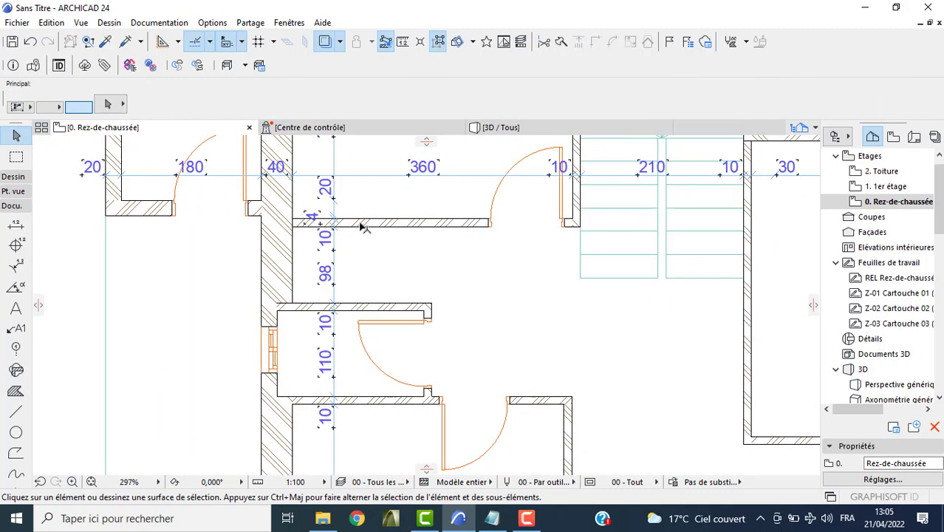
{"action": "scroll", "coordinate": [361, 226], "scroll_direction": "up", "scroll_amount": 5}
{"action": "scroll", "coordinate": [319, 218], "scroll_direction": "up", "scroll_amount": 5}
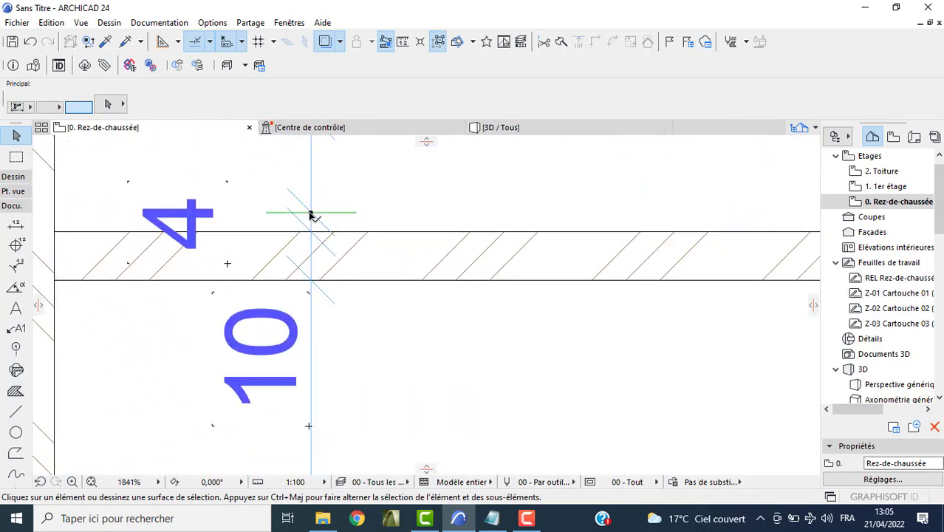
{"action": "scroll", "coordinate": [318, 207], "scroll_direction": "down", "scroll_amount": 3}
{"action": "scroll", "coordinate": [351, 266], "scroll_direction": "down", "scroll_amount": 2}
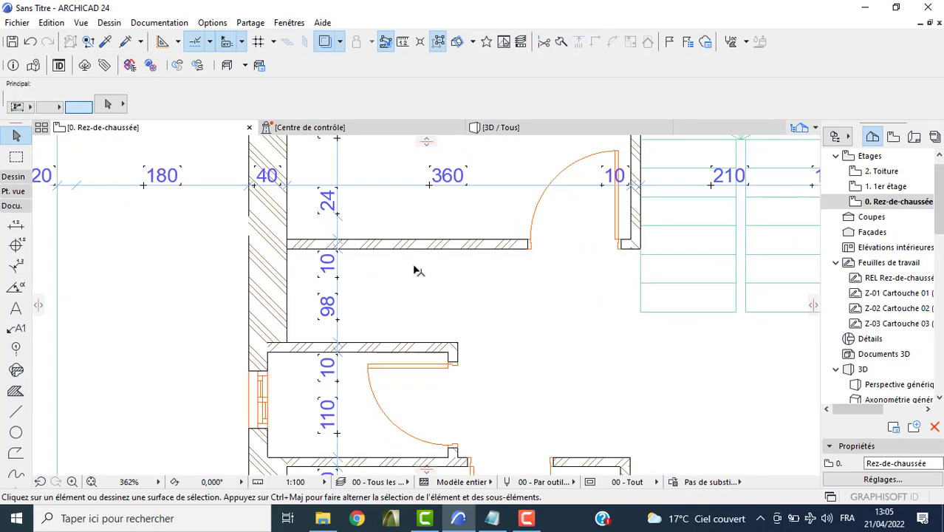
{"action": "middle_click_drag", "start_coordinate": [418, 270], "coordinate": [391, 256]}
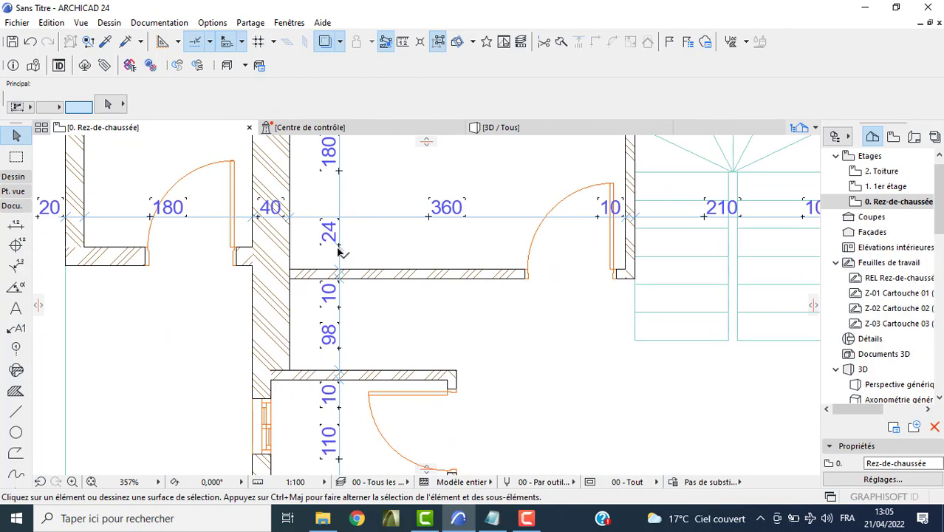
{"action": "left_click", "coordinate": [331, 237]}
{"action": "key", "text": "Delete"}
Open the 1. 1er étage floor plan
{"action": "scroll", "coordinate": [473, 270], "scroll_direction": "down", "scroll_amount": 2}
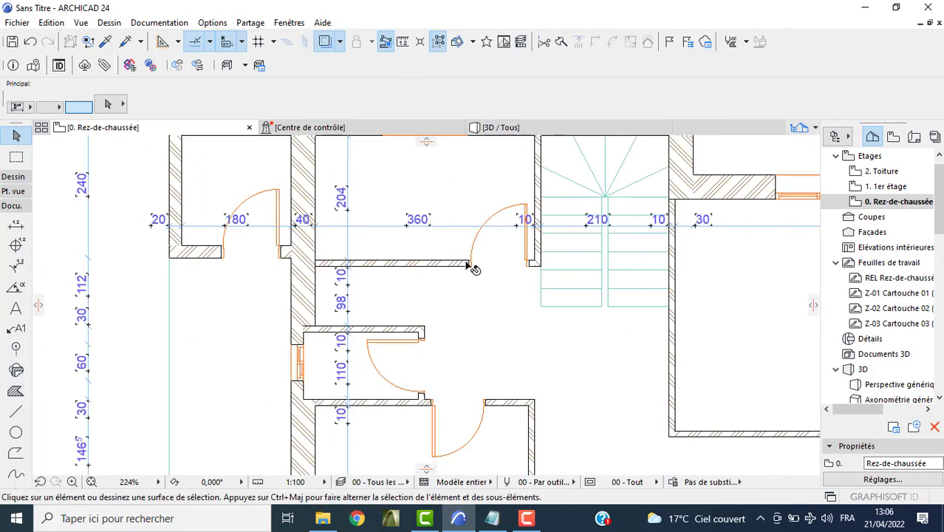
{"action": "scroll", "coordinate": [468, 268], "scroll_direction": "down", "scroll_amount": 2}
{"action": "middle_click_drag", "start_coordinate": [517, 299], "coordinate": [499, 242]}
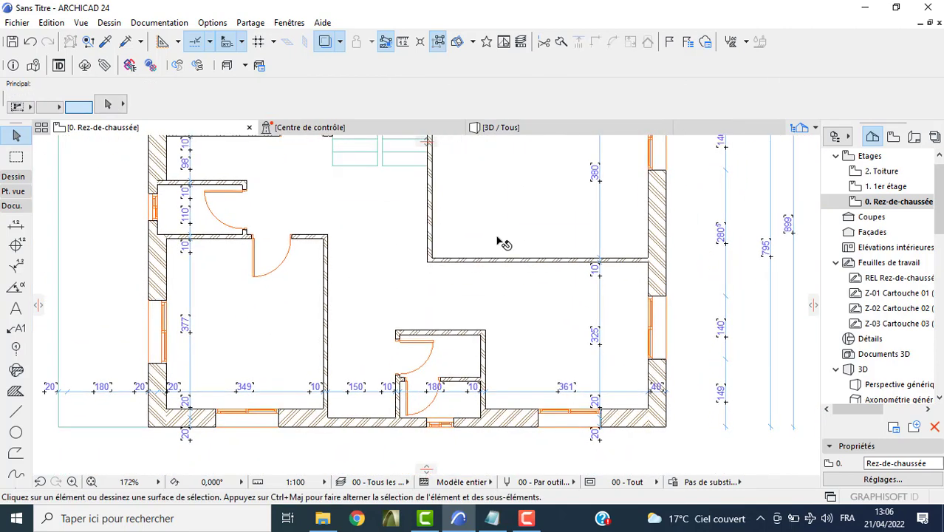
{"action": "mouse_move", "coordinate": [637, 165]}
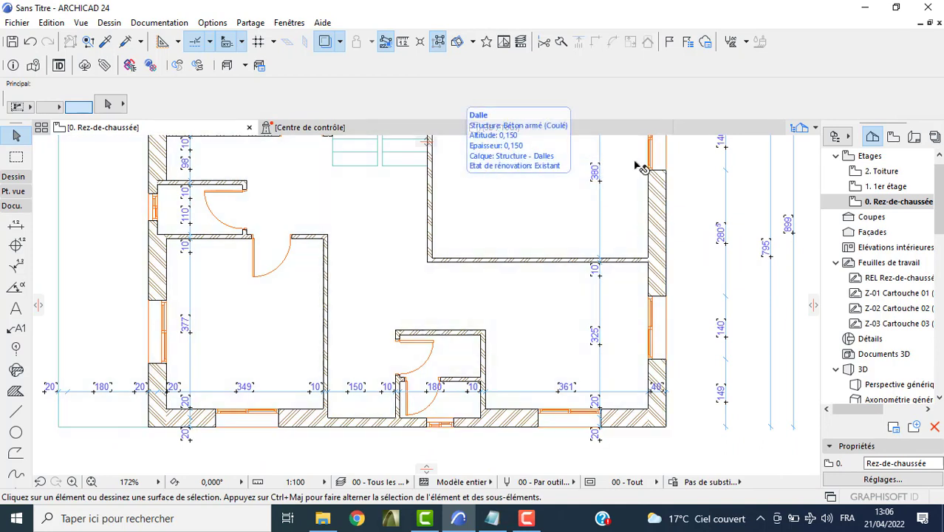
{"action": "double_click", "coordinate": [885, 187]}
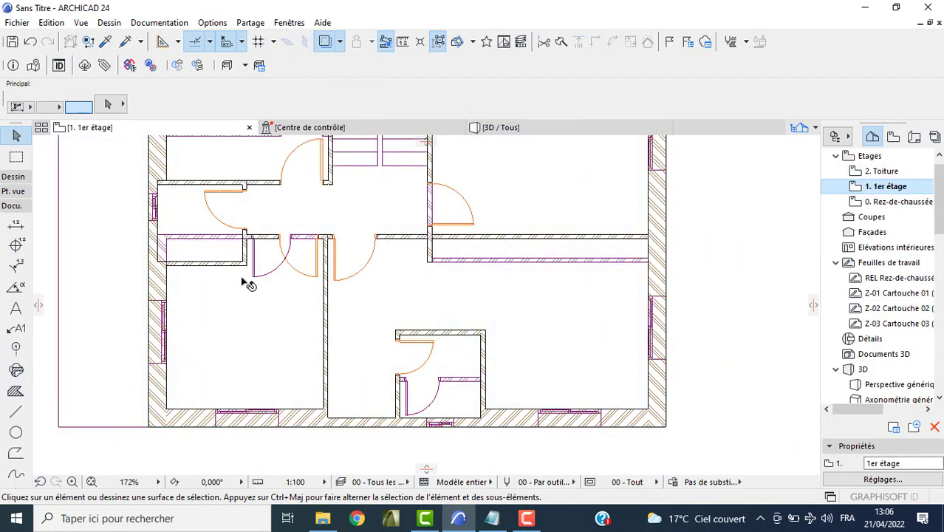